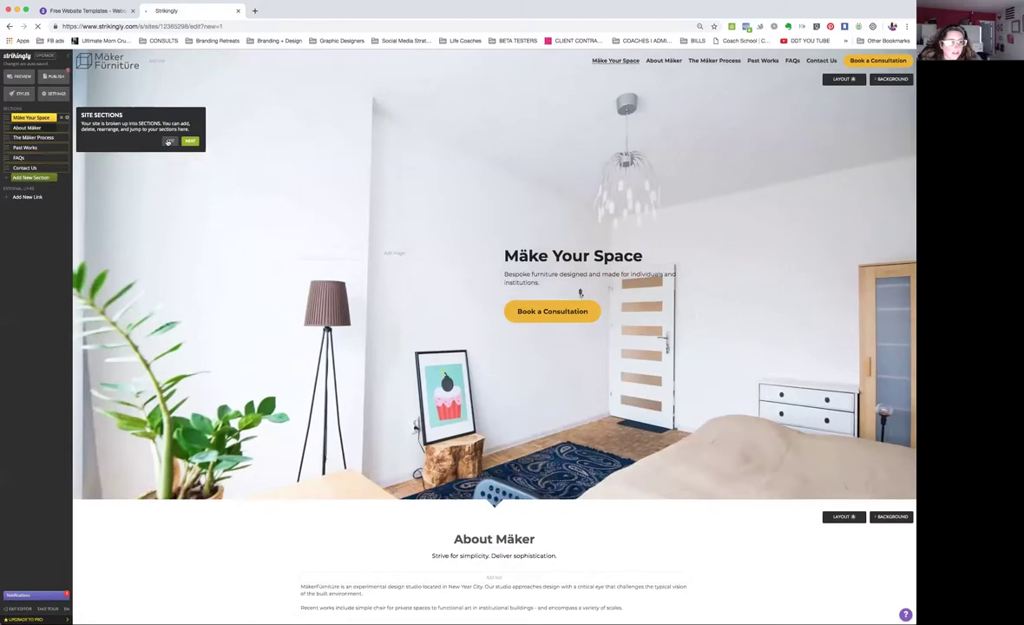
# - Skip past the site sections tip and set the site's primary brand color to magenta in the style settings
pyautogui.click(190, 140)
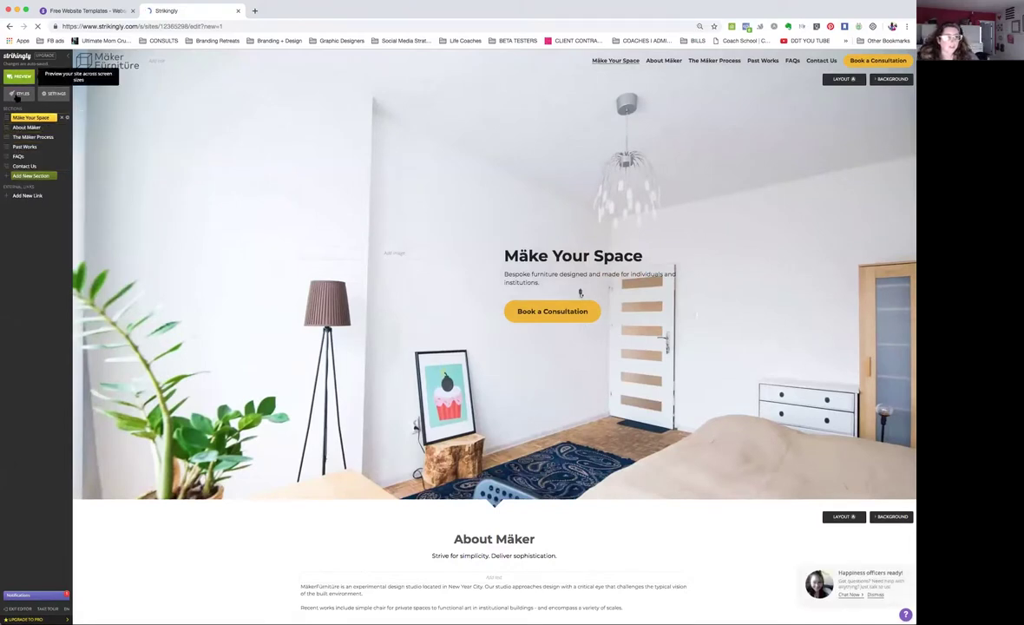
pyautogui.click(16, 95)
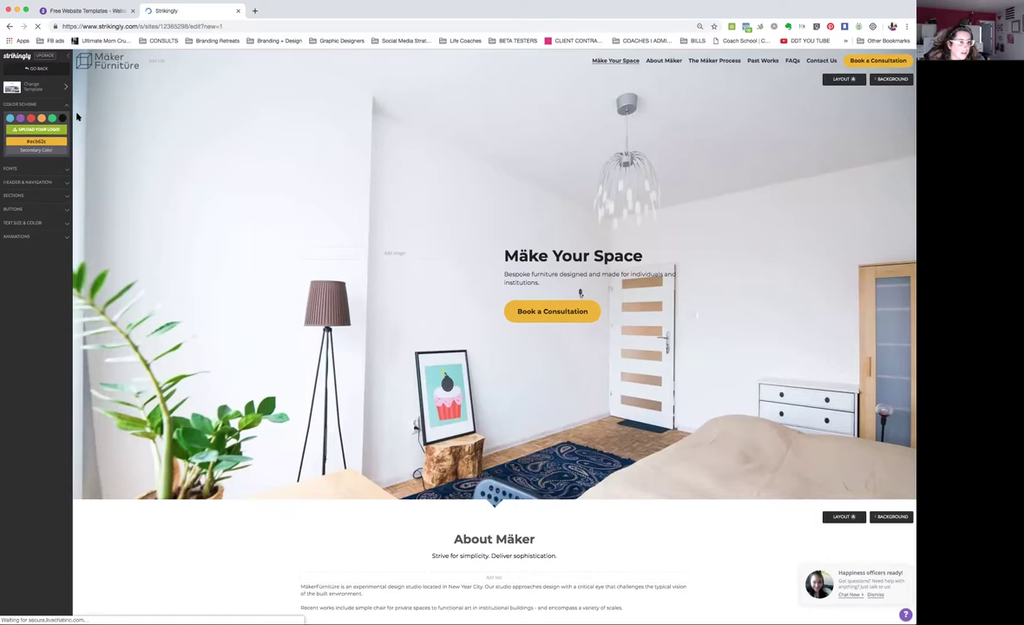
pyautogui.click(48, 150)
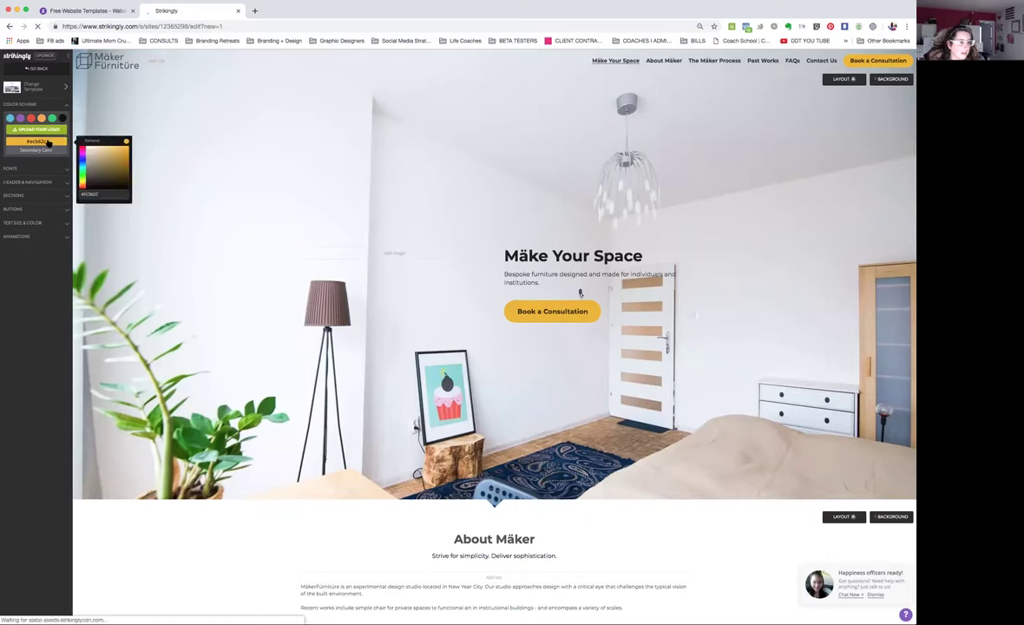
pyautogui.moveTo(79, 176); pyautogui.dragTo(78, 141)
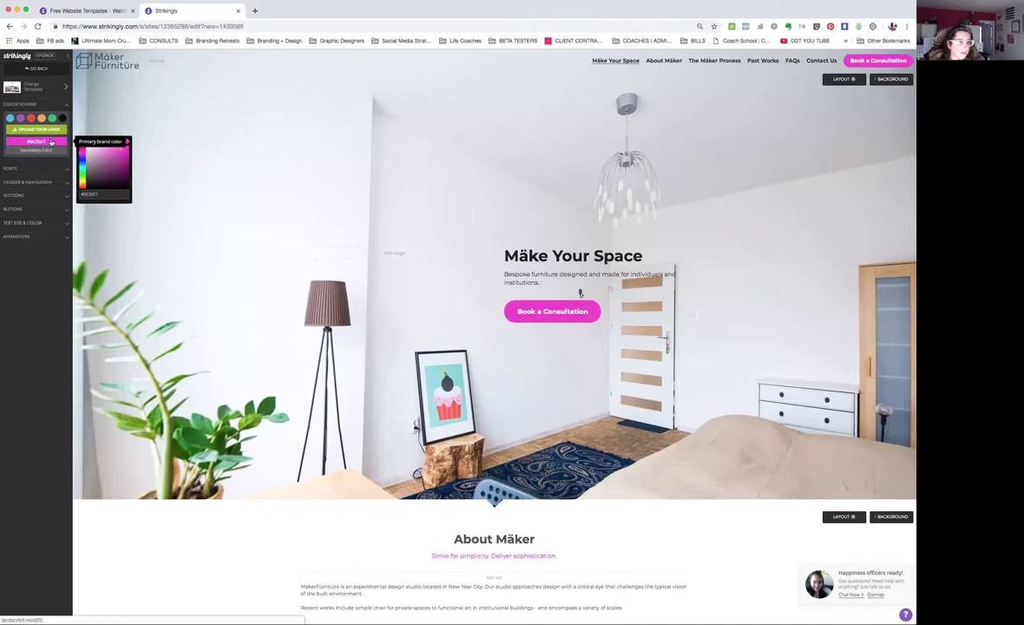
pyautogui.click(51, 142)
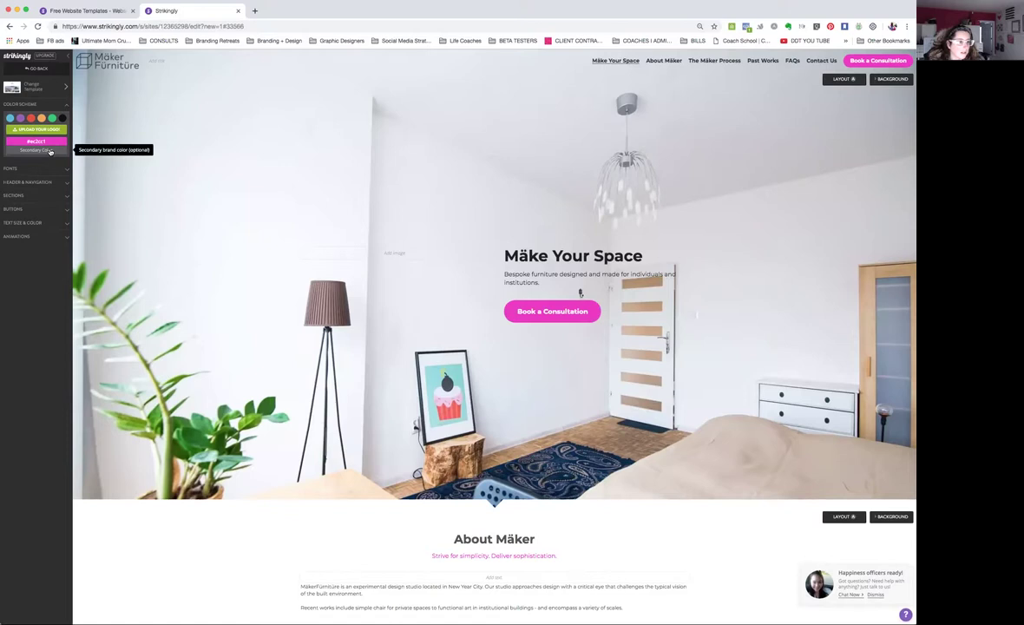
# - Add white #ffffff as the secondary brand color, trying several hues in its color picker
pyautogui.click(66, 147)
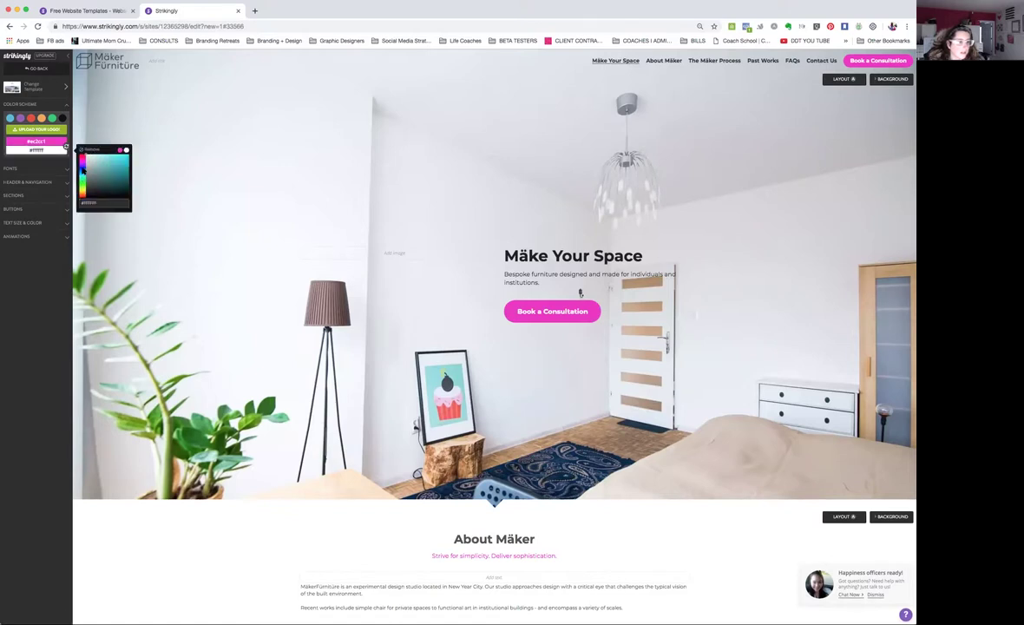
pyautogui.click(83, 163)
pyautogui.click(85, 177)
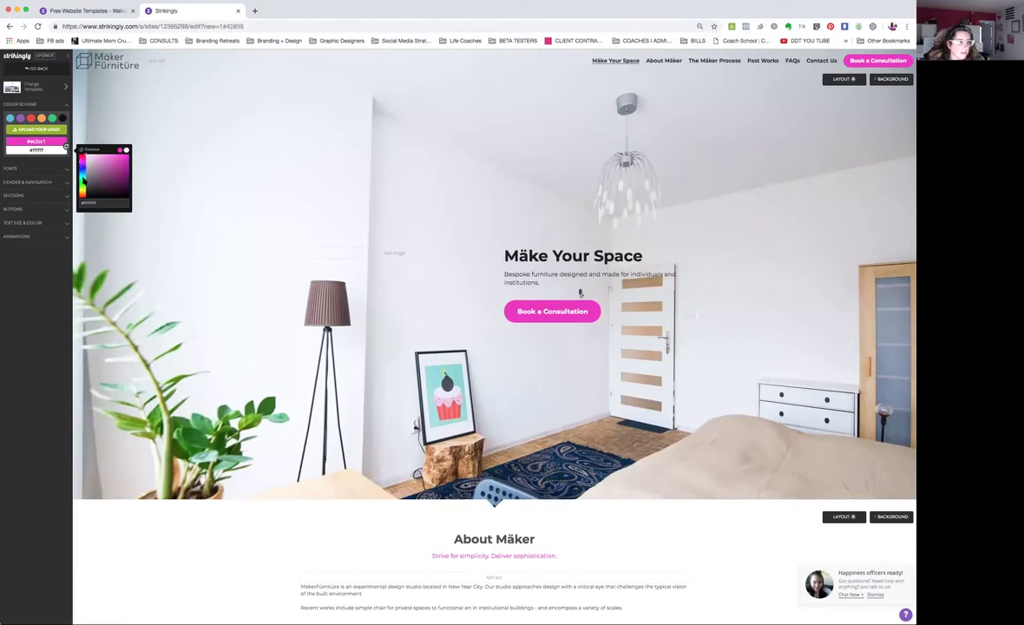
pyautogui.click(82, 169)
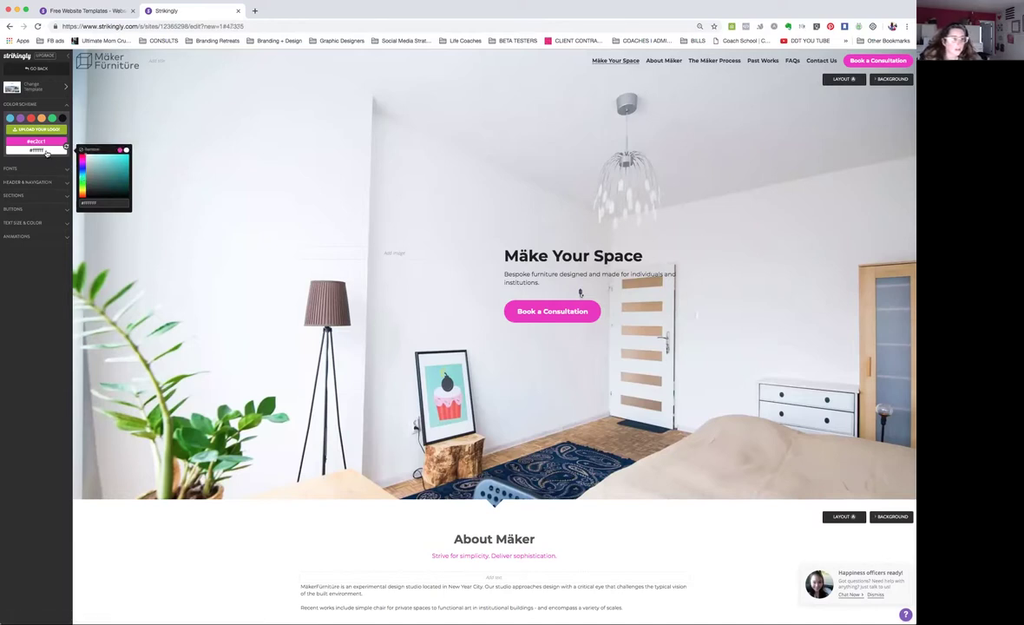
pyautogui.click(44, 166)
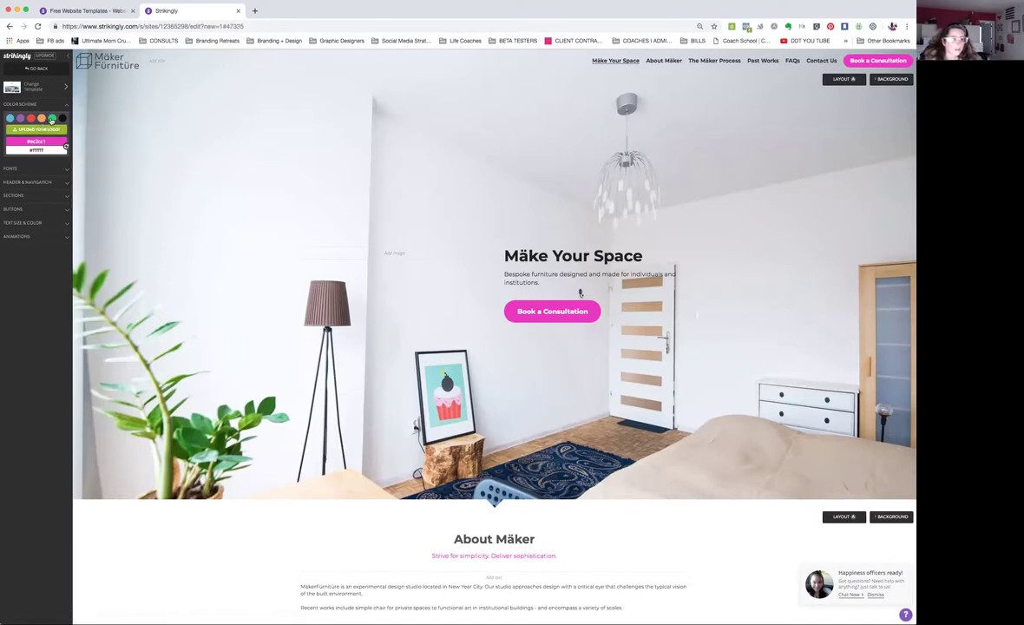
# - Try the green, red and blue preset color schemes on the site
pyautogui.click(52, 119)
pyautogui.click(31, 120)
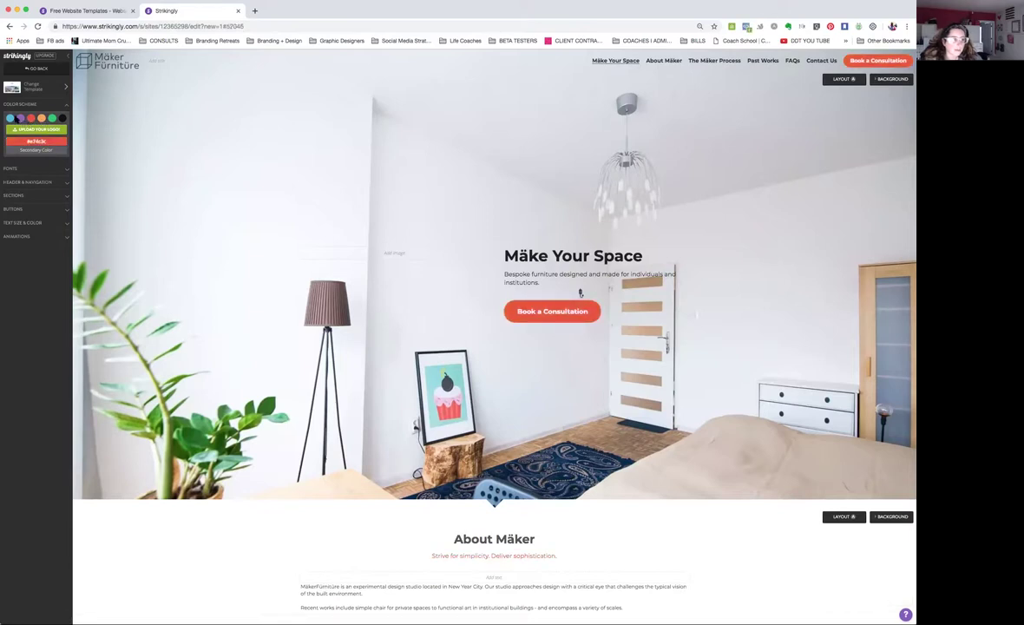
pyautogui.click(11, 118)
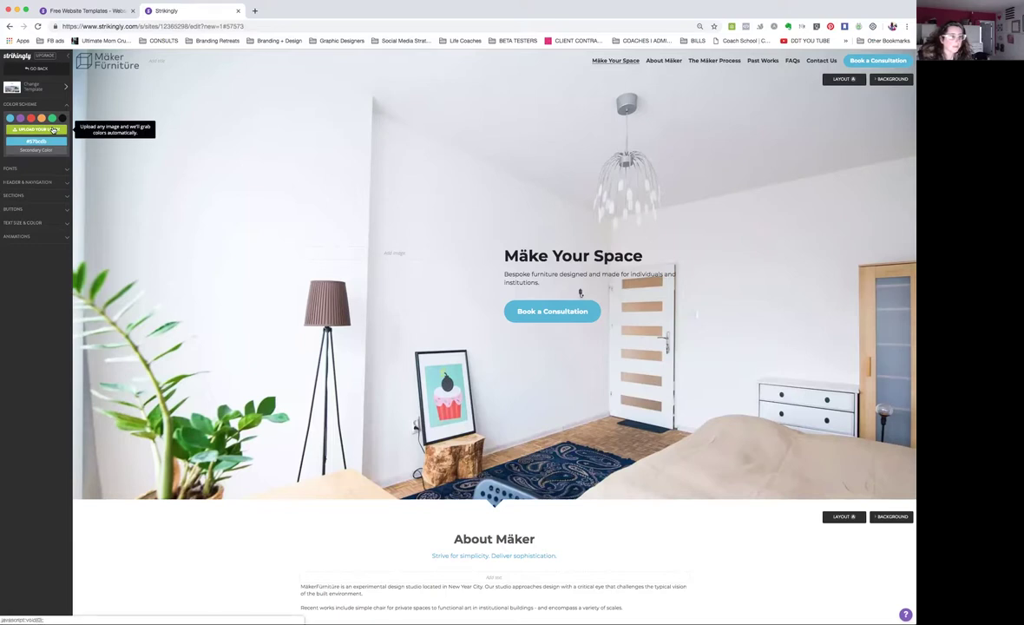
# - Import hot_flashes.jpg to the uploaded images and use it as the logo from which the color scheme is taken
pyautogui.click(53, 129)
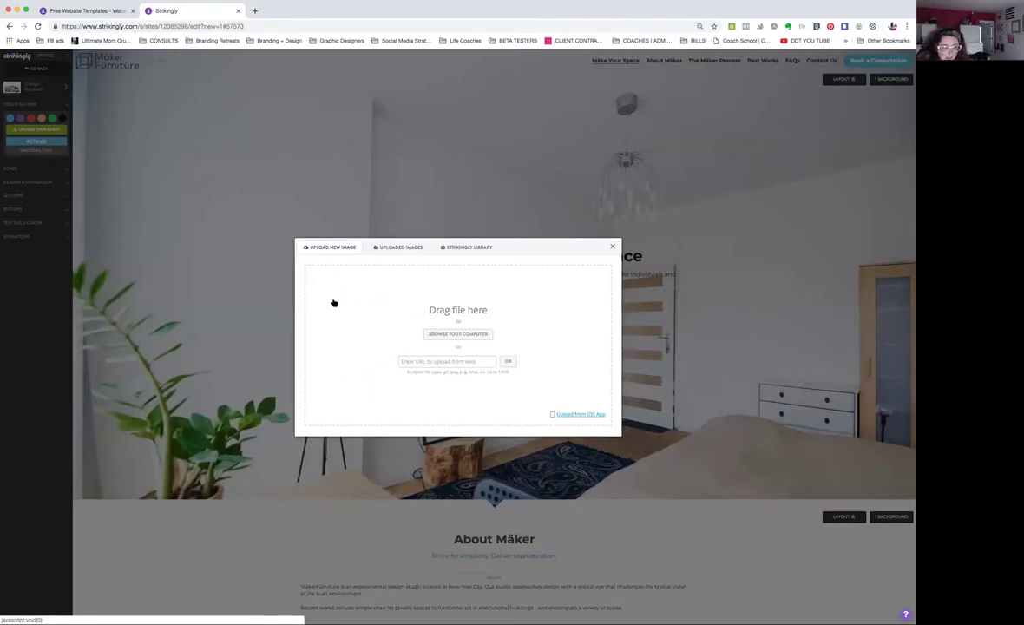
pyautogui.click(398, 247)
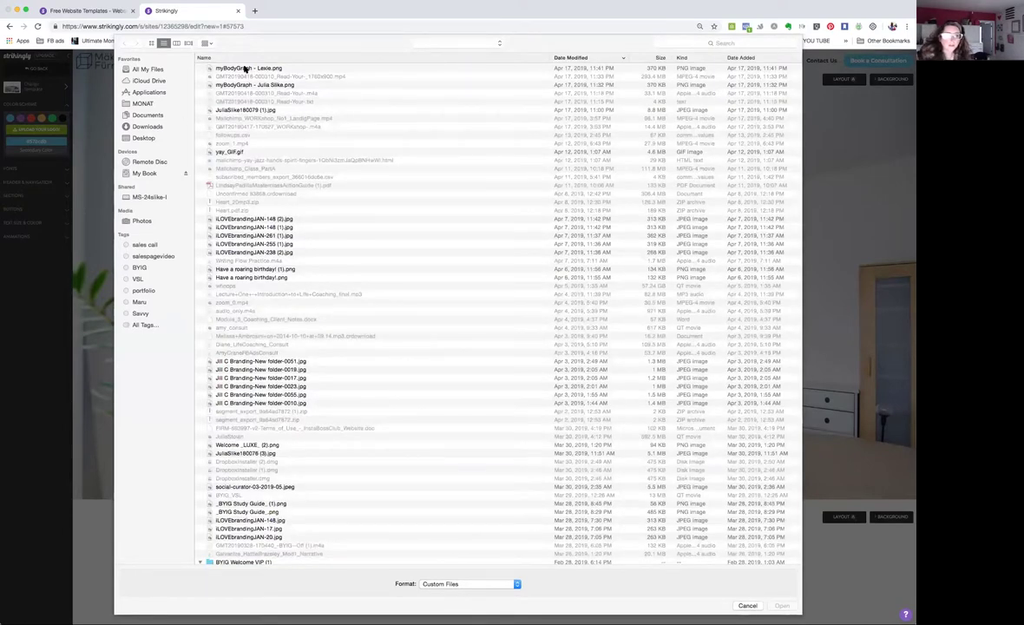
pyautogui.click(248, 68)
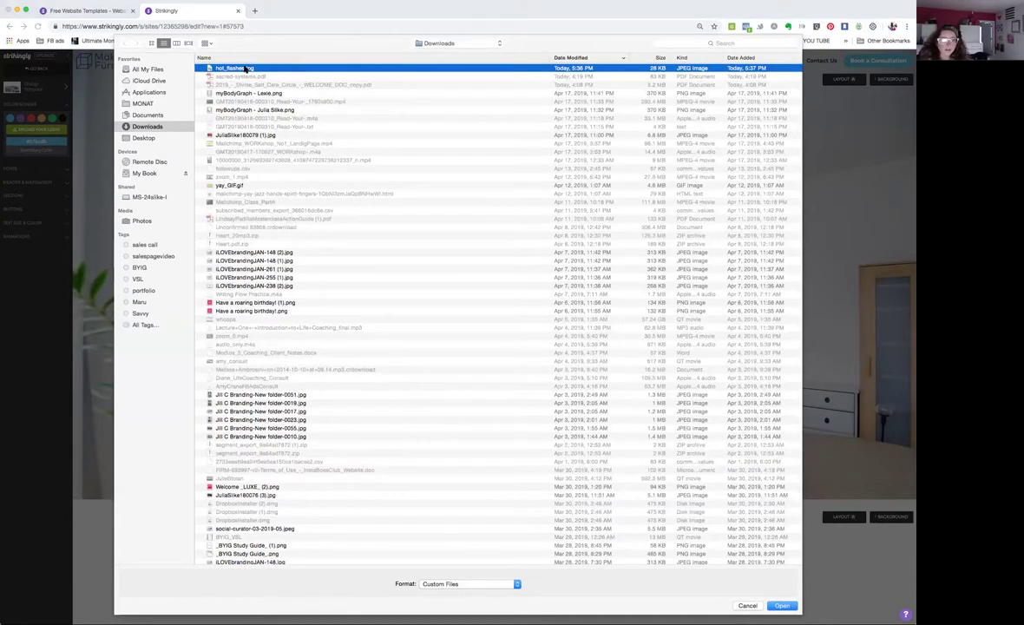
pyautogui.doubleClick(248, 69)
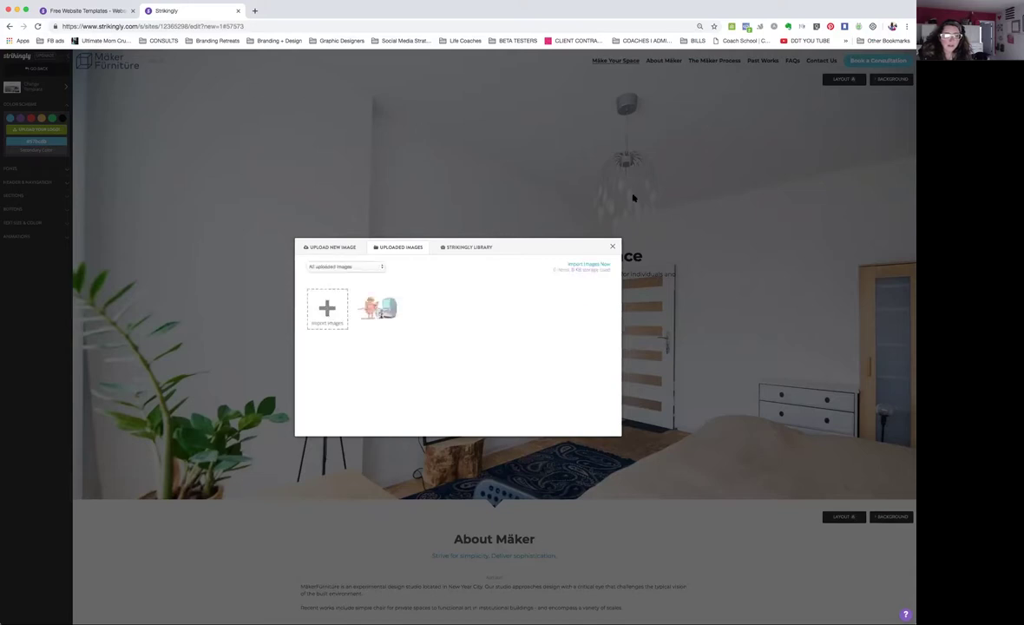
pyautogui.click(374, 310)
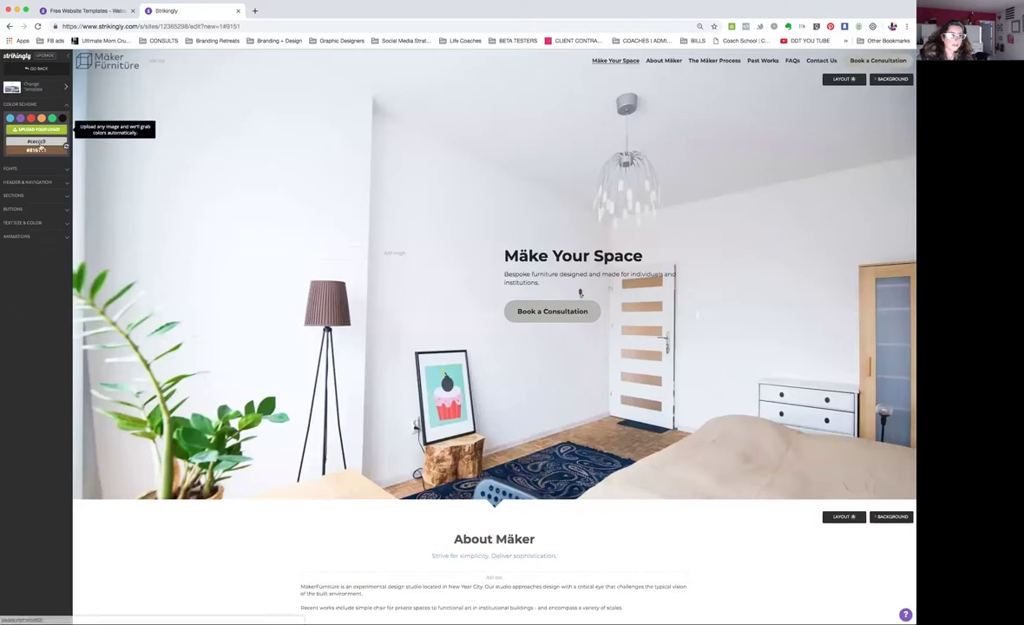
# - Change the primary brand color to a light pink
pyautogui.click(38, 141)
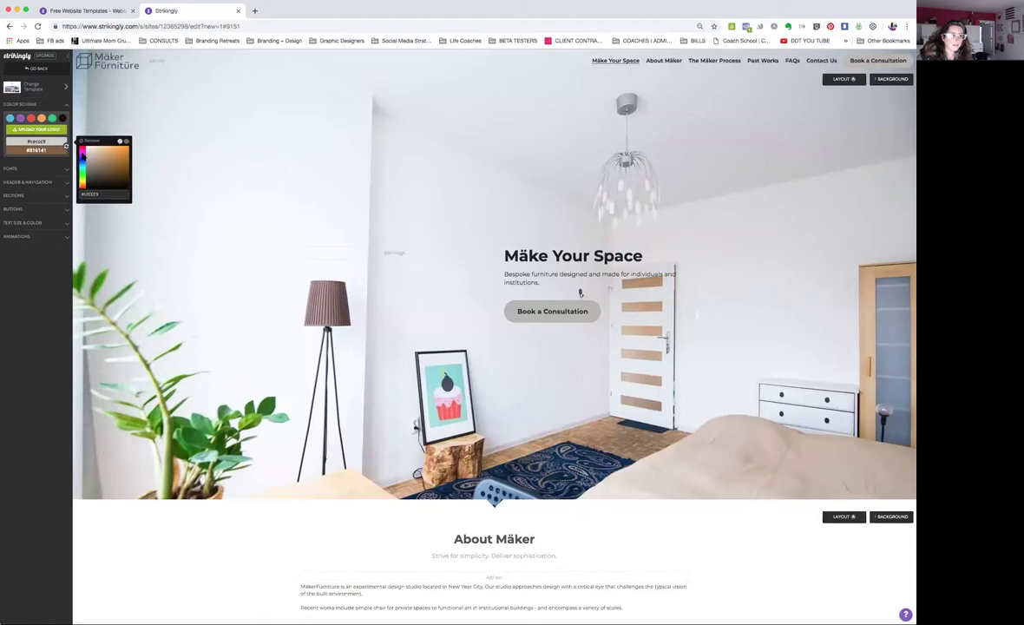
pyautogui.moveTo(84, 149); pyautogui.dragTo(85, 156)
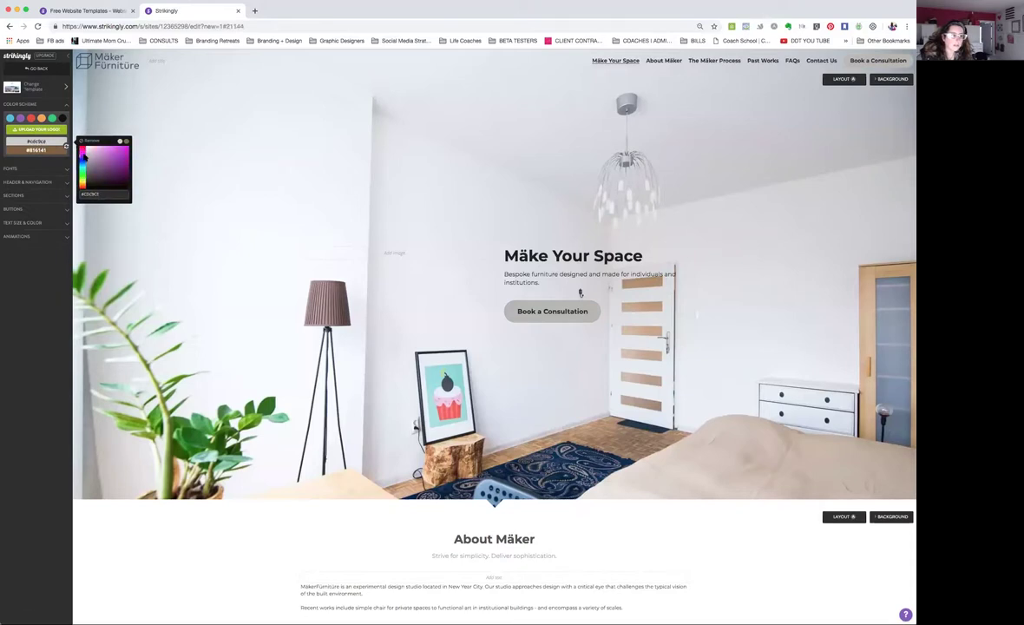
pyautogui.moveTo(79, 142); pyautogui.dragTo(123, 154)
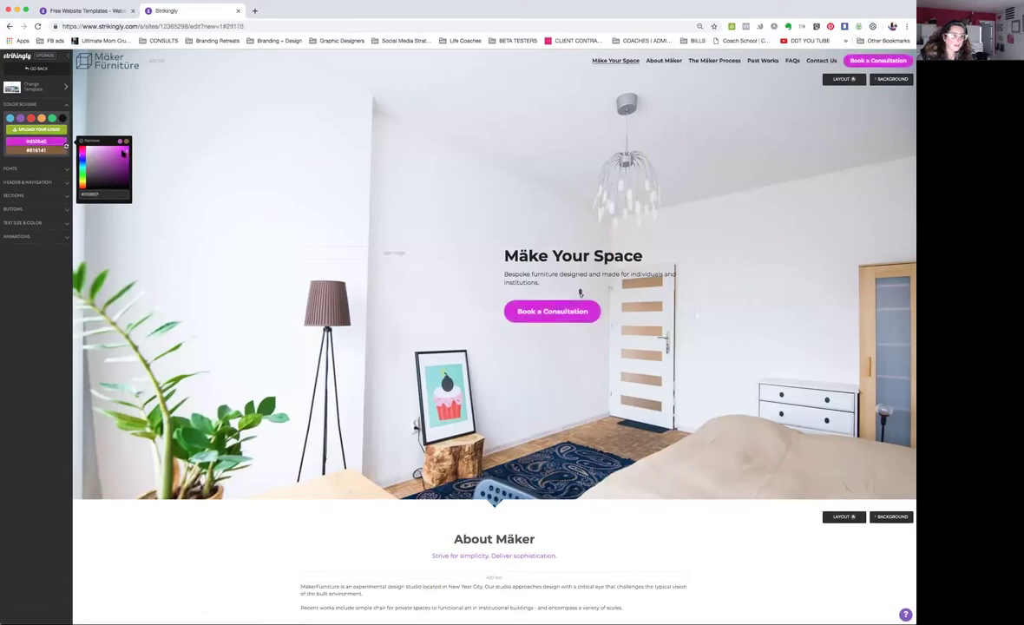
pyautogui.click(90, 155)
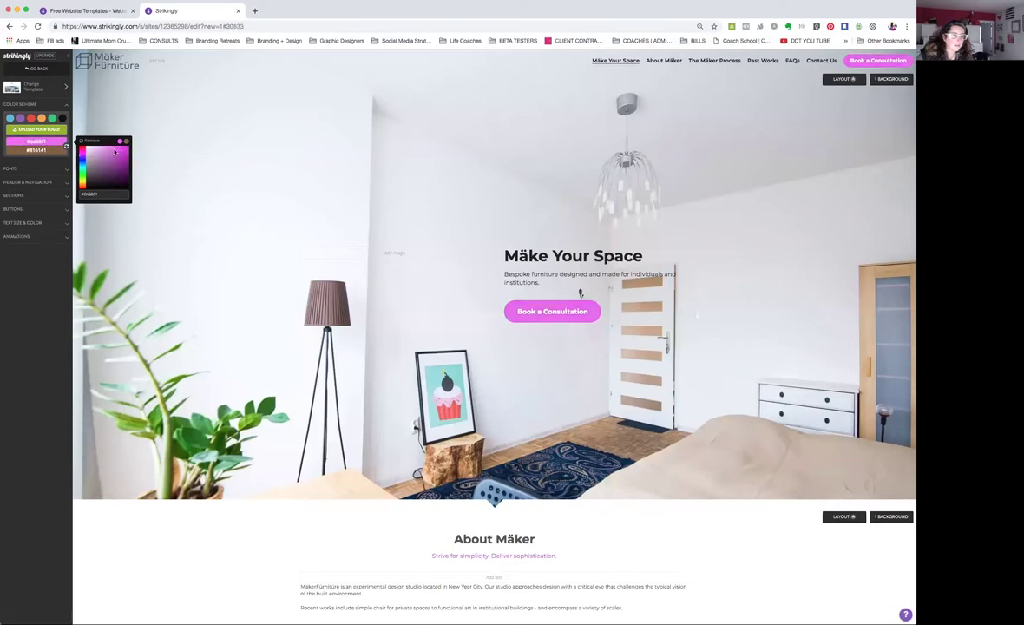
pyautogui.moveTo(91, 155); pyautogui.dragTo(76, 140)
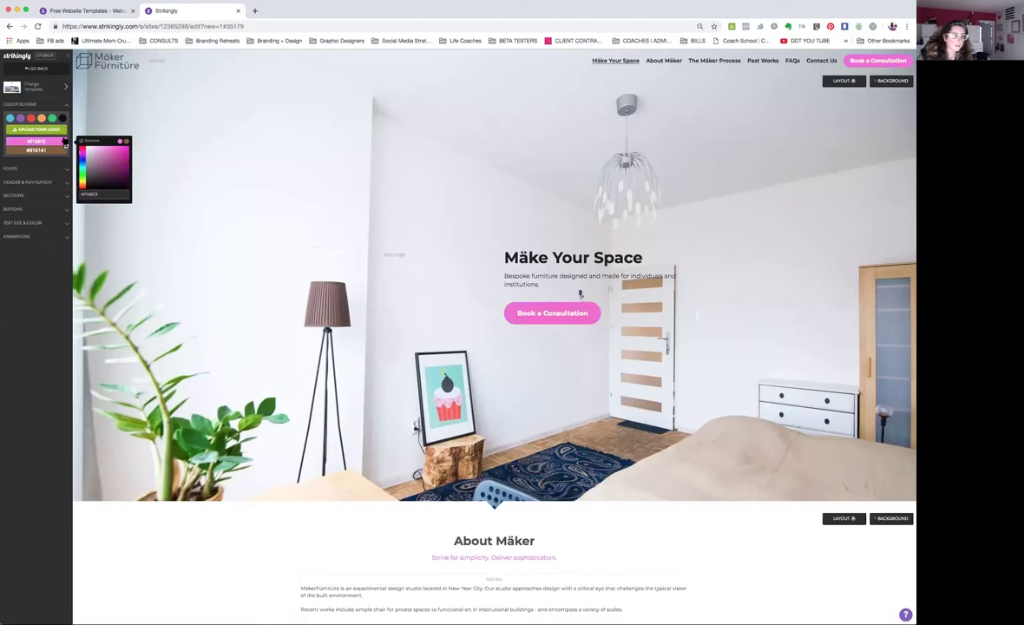
pyautogui.click(17, 169)
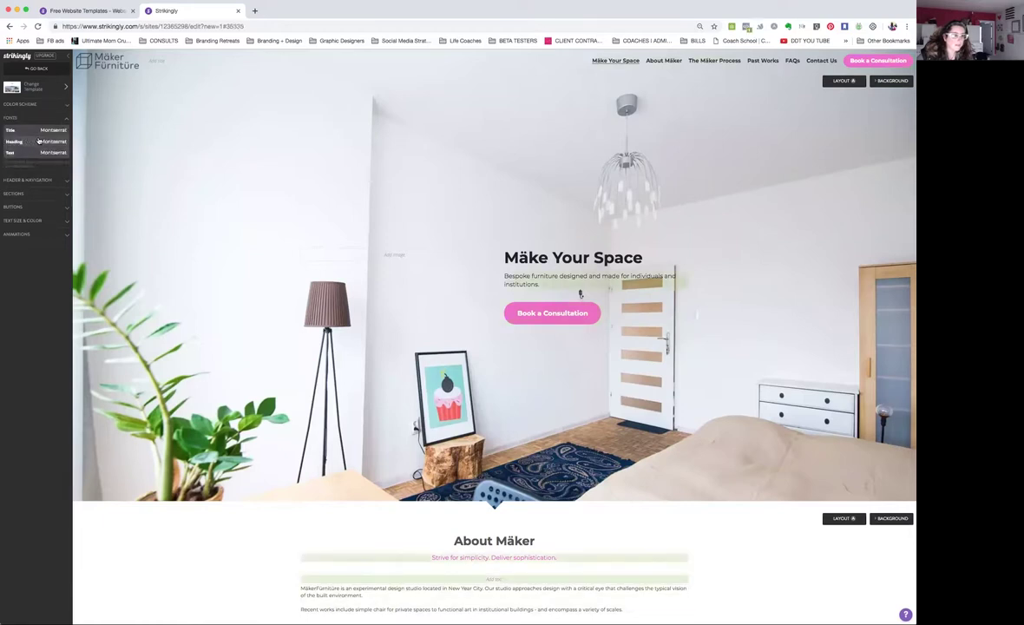
pyautogui.click(26, 179)
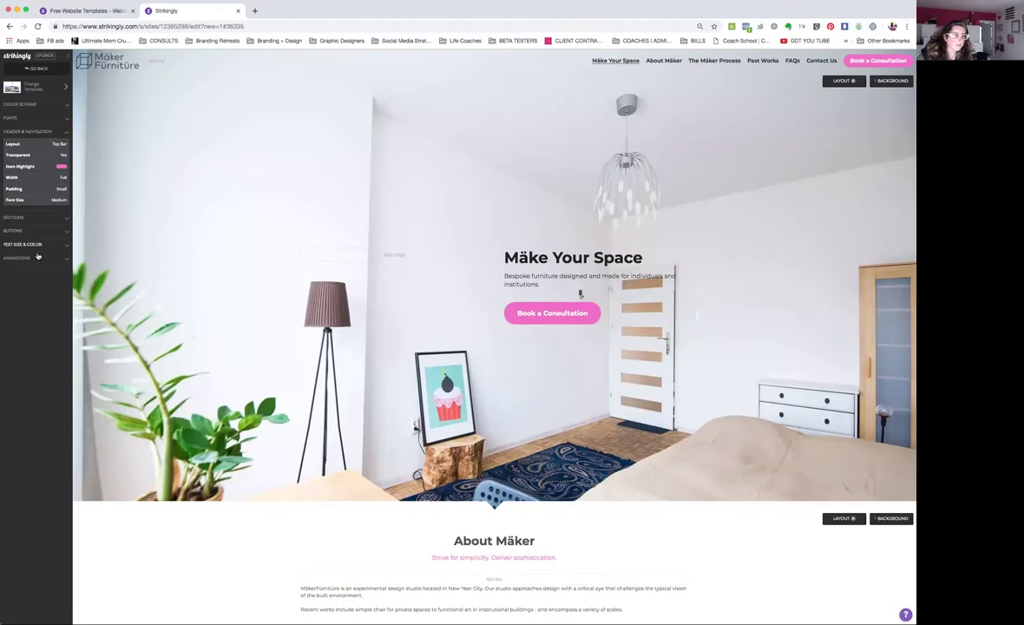
pyautogui.click(26, 69)
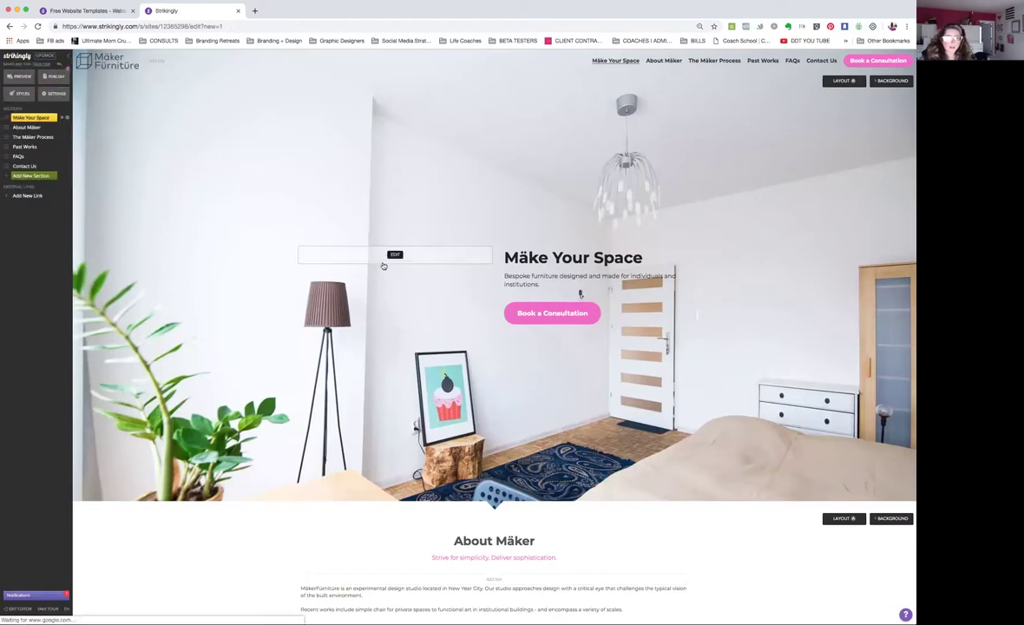
# - Remove the background image from the Make Your Space section
pyautogui.scroll(-4, 382, 264)
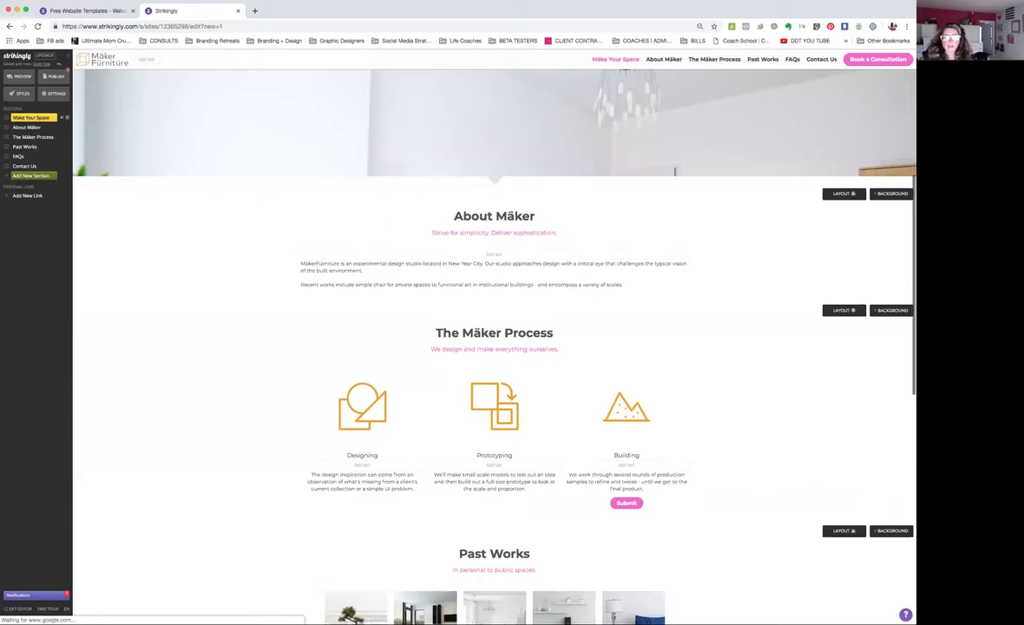
pyautogui.scroll(4, 581, 294)
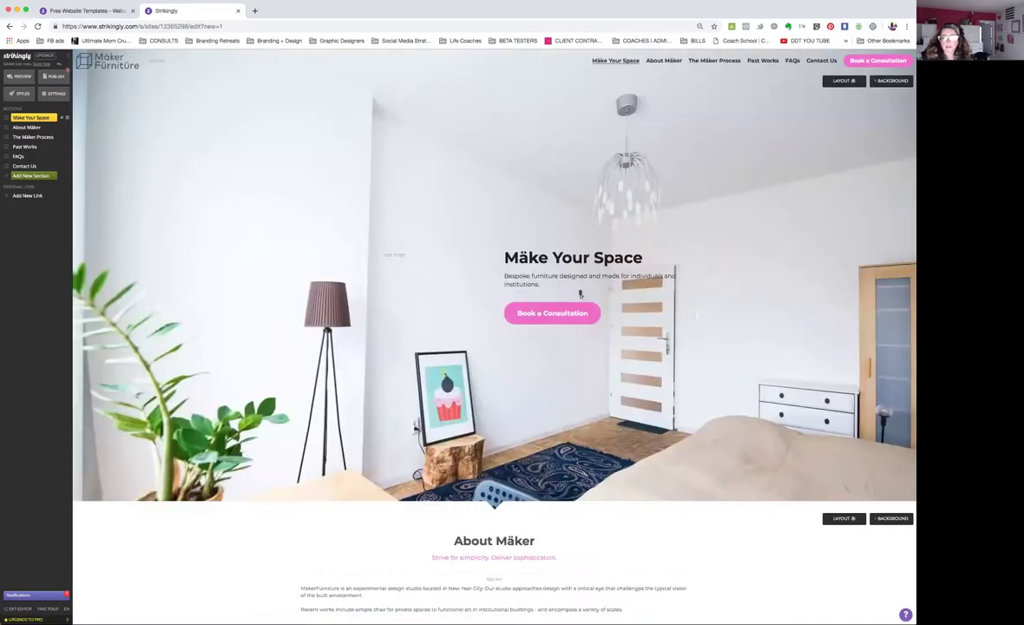
pyautogui.click(890, 82)
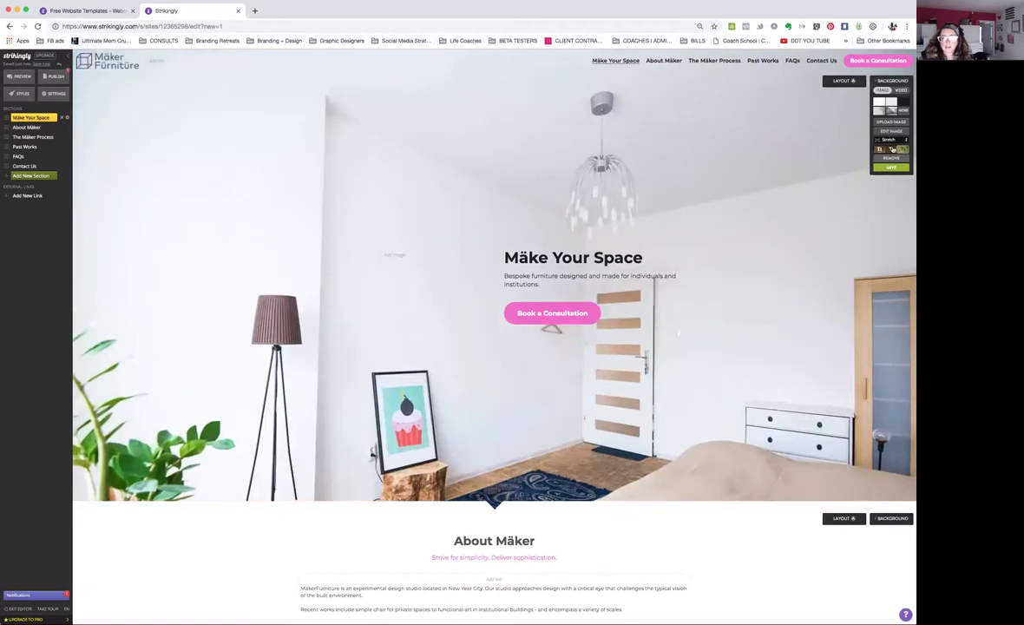
pyautogui.click(893, 159)
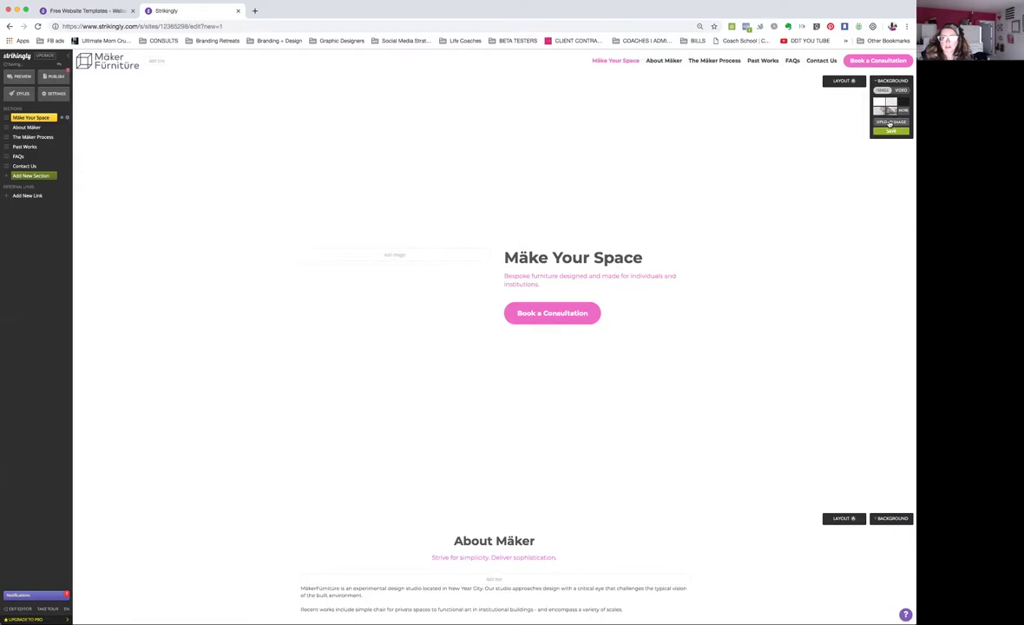
# - Search the Strikingly image library for "hot chick" as the section's new background and browse the results
pyautogui.click(900, 123)
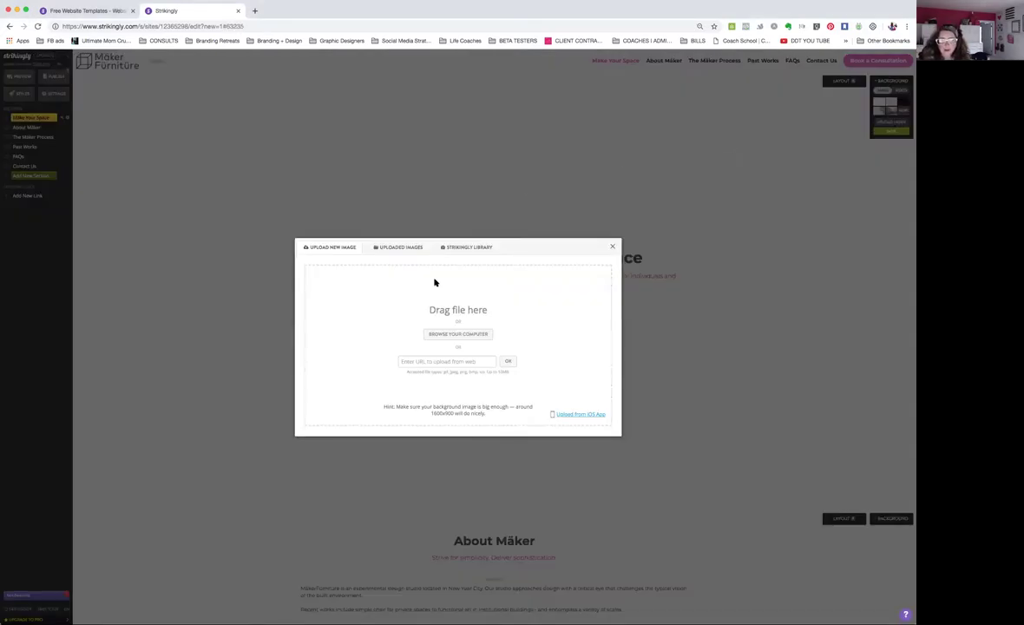
pyautogui.click(471, 248)
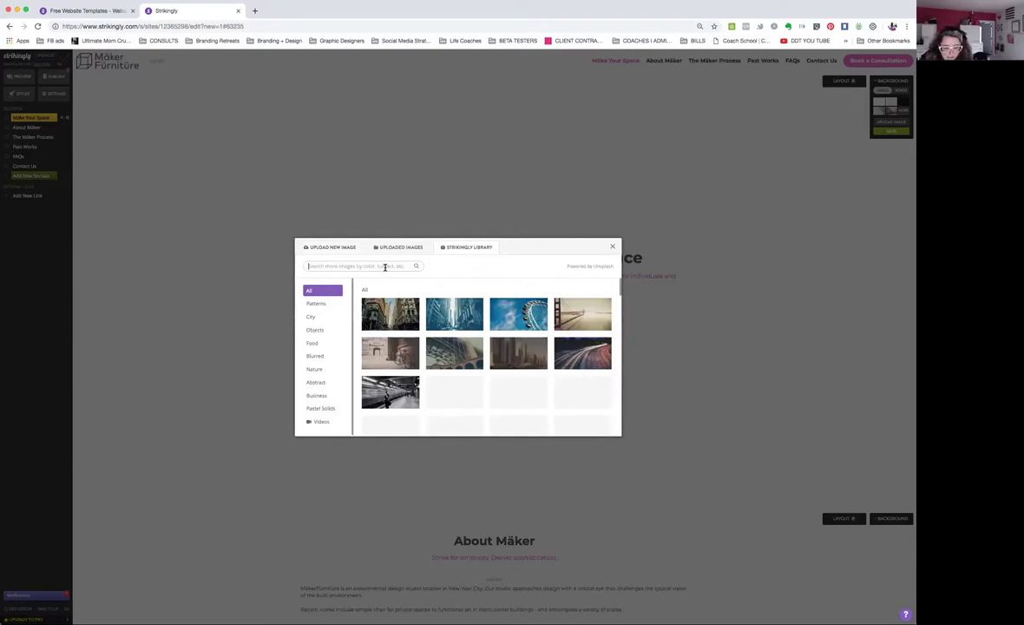
pyautogui.write('hot')
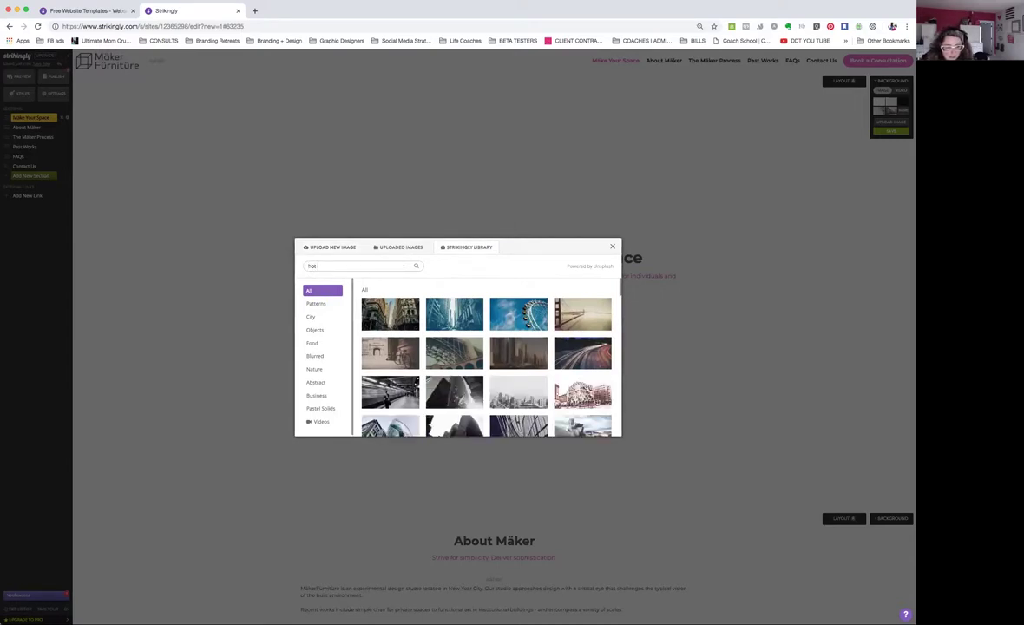
pyautogui.write(' chick')
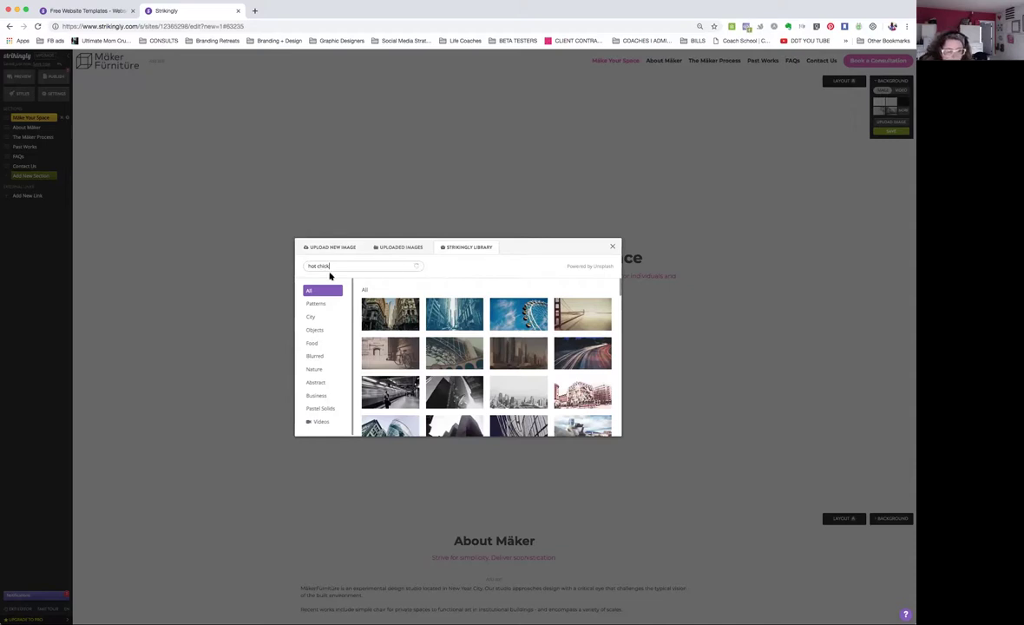
pyautogui.press('Return')
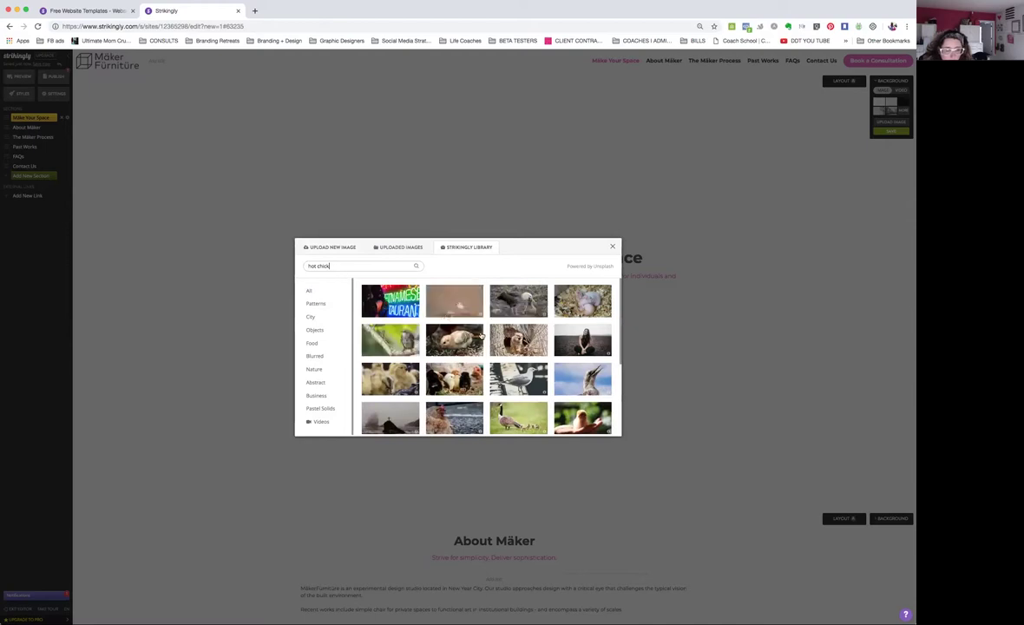
pyautogui.scroll(-2, 481, 336)
pyautogui.scroll(-2, 482, 336)
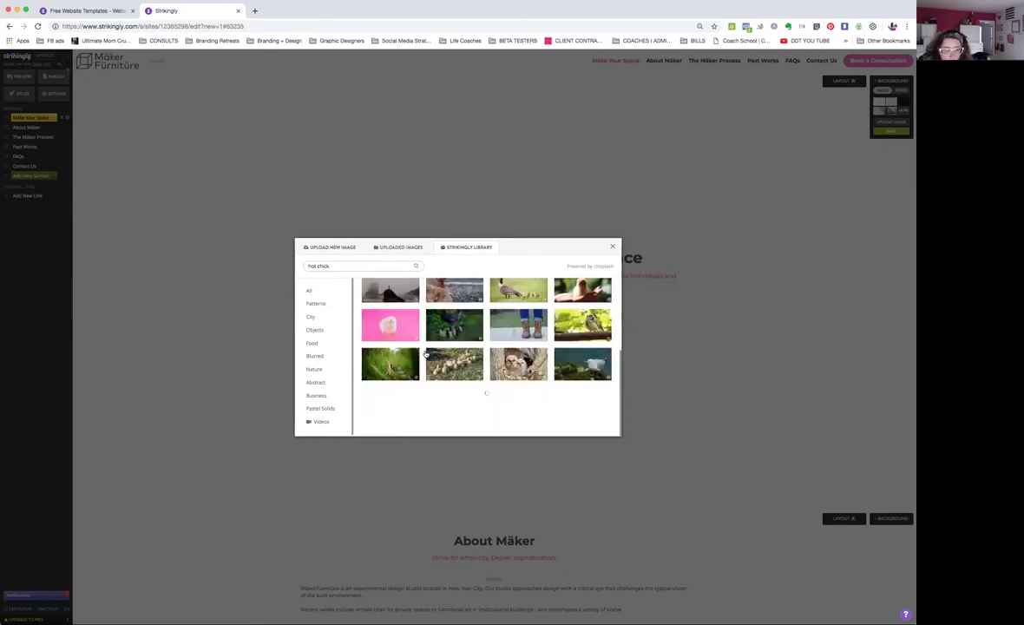
# - Search the Strikingly image library for "women" and browse the results for a new section background
pyautogui.tripleClick(339, 267)
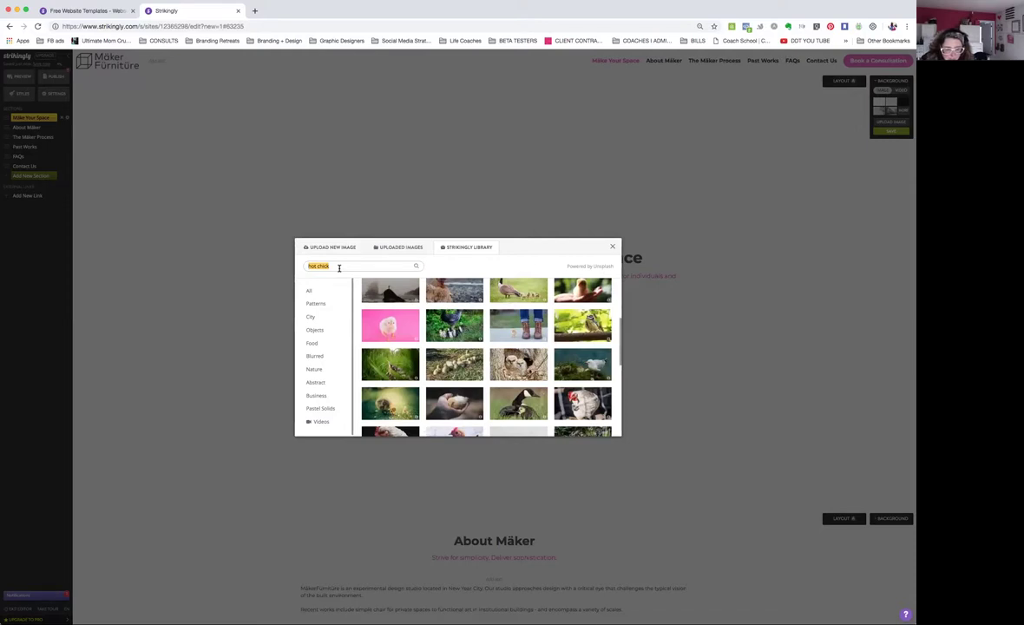
pyautogui.write('w')
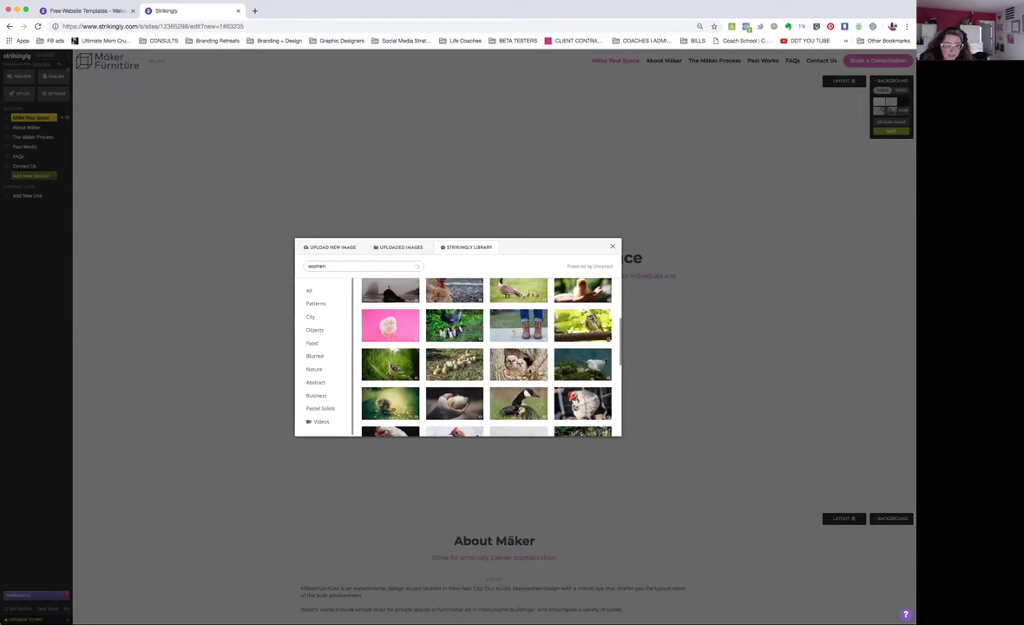
pyautogui.write('omen')
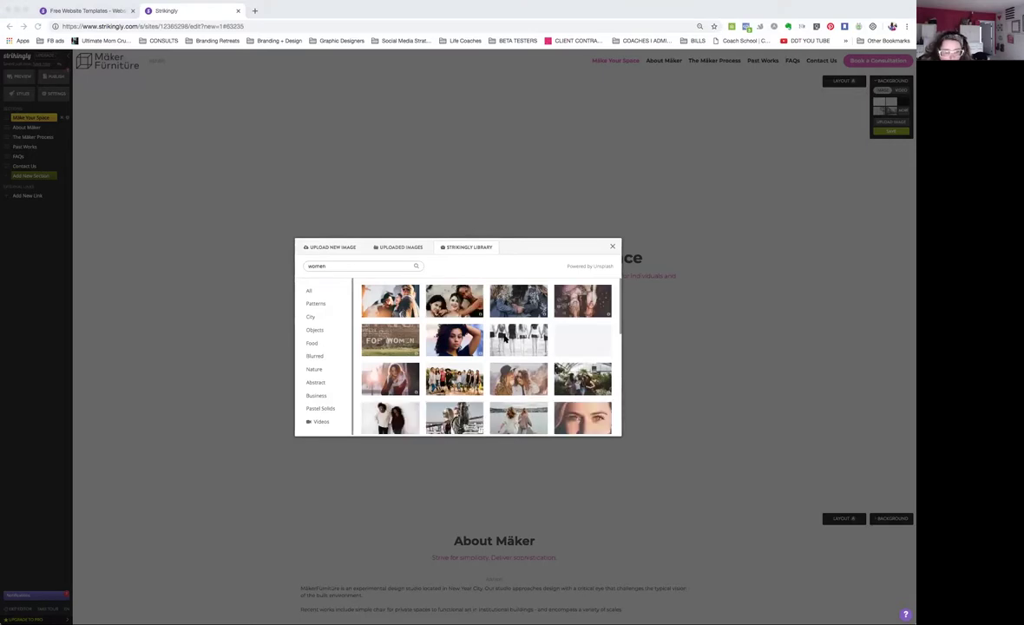
pyautogui.scroll(-3, 505, 341)
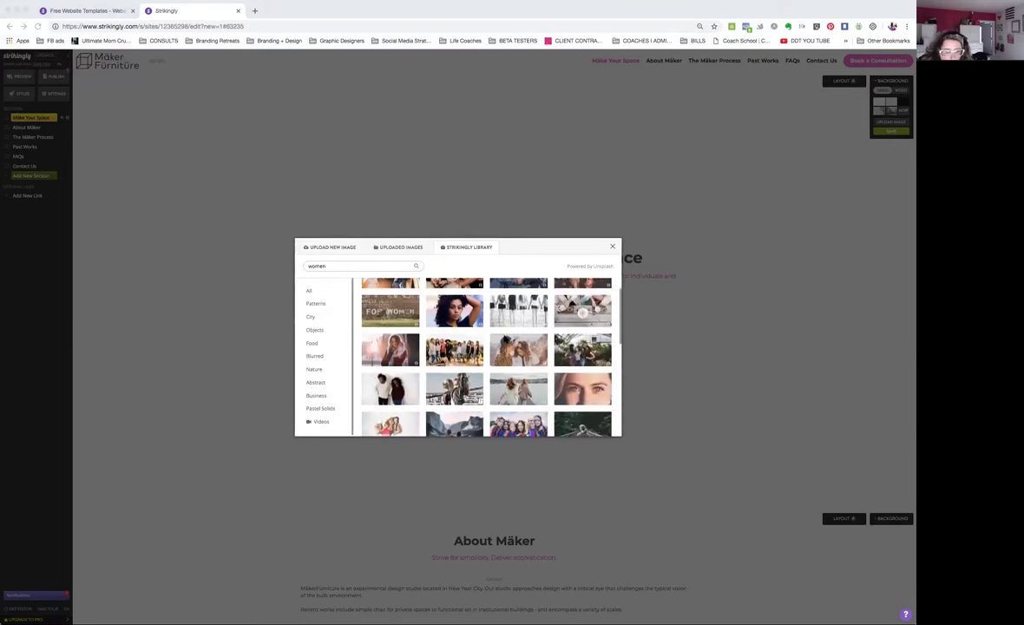
pyautogui.scroll(-2, 505, 338)
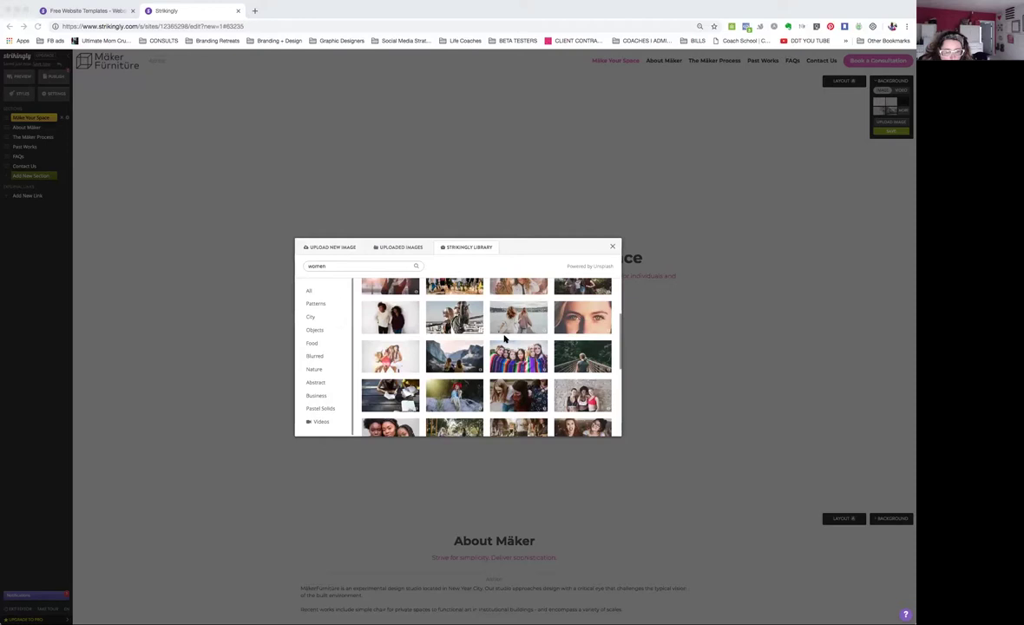
pyautogui.scroll(-3, 504, 338)
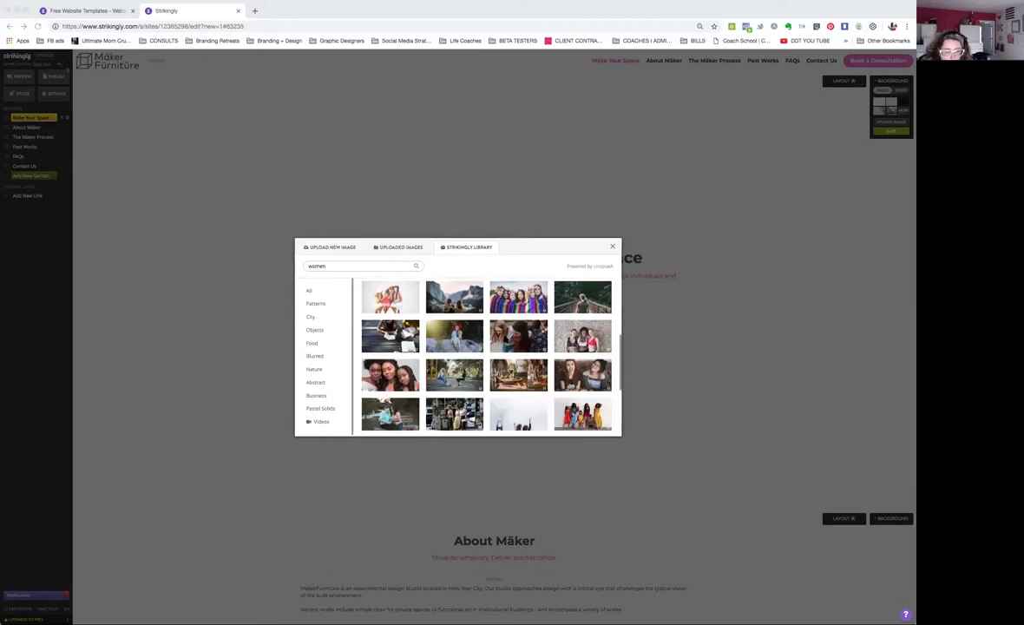
pyautogui.scroll(-2, 504, 339)
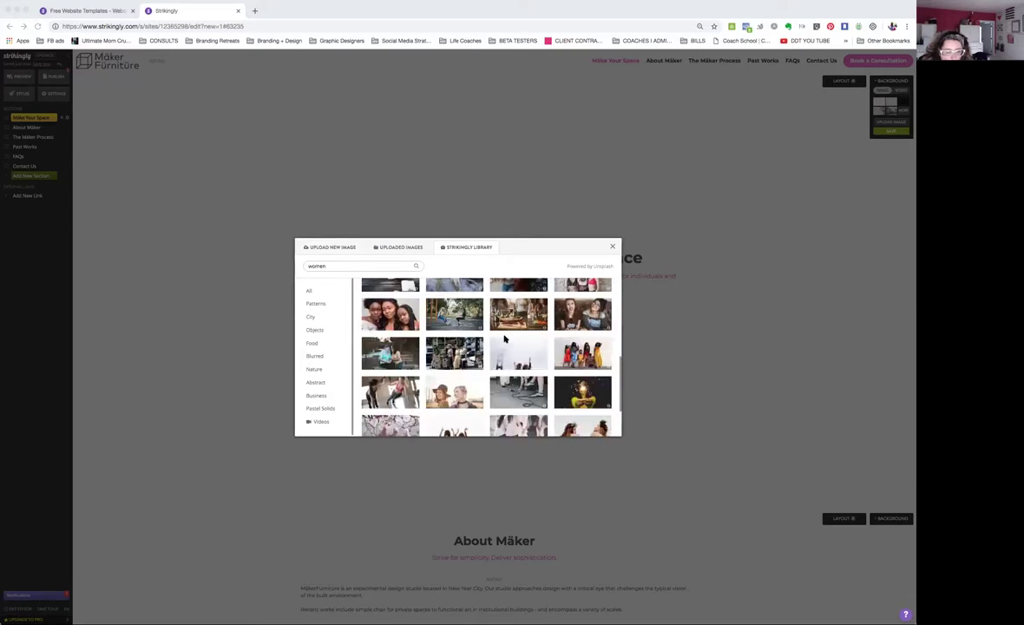
pyautogui.scroll(-2, 504, 338)
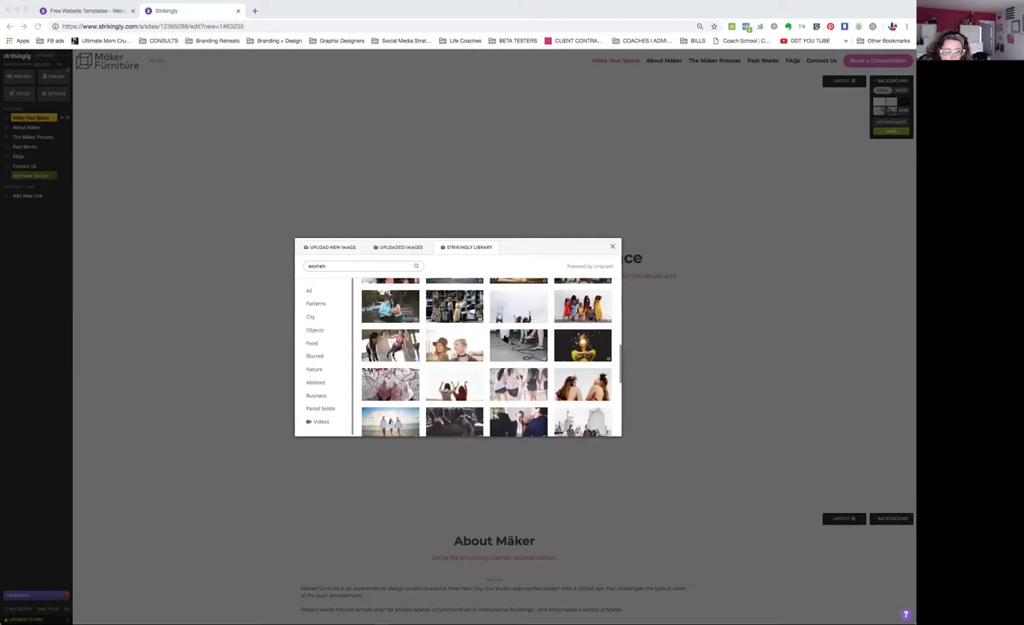
pyautogui.scroll(-1, 486, 356)
pyautogui.scroll(-1, 486, 356)
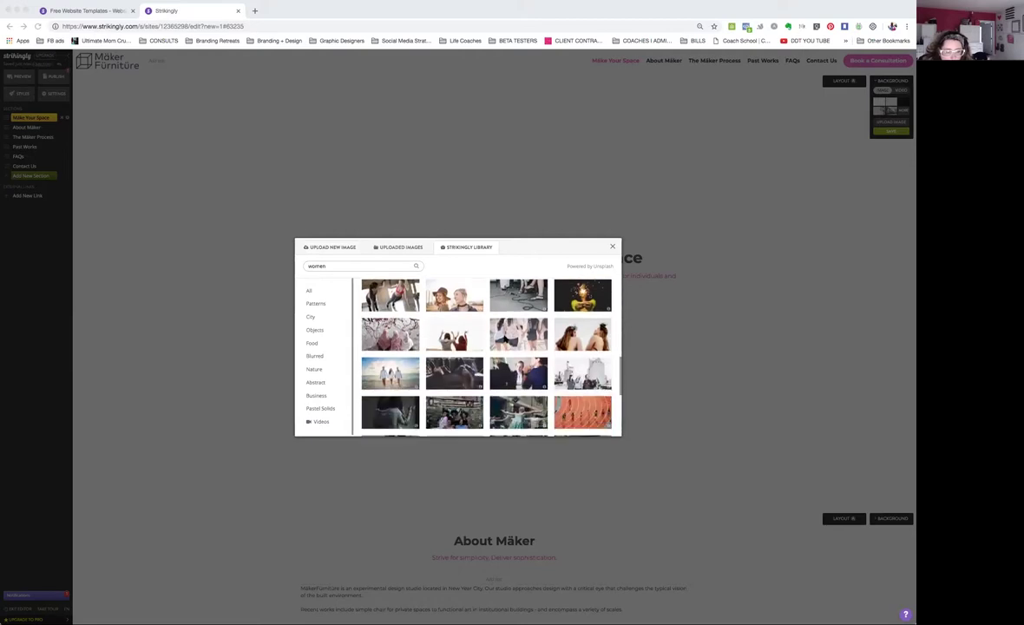
pyautogui.scroll(-3, 505, 338)
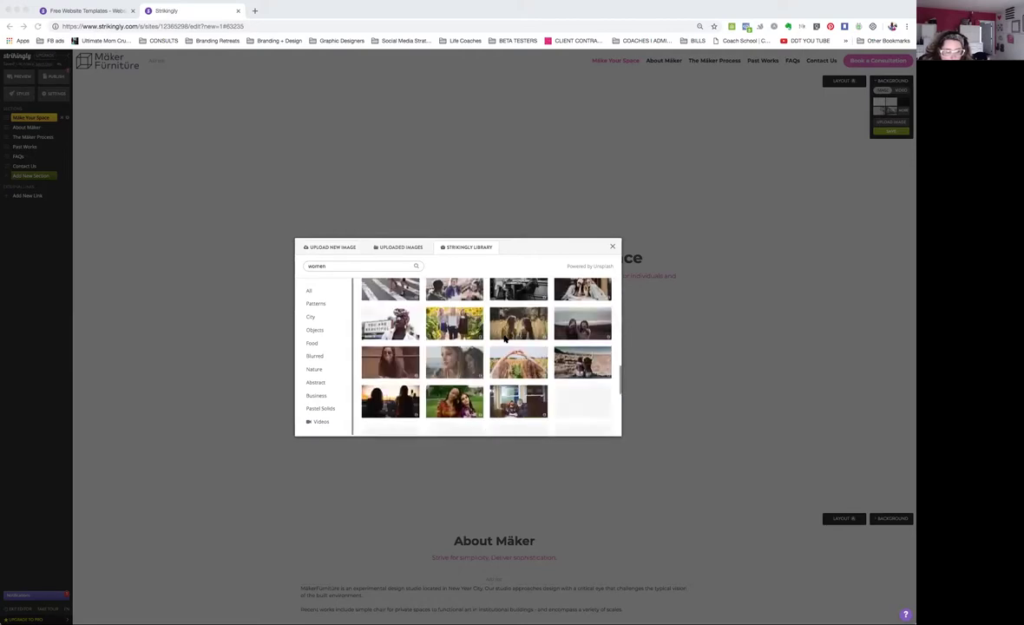
pyautogui.scroll(-1, 506, 338)
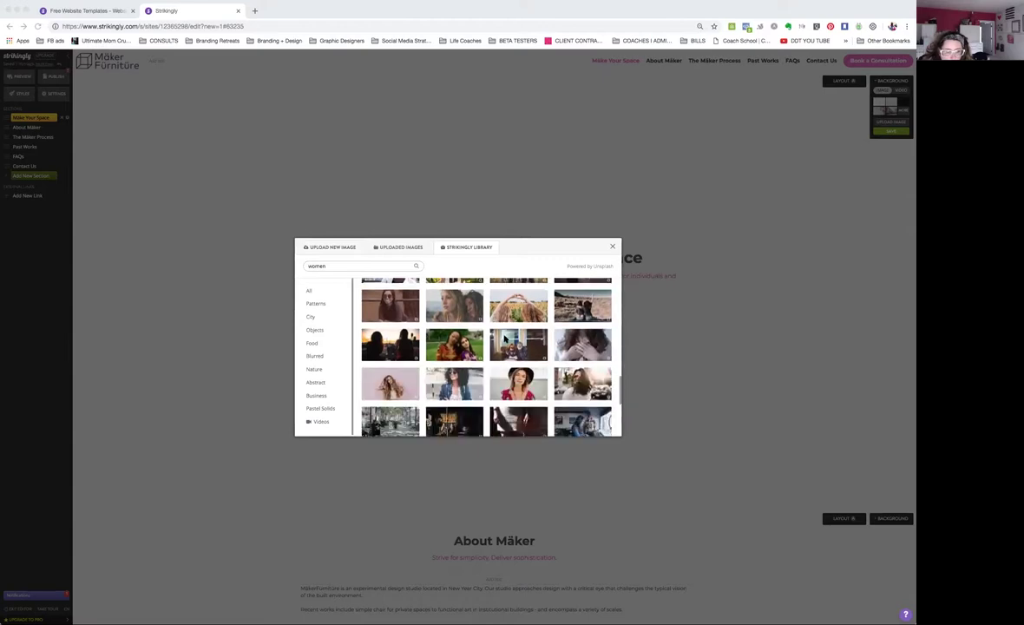
pyautogui.scroll(-1, 505, 338)
pyautogui.scroll(-2, 506, 339)
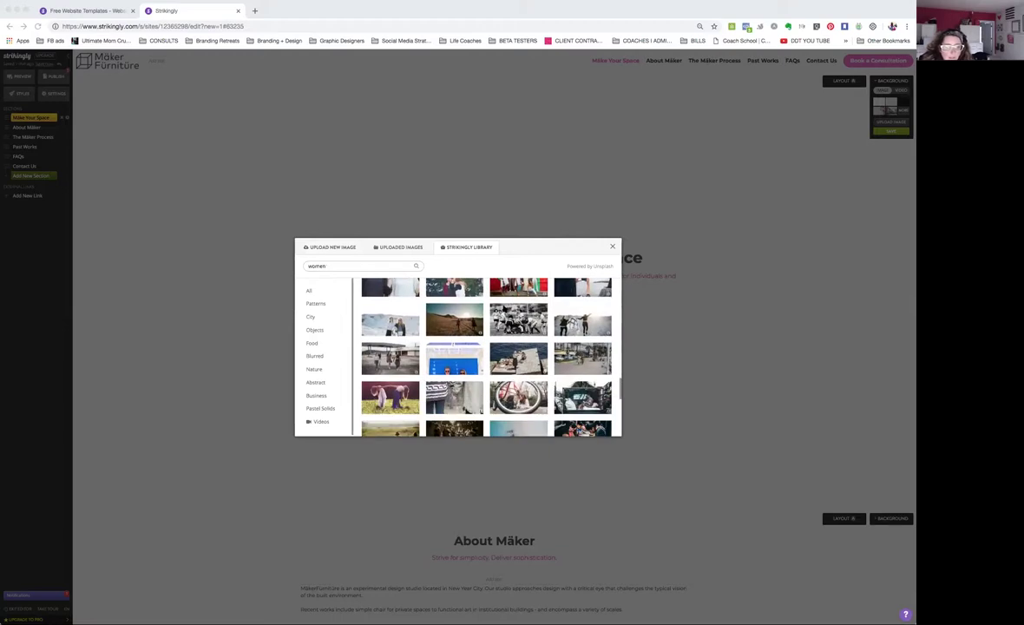
pyautogui.scroll(-5, 503, 308)
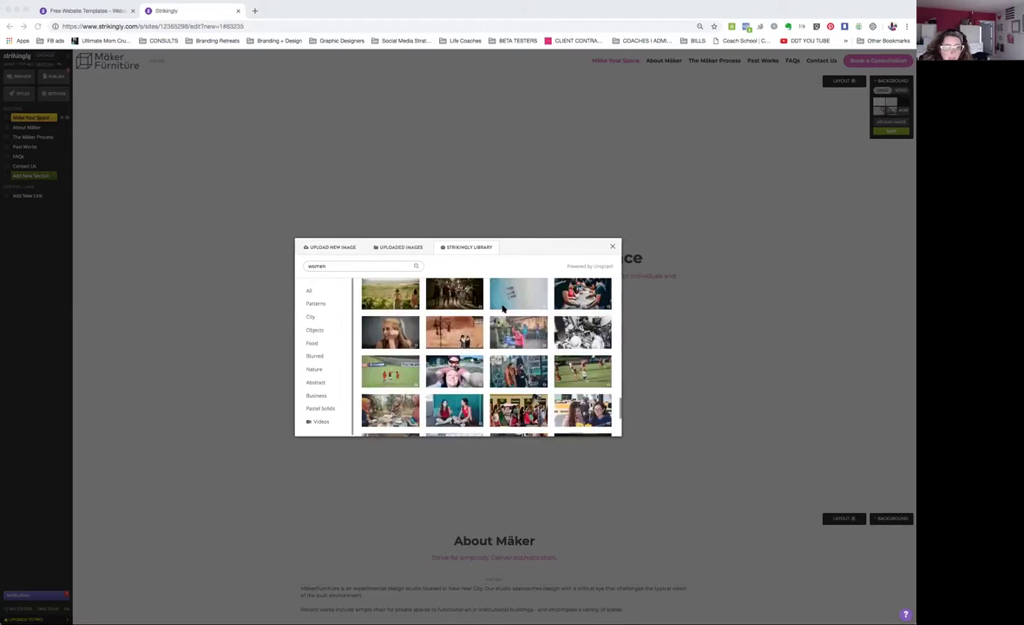
pyautogui.scroll(-2, 503, 308)
pyautogui.scroll(-4, 503, 308)
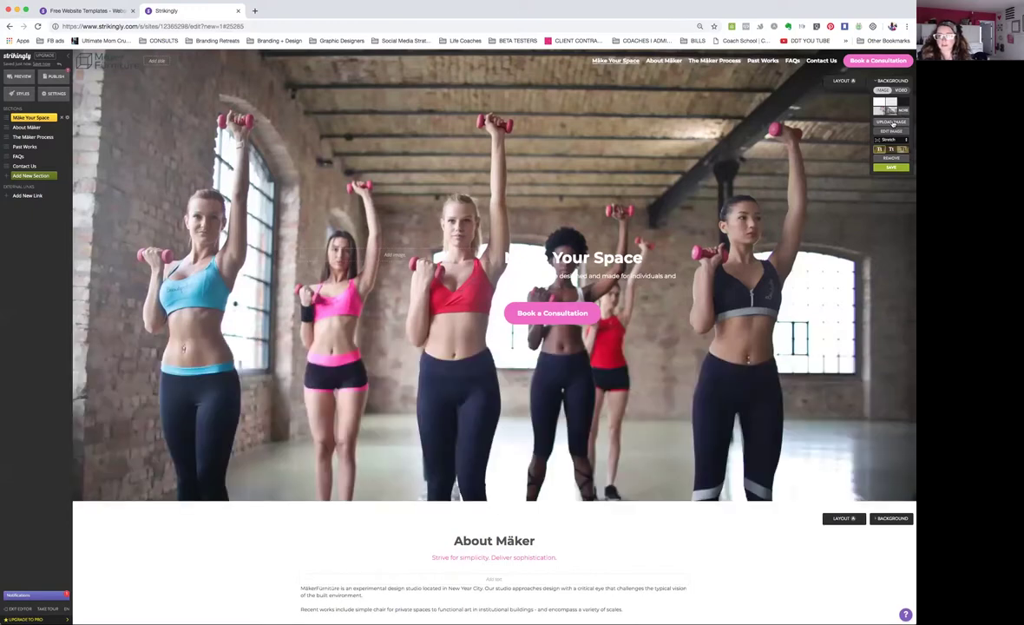
# - Use the hot_flashes.jpg cartoon as the Make Your Space section's background and set its display to Center
pyautogui.click(892, 123)
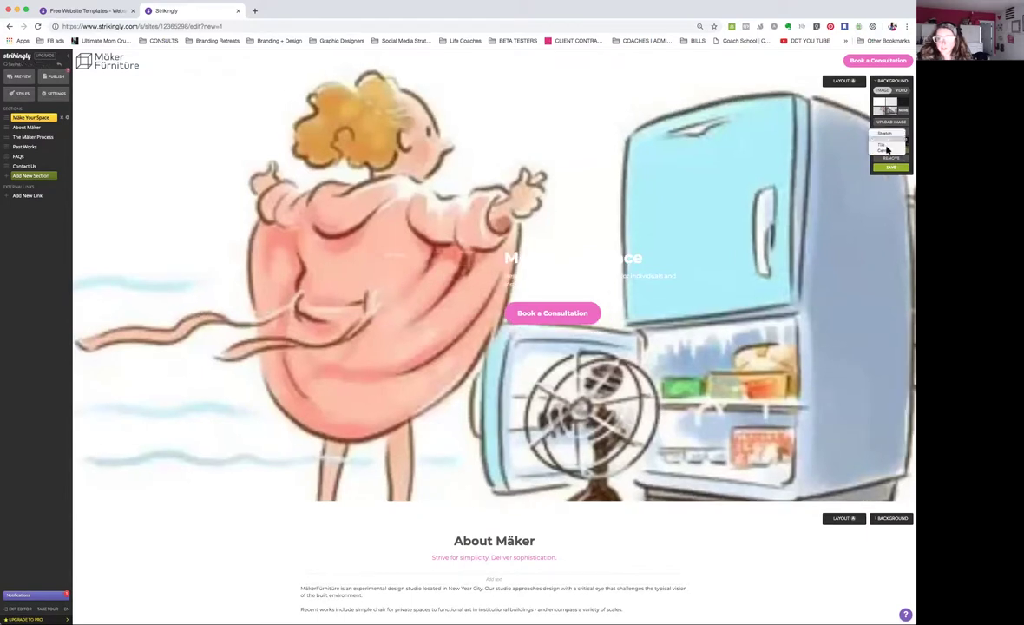
pyautogui.click(889, 150)
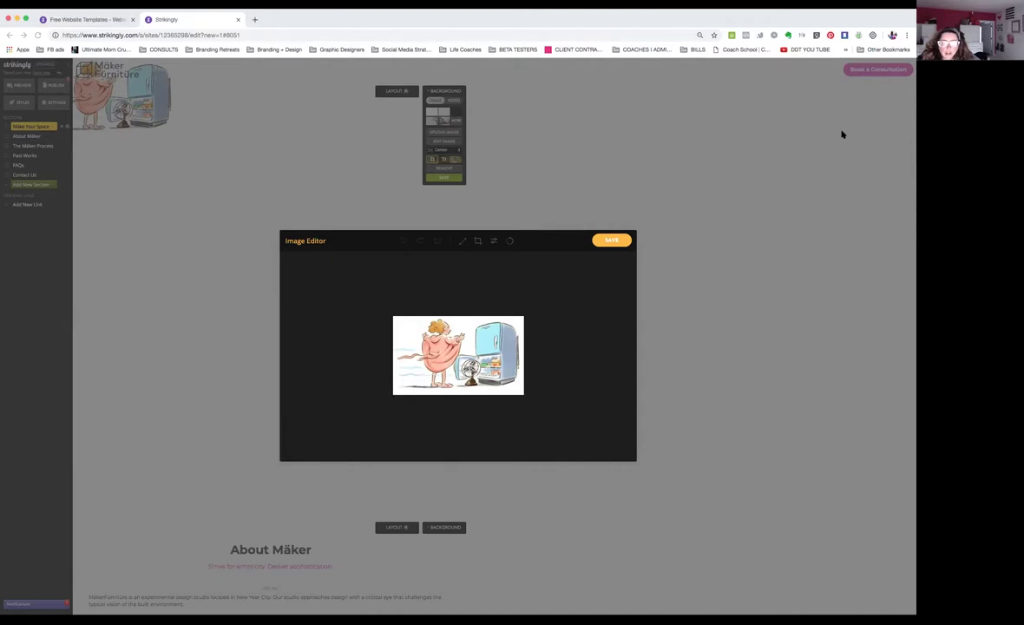
pyautogui.click(565, 188)
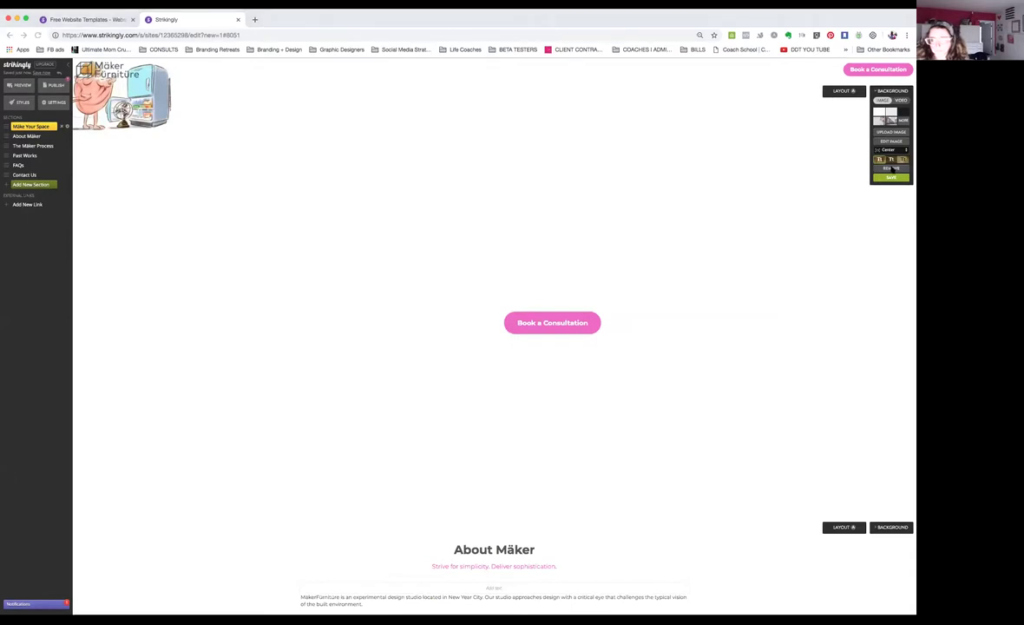
pyautogui.click(829, 165)
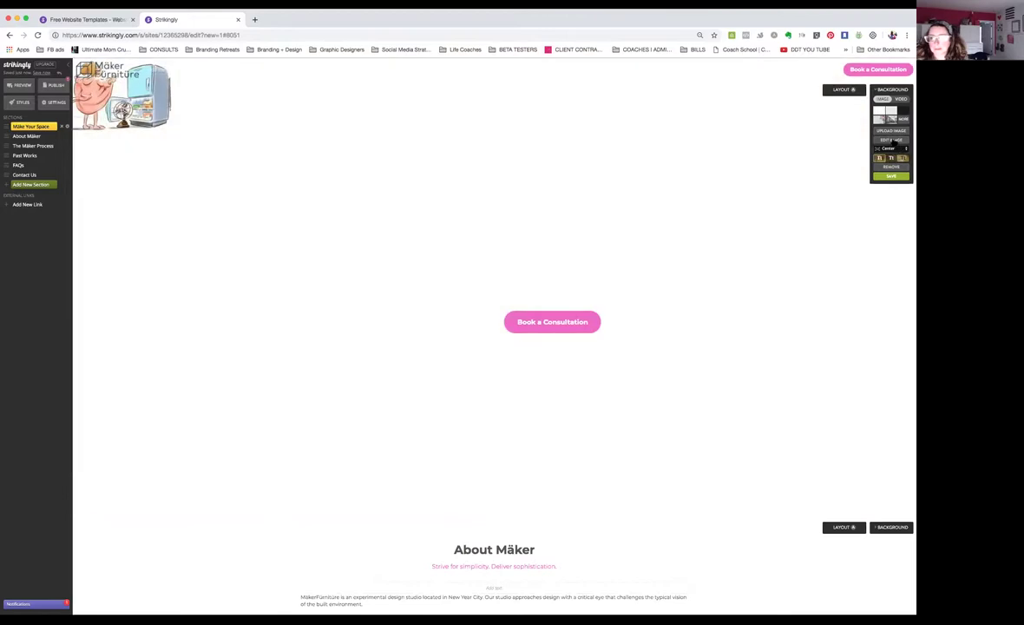
# - Upload the organizer JPEG from the Downloads folder as the Make Your Space section's background image
pyautogui.click(894, 131)
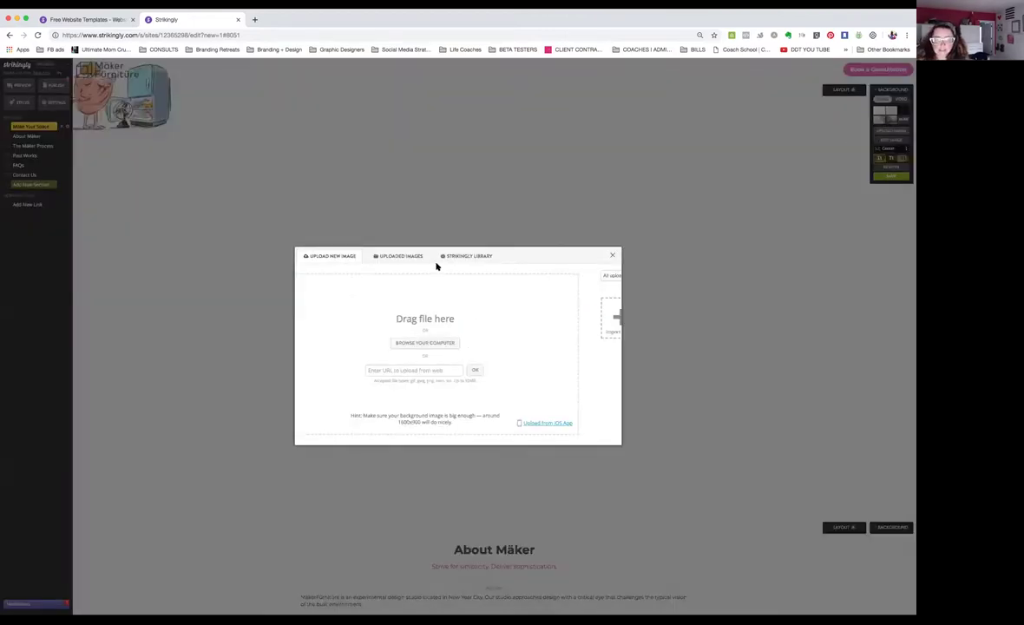
pyautogui.click(461, 347)
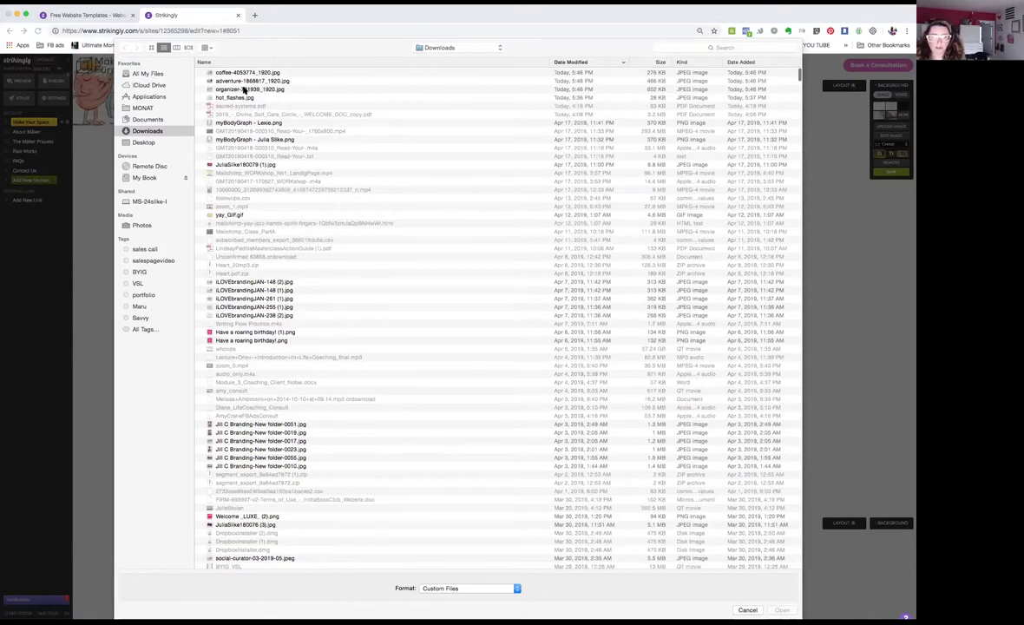
pyautogui.doubleClick(244, 89)
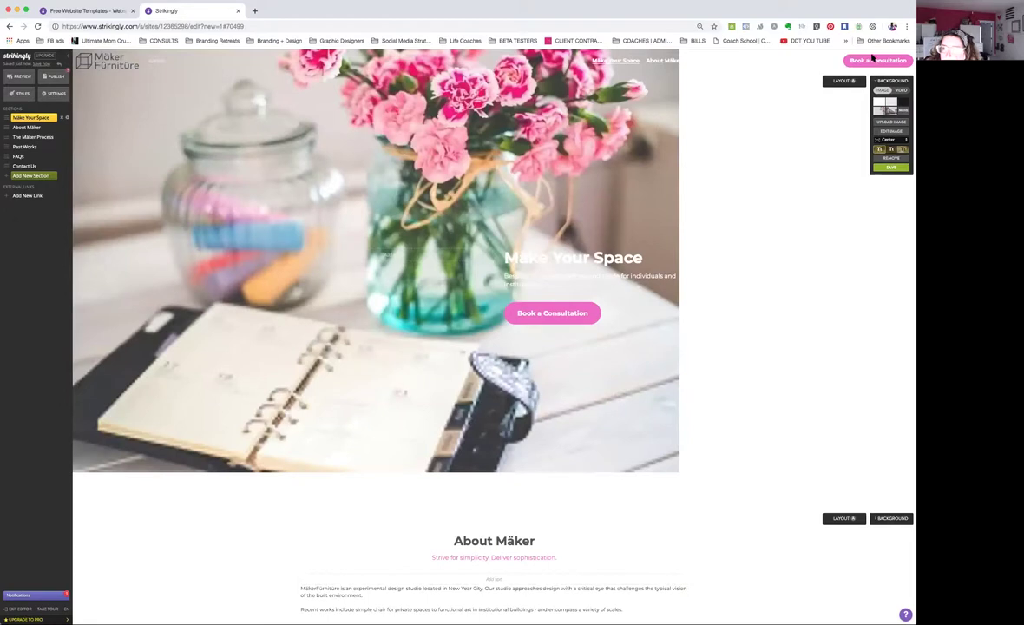
# - Set the organizer background image's display mode to Stretch
pyautogui.moveTo(863, 66)
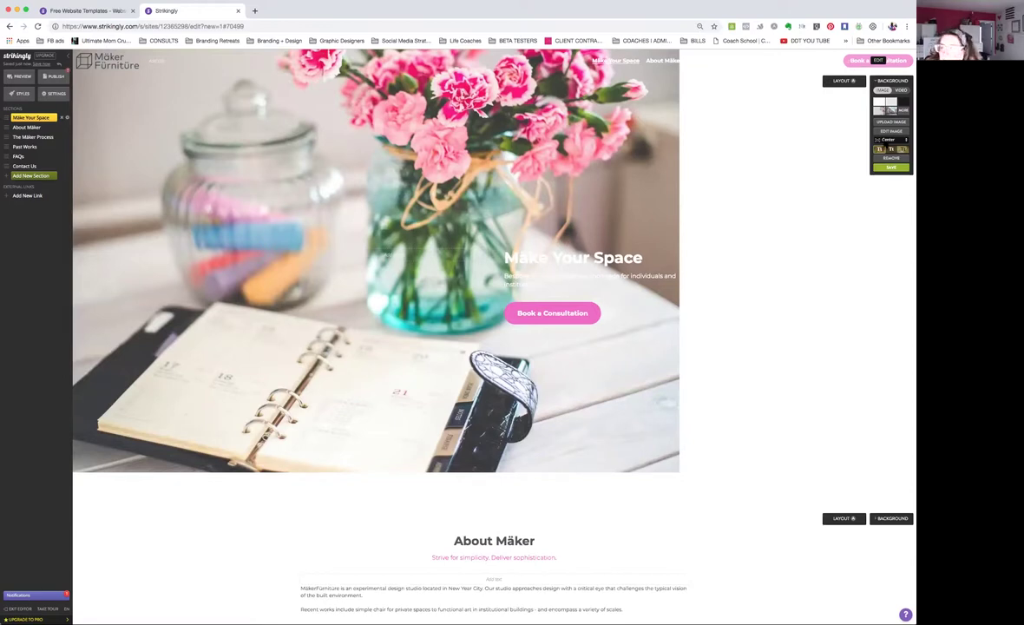
pyautogui.click(891, 129)
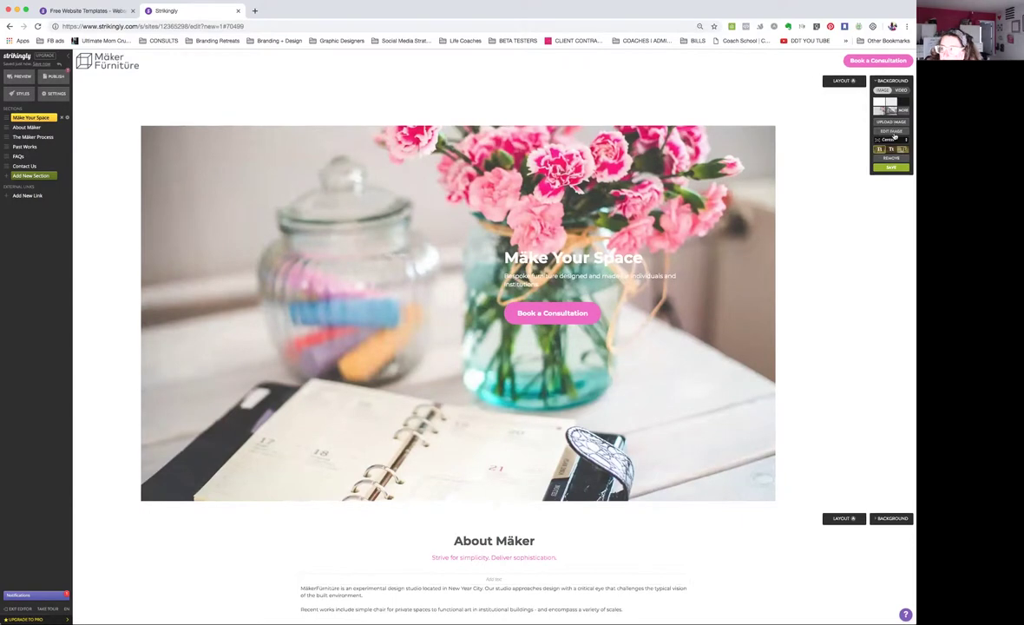
pyautogui.click(895, 138)
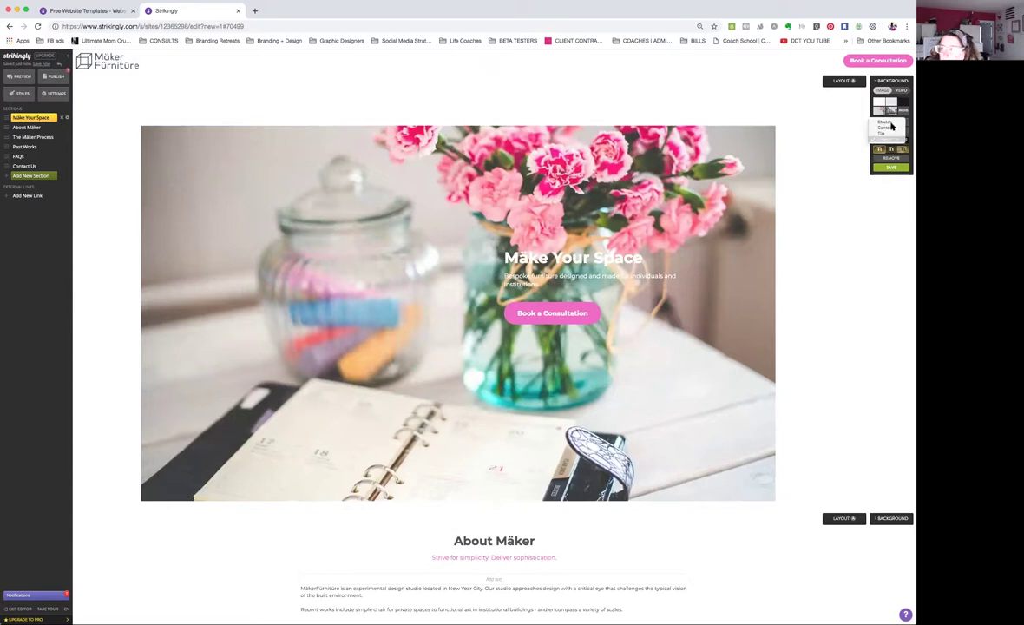
pyautogui.click(891, 124)
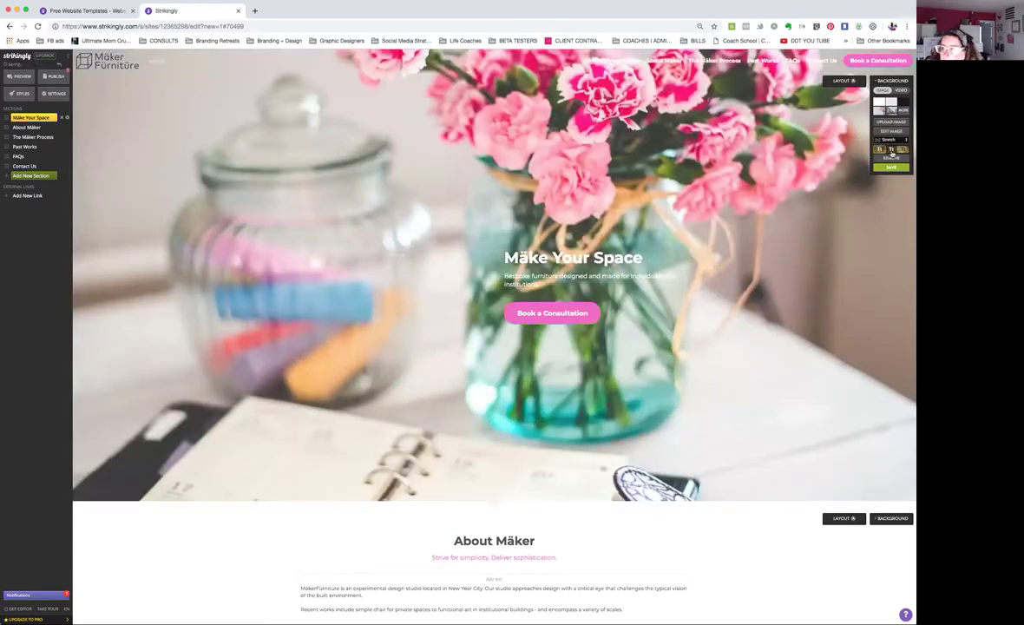
# - Try the background's text contrast options and use light text with a dark overlay on the image
pyautogui.click(903, 149)
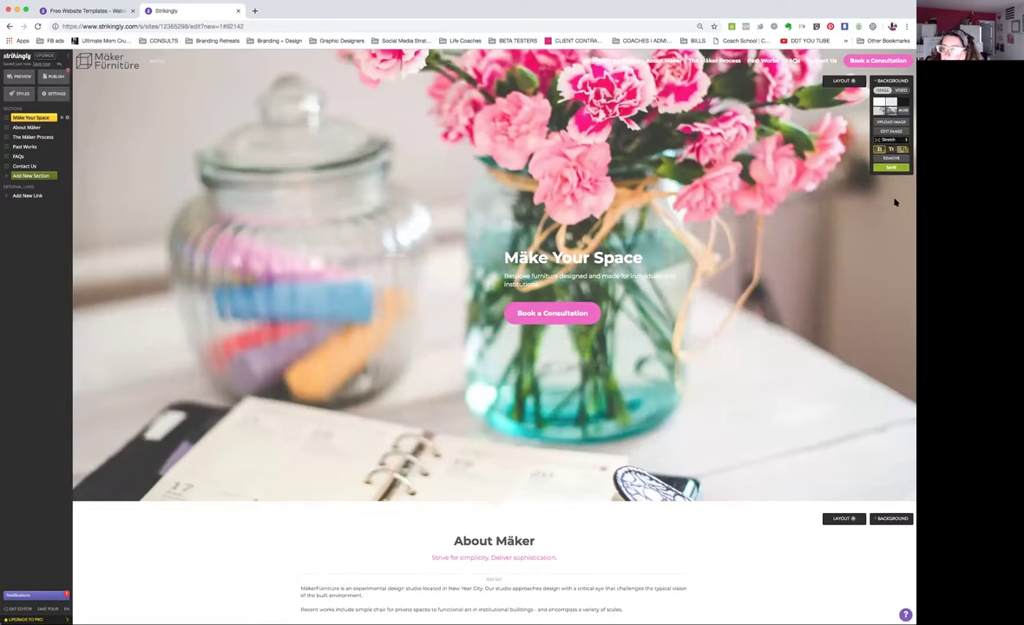
pyautogui.click(891, 149)
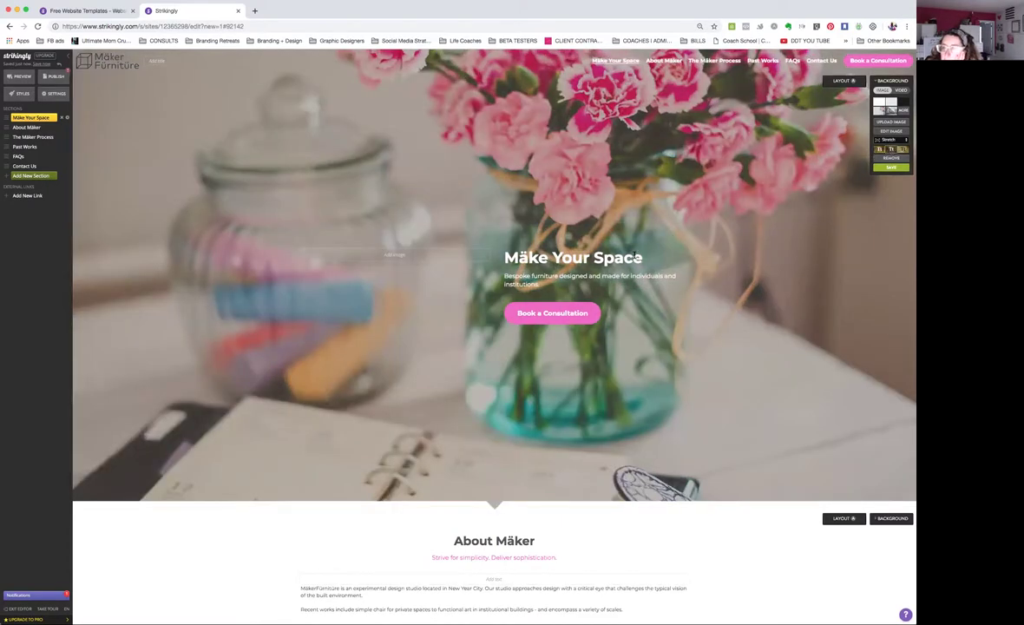
pyautogui.click(879, 150)
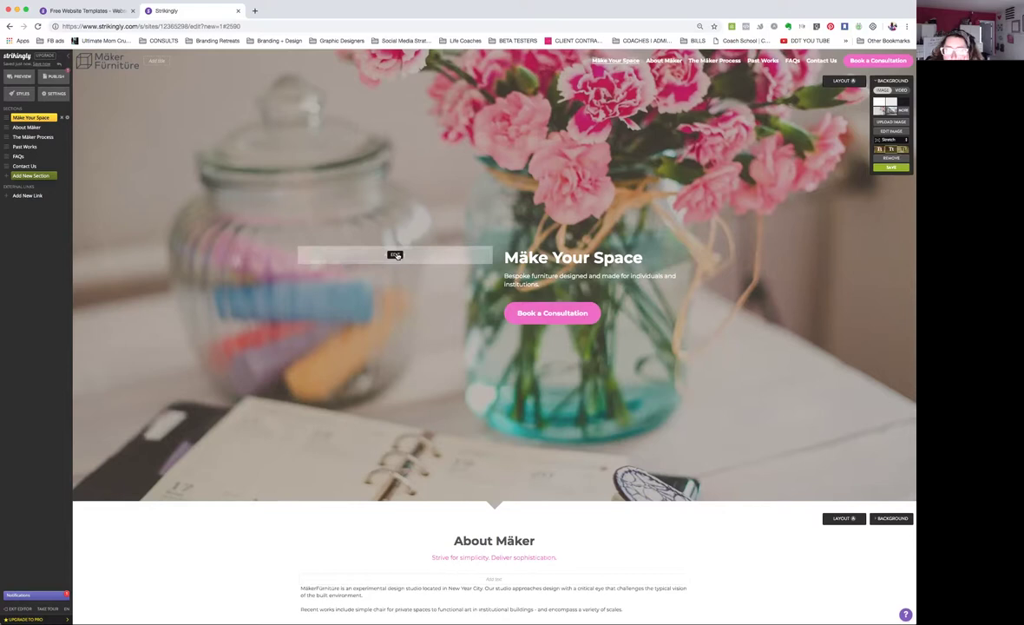
# - Add the hot_flashes.jpg cartoon to the image placeholder beside the Make Your Space title
pyautogui.click(394, 254)
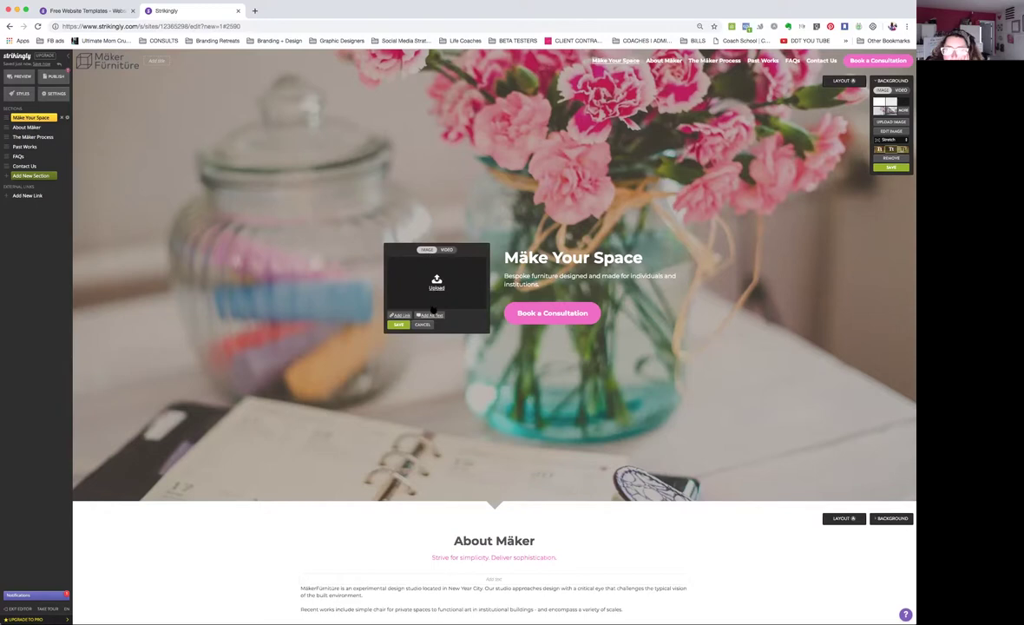
pyautogui.click(403, 269)
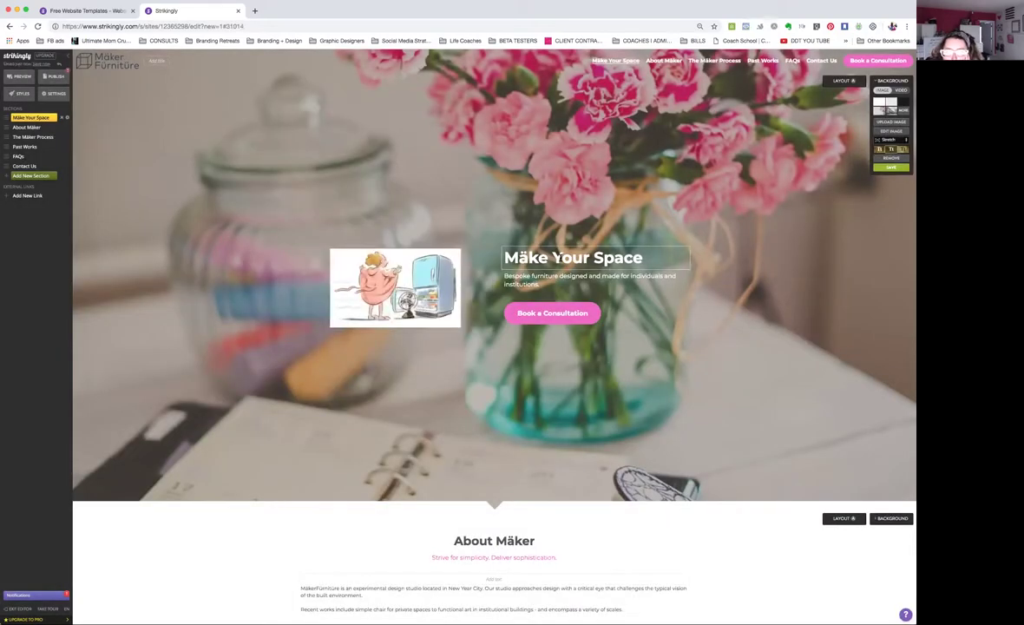
# - Replace the section's title with "HOT FLASH CHICKS"
pyautogui.tripleClick(561, 258)
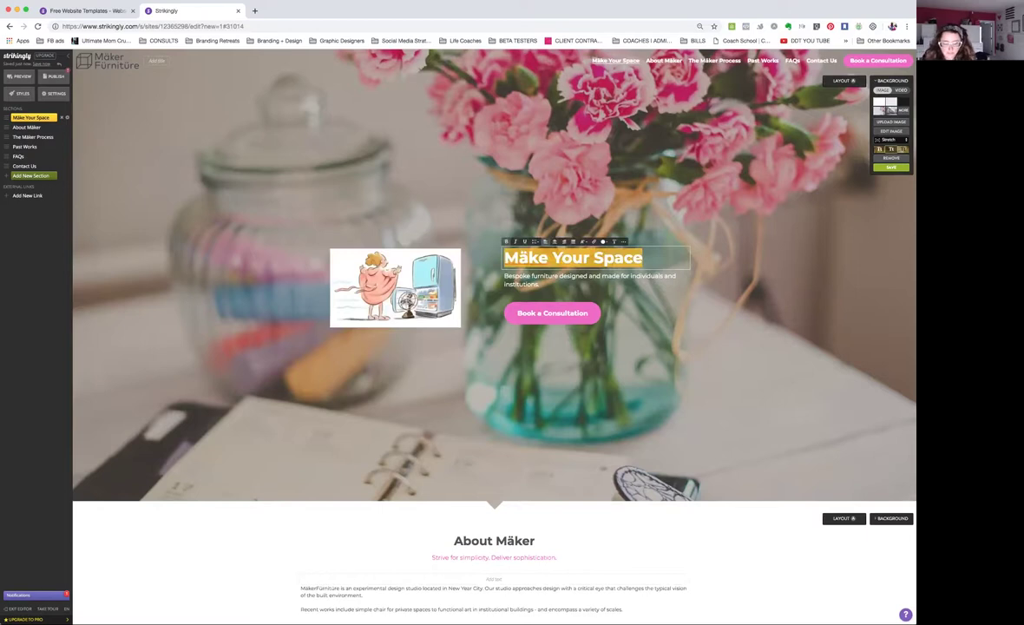
pyautogui.write('HOT FLASH CIC')
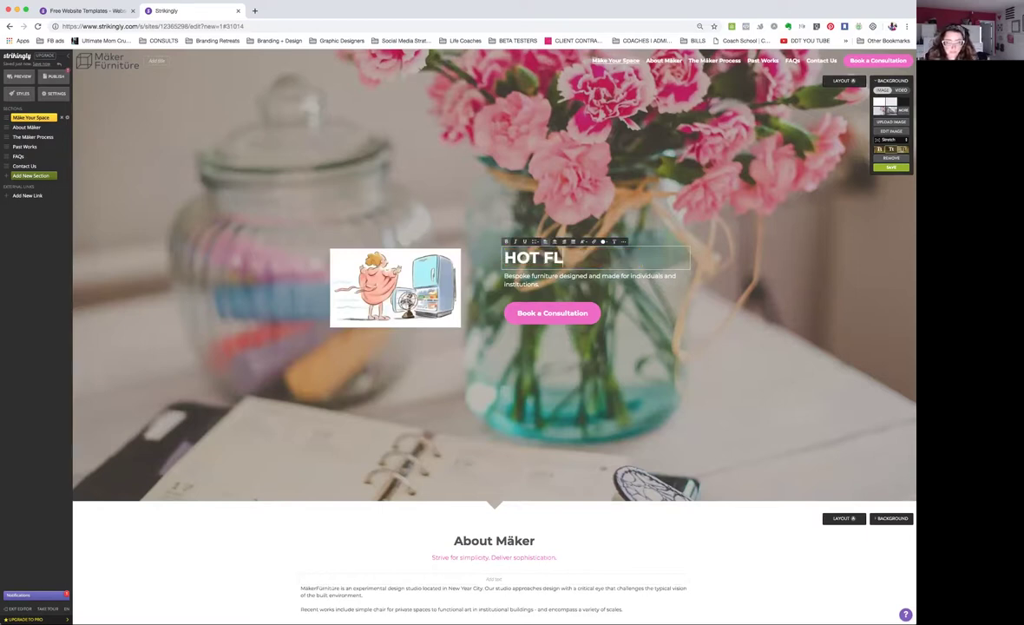
pyautogui.press('BackSpace')
pyautogui.press('BackSpace')
pyautogui.write('HICKS')
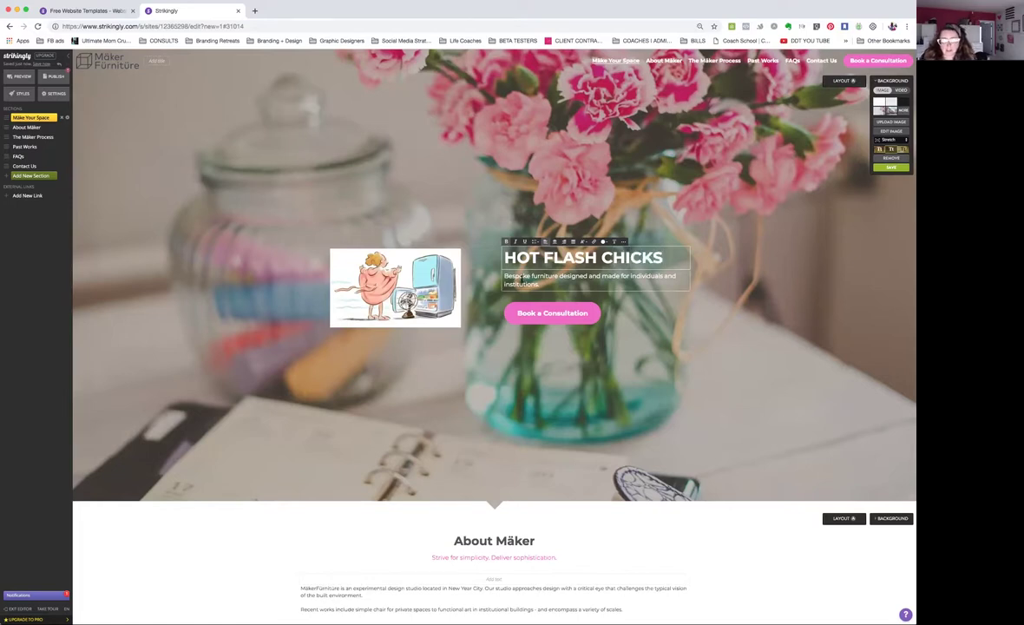
# - Replace the tagline under HOT FLASH CHICKS with "fun witty newsletters to help menopausal women..."
pyautogui.tripleClick(524, 276)
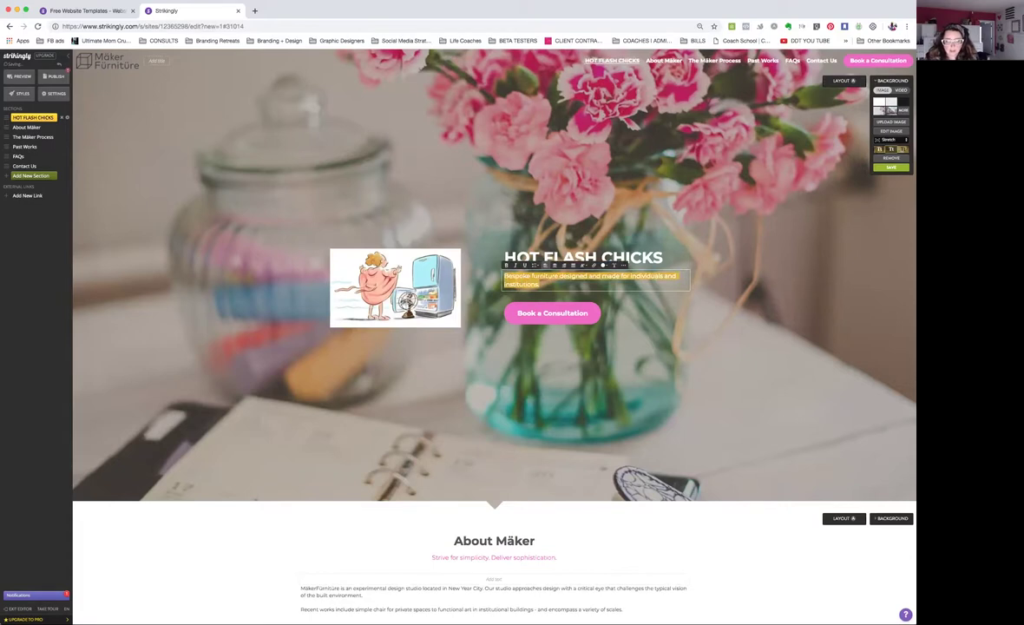
pyautogui.write('fun witty ne')
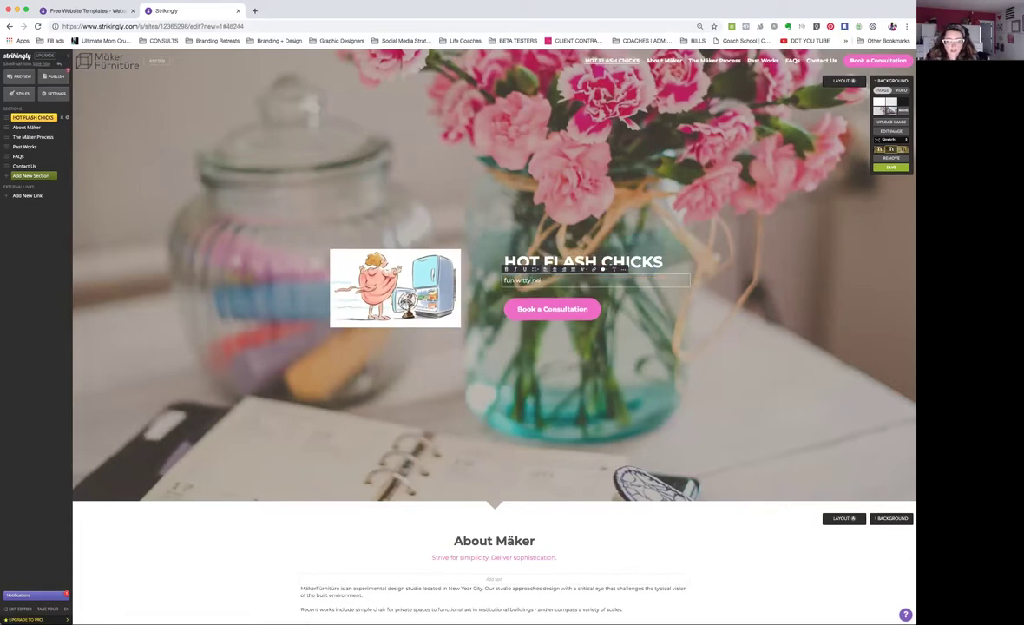
pyautogui.write('wsletters to')
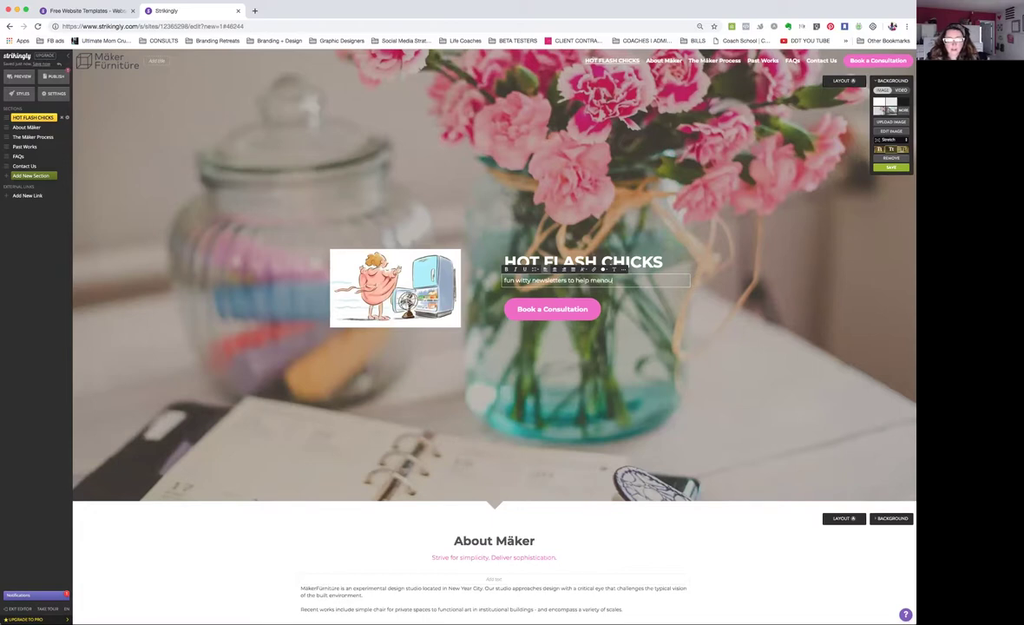
pyautogui.write('help menopausal women...')
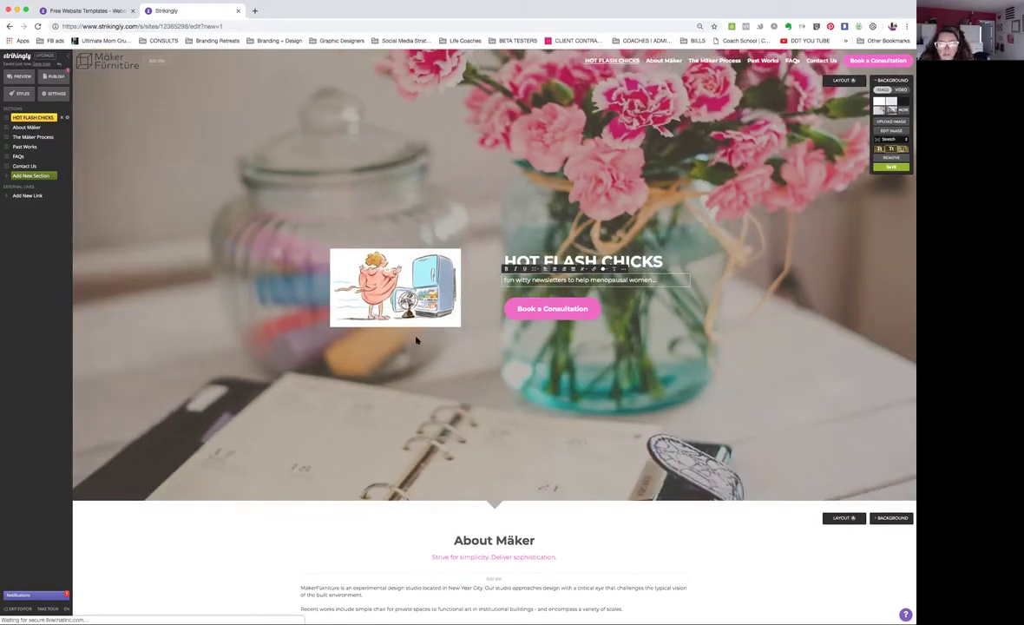
# - Change the text of the first section's Book a Consultation button to "I WANT TO BE A HOT FLASH CHICK VIP!" and save it
pyautogui.click(552, 309)
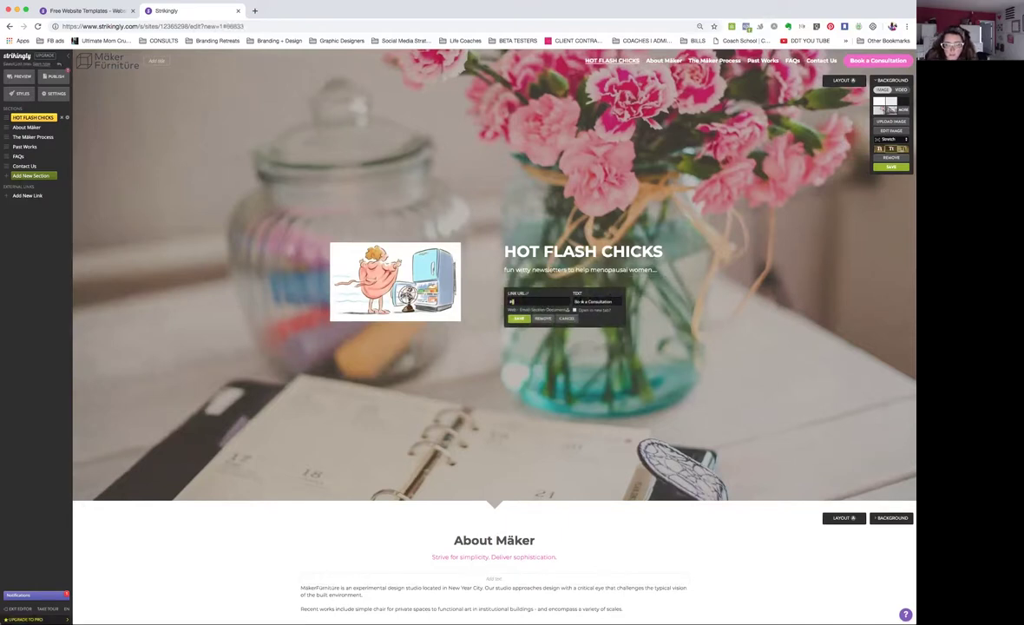
pyautogui.tripleClick(593, 301)
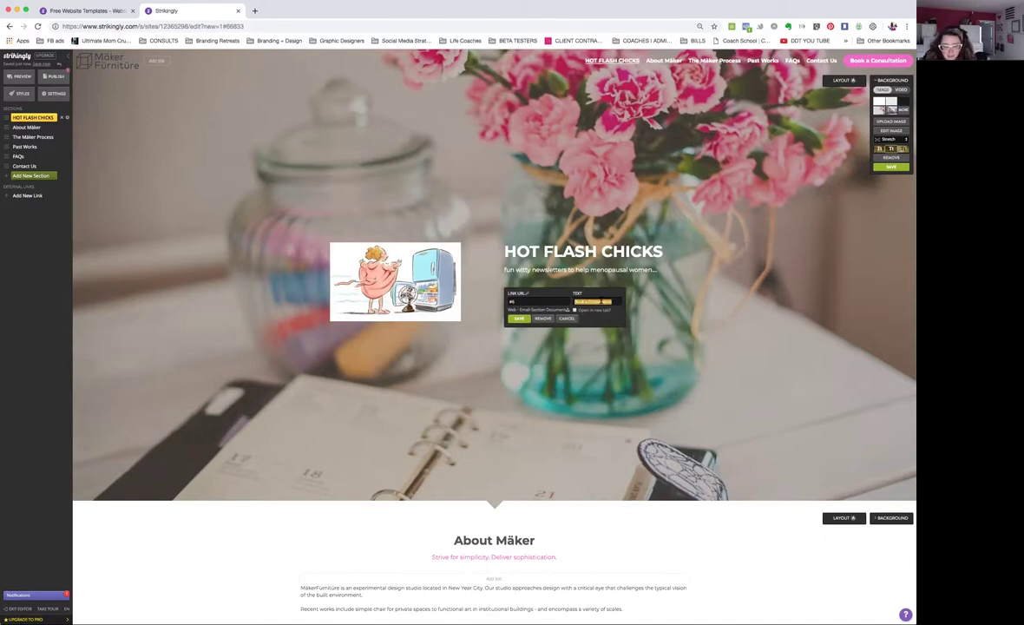
pyautogui.write('I WANT TO B')
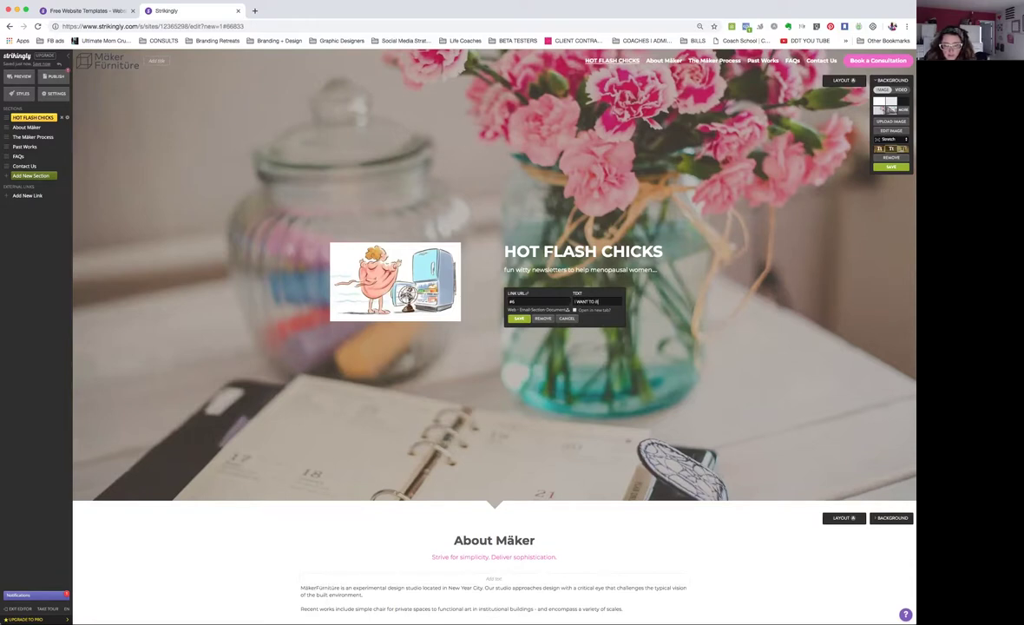
pyautogui.write('E A HOT FLASH CHICK WI')
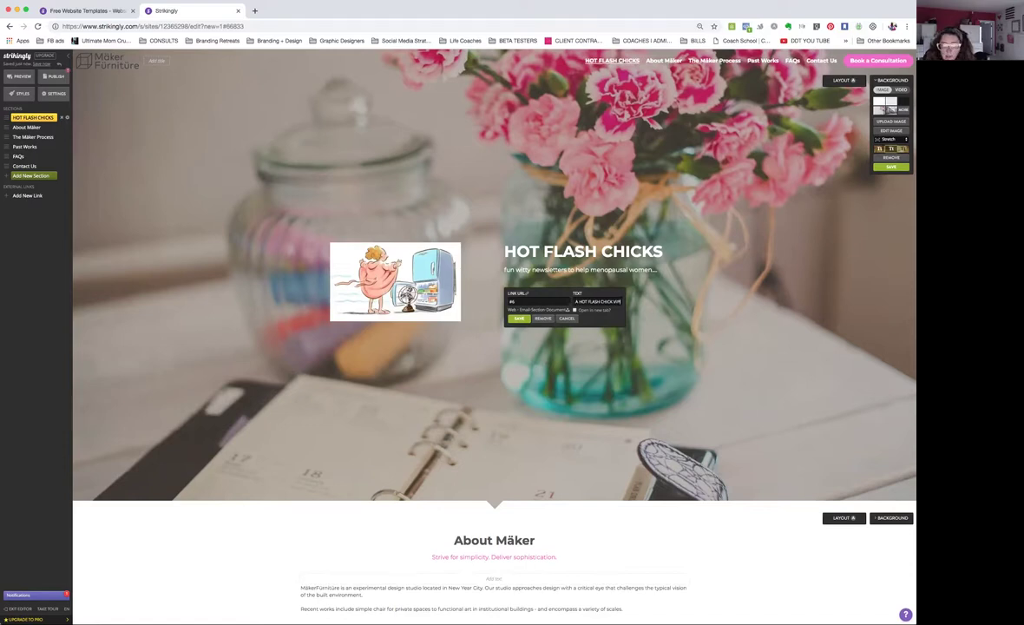
pyautogui.click(518, 319)
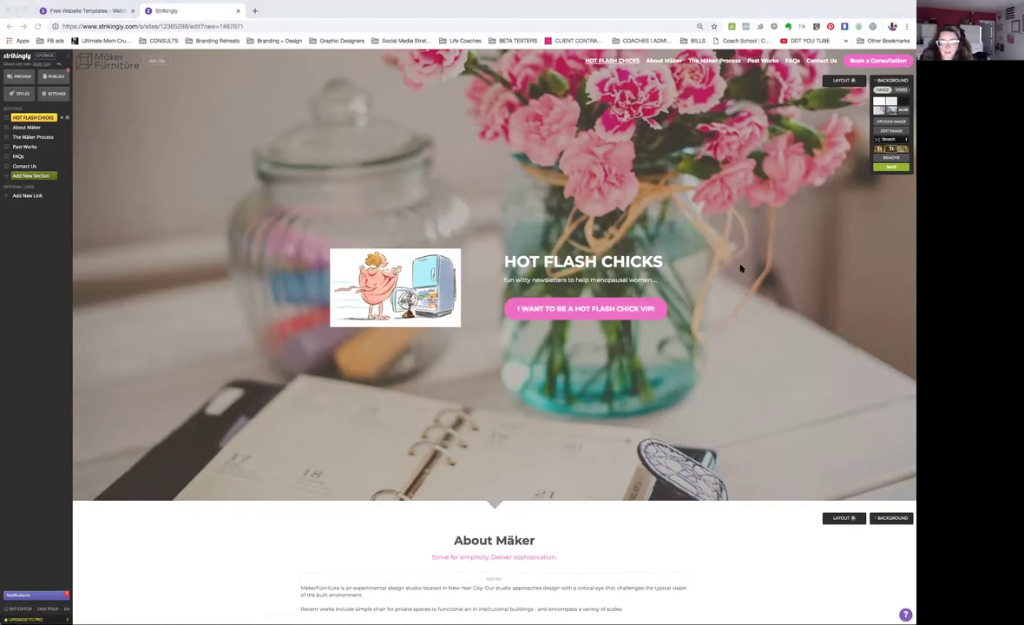
pyautogui.click(543, 307)
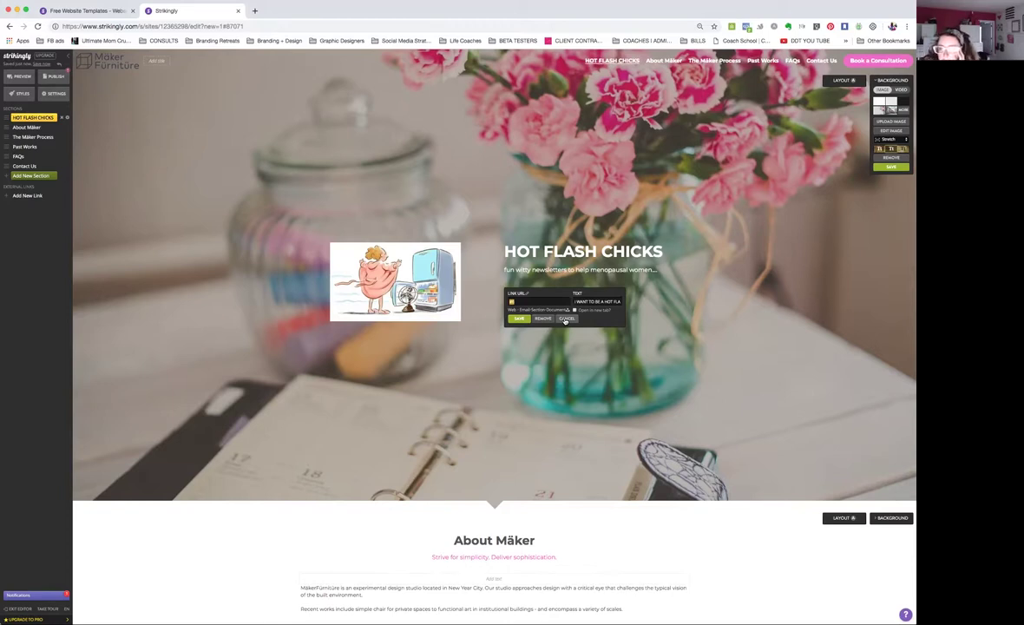
pyautogui.click(565, 318)
pyautogui.scroll(-3, 611, 324)
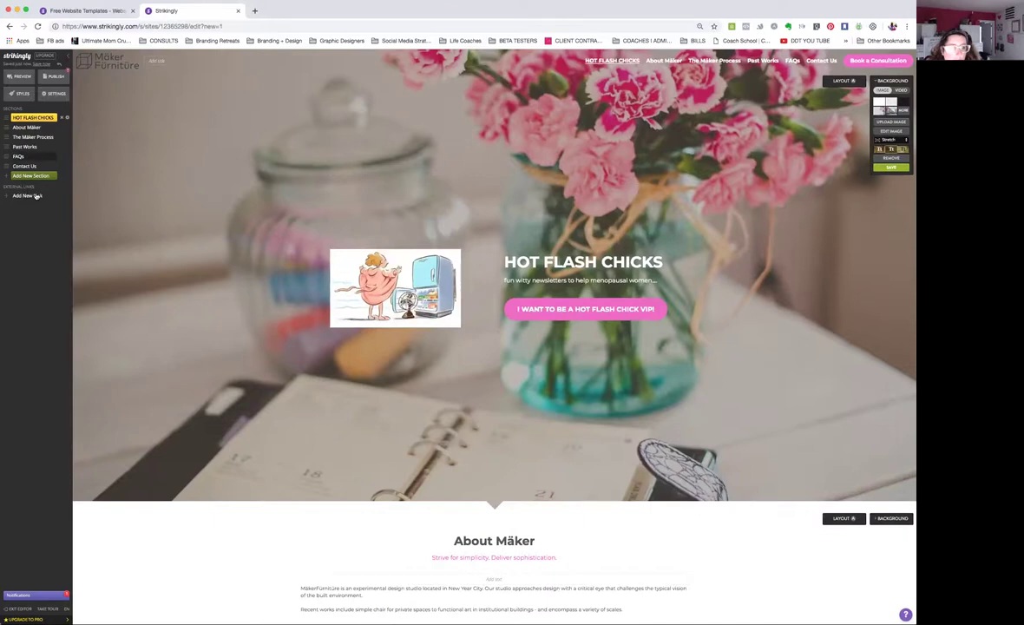
# - Add a new external link, insert a Sign-Up Form section below the first section, and select its title
pyautogui.click(34, 196)
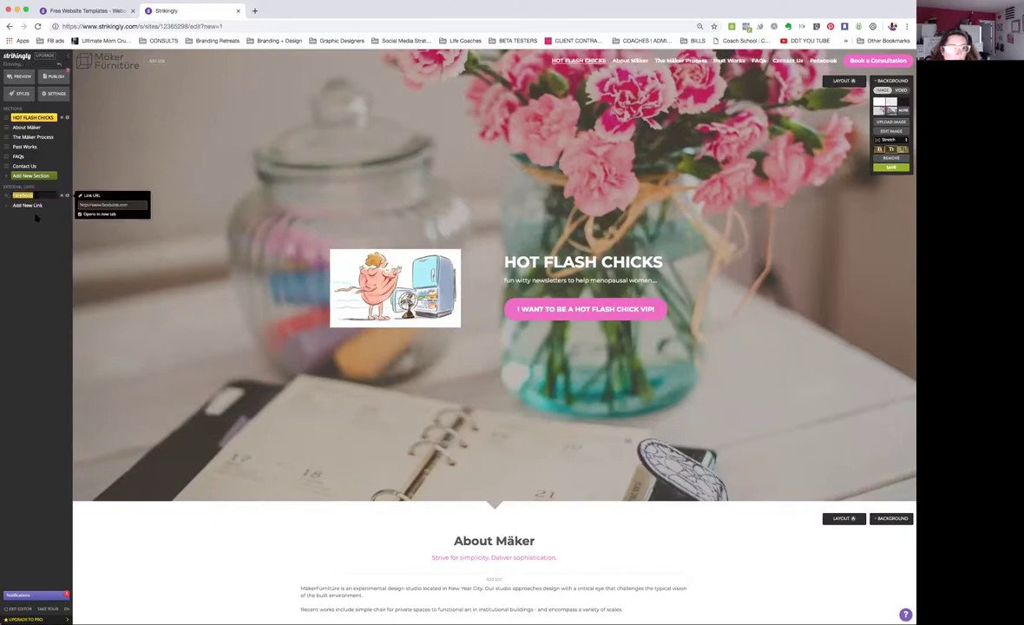
pyautogui.click(31, 176)
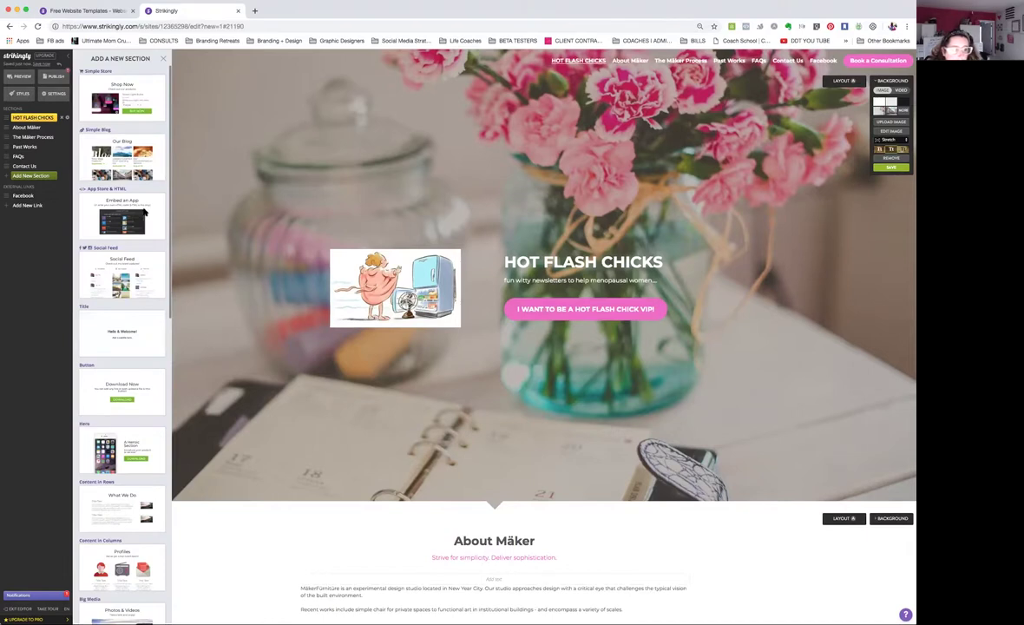
pyautogui.scroll(-10, 134, 197)
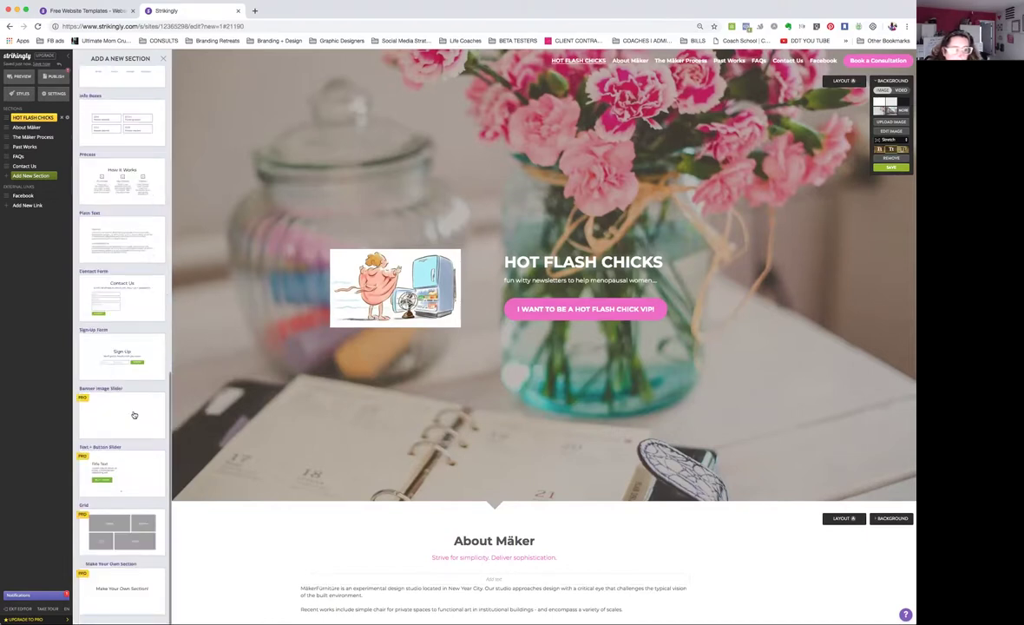
pyautogui.click(129, 350)
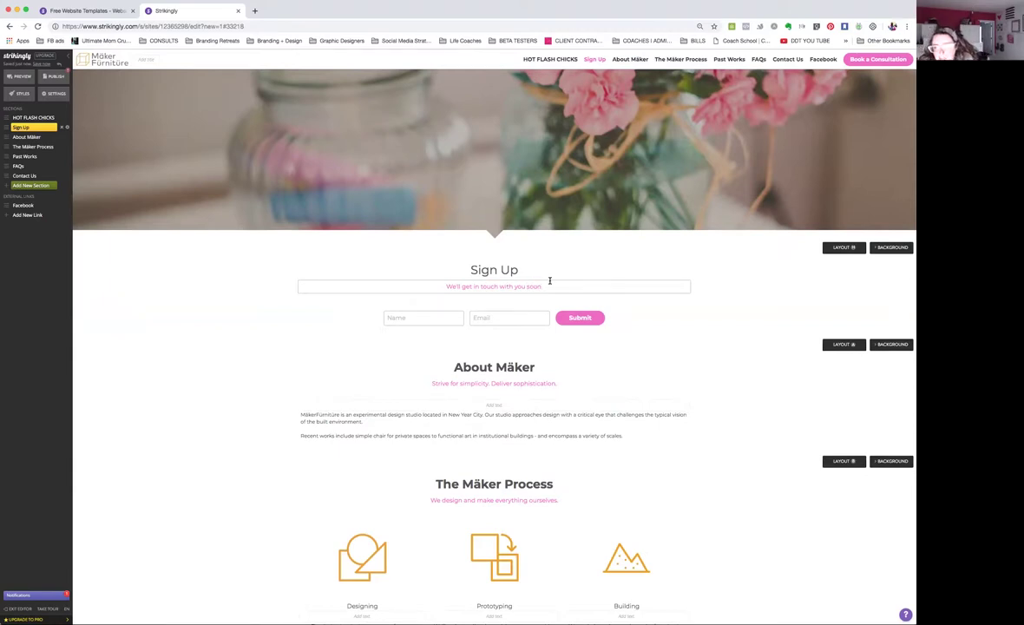
pyautogui.tripleClick(506, 269)
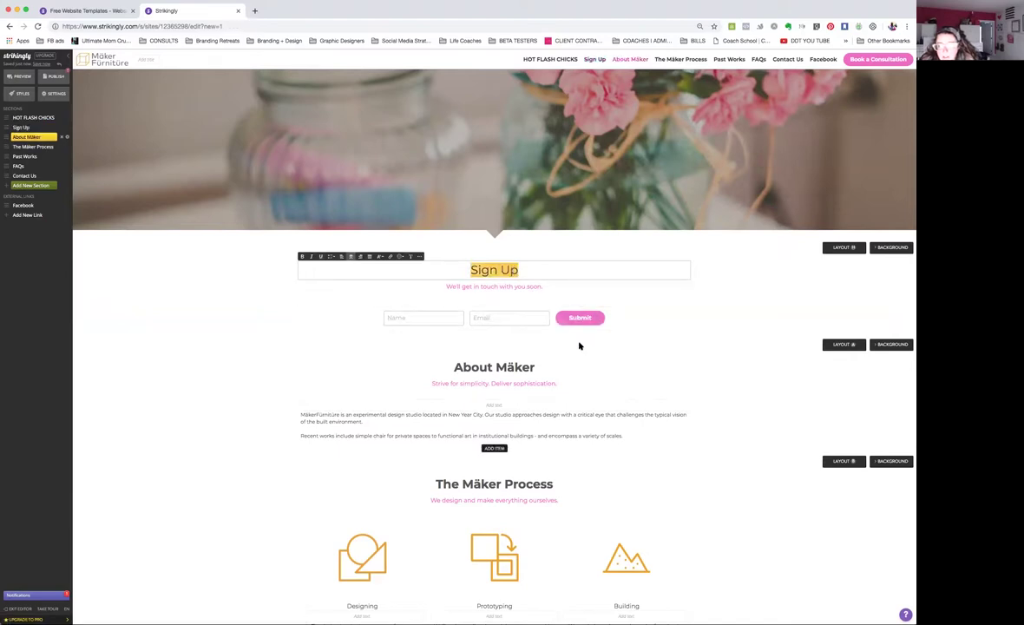
# - Replace the Stop by Our Studio contact section's background with the coffee JPEG from the Downloads folder
pyautogui.scroll(-1, 588, 353)
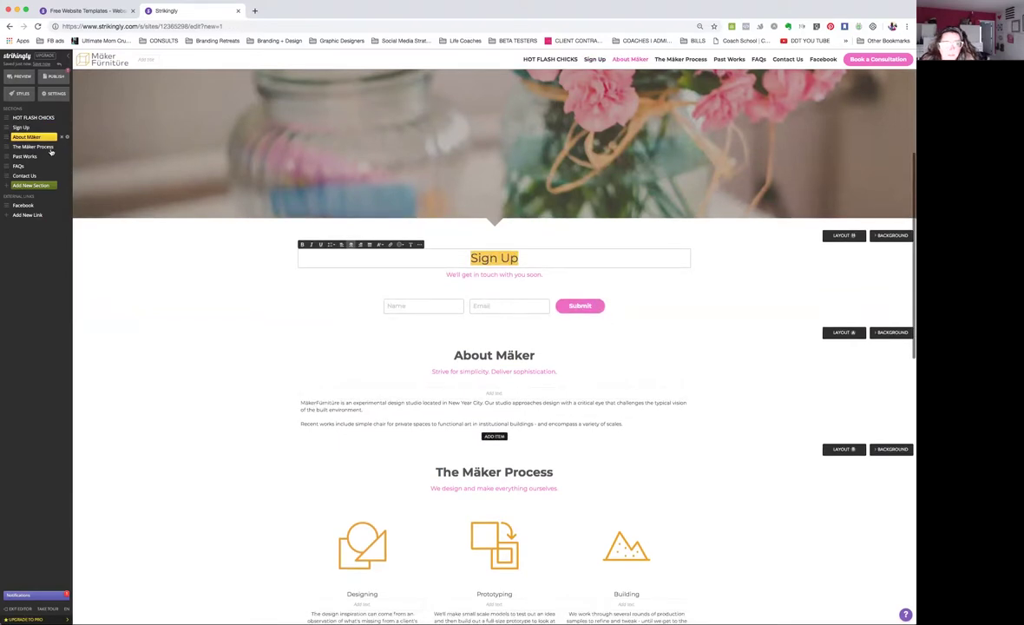
pyautogui.scroll(-3, 347, 309)
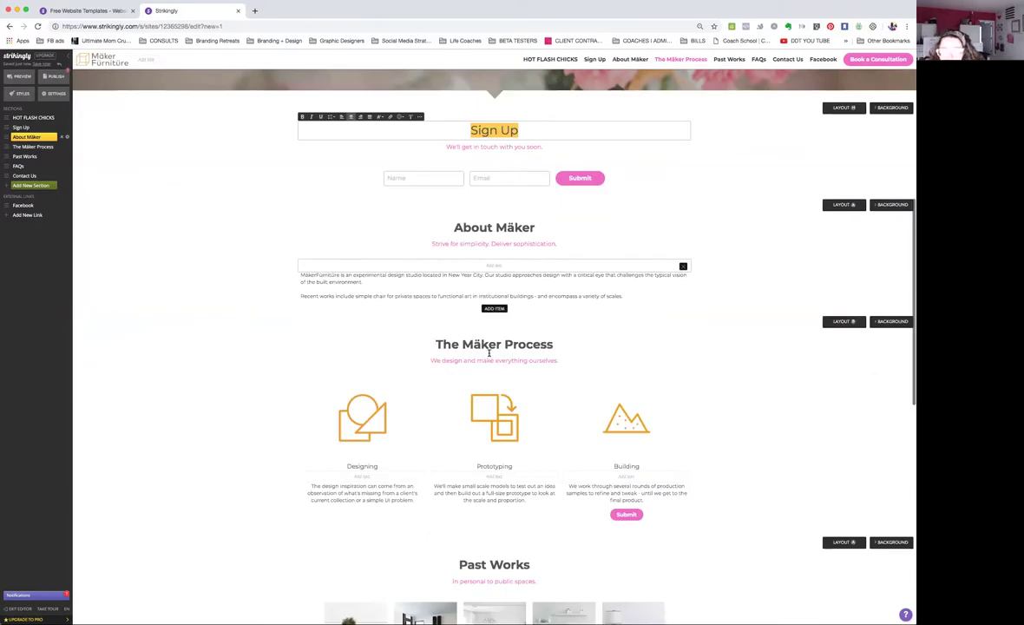
pyautogui.scroll(-10, 488, 351)
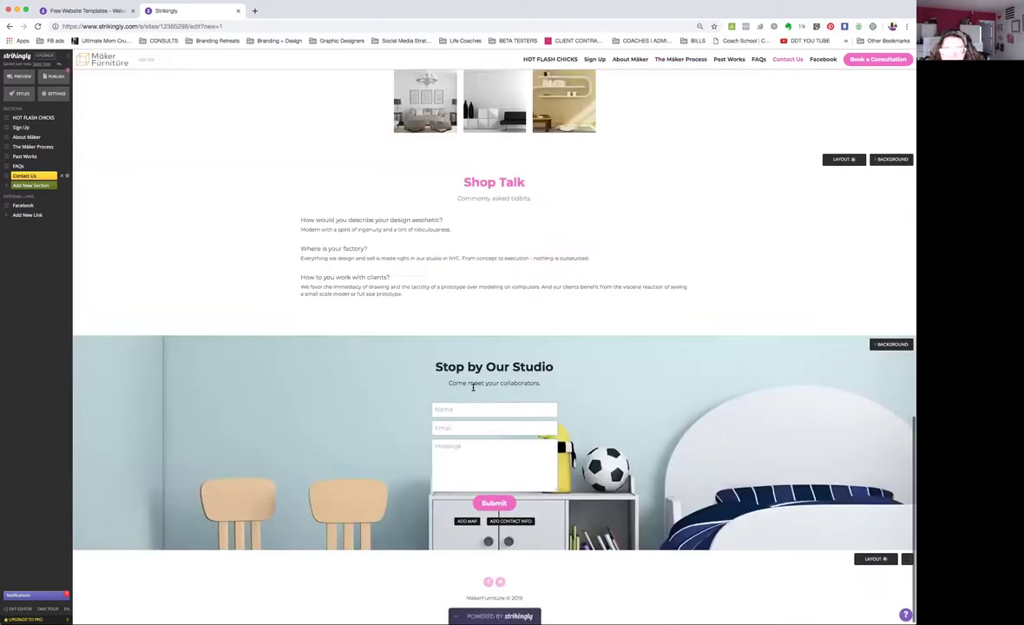
pyautogui.click(889, 345)
pyautogui.click(900, 382)
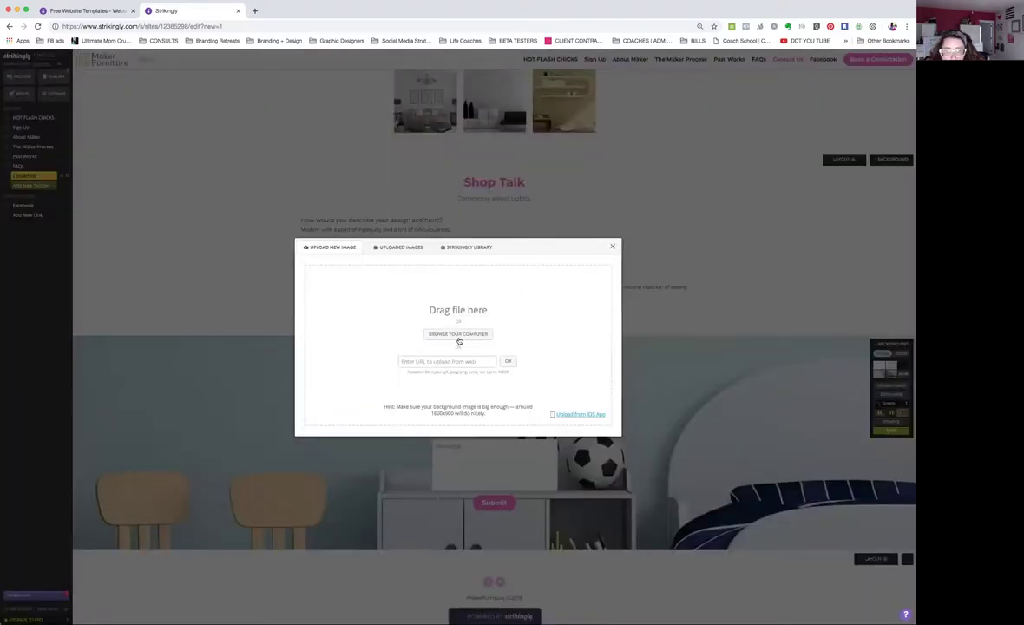
pyautogui.click(459, 335)
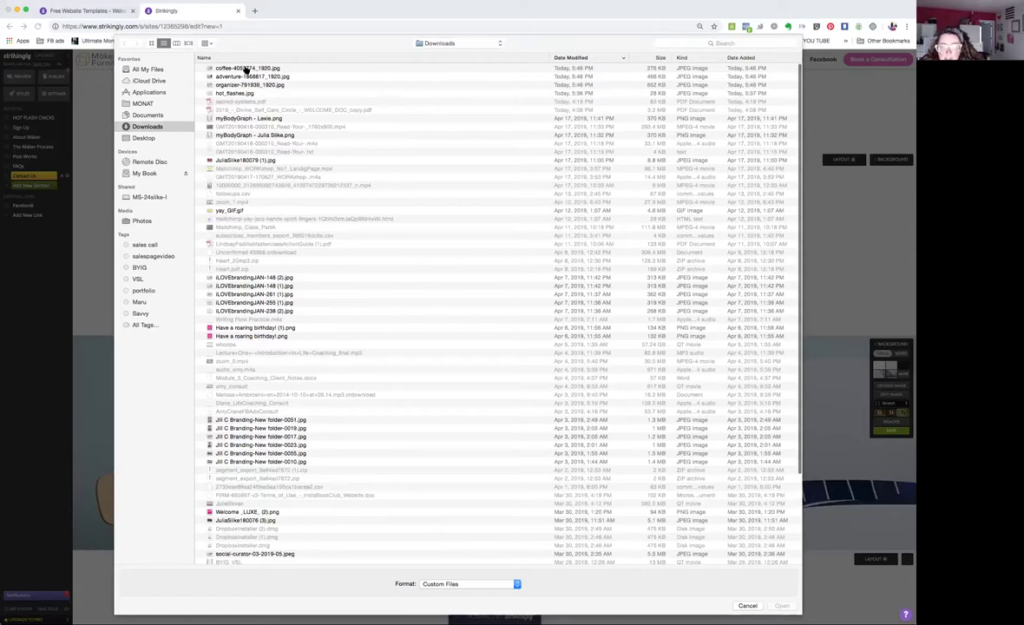
pyautogui.doubleClick(246, 68)
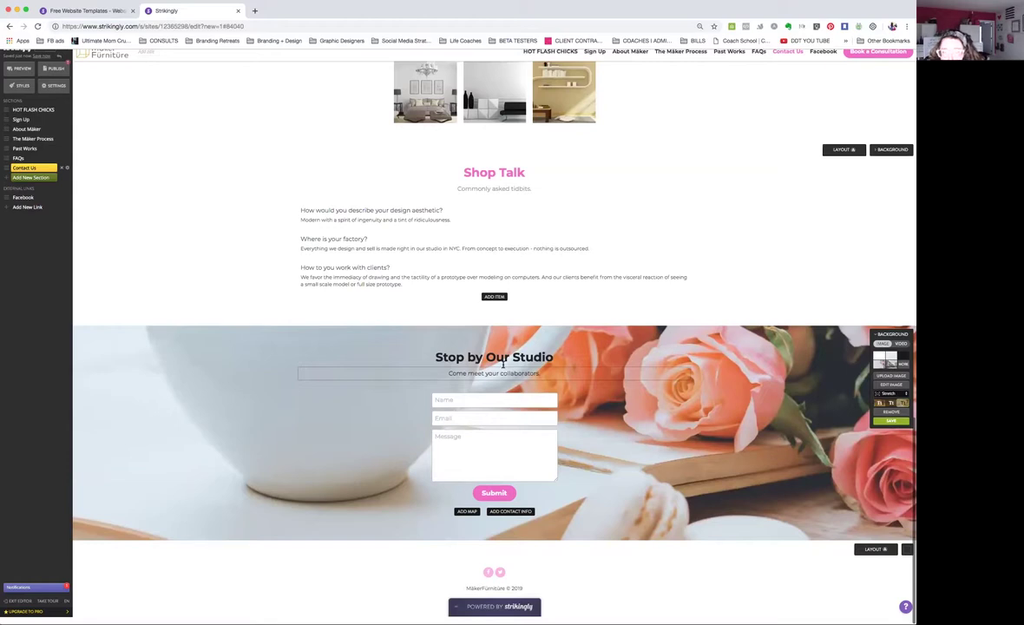
# - Replace the contact section's title with "Want to have a virtual coffee date?"
pyautogui.tripleClick(501, 364)
pyautogui.write('W')
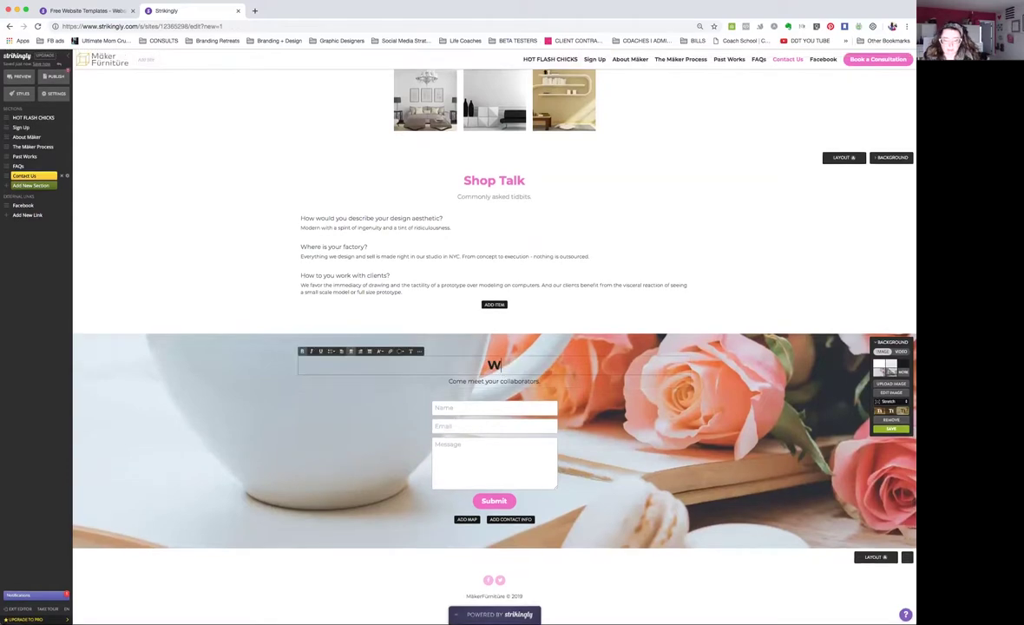
pyautogui.write('ant to have a vi')
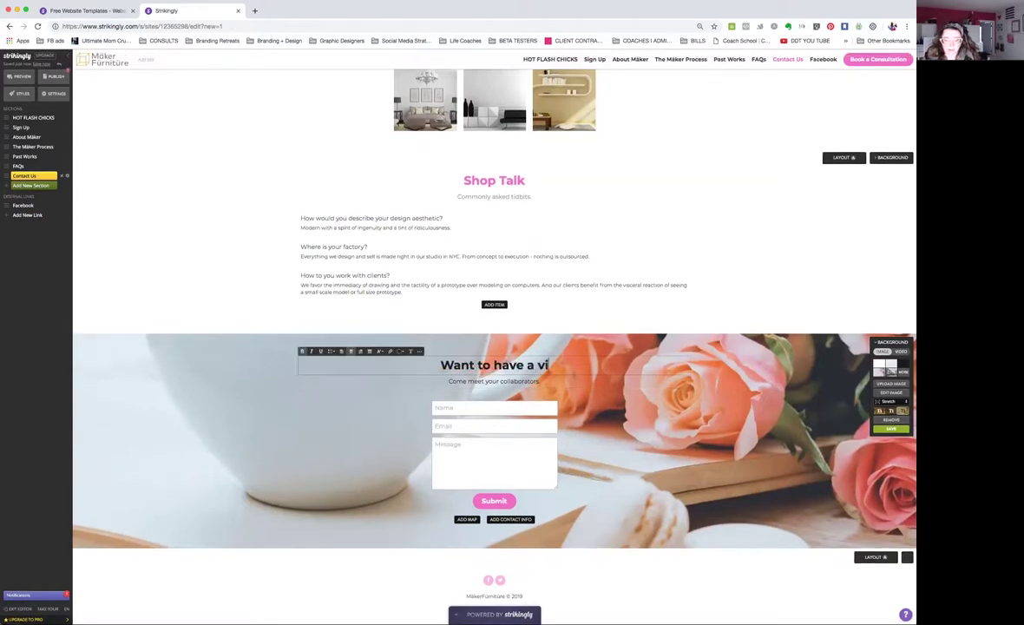
pyautogui.write('rtual coffee')
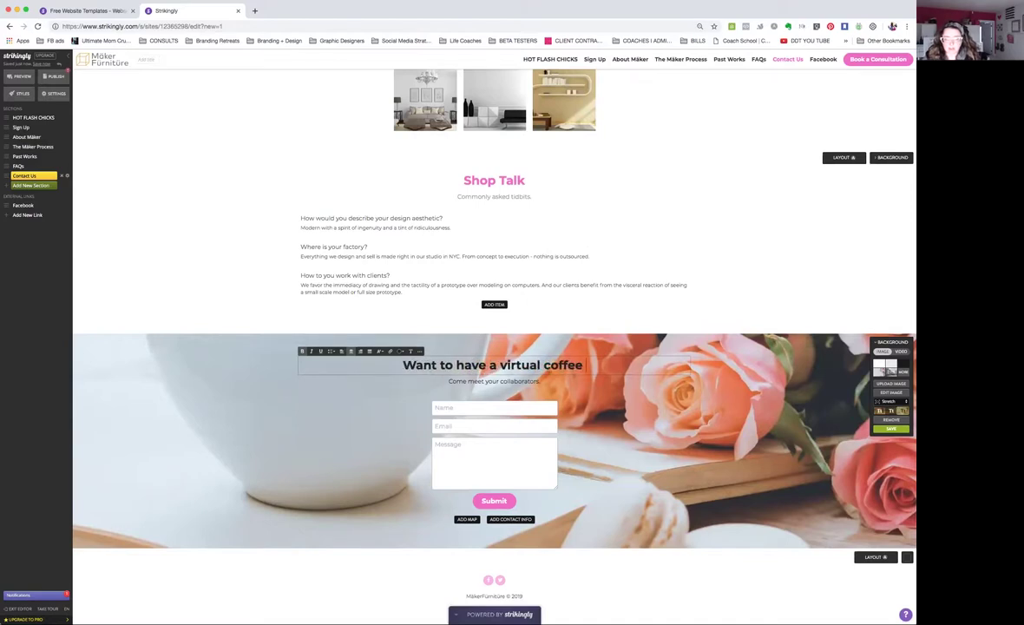
pyautogui.write(' date?')
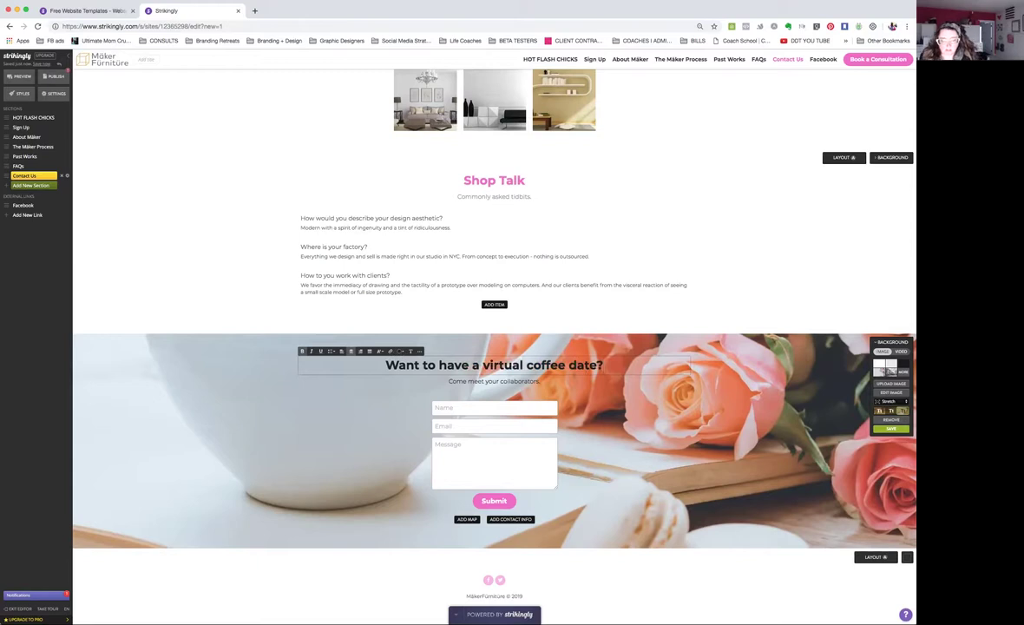
# - Replace the contact section's subtitle with "I'd love to meet you!"
pyautogui.click(485, 381)
pyautogui.tripleClick(485, 382)
pyautogui.write("I'd love to")
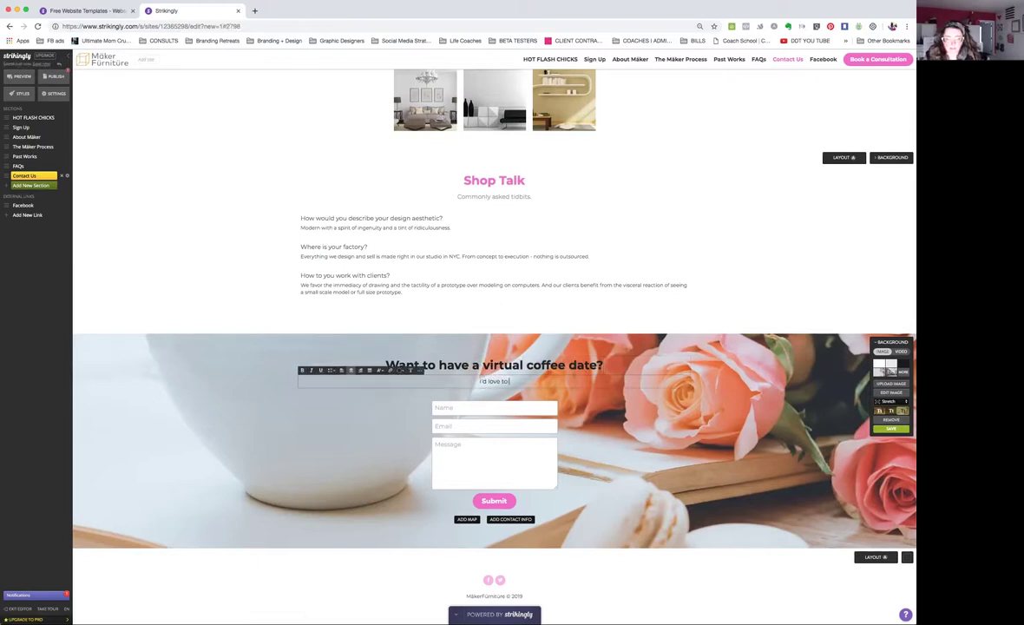
pyautogui.write(' meet you!')
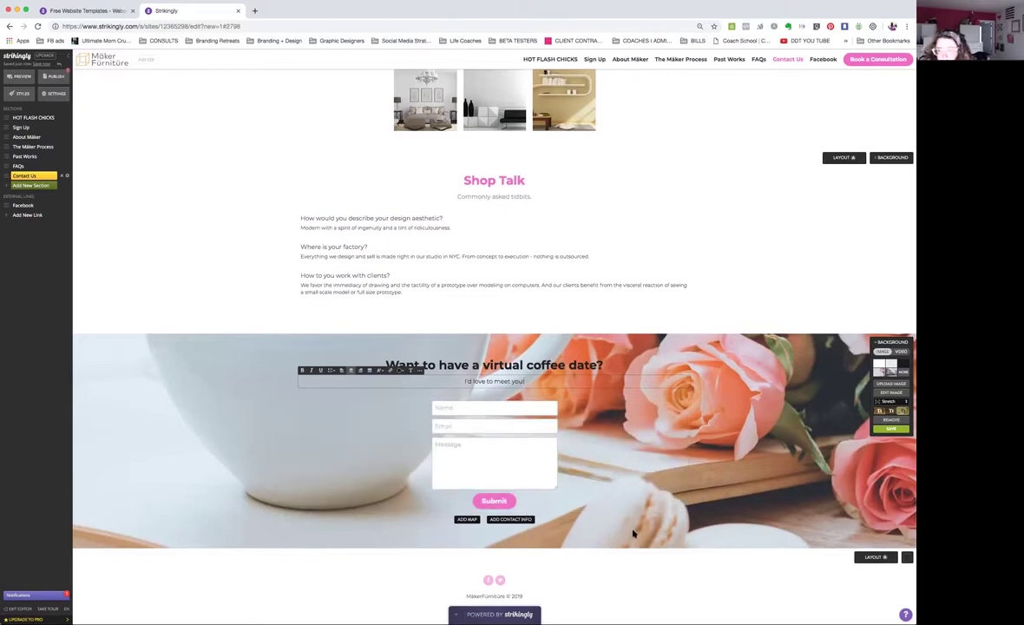
# - Remove the Building and Prototyping items from The Mäker Process section
pyautogui.click(18, 166)
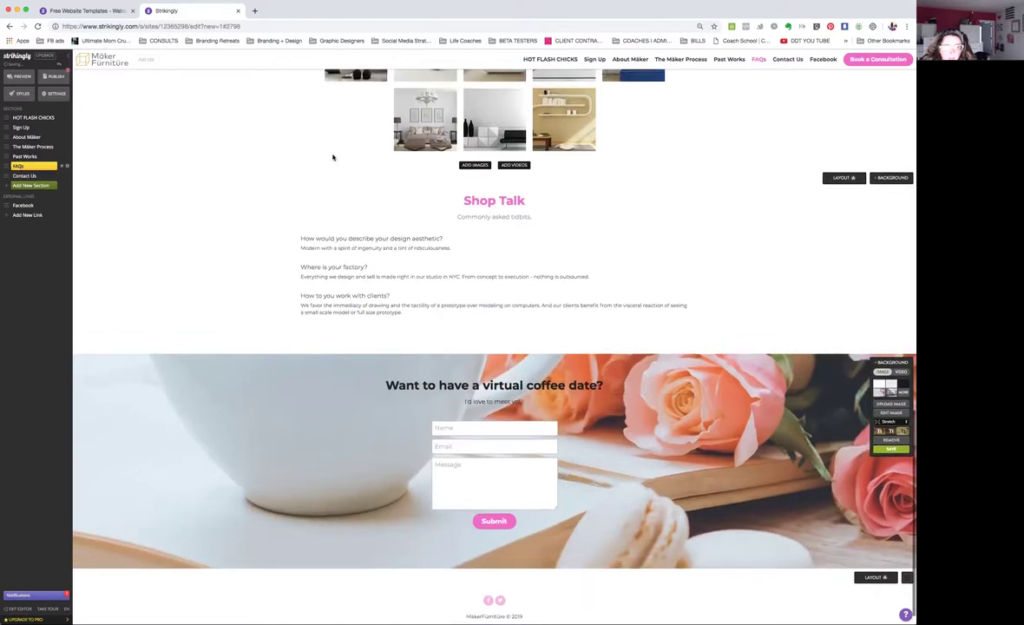
pyautogui.scroll(7, 331, 155)
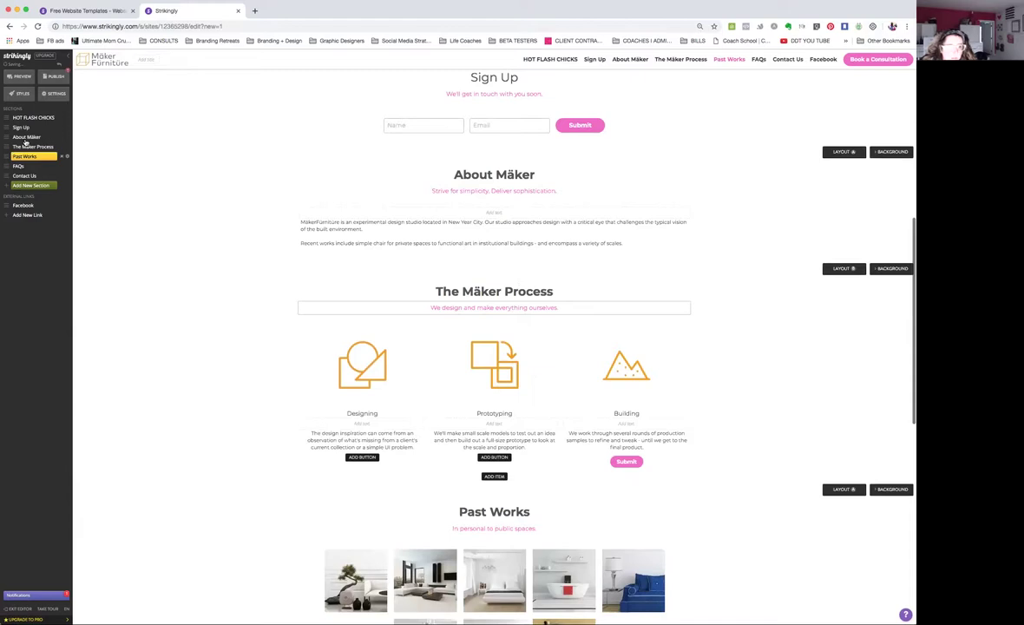
pyautogui.click(31, 146)
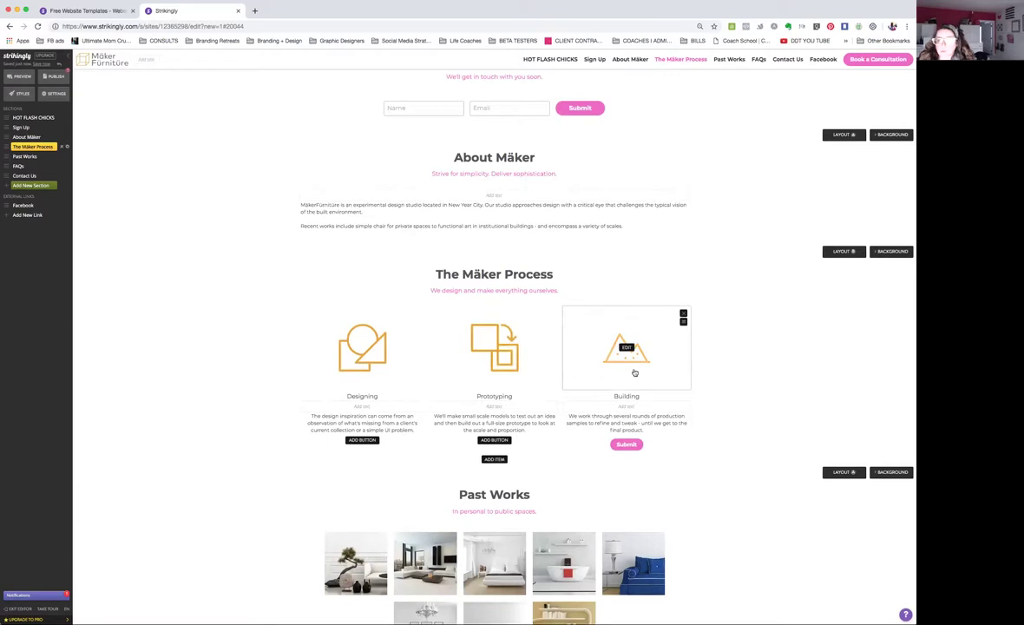
pyautogui.click(683, 313)
pyautogui.click(680, 313)
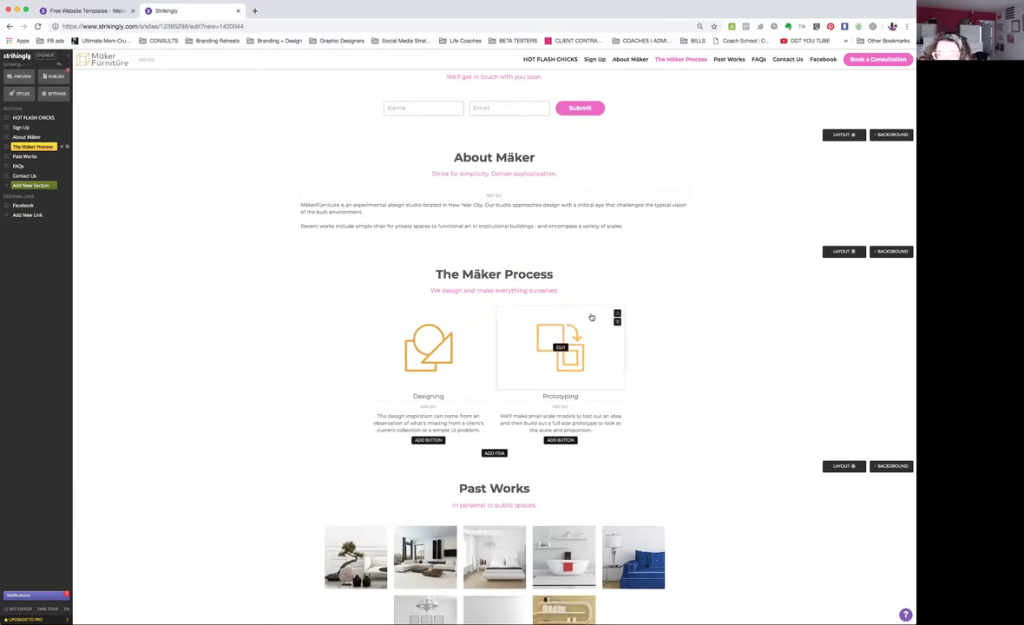
pyautogui.click(617, 320)
pyautogui.click(613, 313)
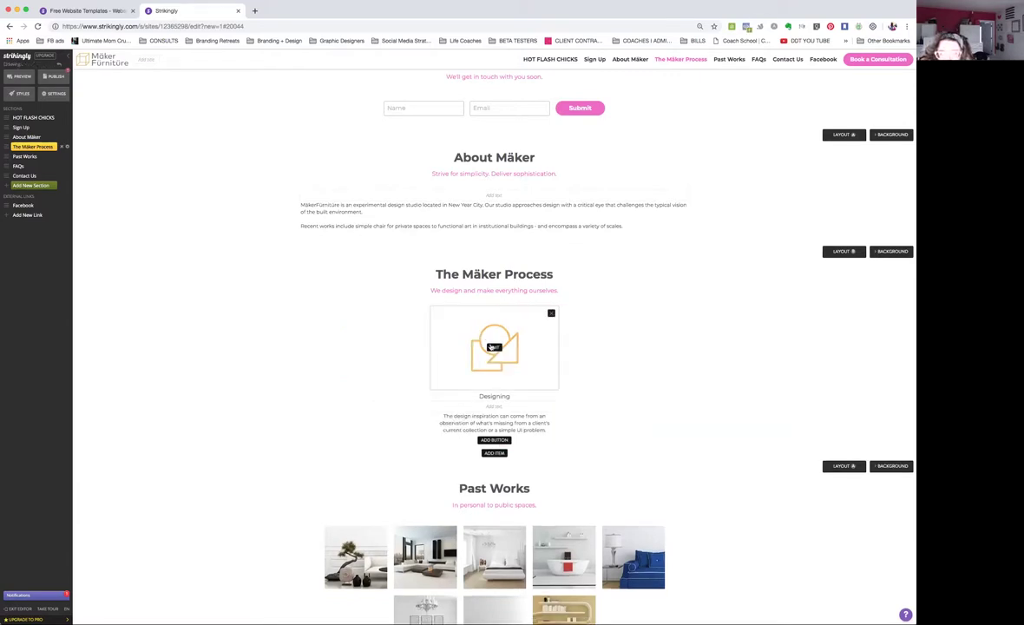
# - Replace the Designing item's heading in The Mäker Process section with "NORWEX"
pyautogui.click(491, 395)
pyautogui.moveTo(479, 395); pyautogui.dragTo(496, 395)
pyautogui.doubleClick(496, 396)
pyautogui.write('NOR')
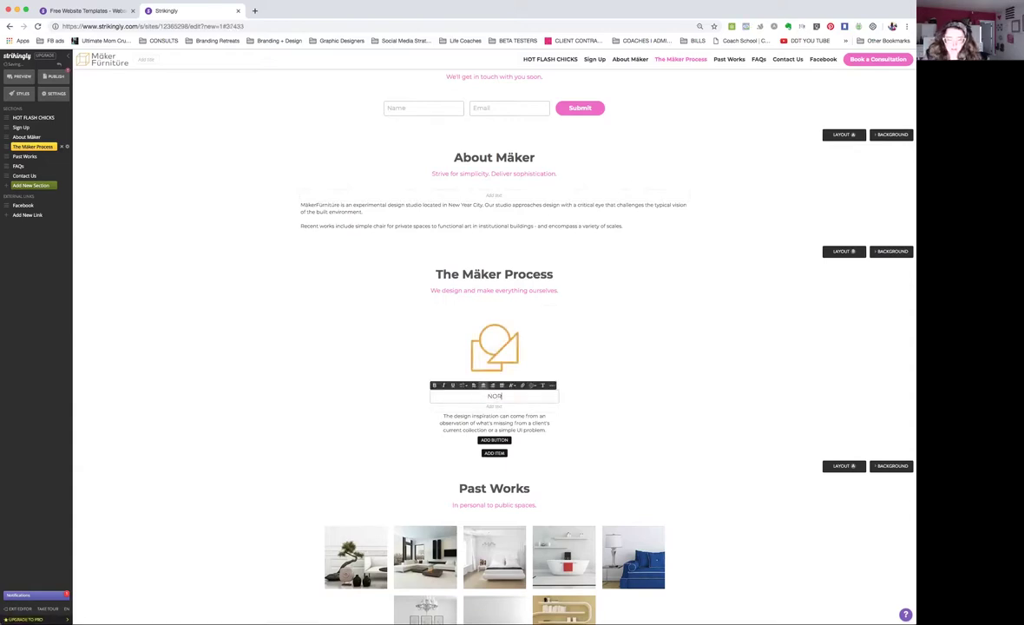
pyautogui.write('WES')
pyautogui.press('BackSpace')
pyautogui.write('X')
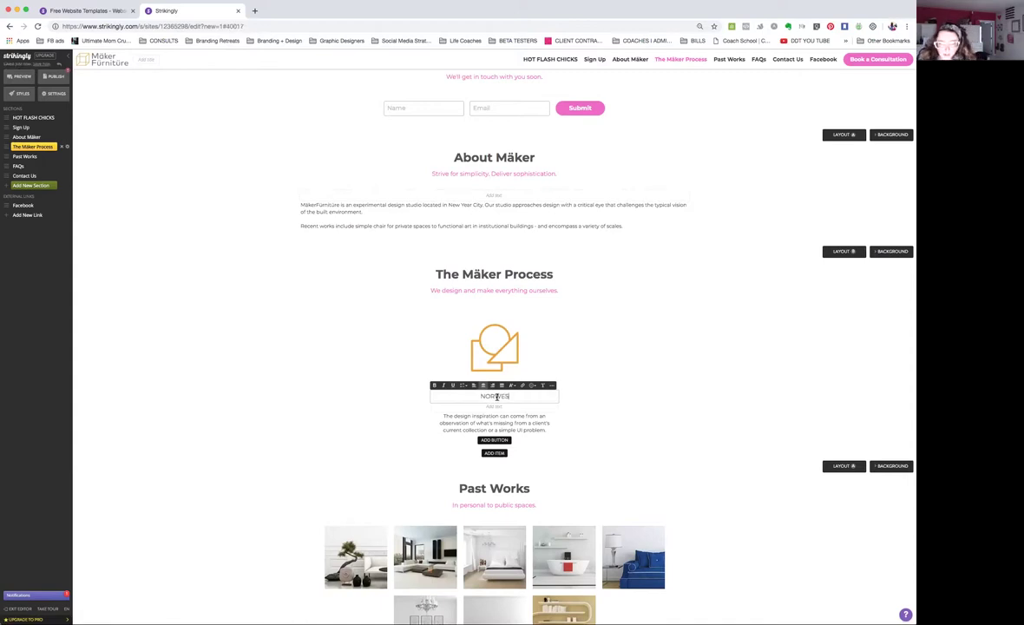
pyautogui.click(494, 453)
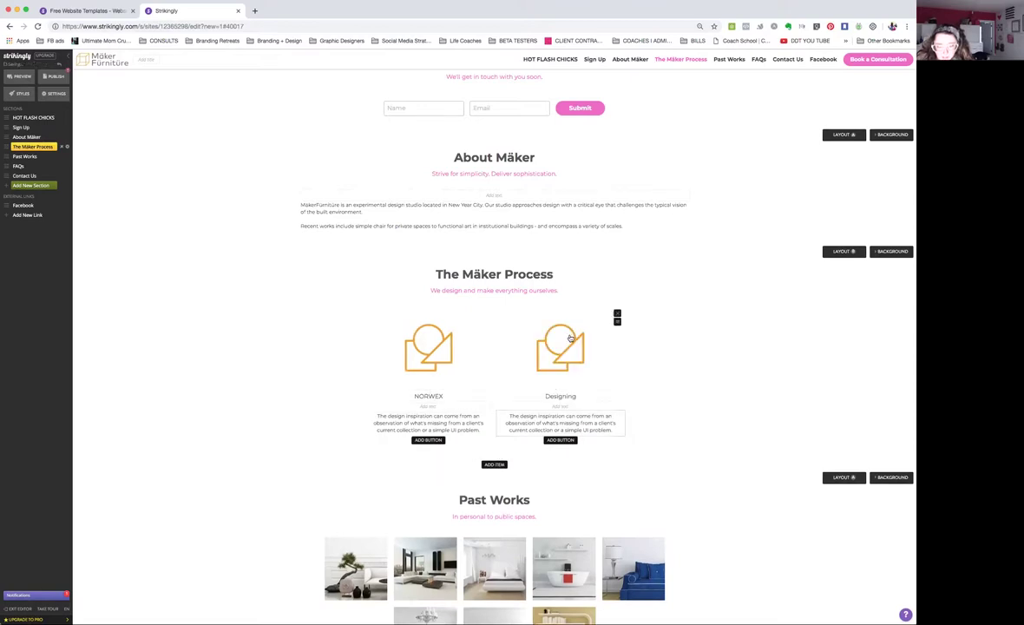
pyautogui.click(617, 314)
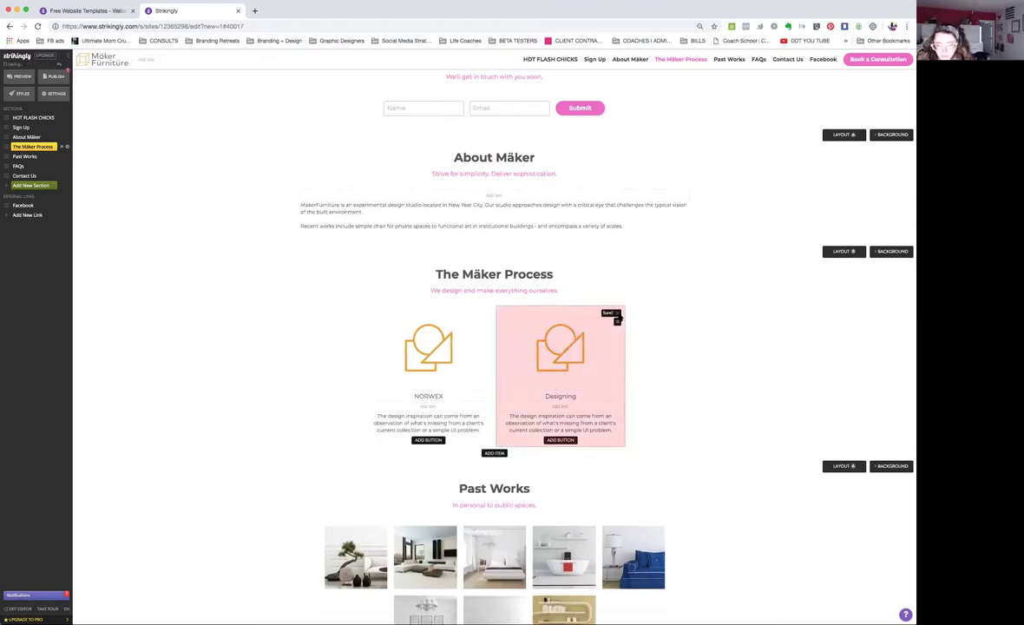
pyautogui.click(611, 313)
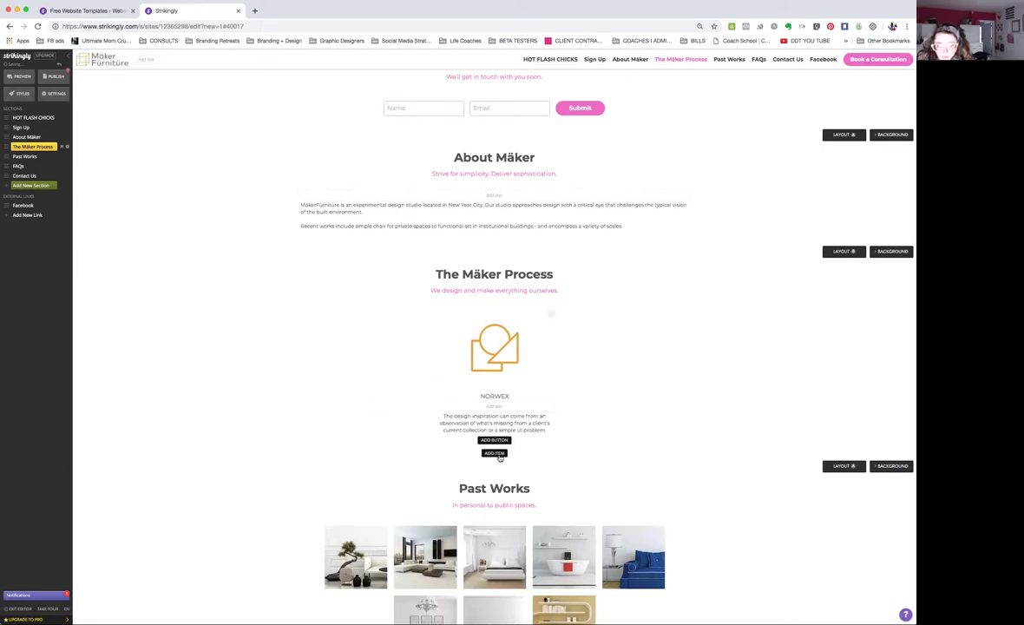
pyautogui.click(495, 453)
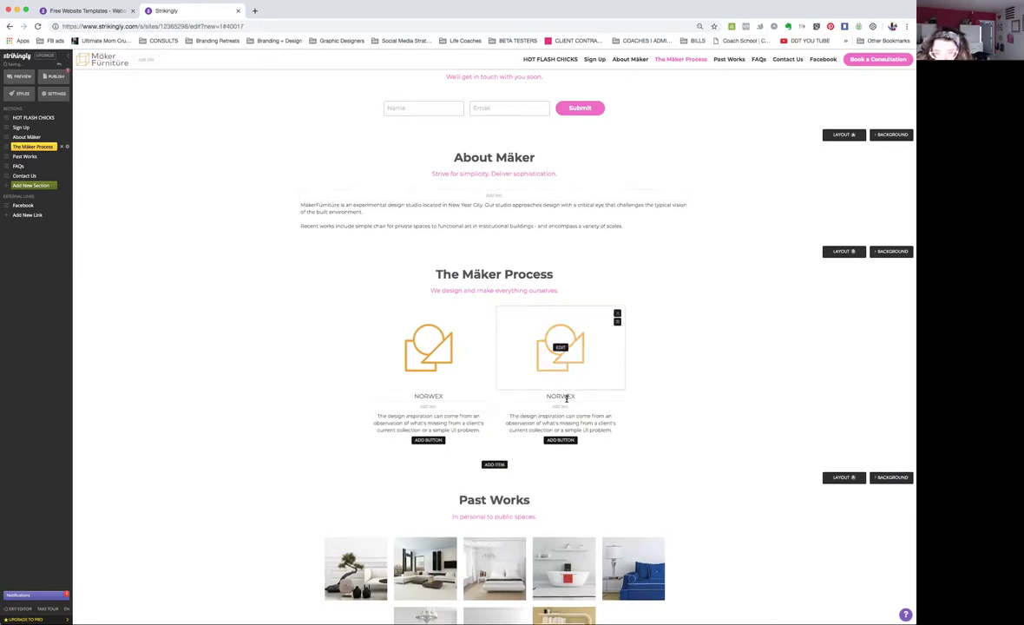
pyautogui.click(617, 313)
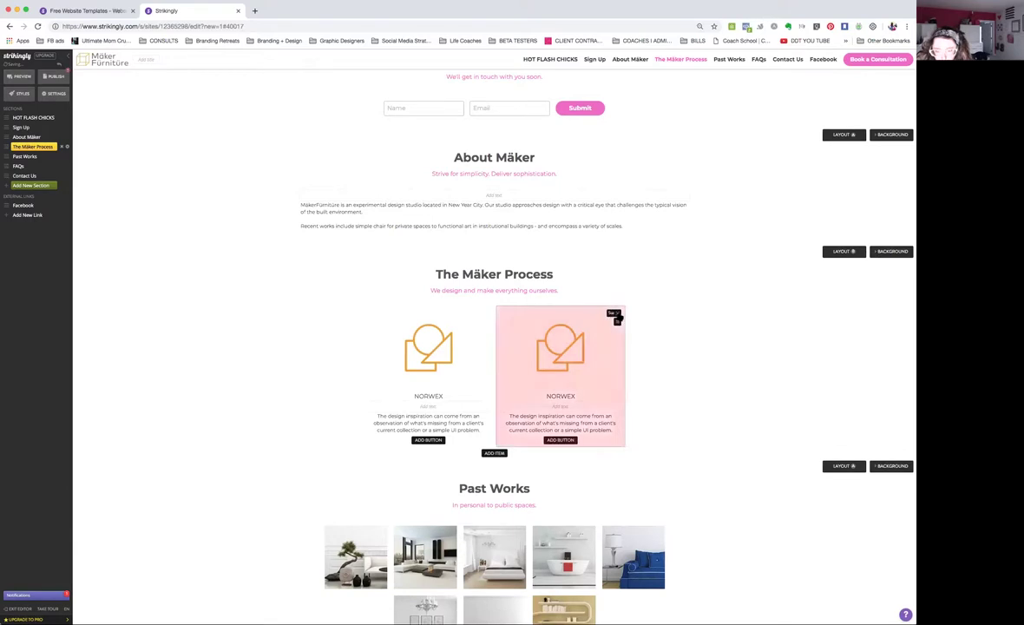
pyautogui.click(614, 314)
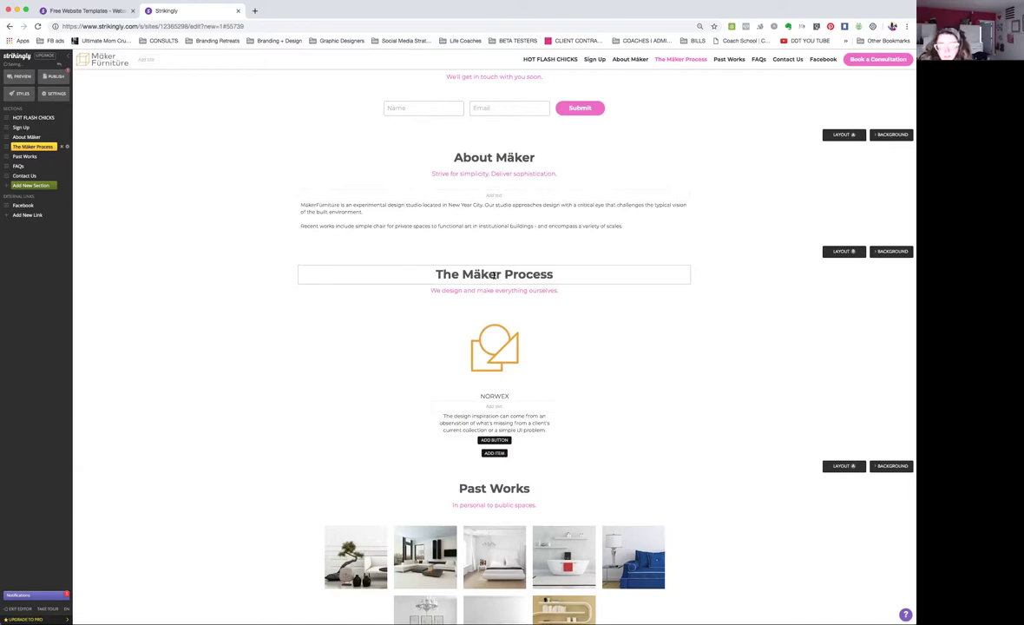
# - Check the Facebook and Twitter URL settings of the footer's social media links and close them without saving
pyautogui.scroll(-2, 493, 275)
pyautogui.scroll(-4, 494, 350)
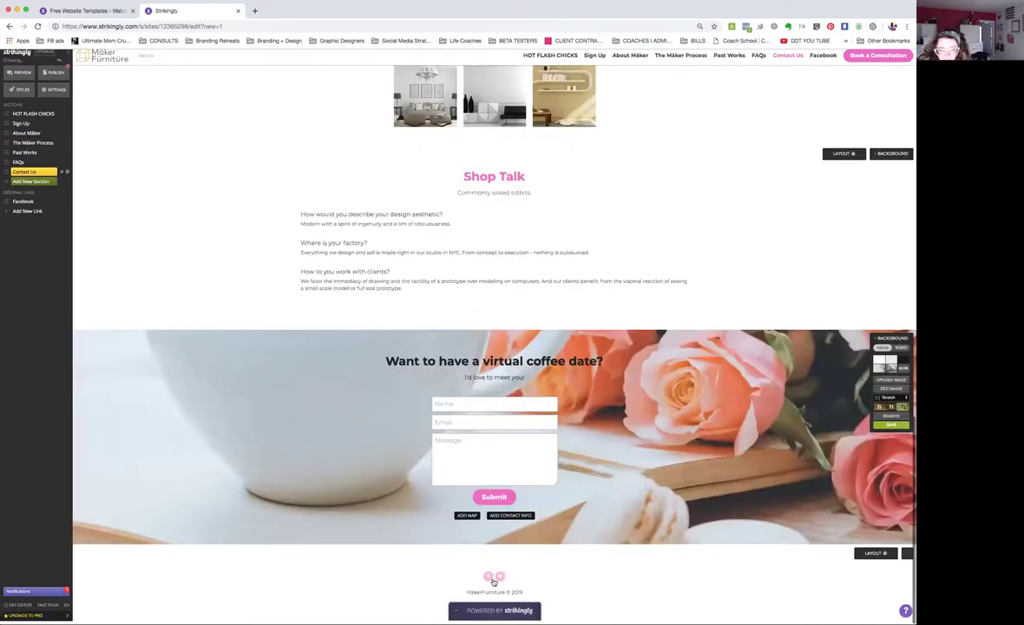
pyautogui.click(493, 577)
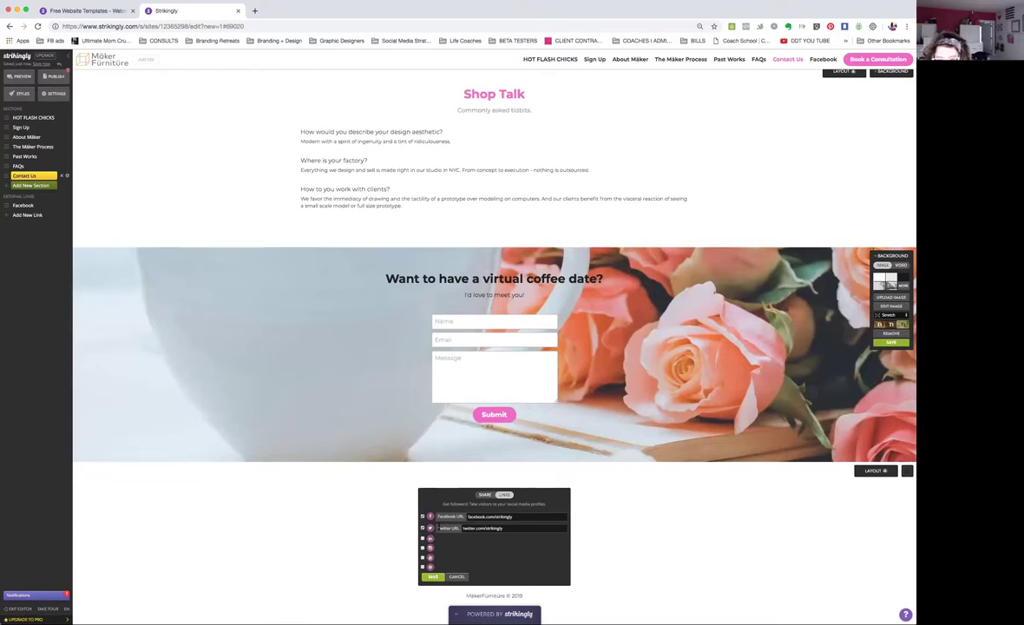
pyautogui.hotkey('ctrl', 'a')
pyautogui.doubleClick(470, 528)
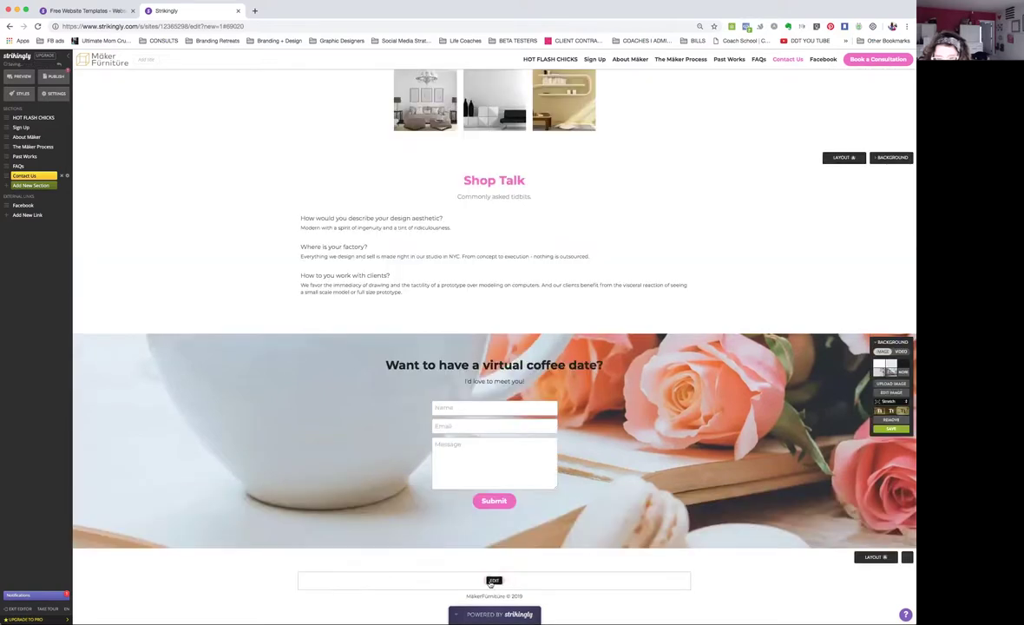
pyautogui.click(456, 576)
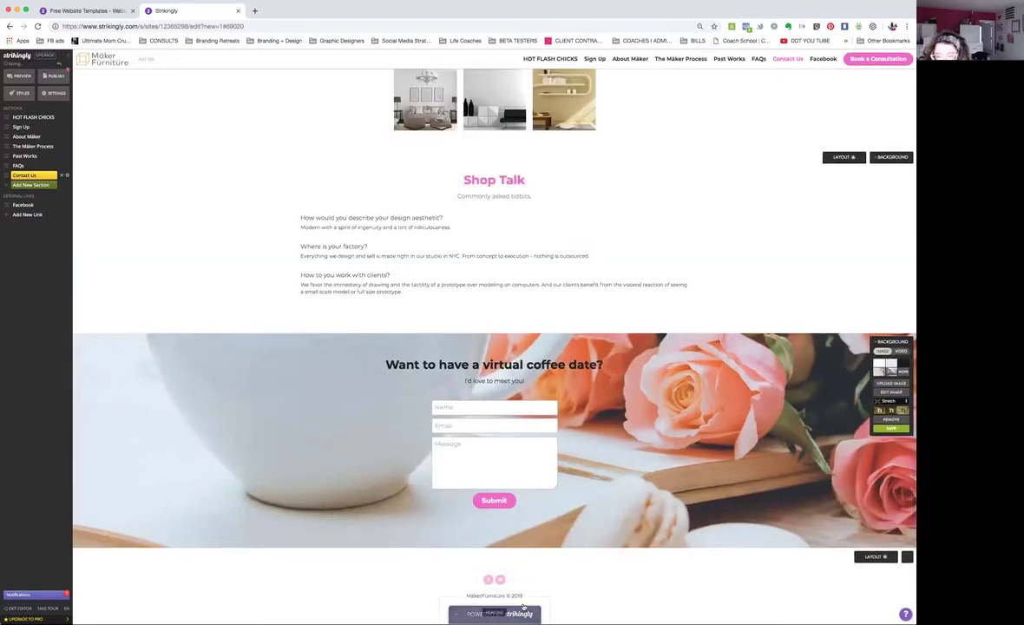
# - Move The Mäker Process section below Contact Us in the section order and show its section options
pyautogui.click(32, 148)
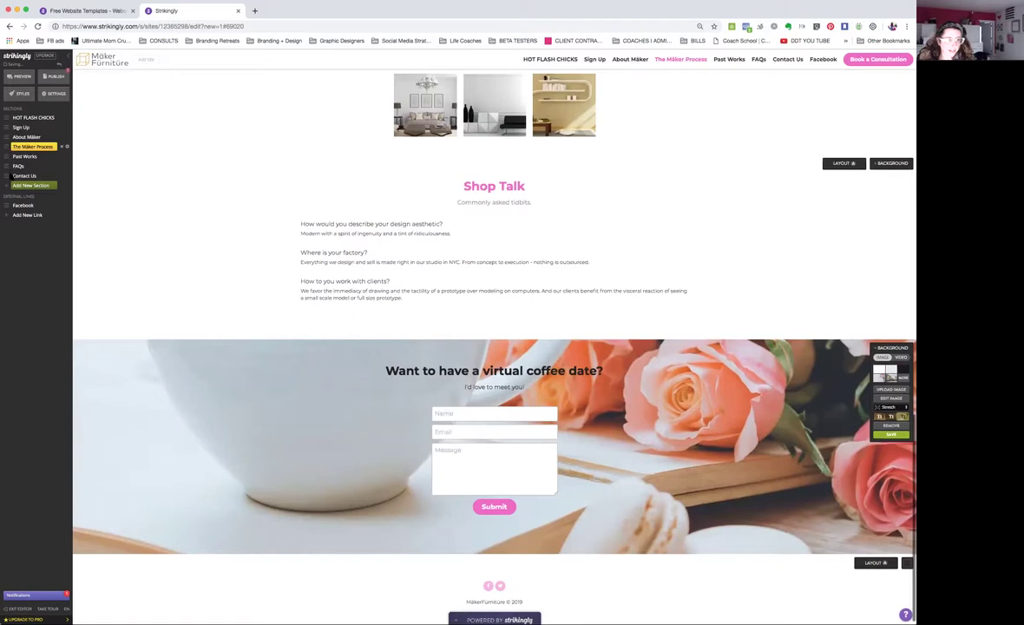
pyautogui.moveTo(11, 176); pyautogui.dragTo(11, 175)
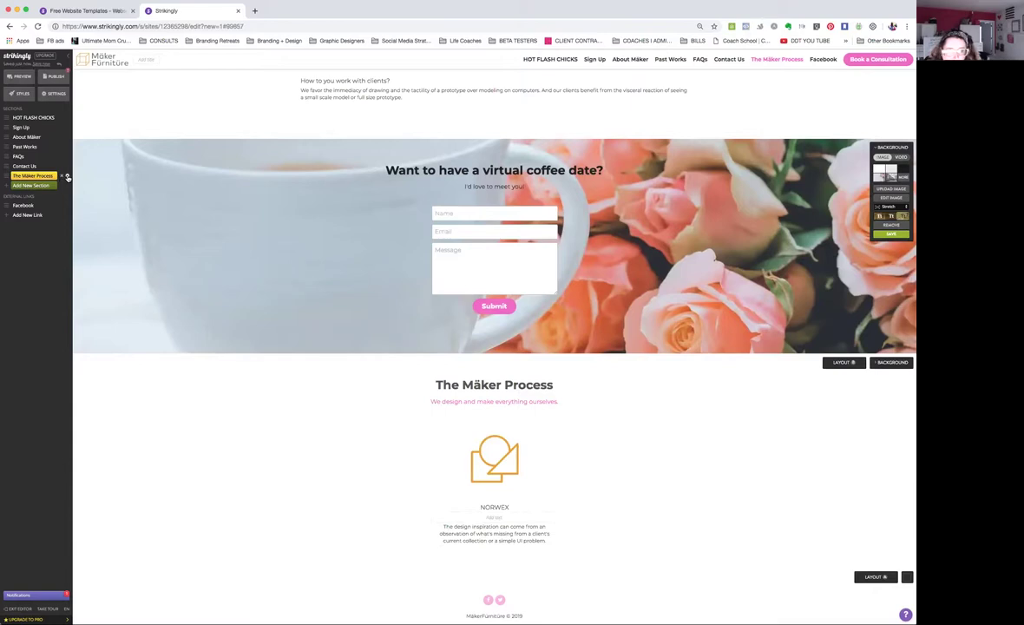
pyautogui.click(68, 177)
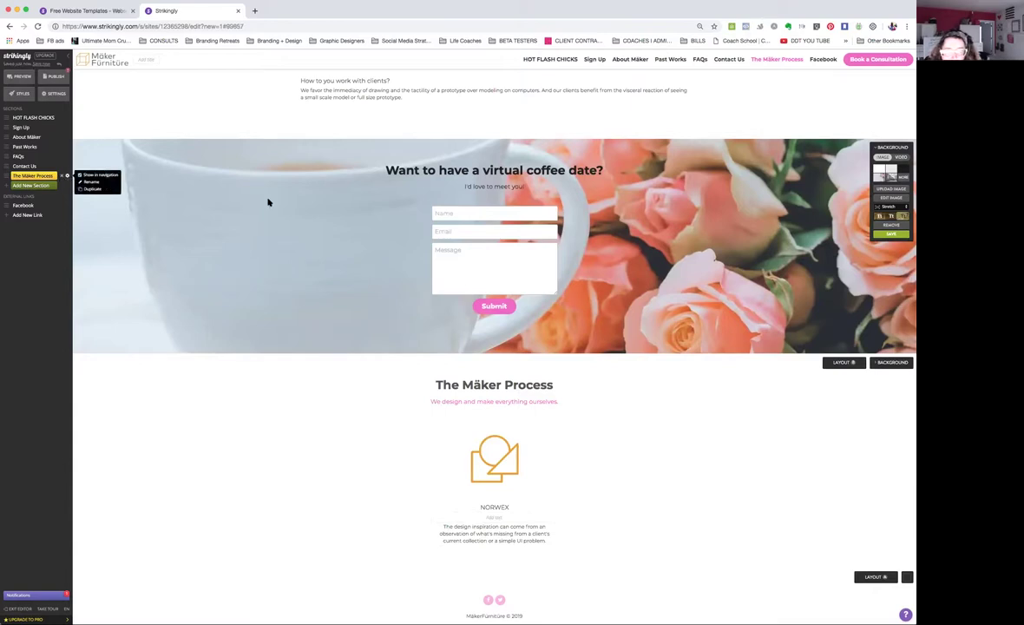
# - Review the reordered page up to the hero section and follow the site navigation's Contact Us link
pyautogui.scroll(1, 313, 177)
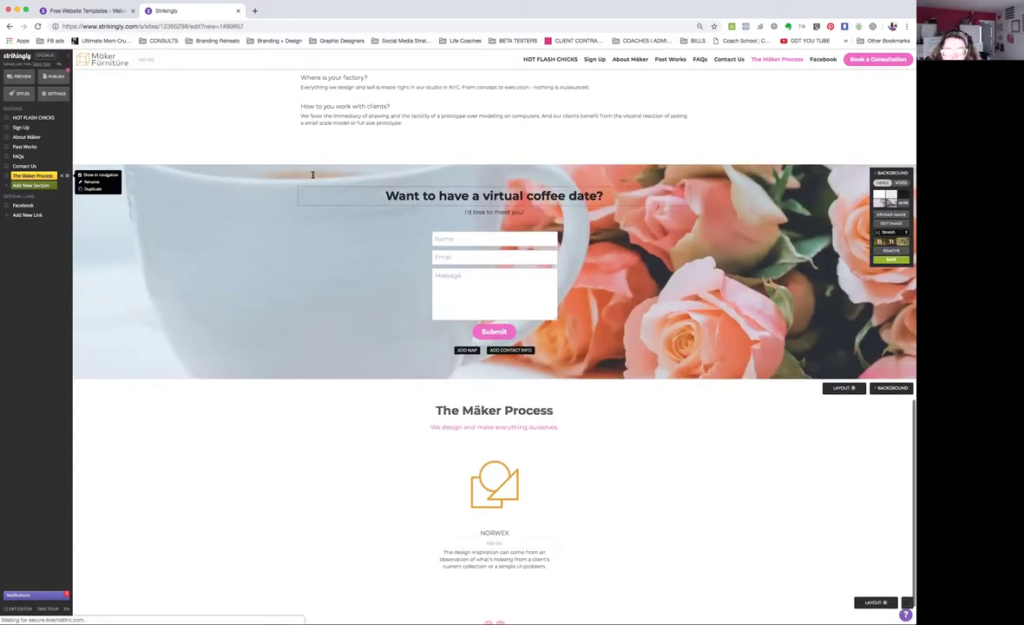
pyautogui.scroll(10, 499, 176)
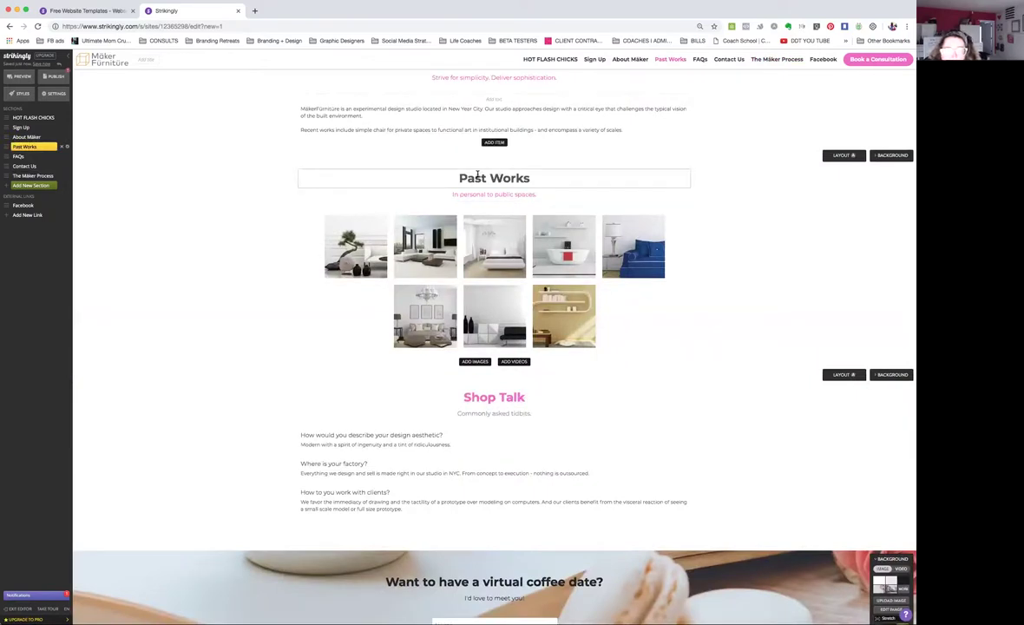
pyautogui.scroll(9, 477, 174)
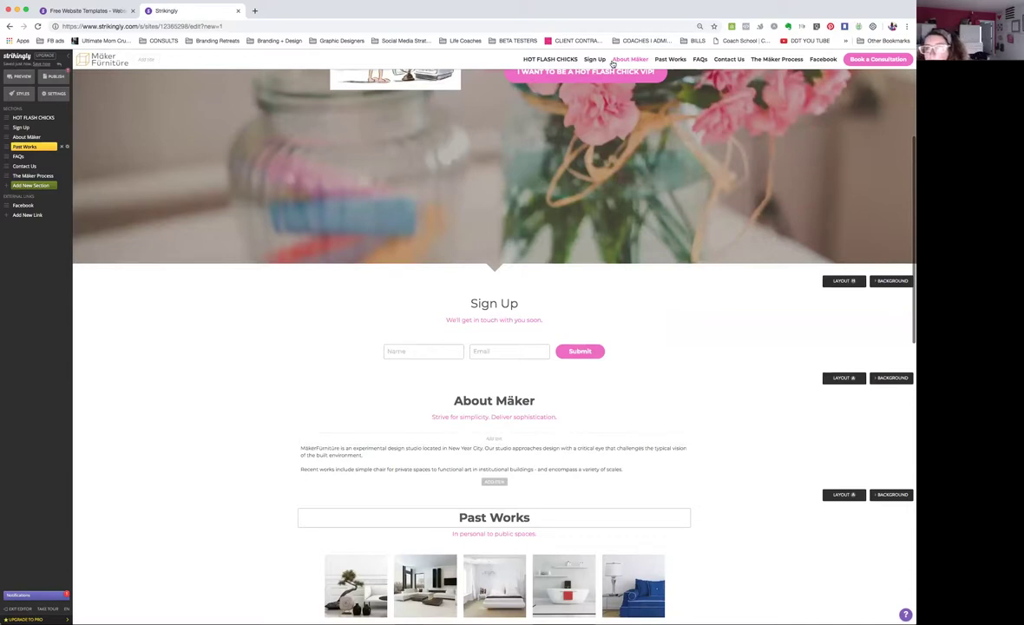
pyautogui.scroll(3, 608, 61)
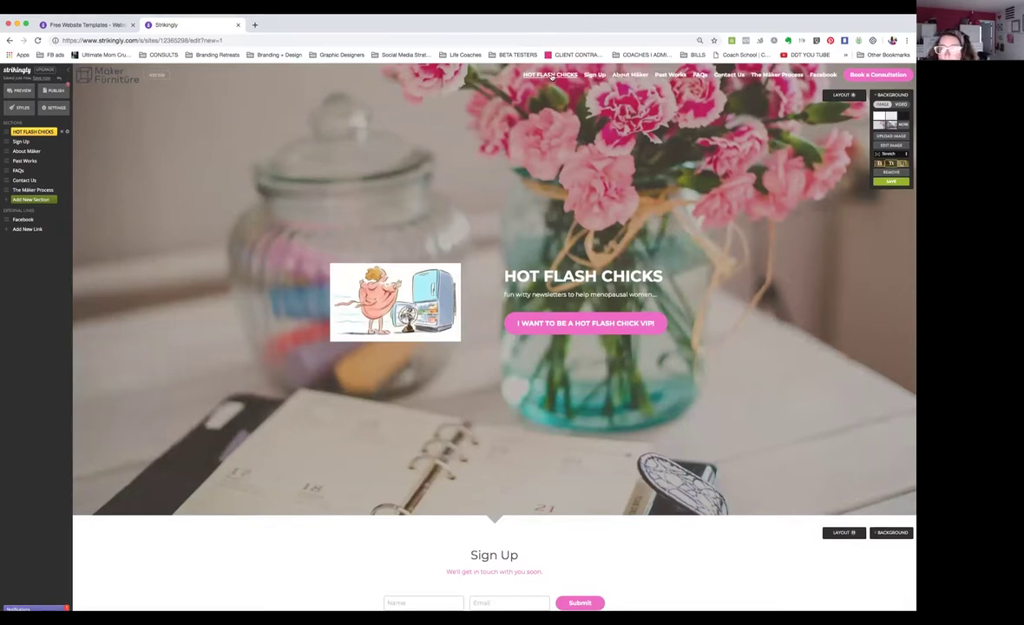
pyautogui.click(732, 75)
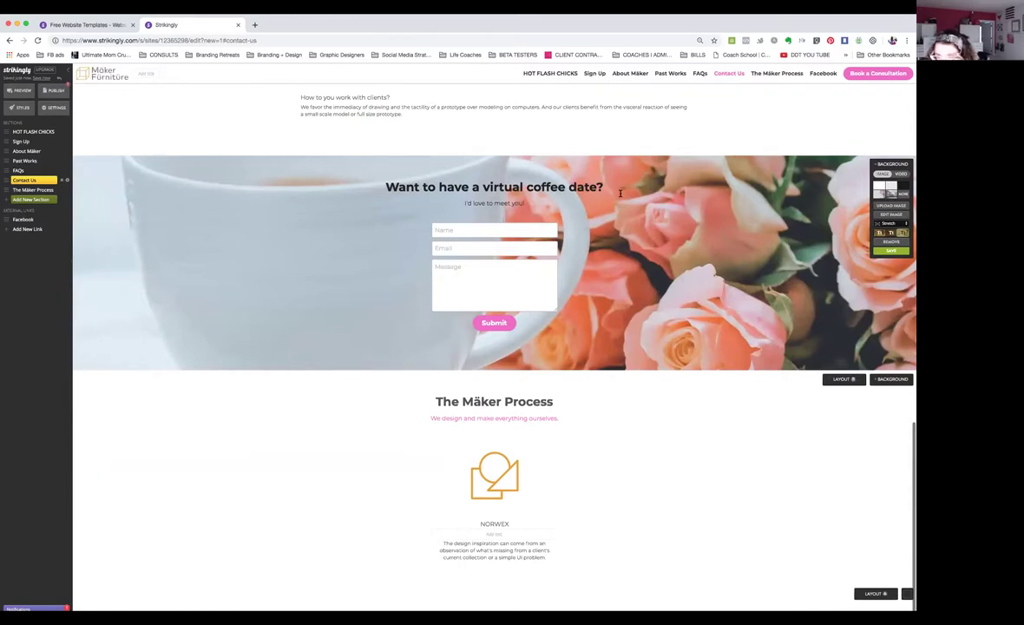
# - Add a Simple Blog section directly below the HOT FLASH CHICKS section
pyautogui.scroll(15, 619, 194)
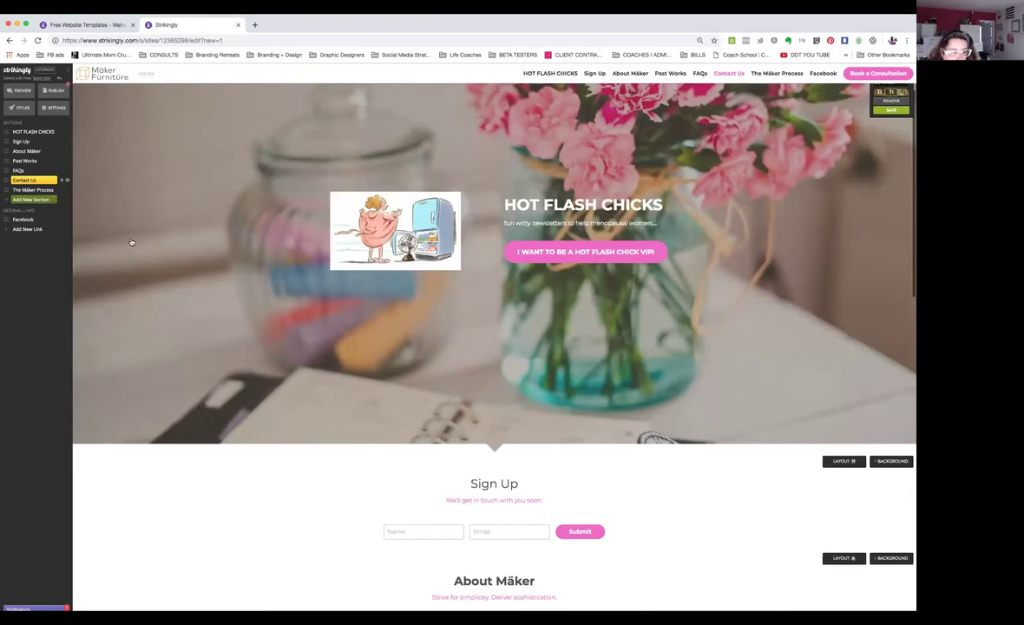
pyautogui.scroll(3, 131, 242)
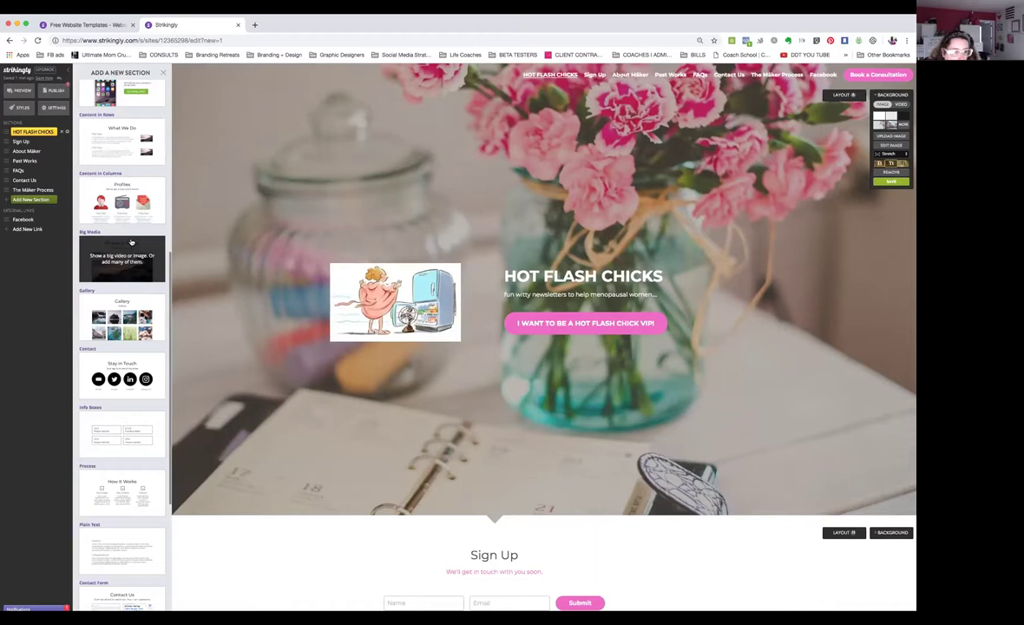
pyautogui.scroll(9, 131, 242)
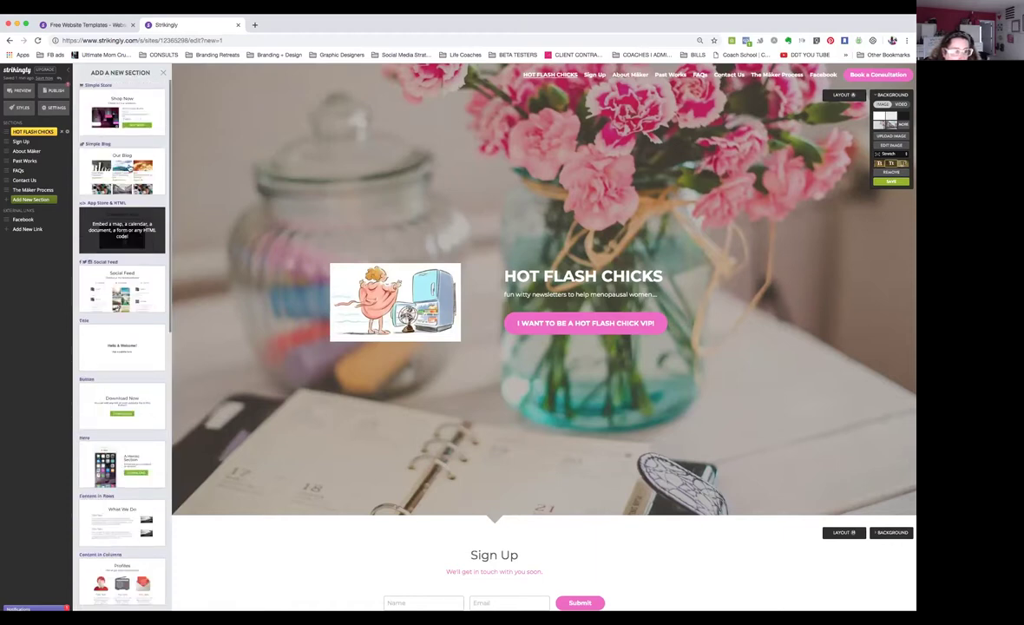
pyautogui.click(129, 168)
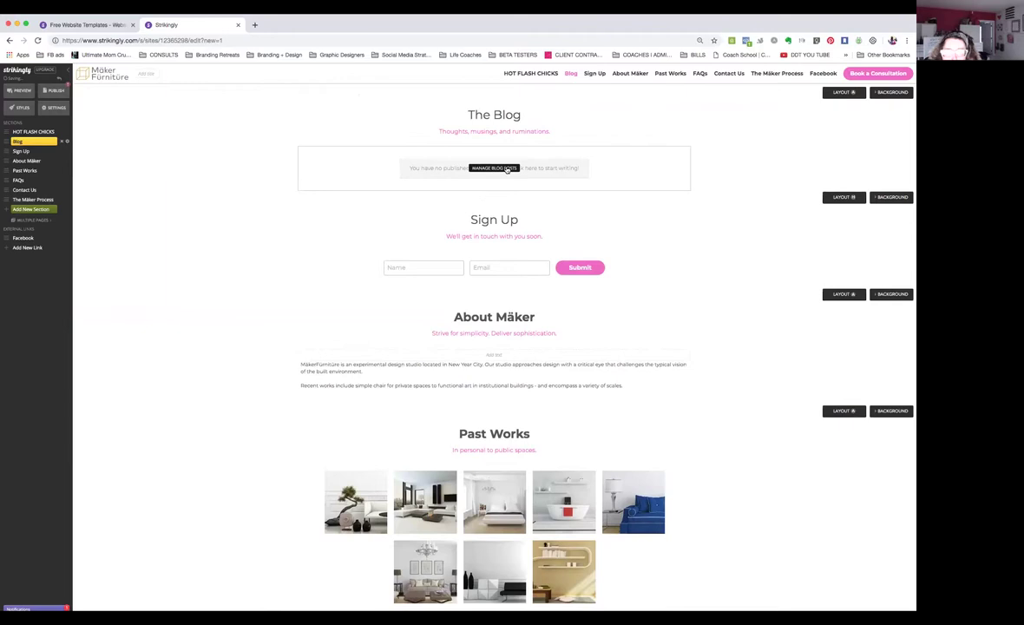
# - Start a new blog post and set its header background to the previously uploaded desk photo with pink flowers
pyautogui.click(509, 169)
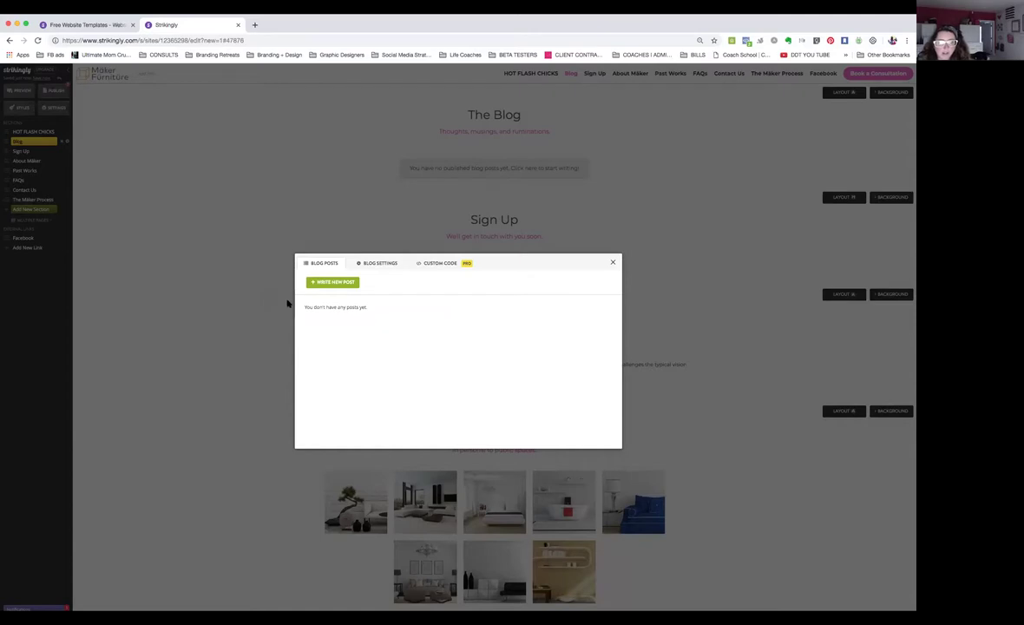
pyautogui.click(335, 284)
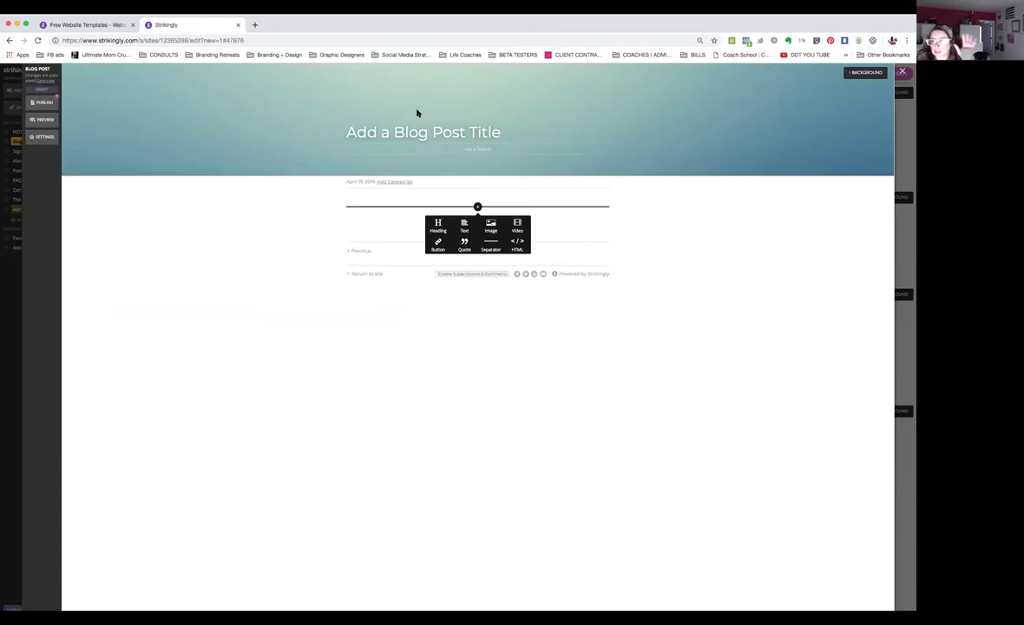
pyautogui.click(864, 73)
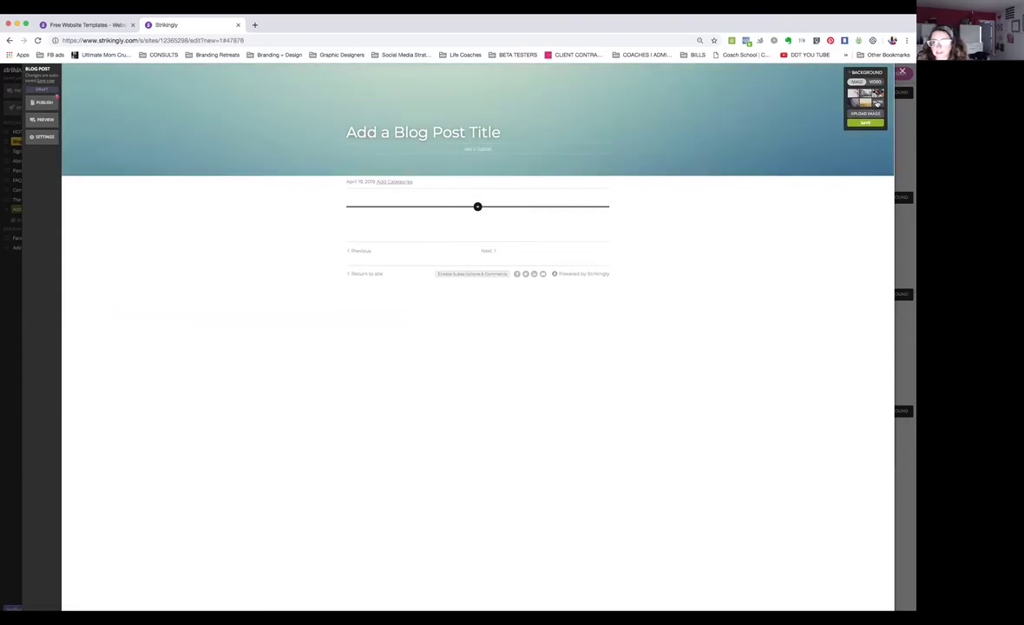
pyautogui.click(866, 113)
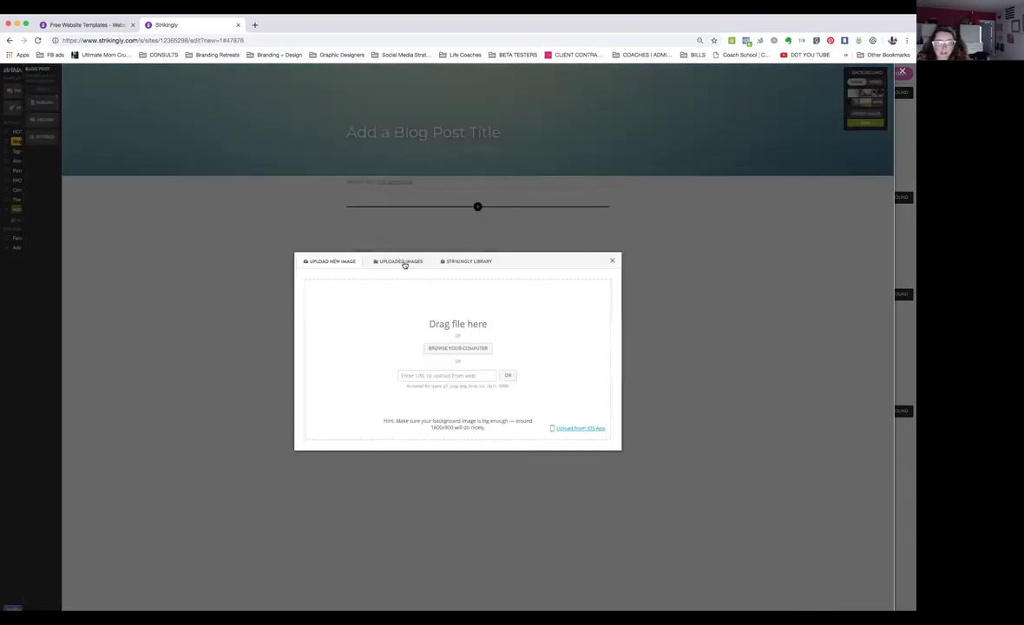
pyautogui.click(404, 262)
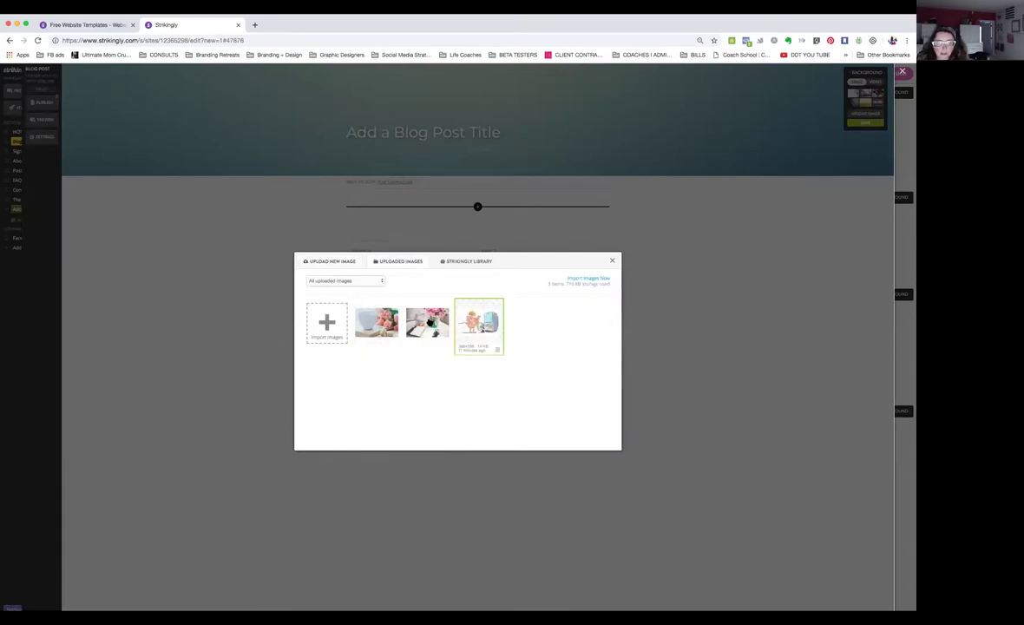
pyautogui.click(430, 322)
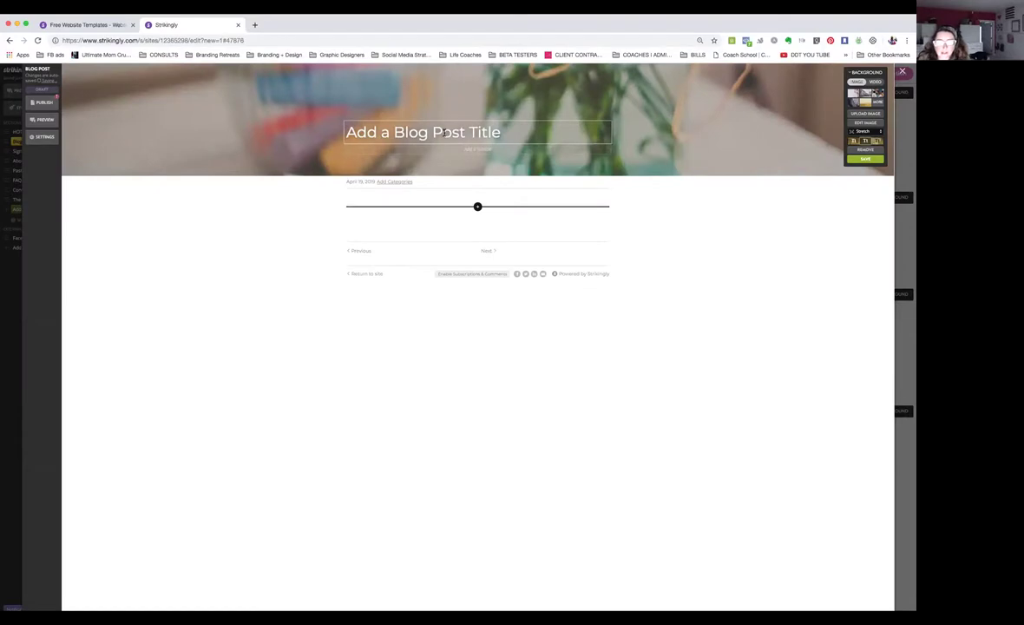
# - Title the blog post "My first post" and give it the subtitle "by Me"
pyautogui.click(444, 132)
pyautogui.write('My first post')
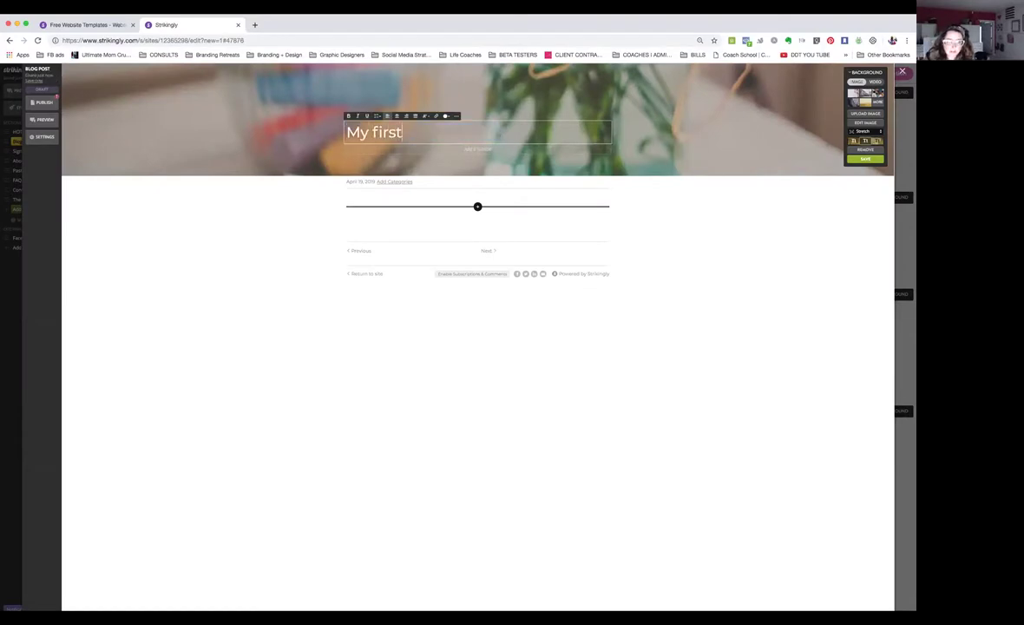
pyautogui.click(497, 149)
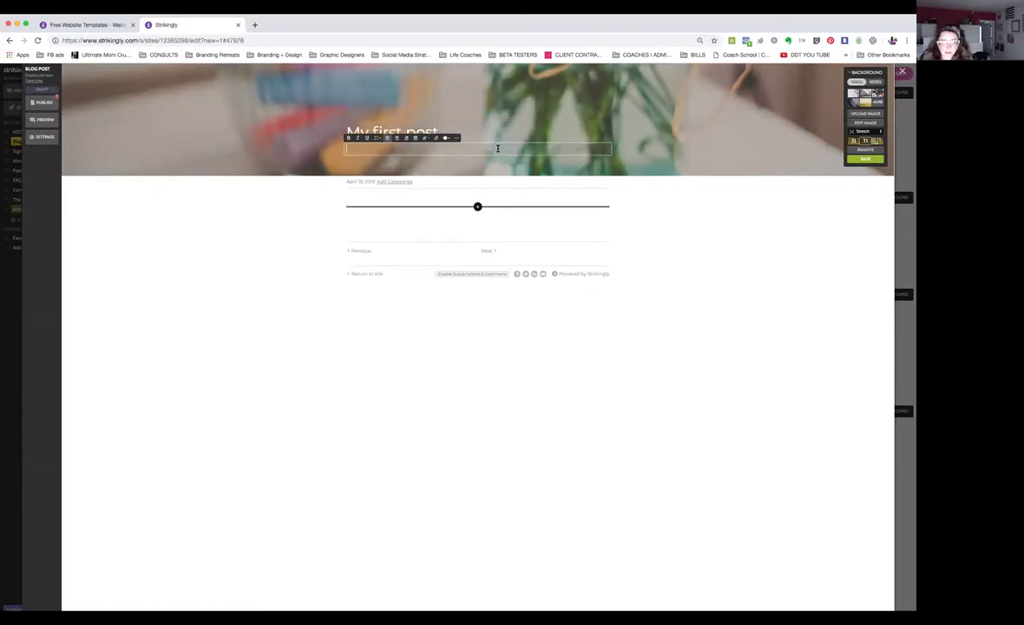
pyautogui.write('by Me')
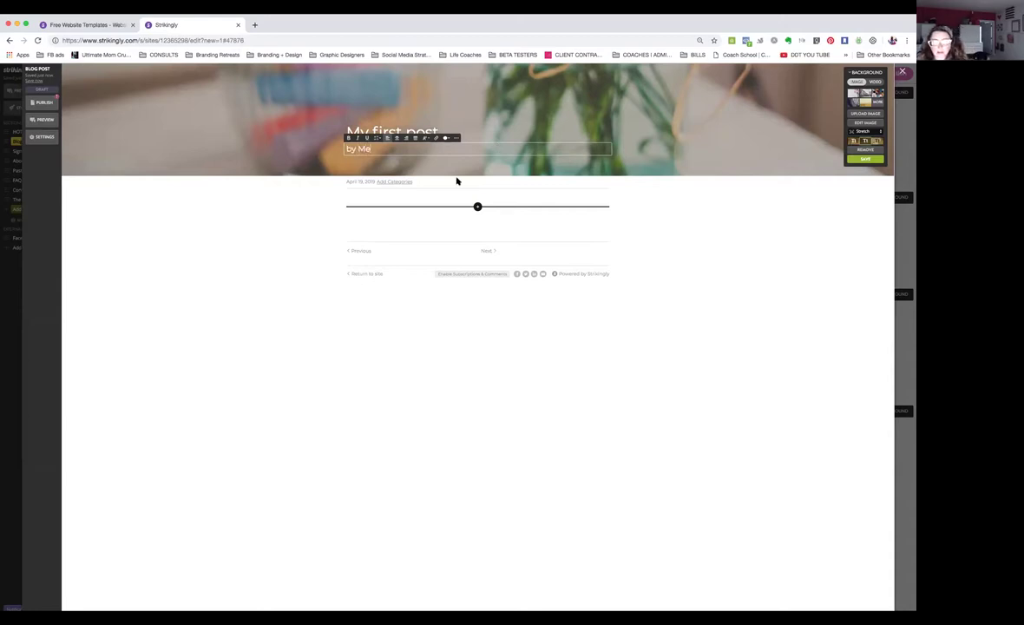
pyautogui.click(344, 218)
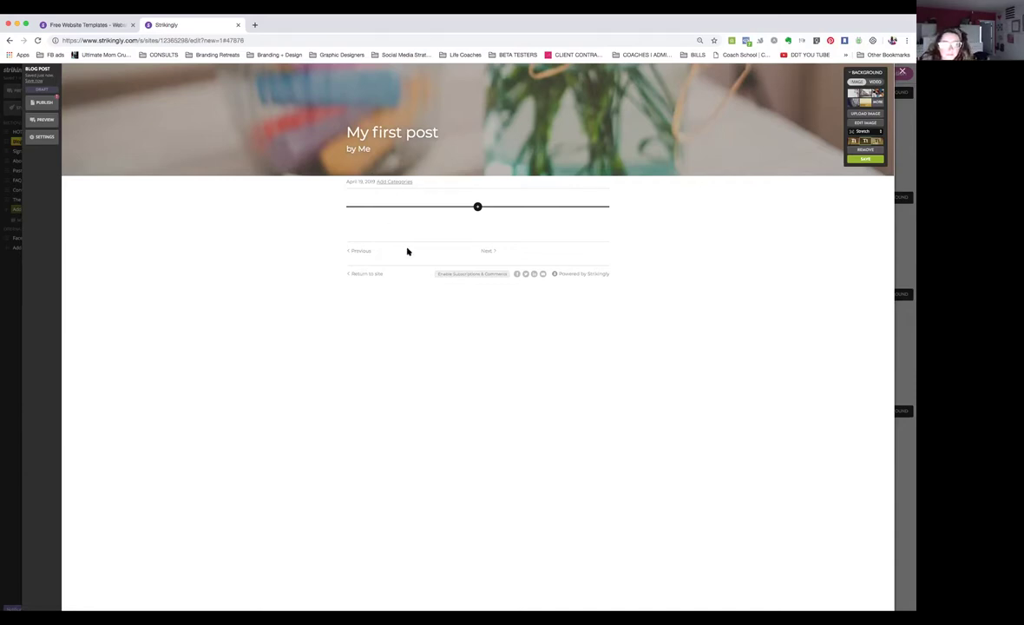
# - Add a heading reading "Hello Friend" to the body of the blog post
pyautogui.click(478, 206)
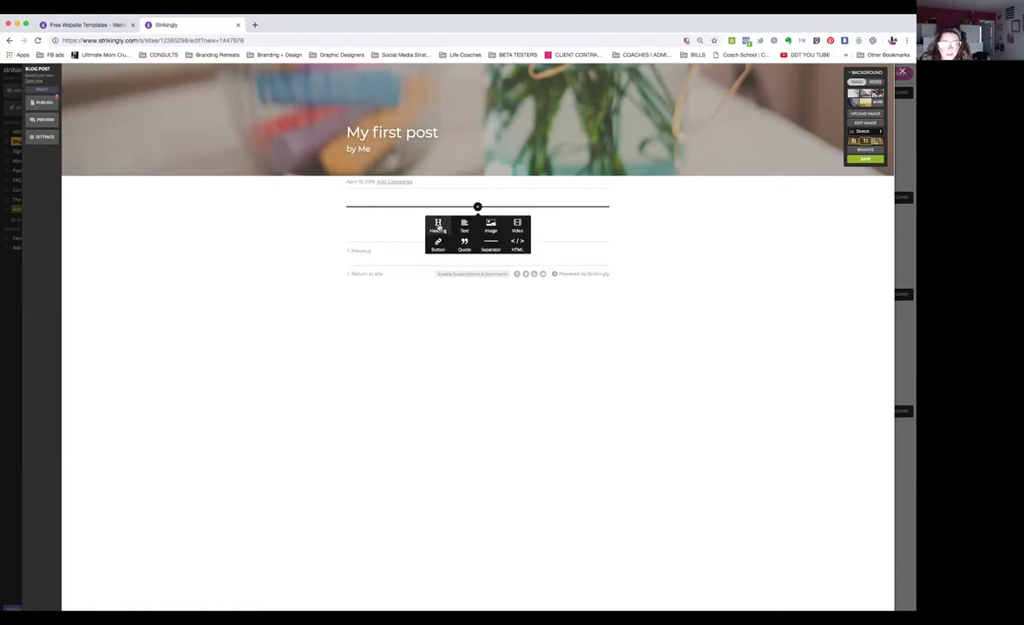
pyautogui.click(434, 224)
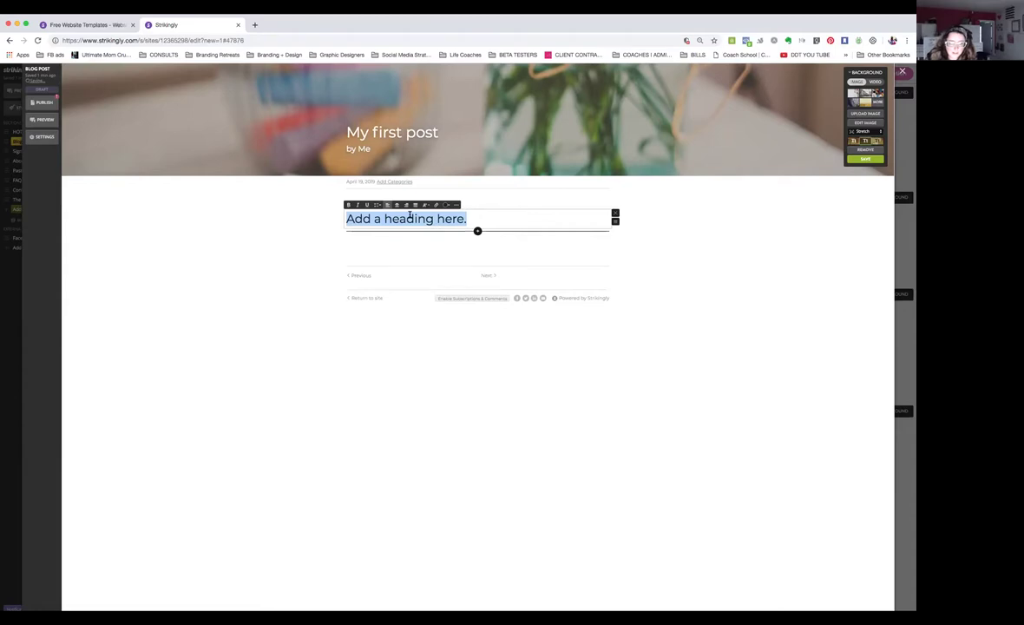
pyautogui.write('Hello ')
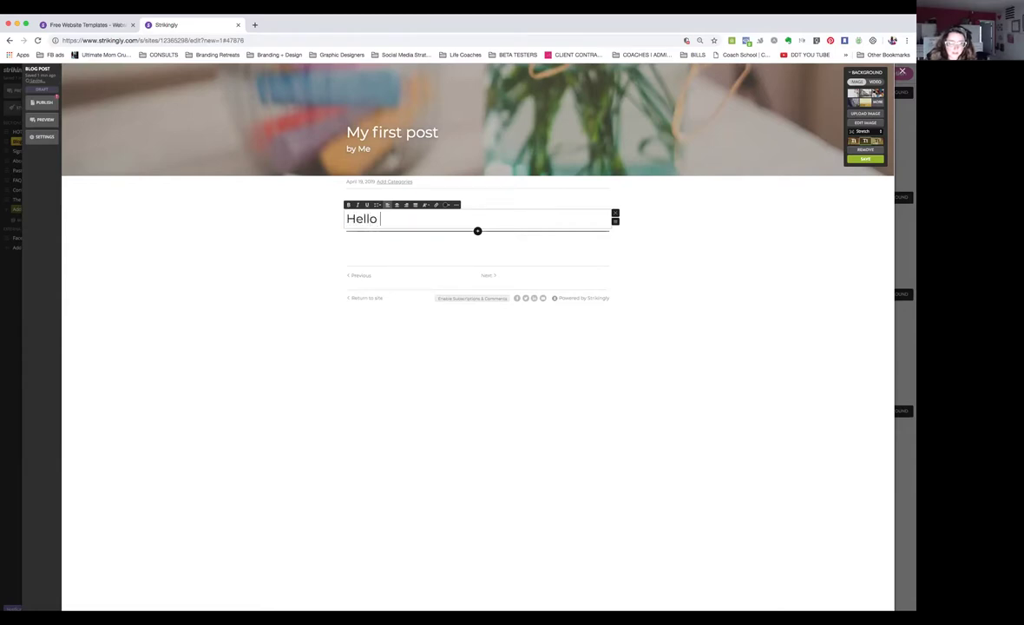
pyautogui.write('Friend')
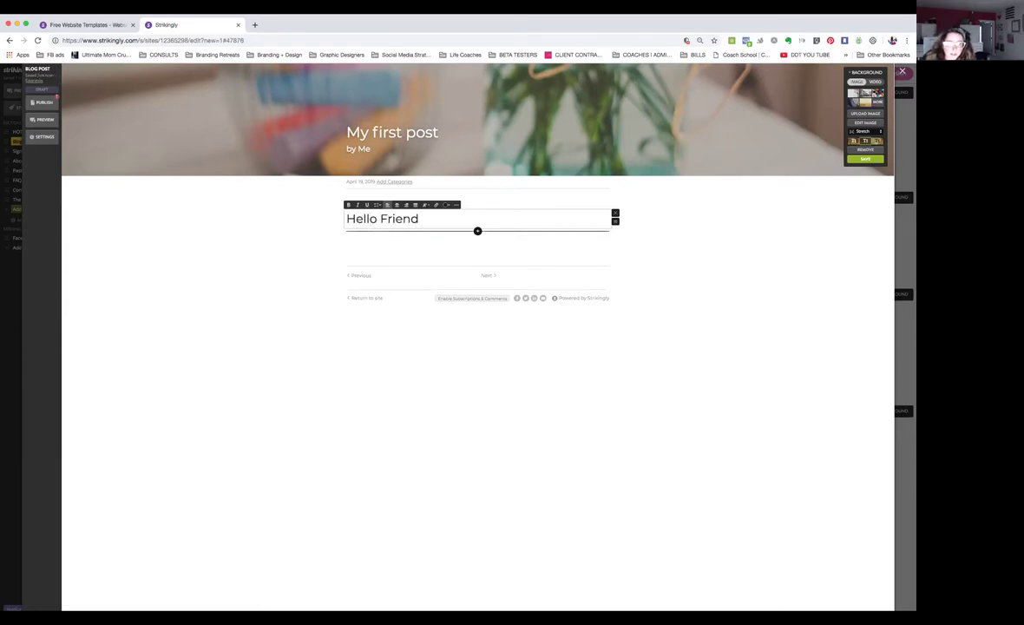
# - Insert the previously uploaded cartoon of the character with the fan and refrigerator below the heading
pyautogui.click(477, 232)
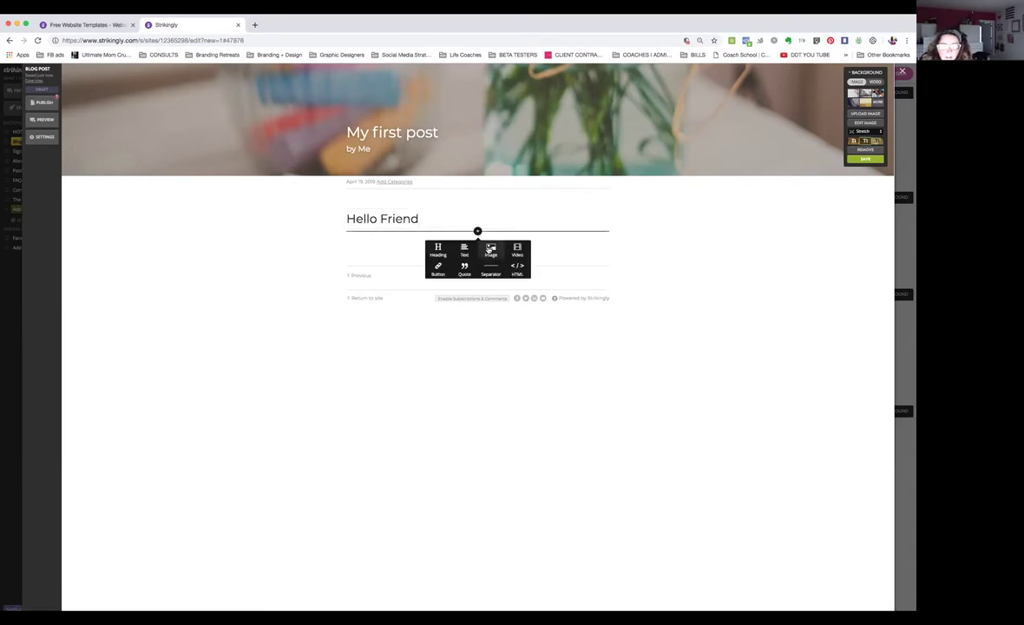
pyautogui.click(490, 250)
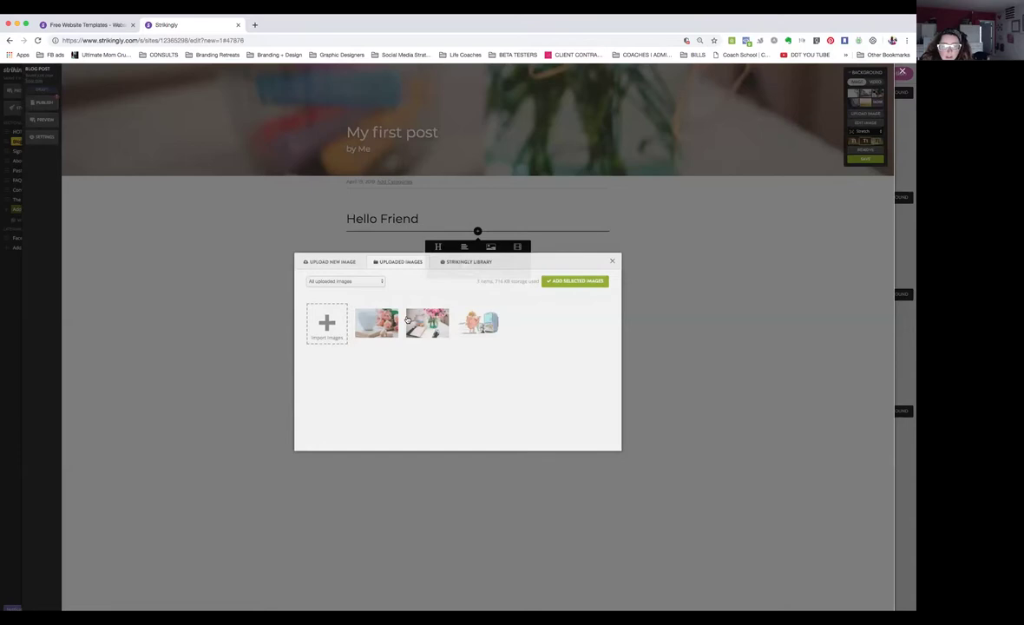
pyautogui.click(478, 324)
pyautogui.click(569, 283)
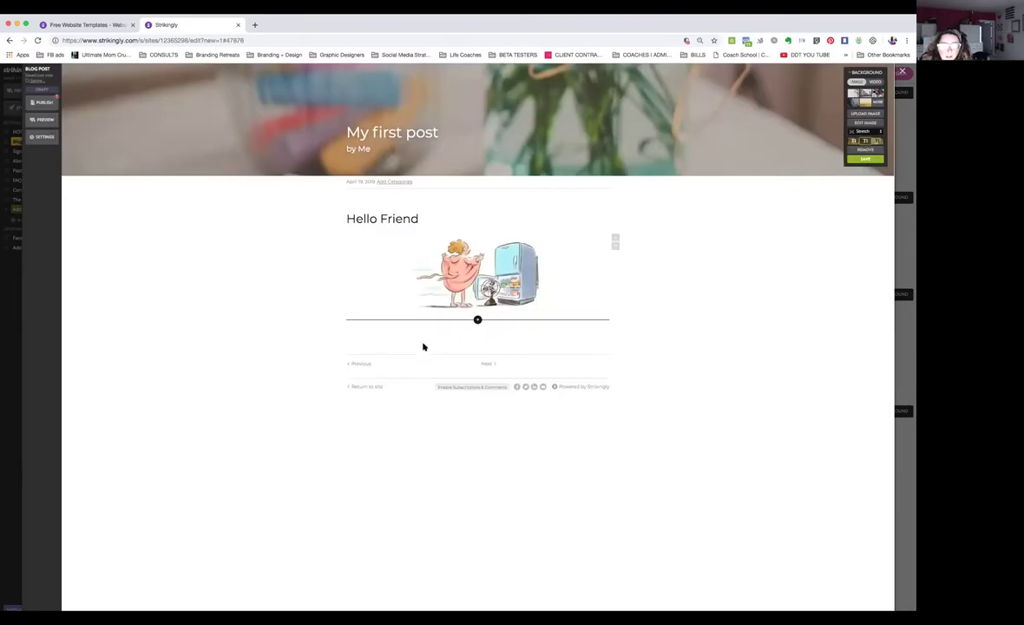
# - Center the "Hello Friend" heading above the image
pyautogui.click(383, 220)
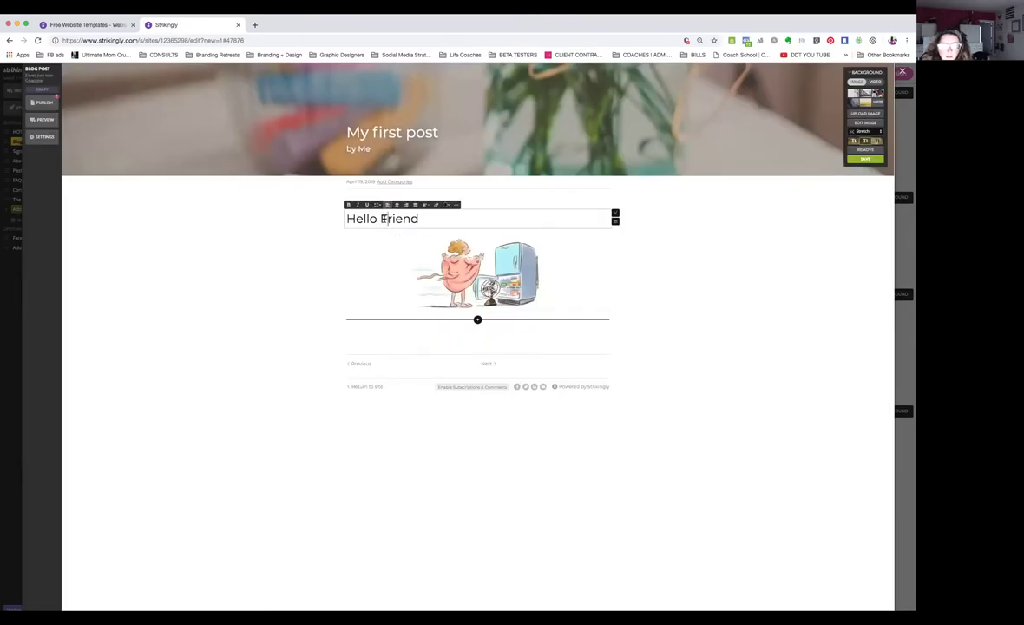
pyautogui.tripleClick(384, 219)
pyautogui.click(397, 205)
pyautogui.click(712, 313)
pyautogui.click(499, 220)
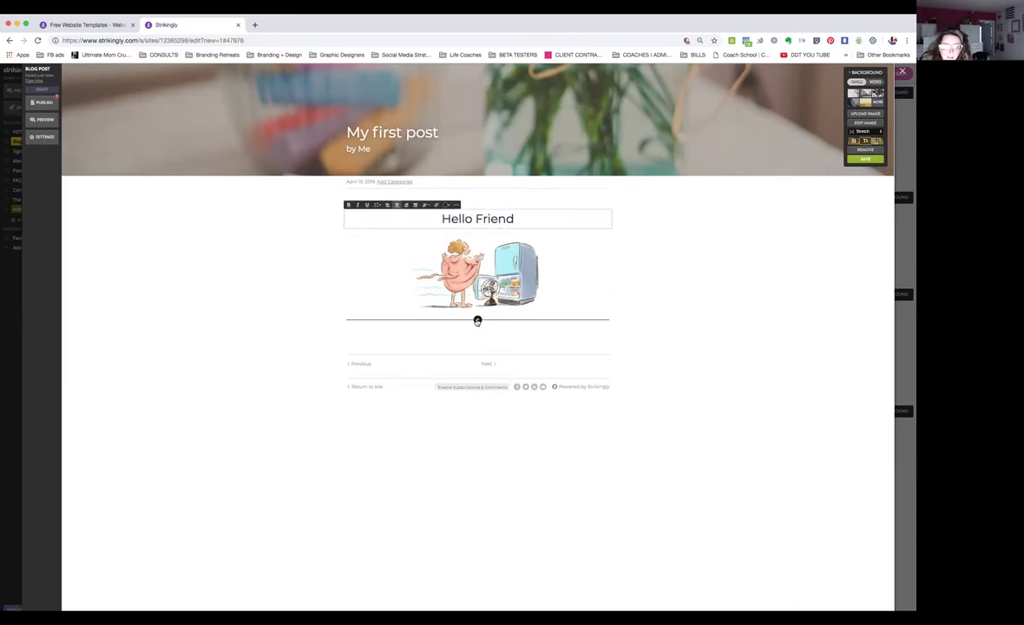
# - Add a button labelled "follow me on facebook" below the cartoon image and save it
pyautogui.click(477, 319)
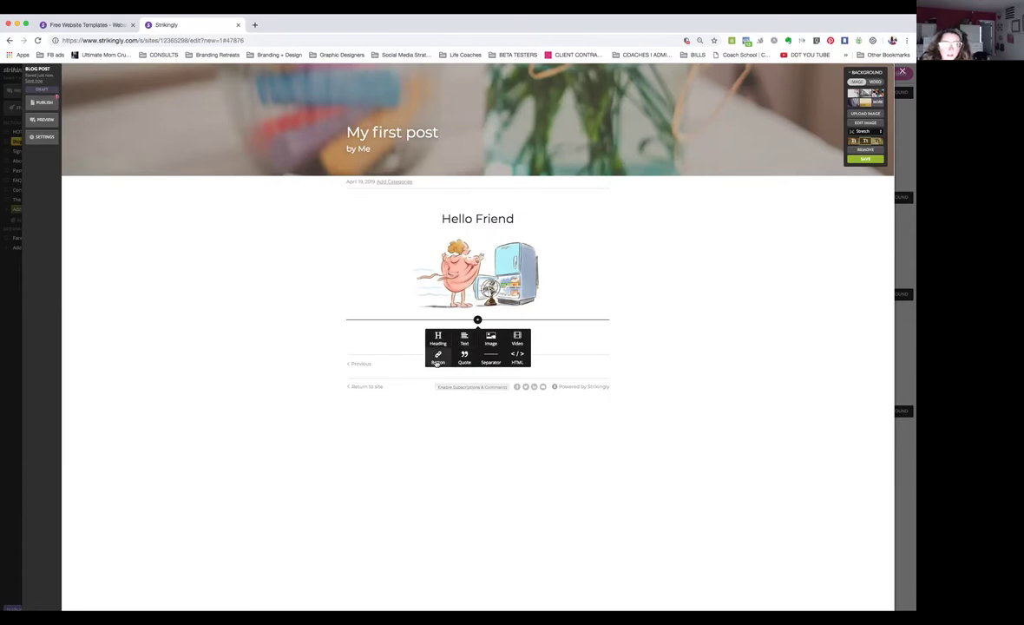
pyautogui.click(438, 357)
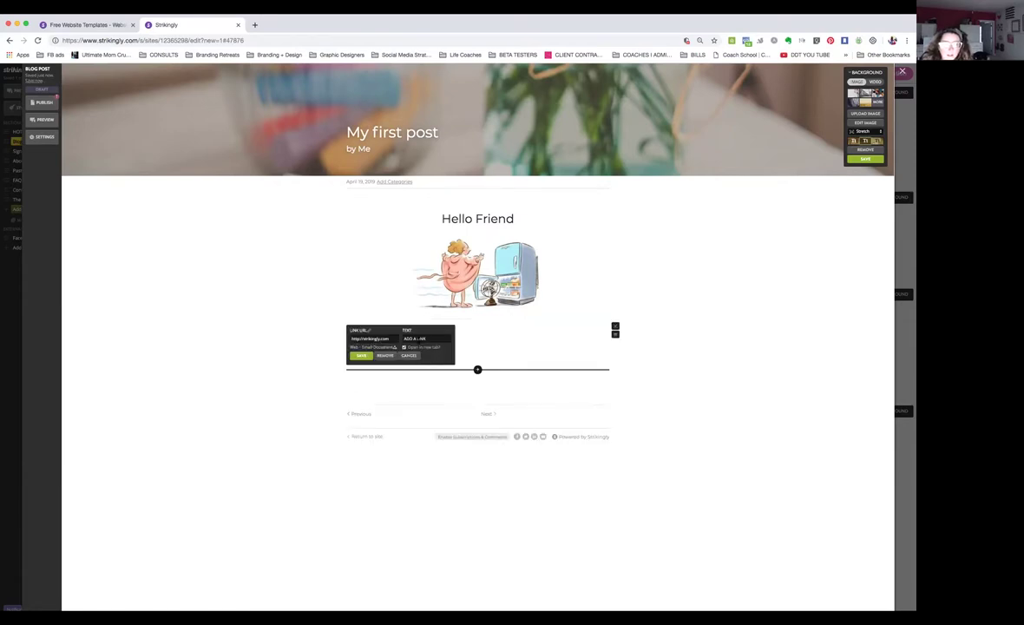
pyautogui.write('Ki')
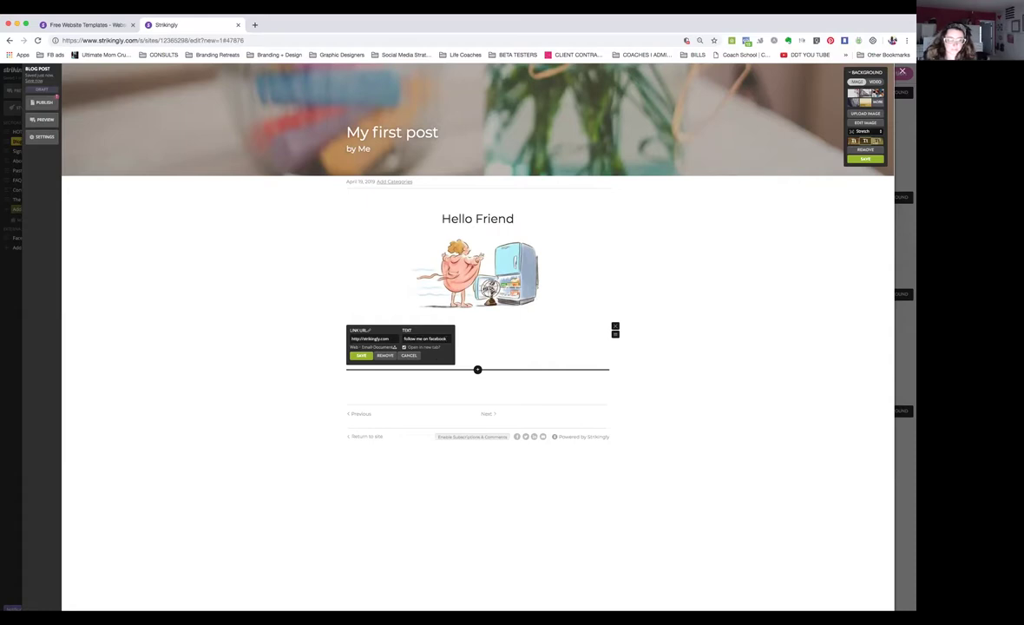
pyautogui.click(363, 356)
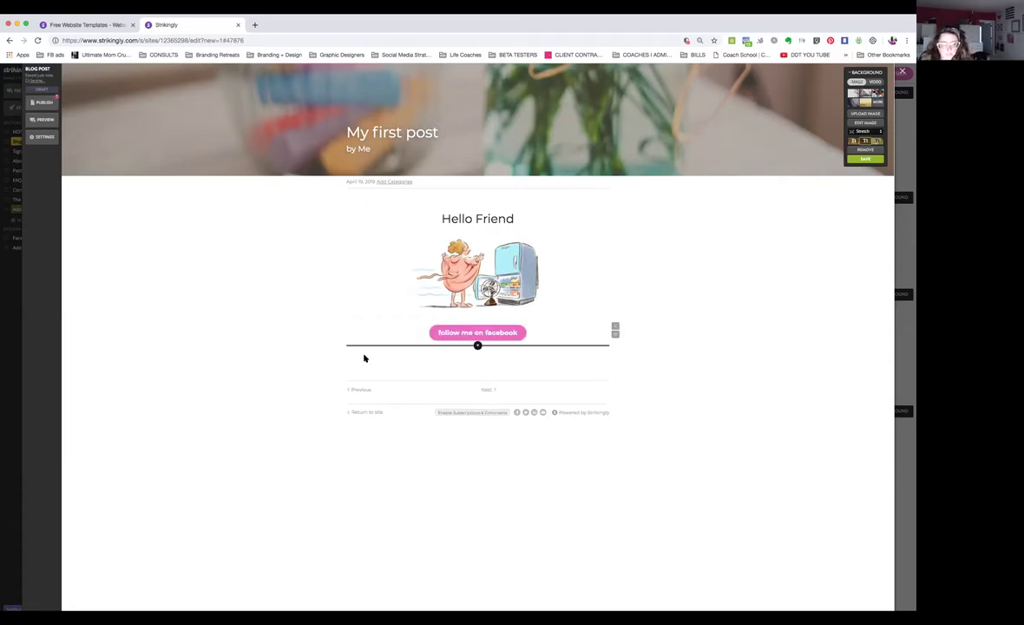
# - Add a text block below the Facebook button, keeping its placeholder paragraph
pyautogui.click(477, 346)
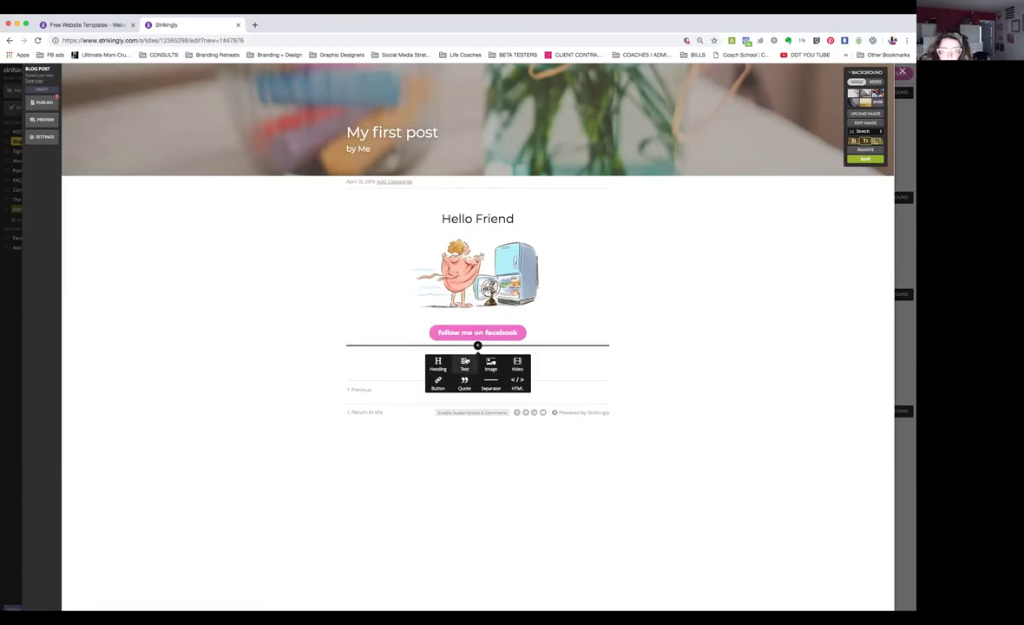
pyautogui.click(465, 362)
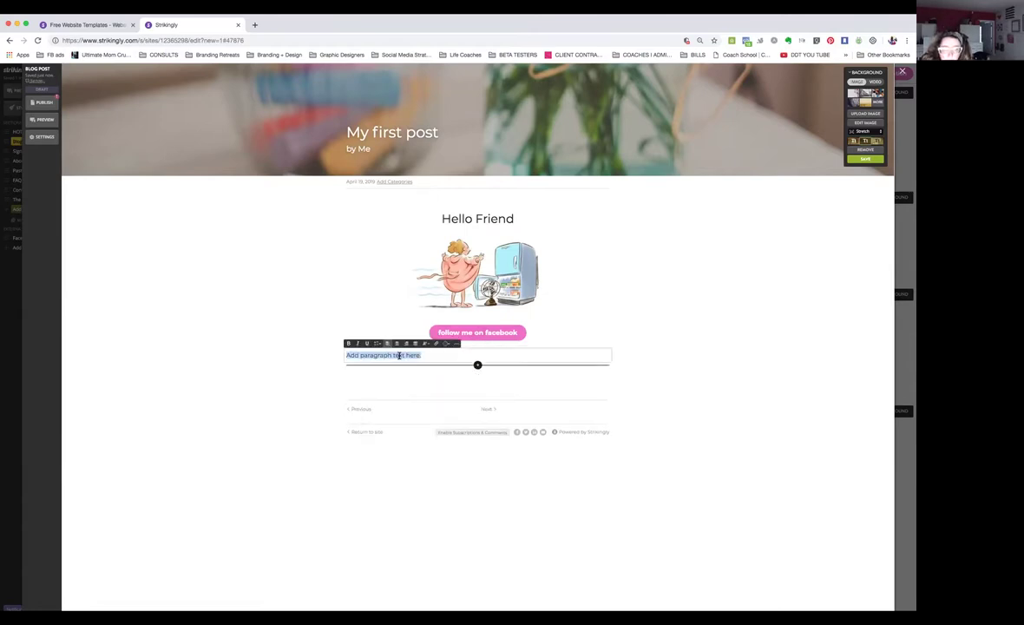
pyautogui.click(691, 366)
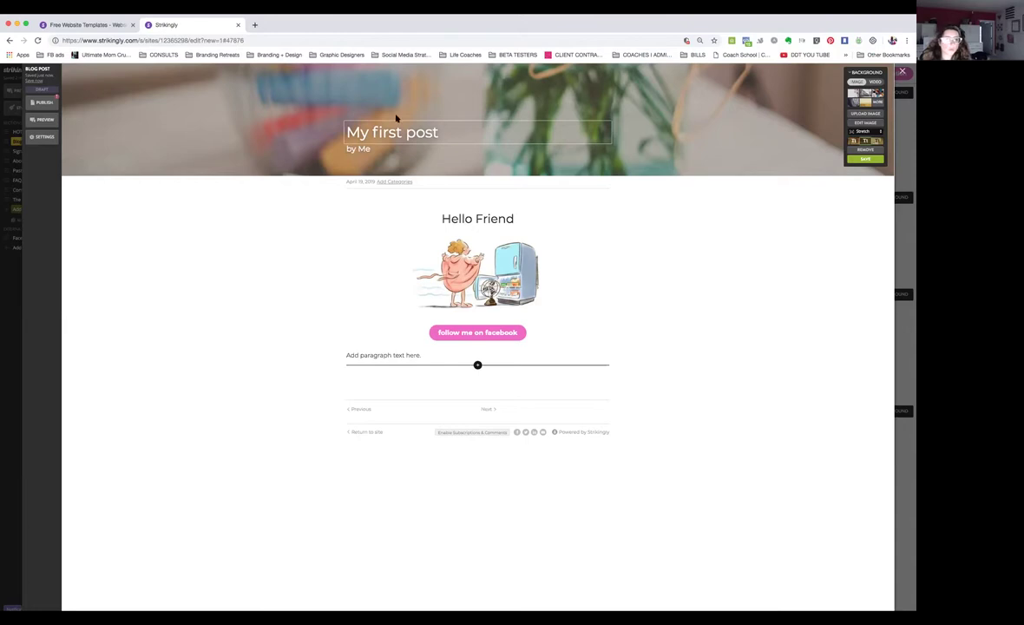
# - Publish the blog post and dismiss the publishing confirmation
pyautogui.click(46, 104)
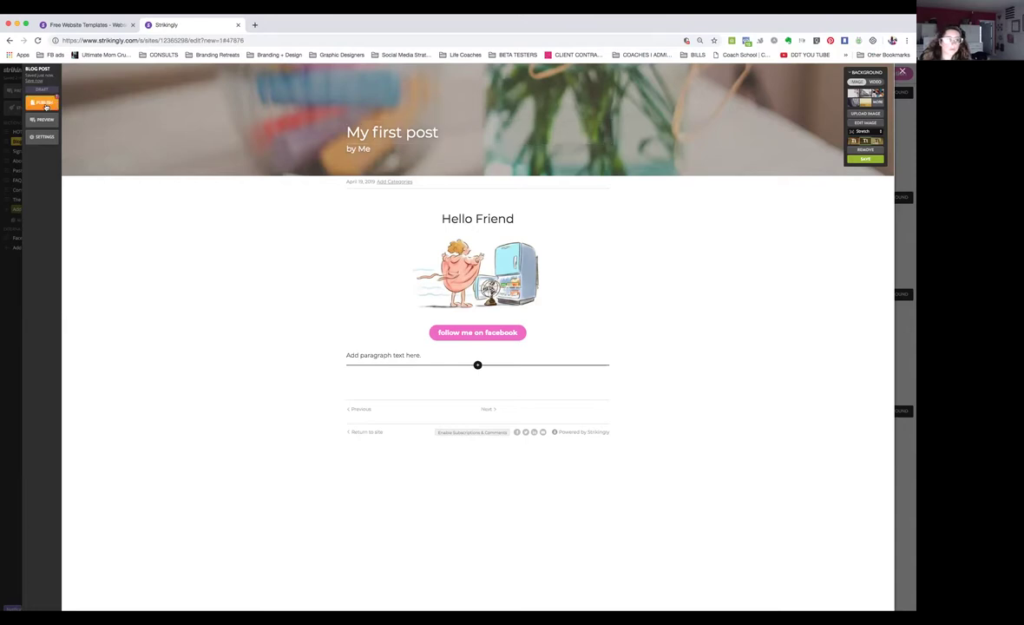
pyautogui.click(46, 104)
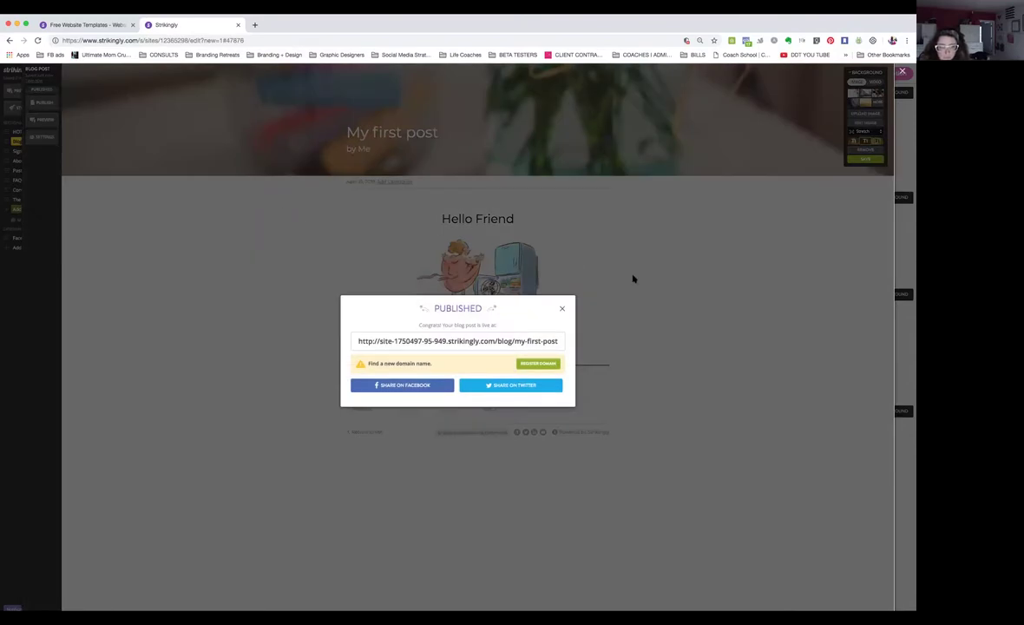
pyautogui.click(563, 309)
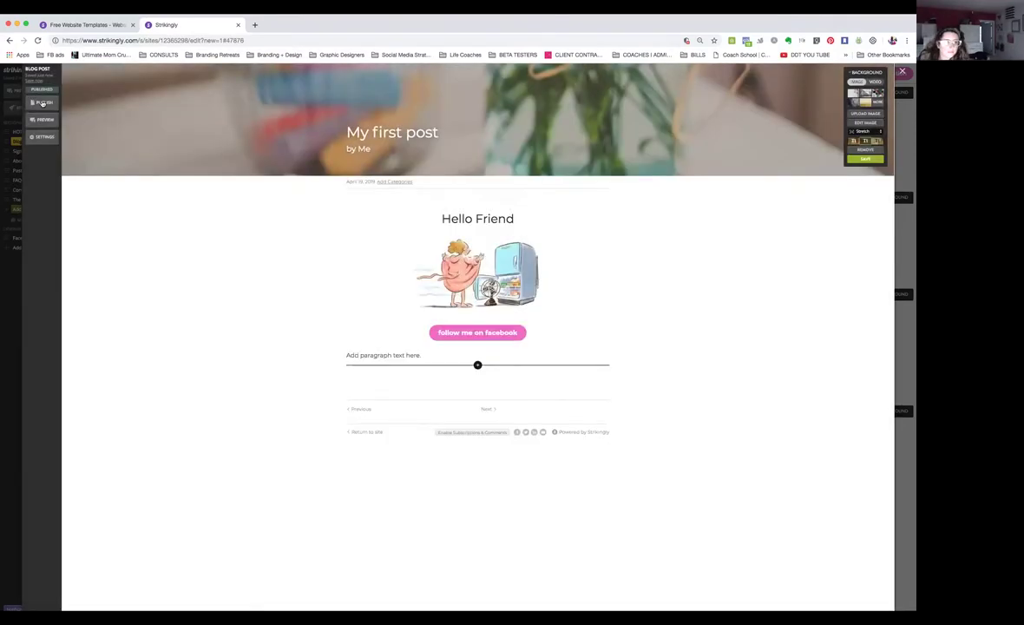
# - Enable comments, the RSS feed and visitor subscriptions in the blog settings, save the changes and close the blog manager
pyautogui.click(47, 138)
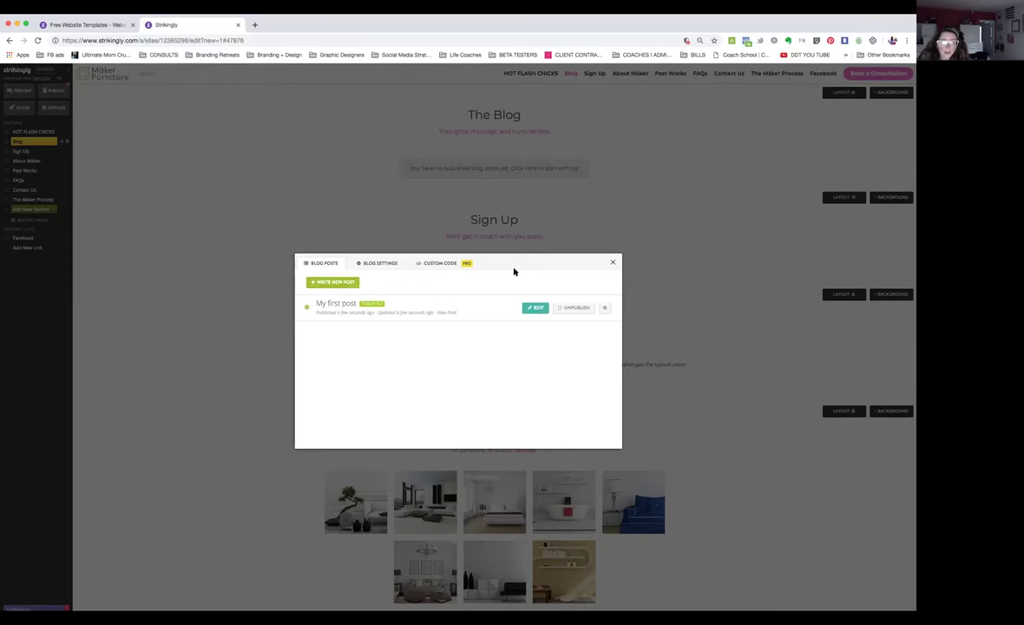
pyautogui.click(385, 263)
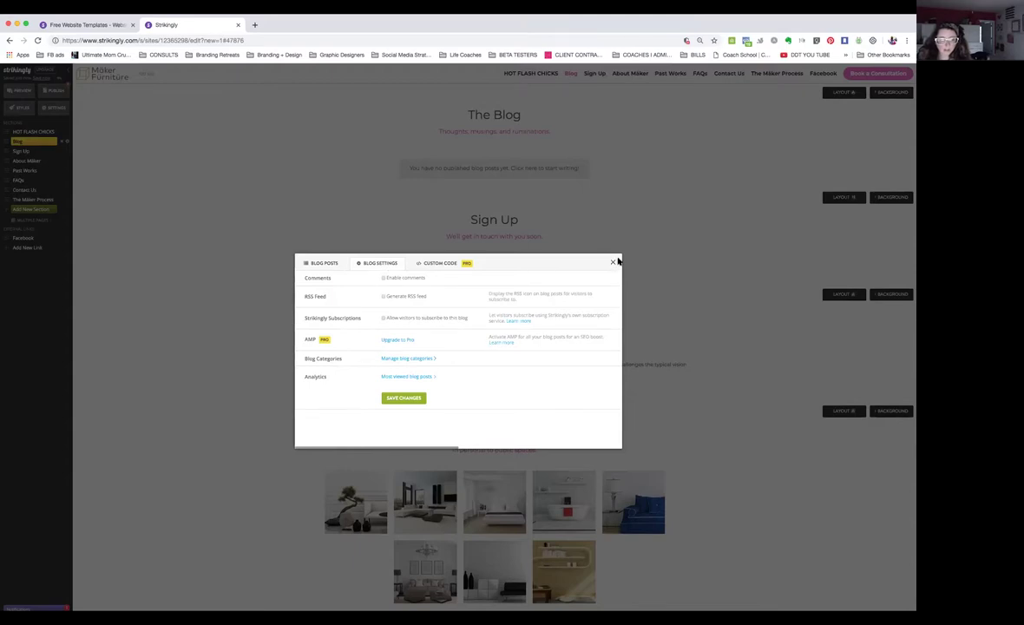
pyautogui.click(382, 296)
pyautogui.click(383, 277)
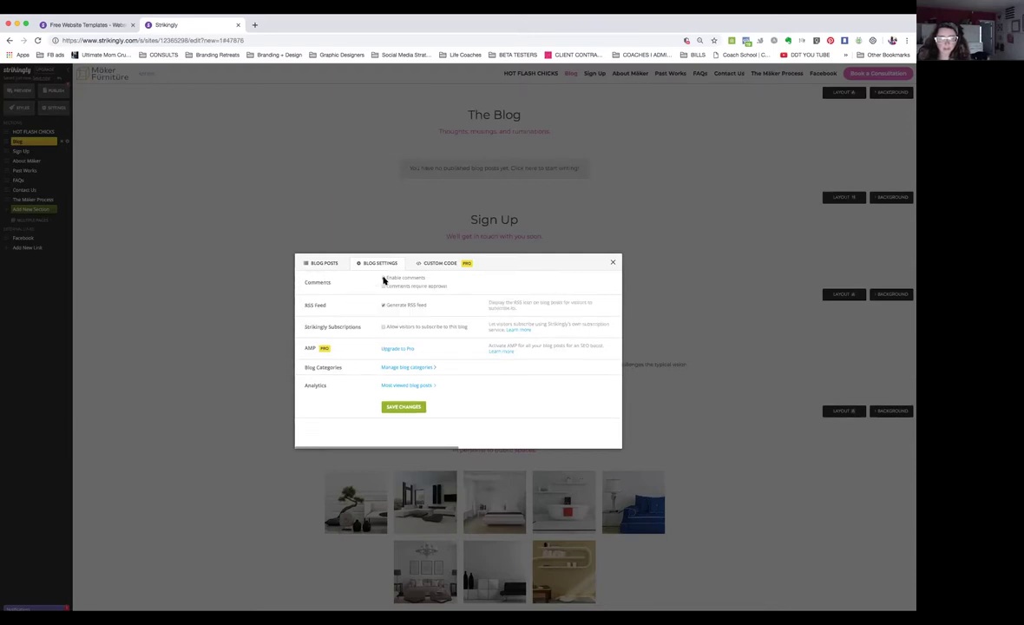
pyautogui.click(382, 327)
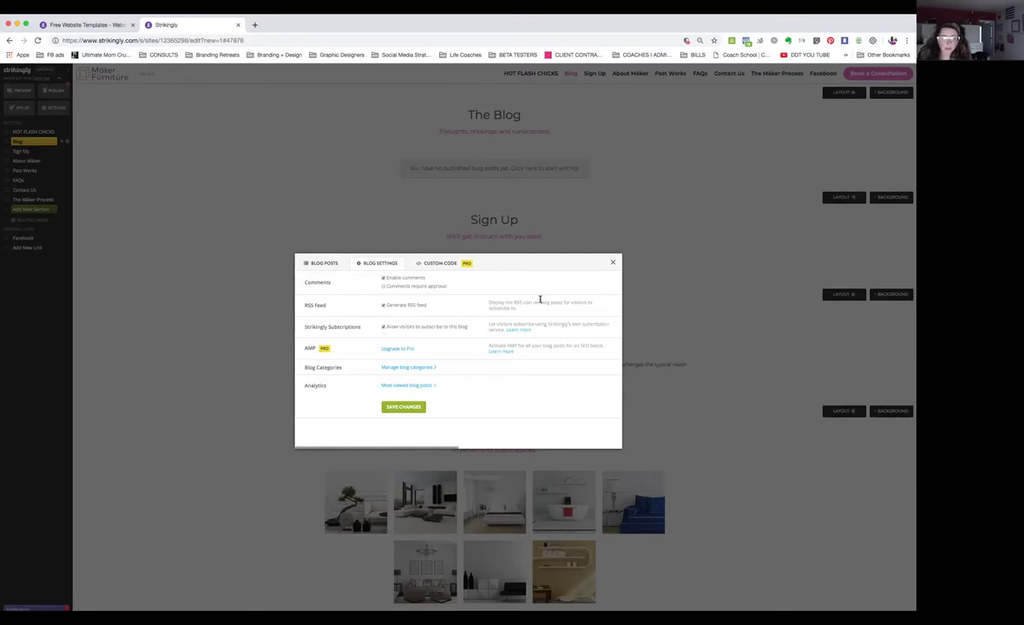
pyautogui.click(404, 407)
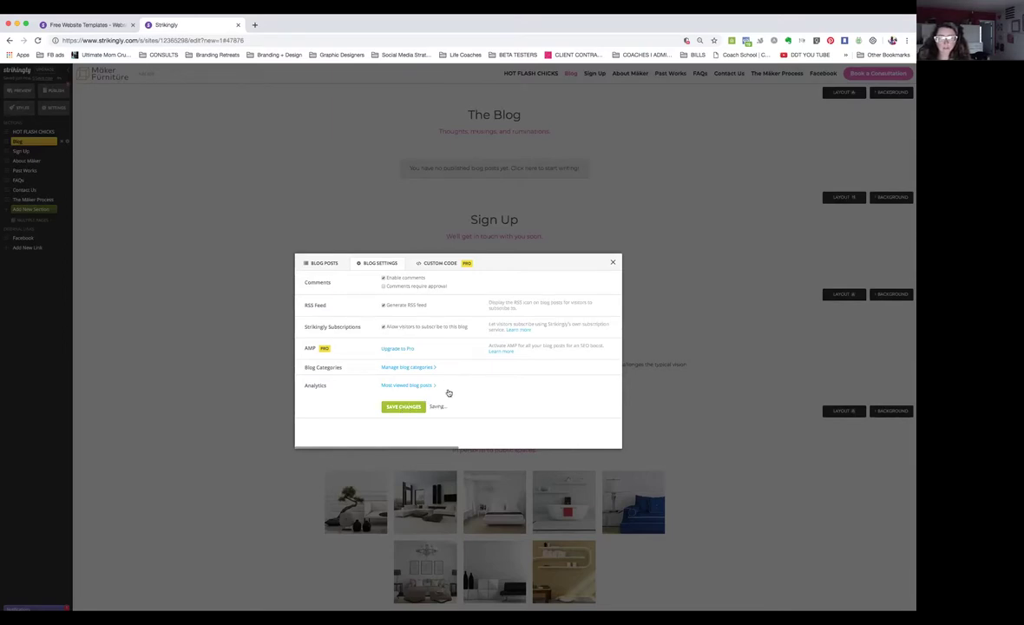
pyautogui.click(612, 264)
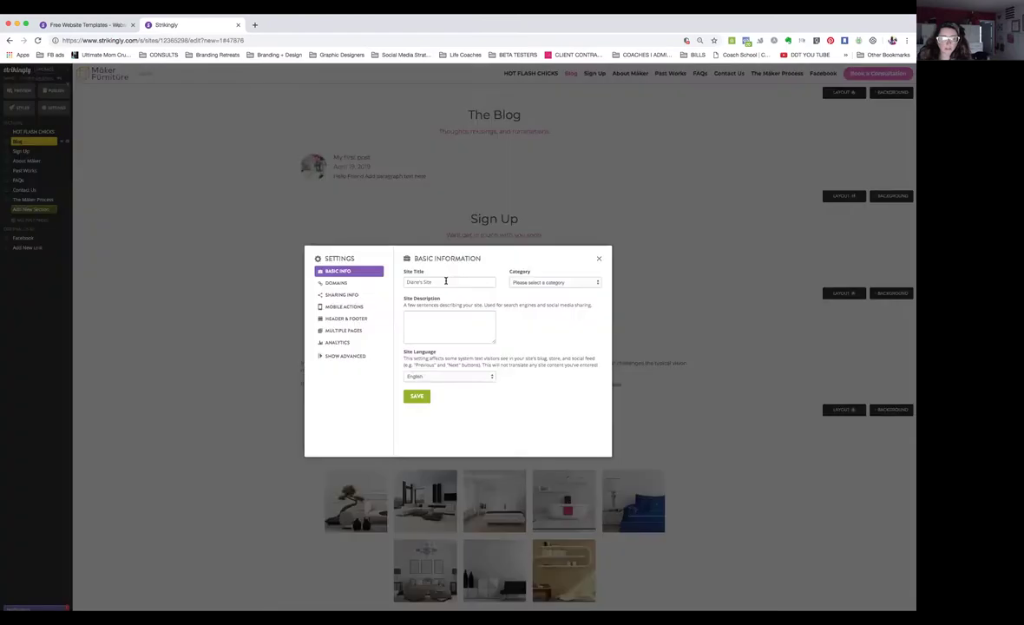
# - Try to save "Hot Flash Chicks" as the site title with the Personal category, and open the domain settings
pyautogui.write('Hot Fl')
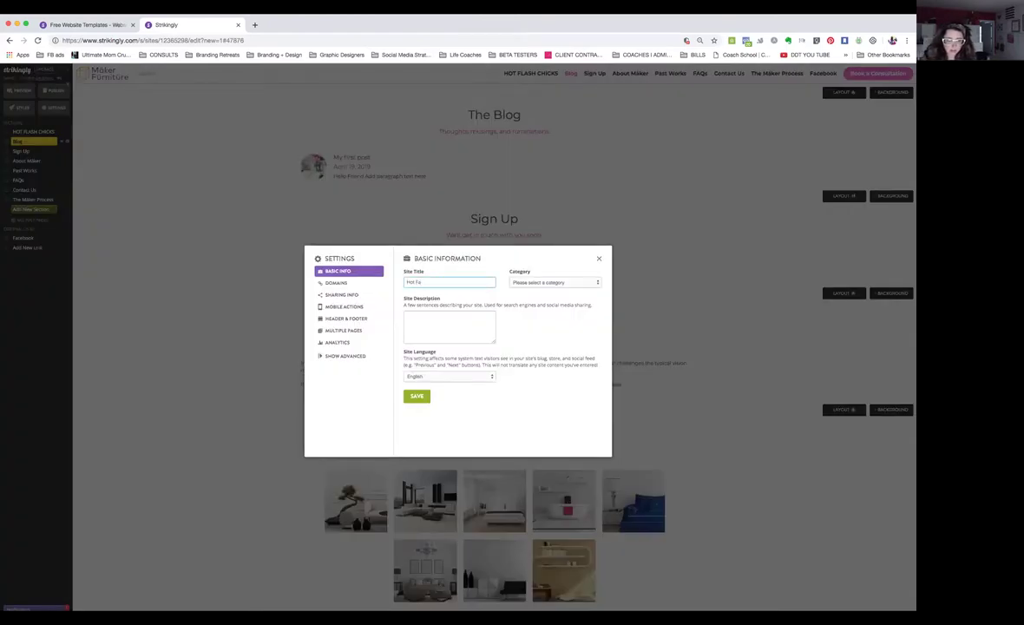
pyautogui.write('ash Chicks')
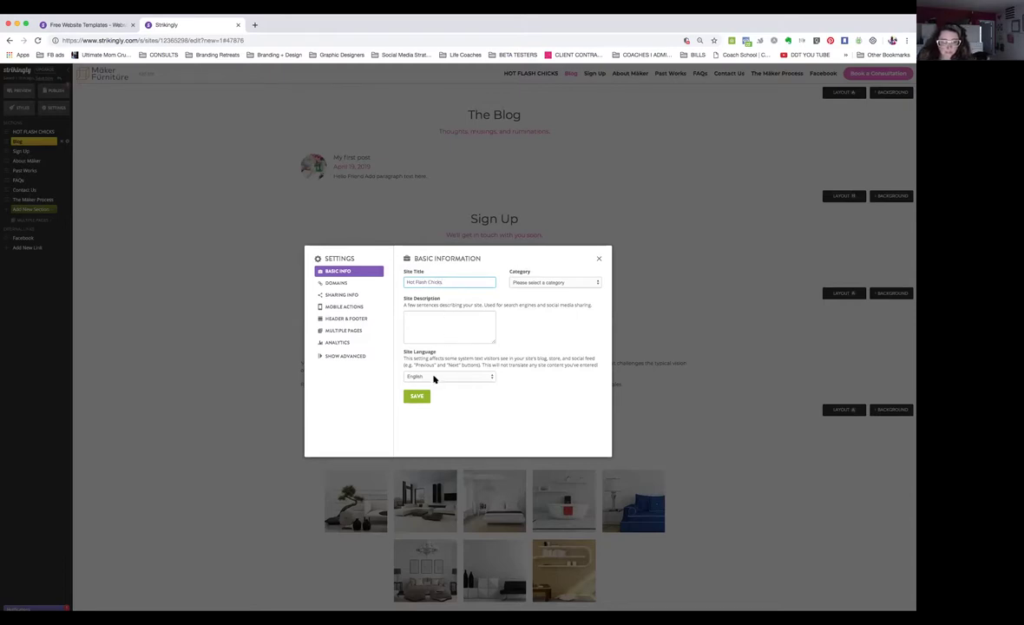
pyautogui.click(526, 283)
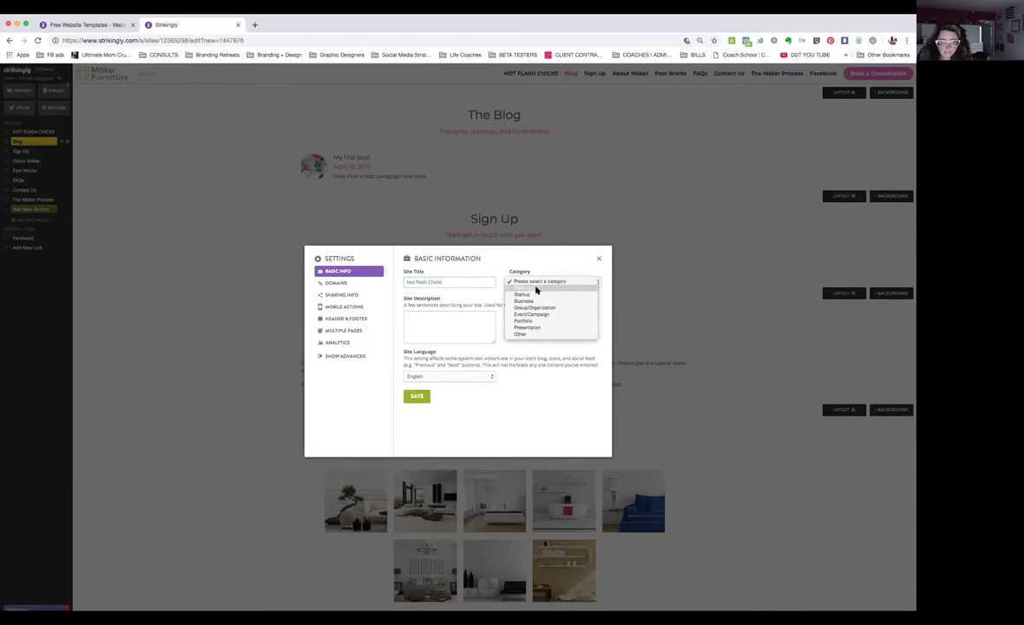
pyautogui.click(546, 288)
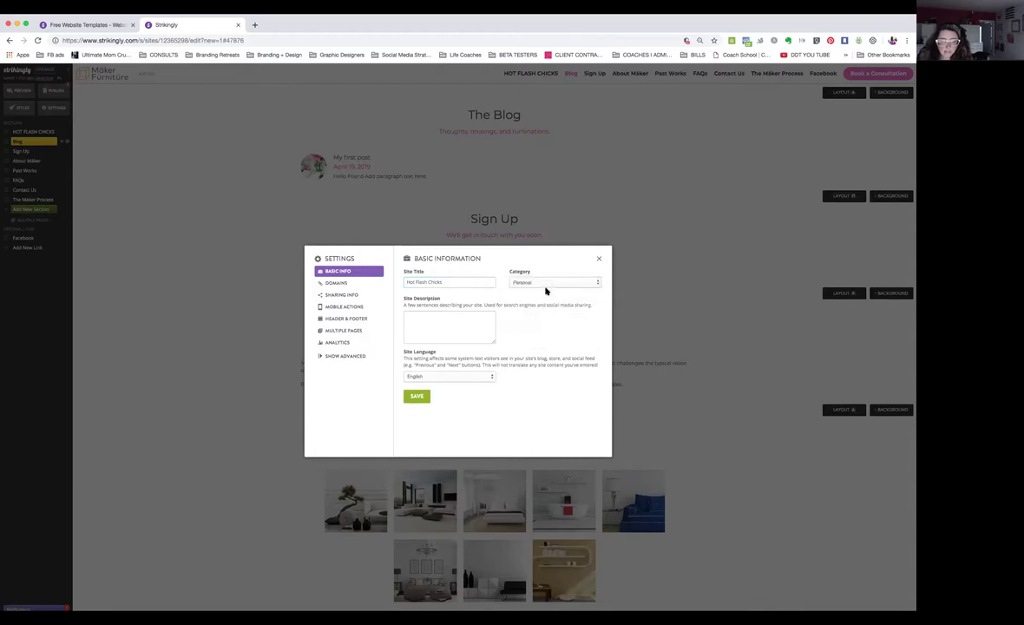
pyautogui.click(417, 398)
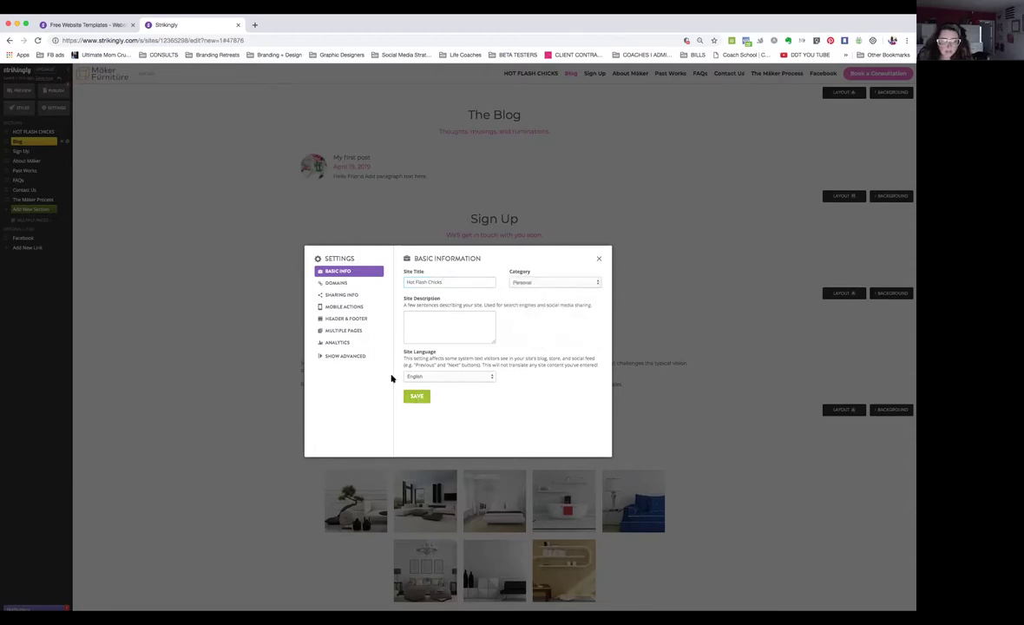
pyautogui.click(349, 284)
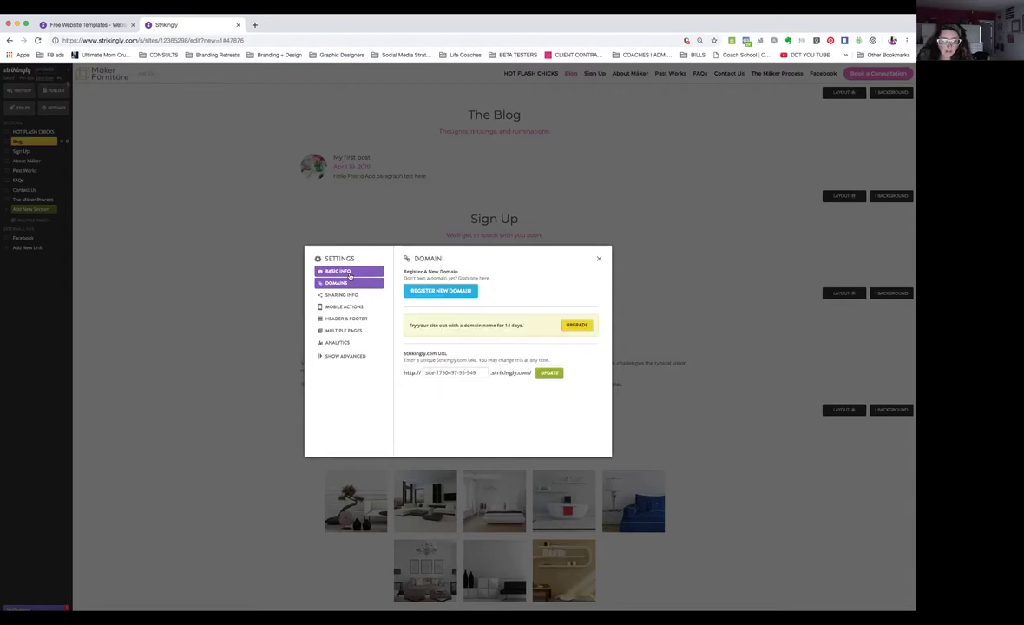
# - Set the site title to "Hot Flash Chicks" and the category to Personal in the site's basic information, and save
pyautogui.click(350, 272)
pyautogui.click(447, 282)
pyautogui.write('Hot F')
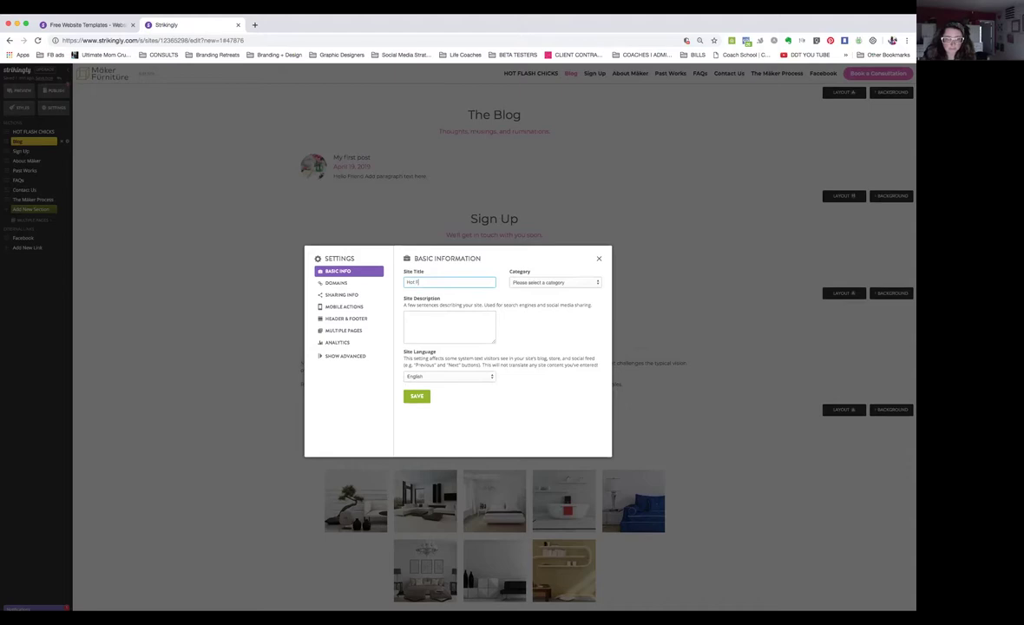
pyautogui.press('BackSpace')
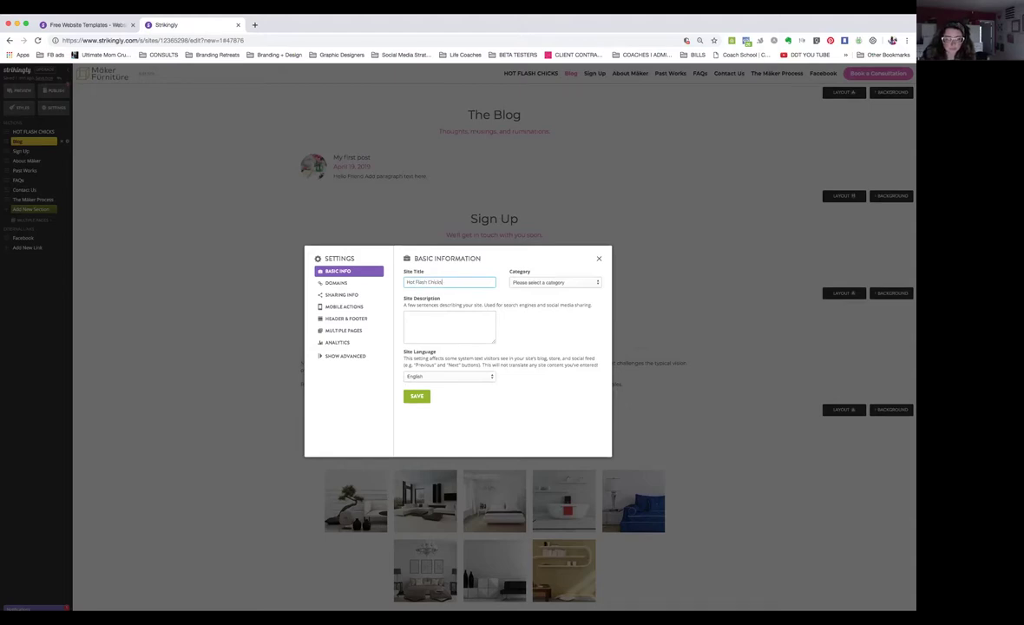
pyautogui.click(517, 283)
pyautogui.click(531, 288)
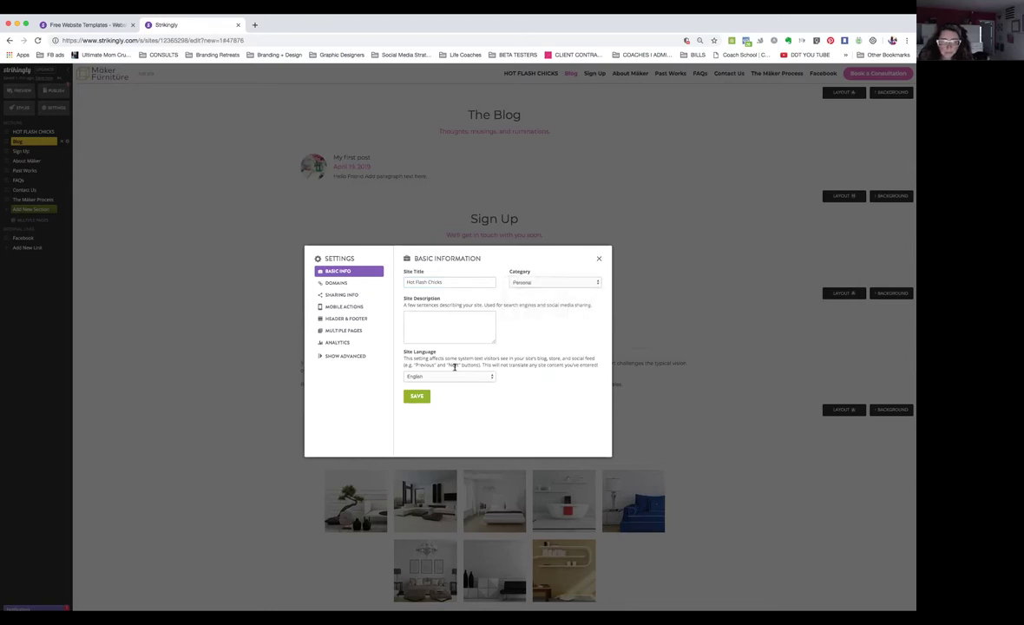
pyautogui.click(426, 395)
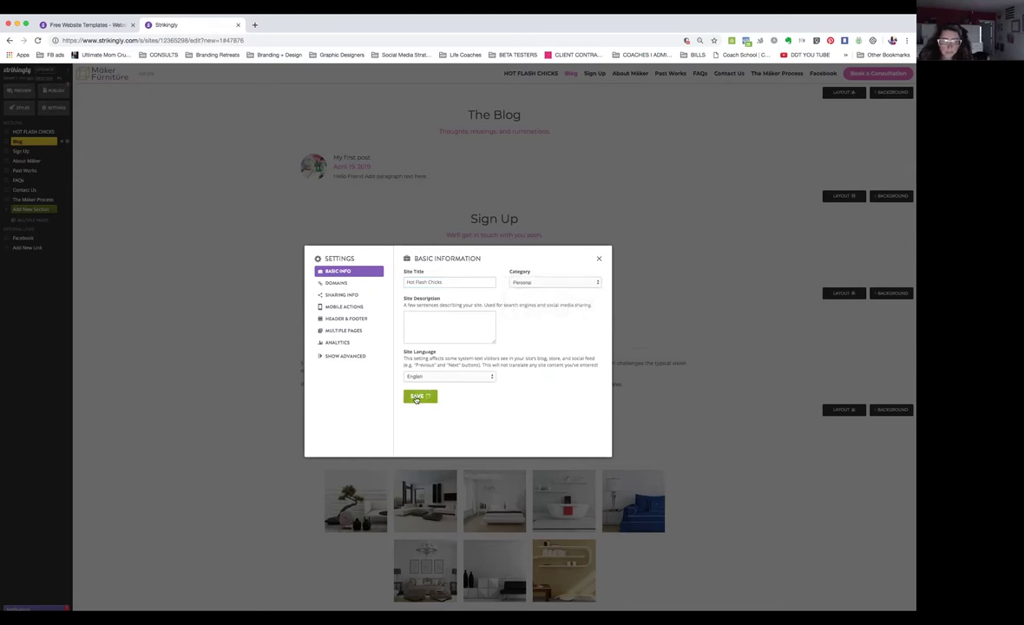
# - Update the site's Strikingly.com URL to "hotflashchicks" in the domain settings and close the settings
pyautogui.click(337, 283)
pyautogui.tripleClick(473, 372)
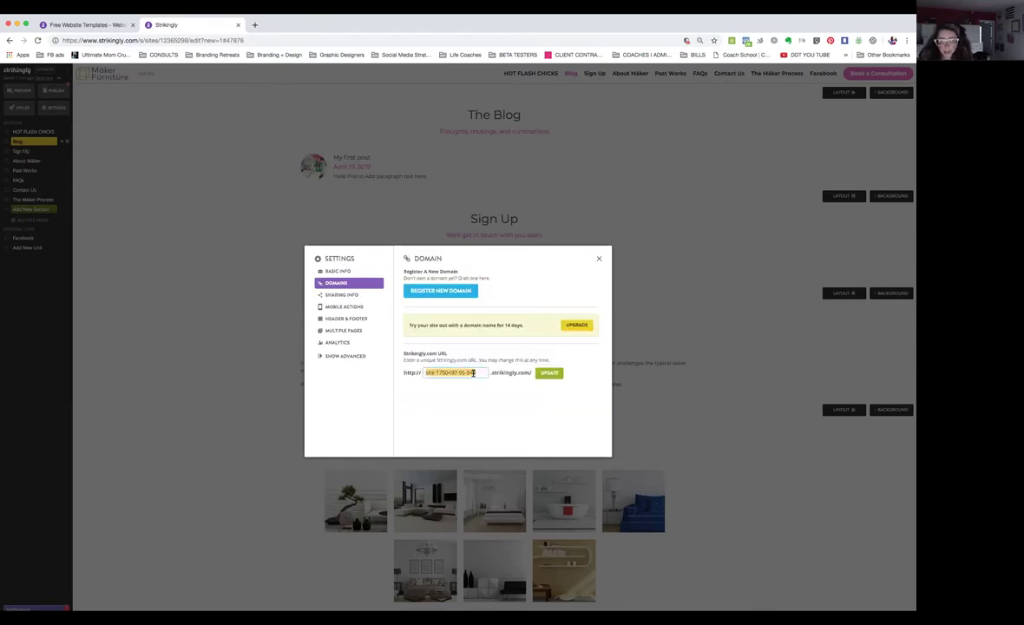
pyautogui.write('hotflashchicks')
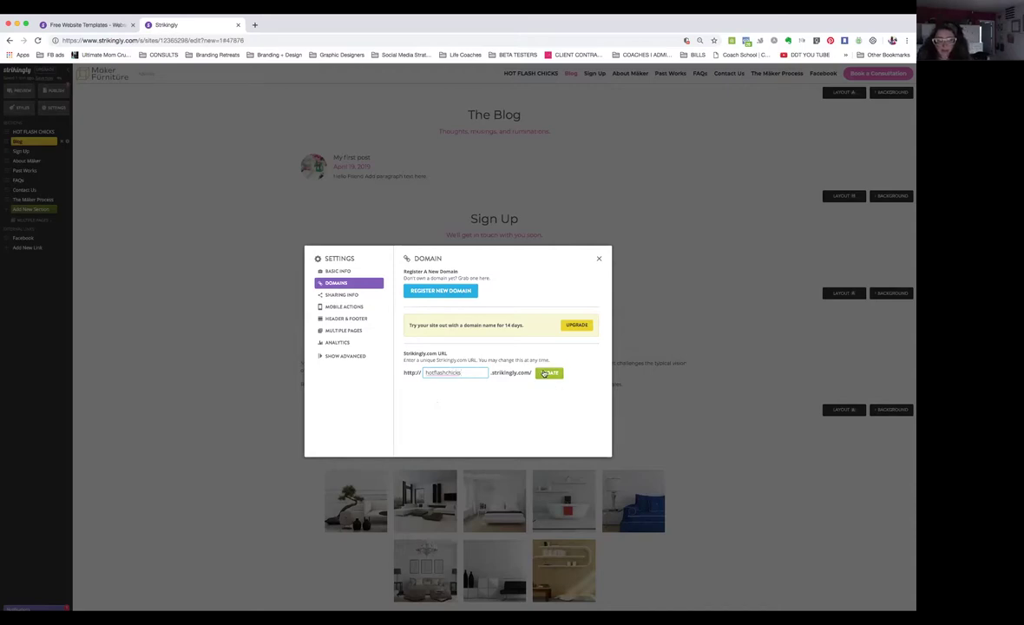
pyautogui.click(550, 373)
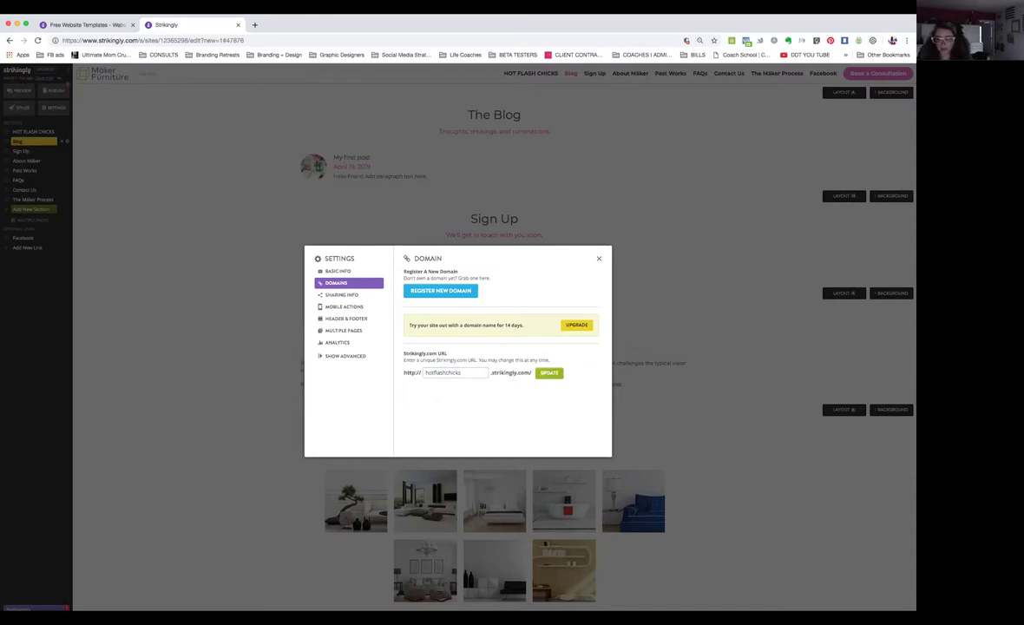
pyautogui.click(512, 346)
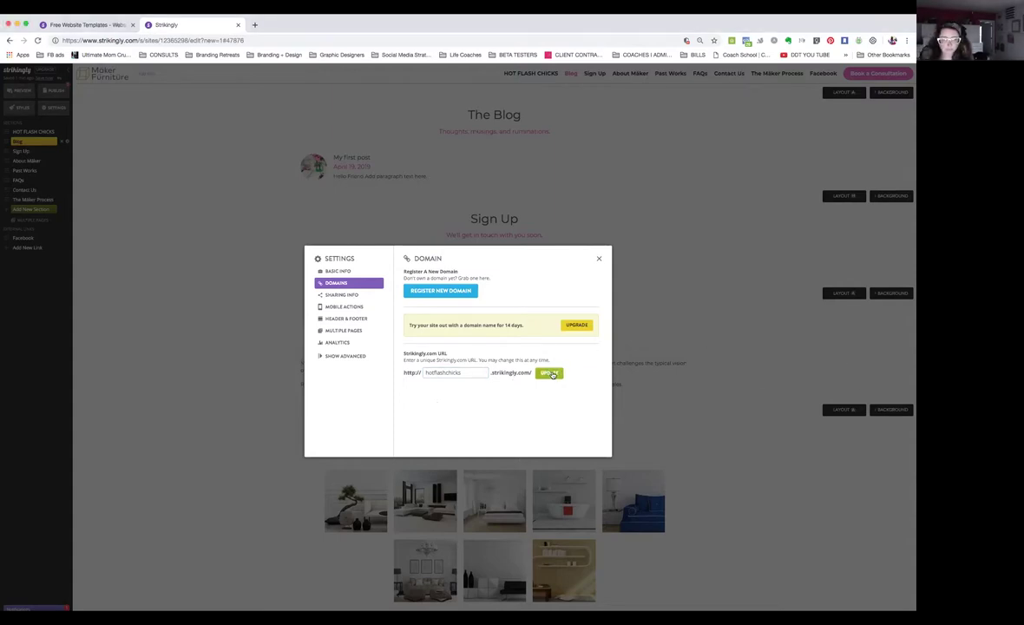
pyautogui.click(597, 260)
# - Go to the Blog section and open "My first post" for editing from the list of blog posts
pyautogui.scroll(5, 698, 286)
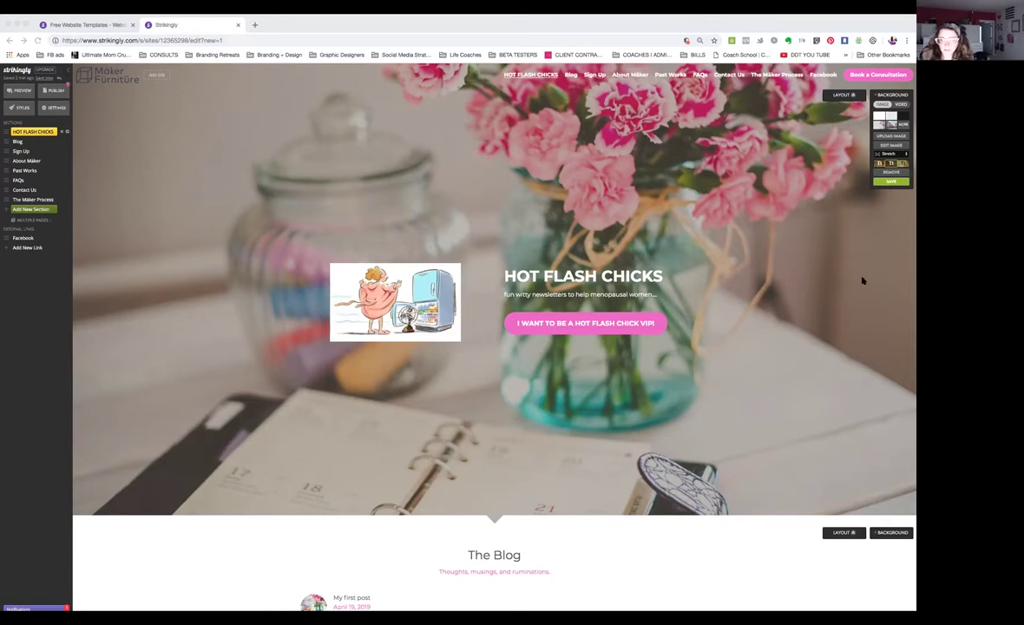
pyautogui.click(887, 278)
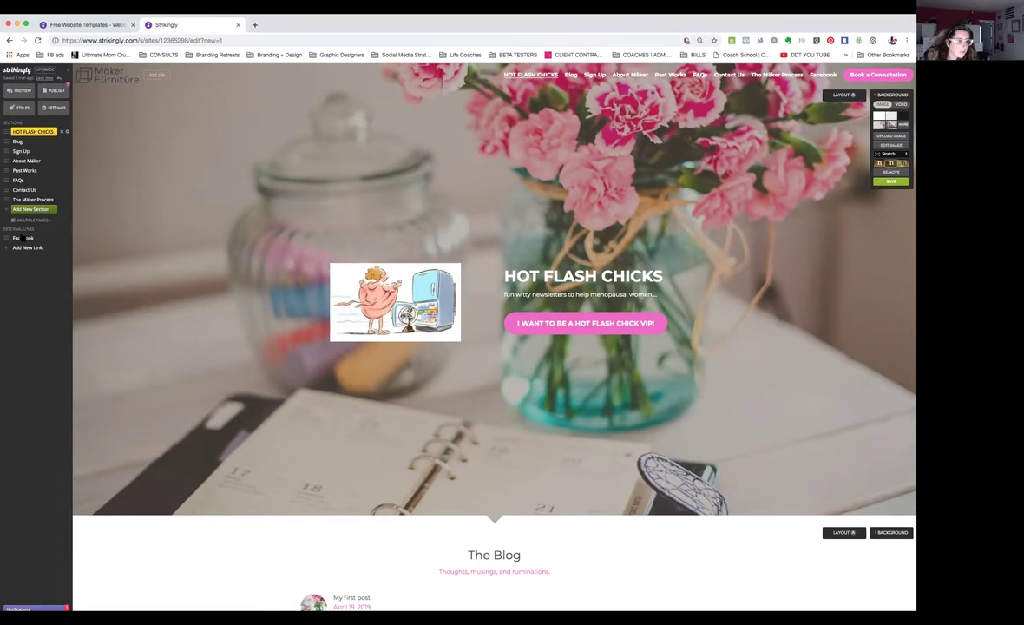
pyautogui.click(17, 141)
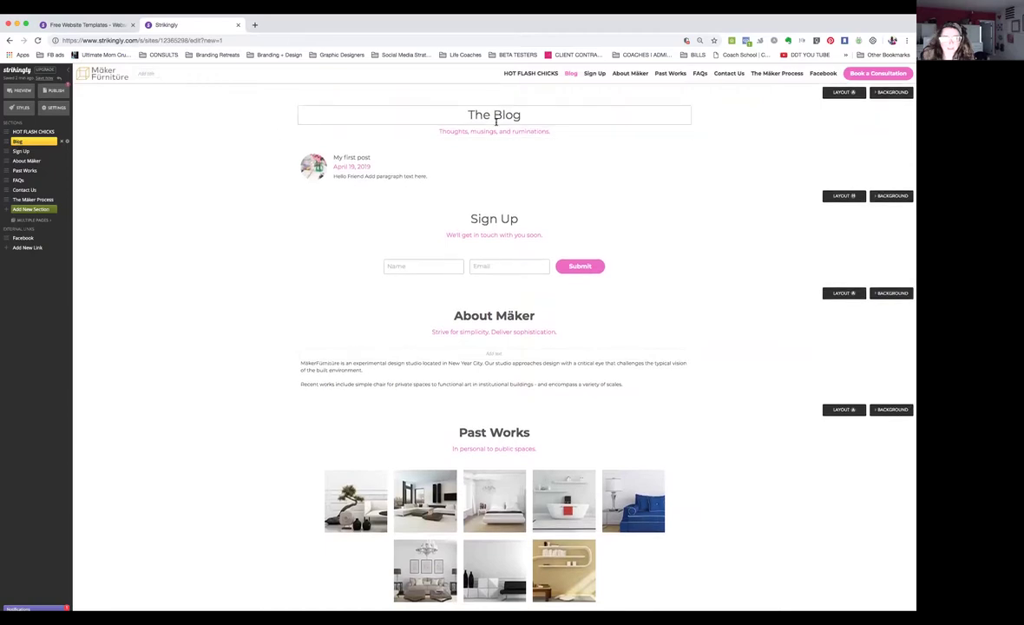
pyautogui.click(412, 168)
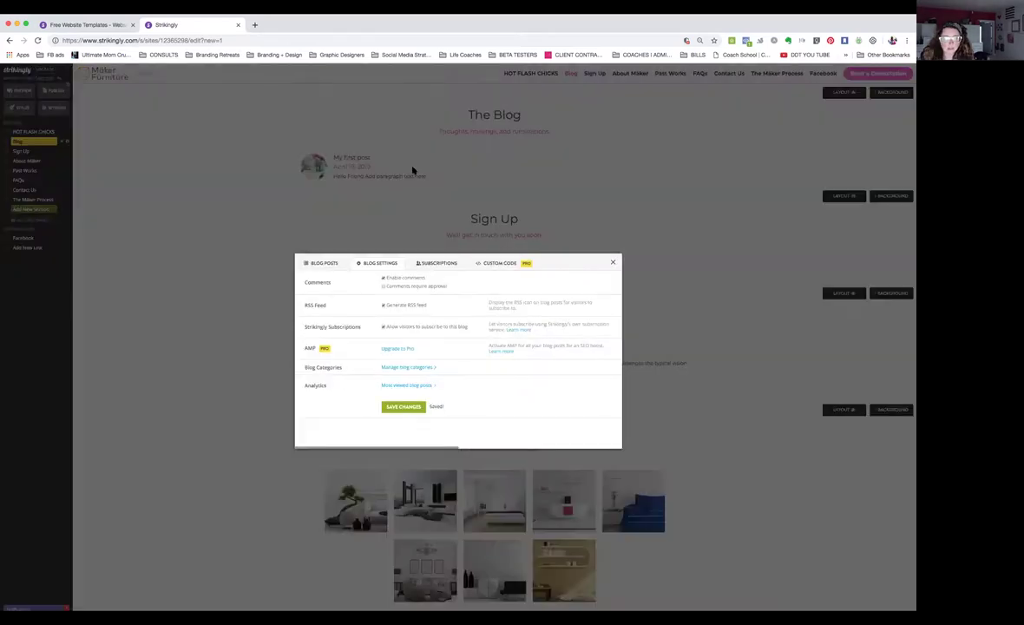
pyautogui.click(322, 263)
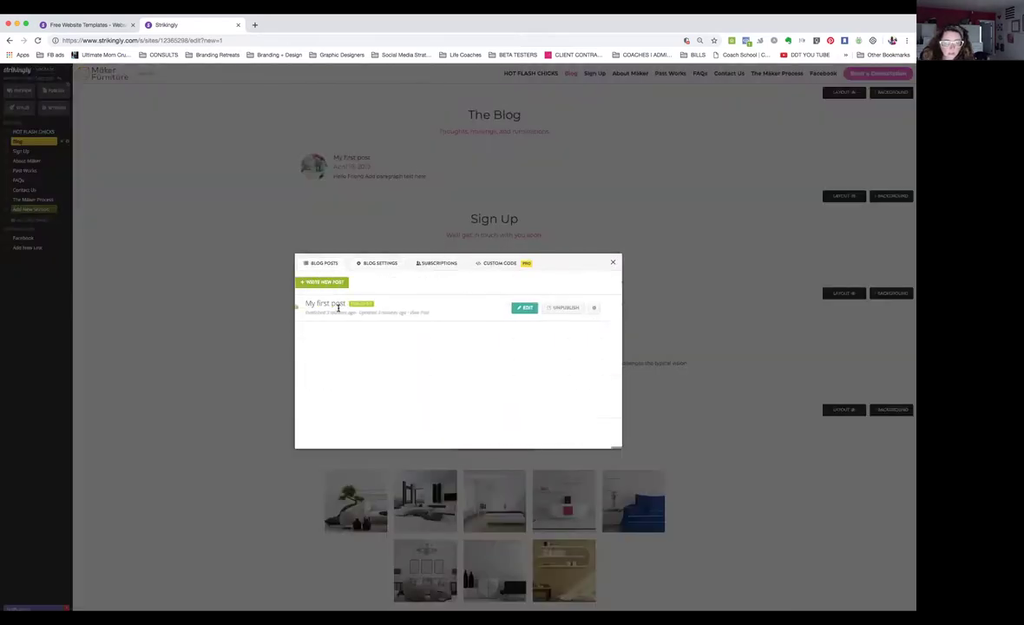
pyautogui.click(535, 308)
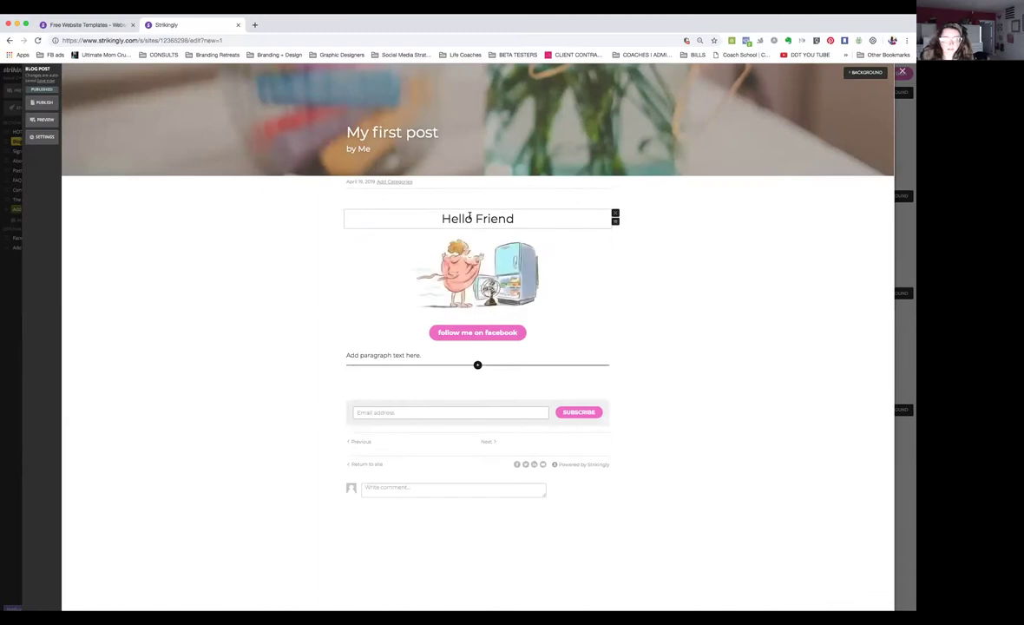
# - Replace the post's "Hello Friend" heading with "All Aboard the Menopause Train"
pyautogui.tripleClick(470, 217)
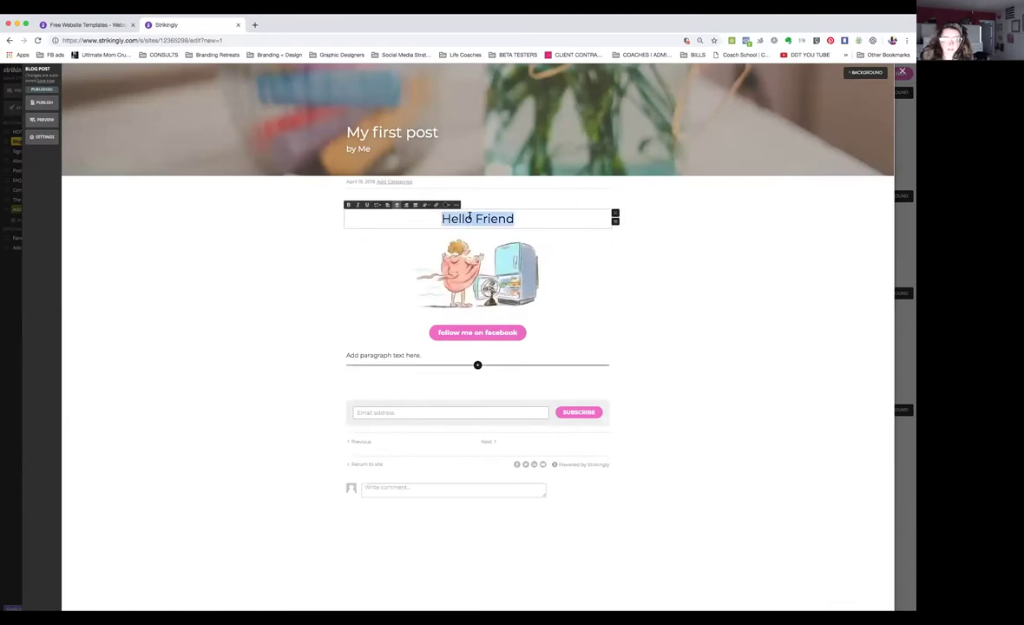
pyautogui.write('All Aboard the Menopause Train')
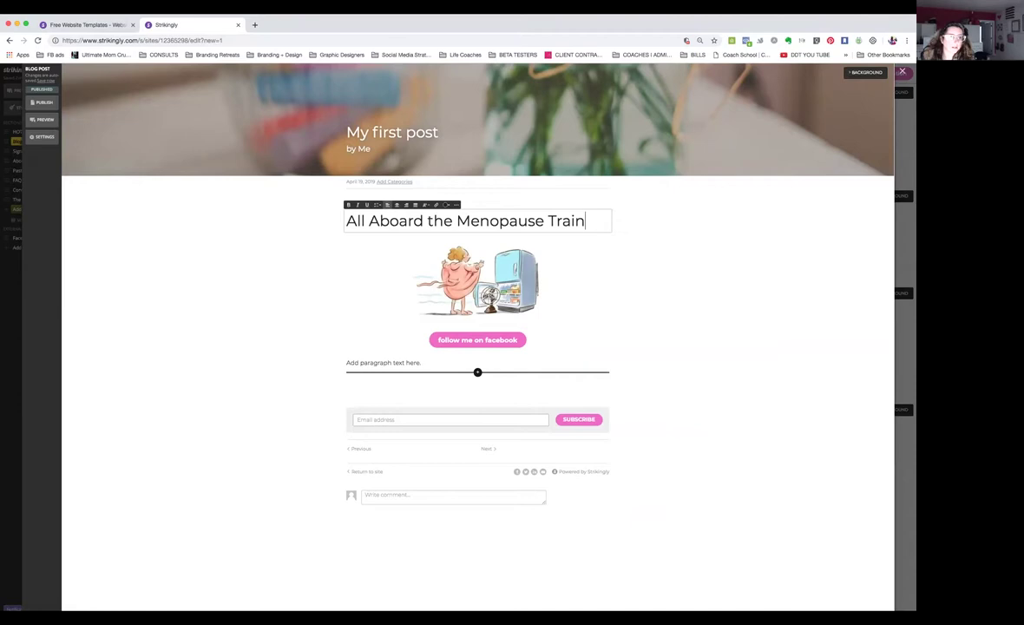
pyautogui.press('super+Tab')
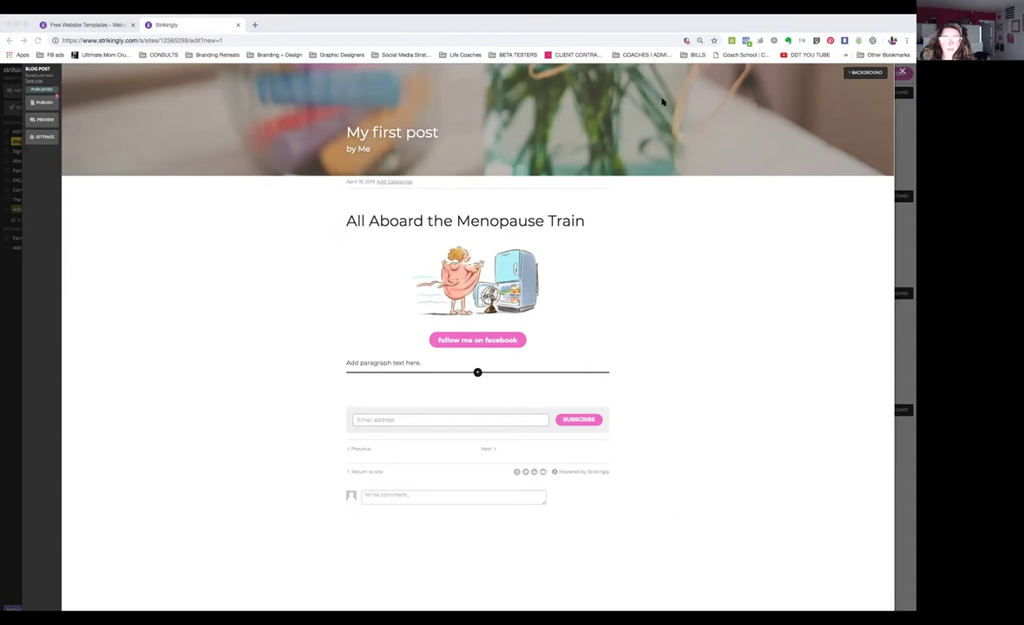
pyautogui.click(624, 78)
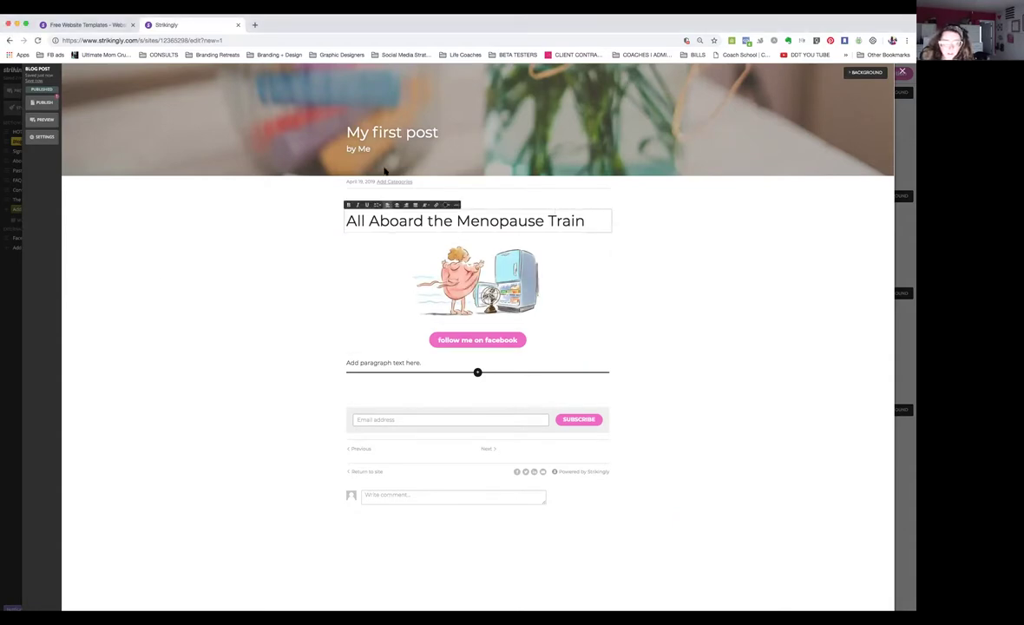
# - Change the byline under the post title to "by Hot Flash Chick"
pyautogui.click(359, 151)
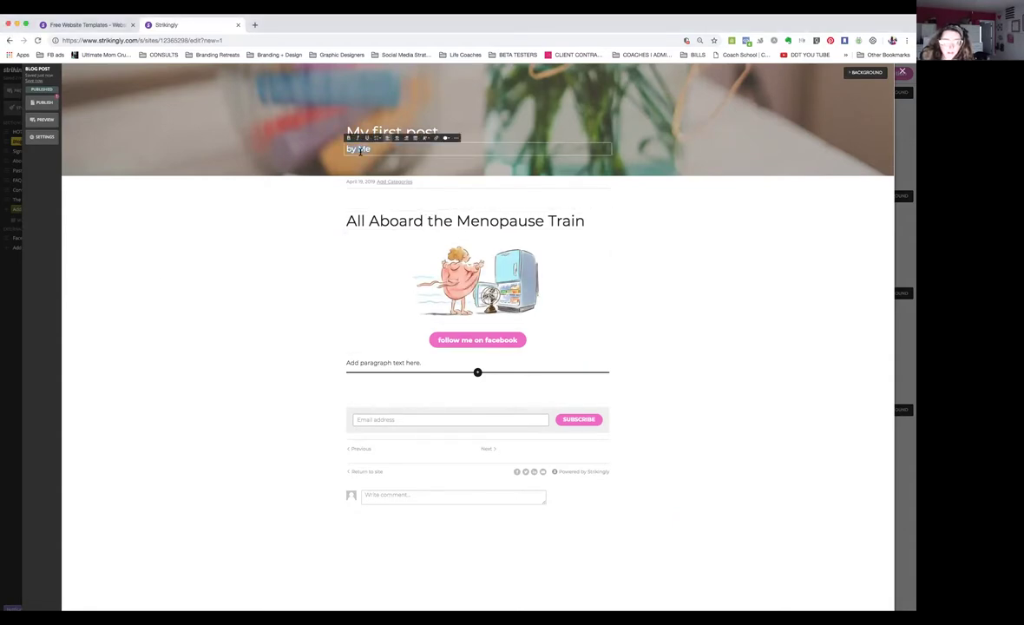
pyautogui.moveTo(346, 149); pyautogui.dragTo(382, 151)
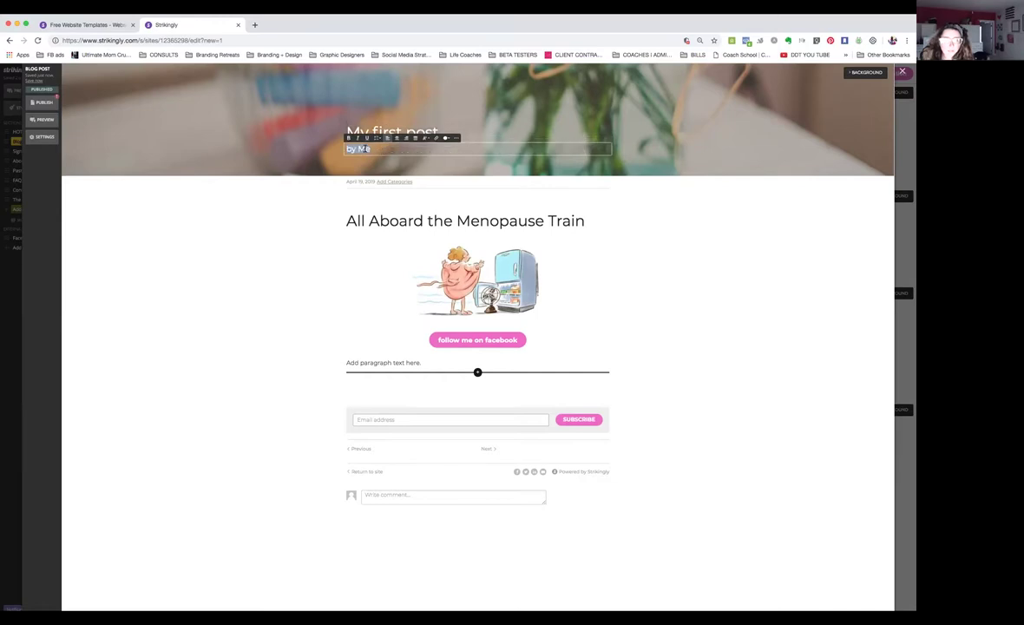
pyautogui.write('Hot F')
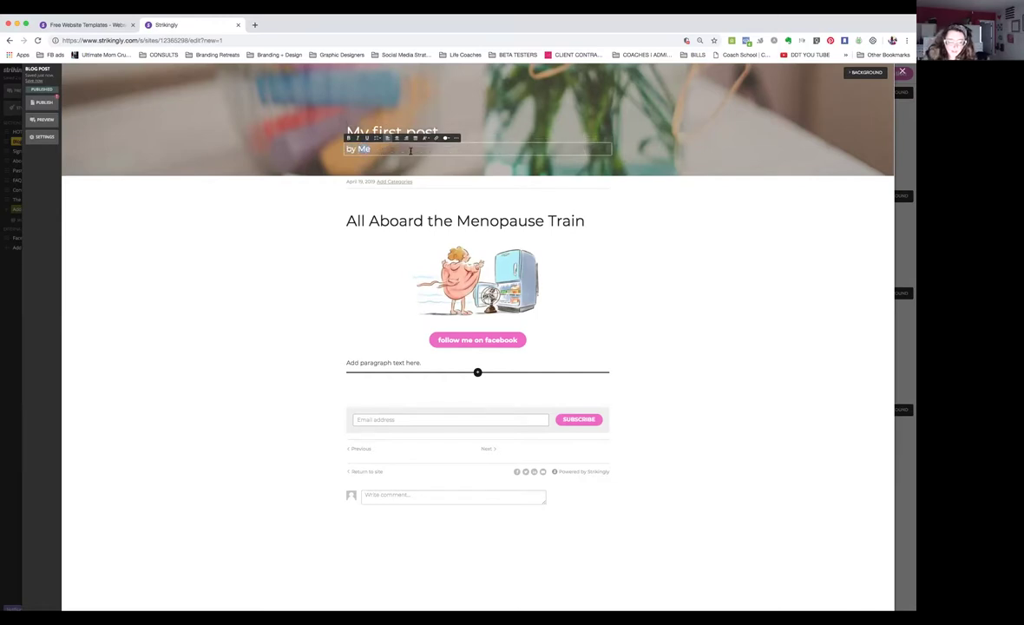
pyautogui.write('lash Chick')
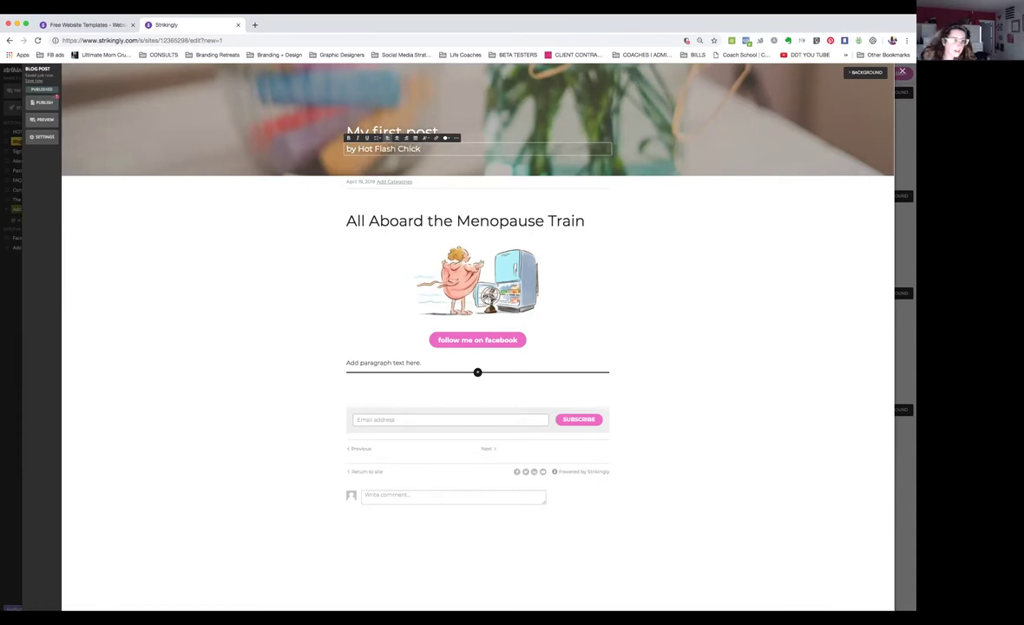
# - Replace the placeholder paragraph below the Facebook button with the copied article text beginning "Fatigue, mood swings, weight gain"
pyautogui.click(870, 52)
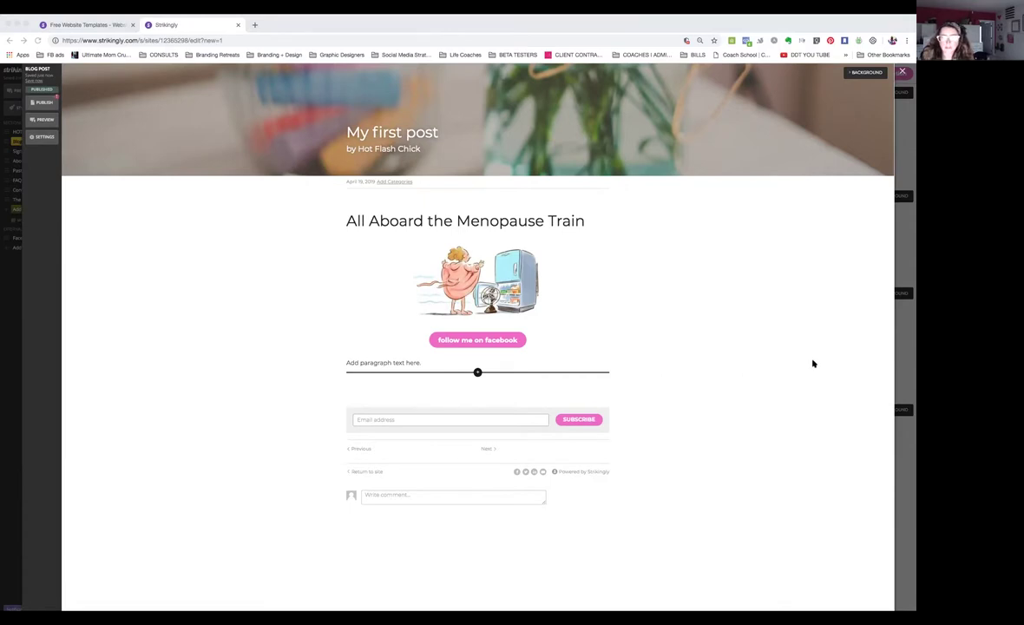
pyautogui.click(418, 148)
pyautogui.click(374, 363)
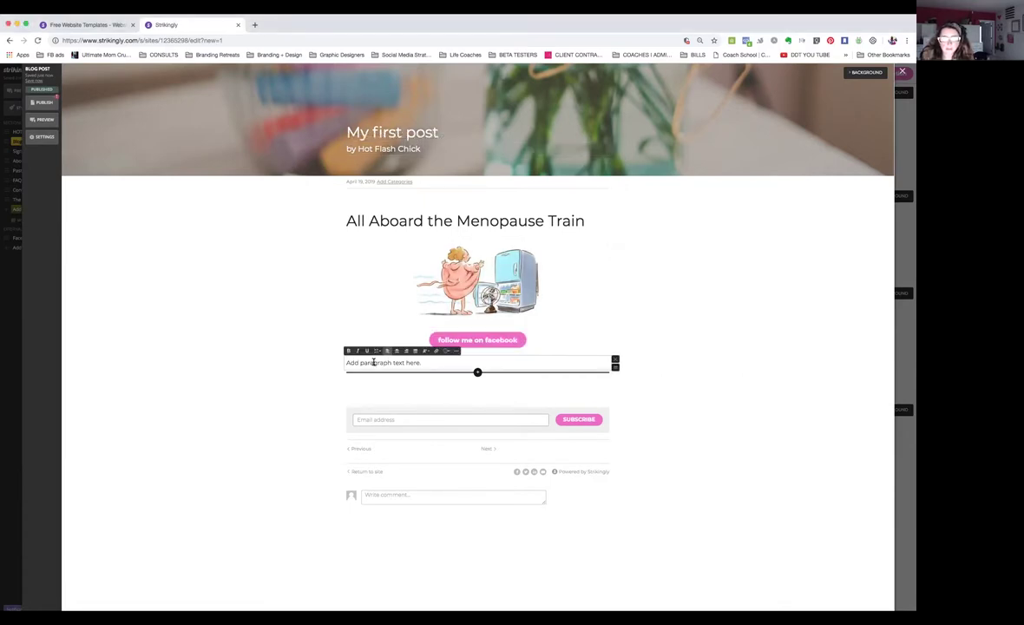
pyautogui.press('super+v')
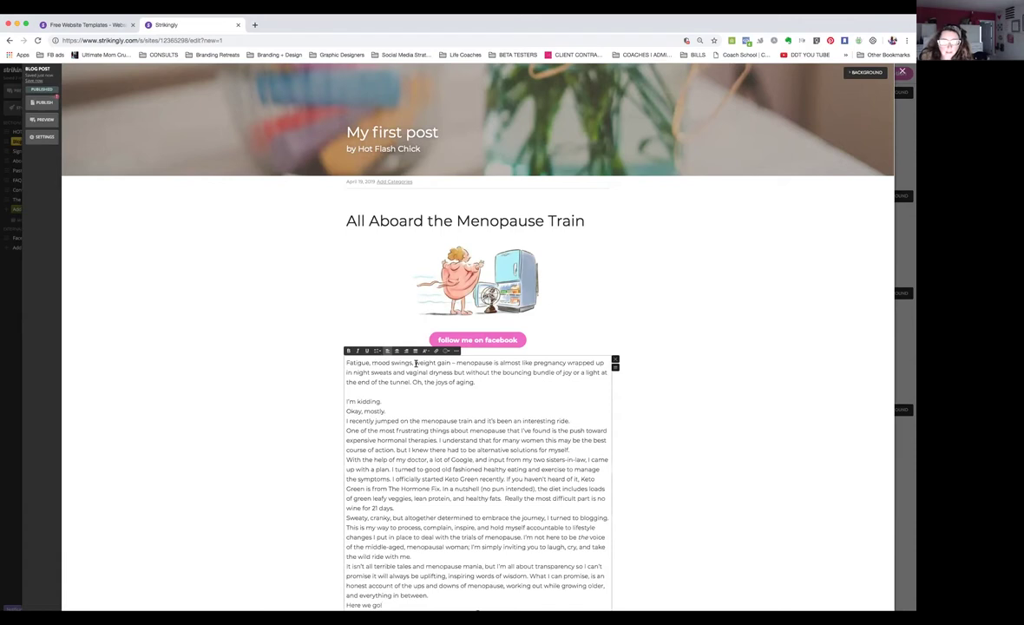
pyautogui.click(683, 382)
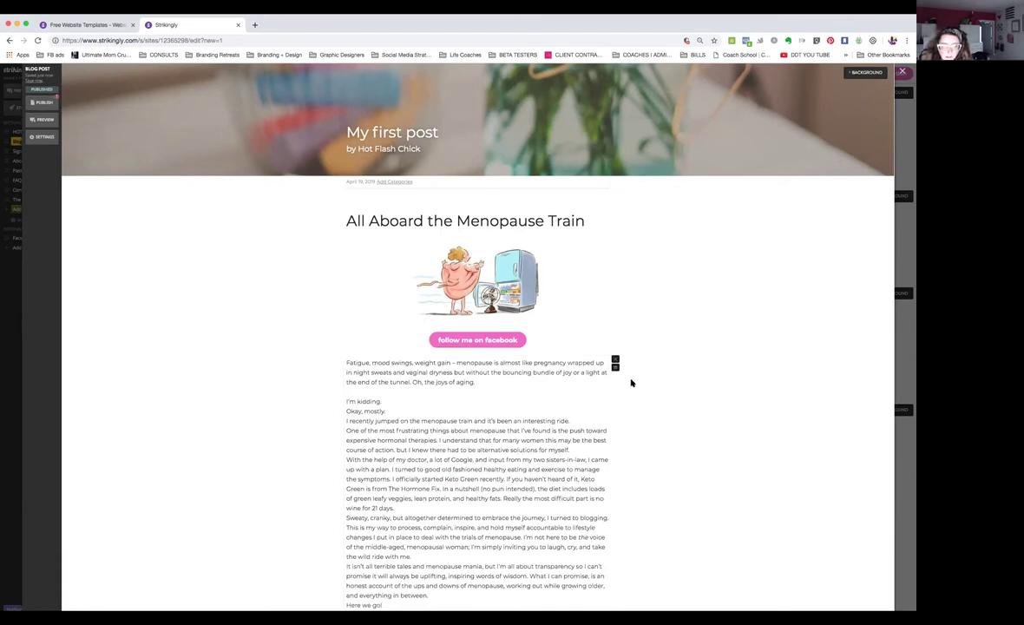
# - Make the opening paragraph, from "Fatigue, mood swings" to "the joys of aging", bold and pink
pyautogui.click(414, 400)
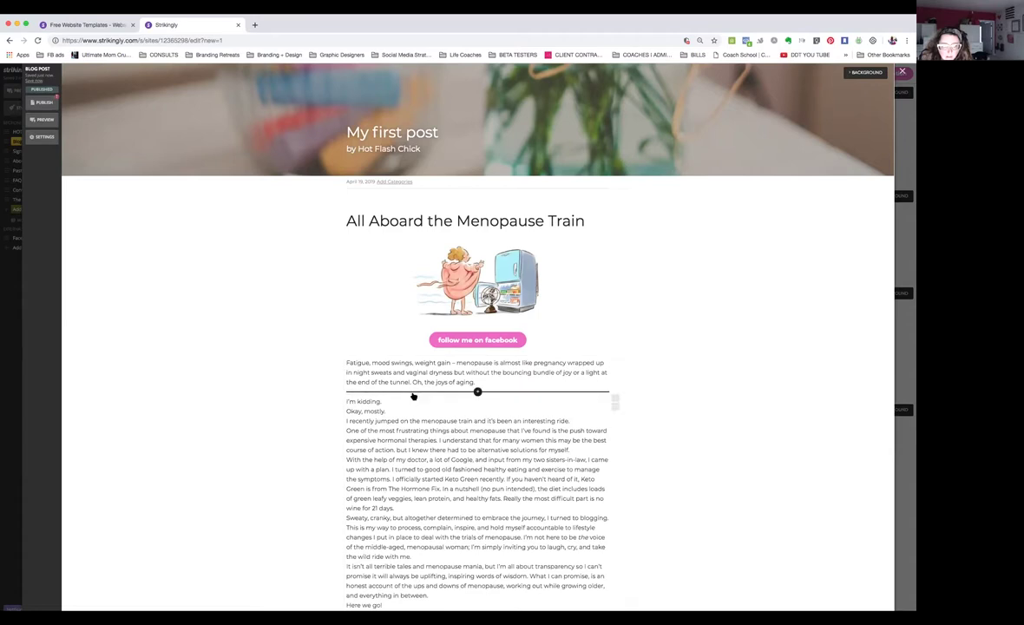
pyautogui.click(448, 381)
pyautogui.moveTo(482, 379); pyautogui.dragTo(332, 355)
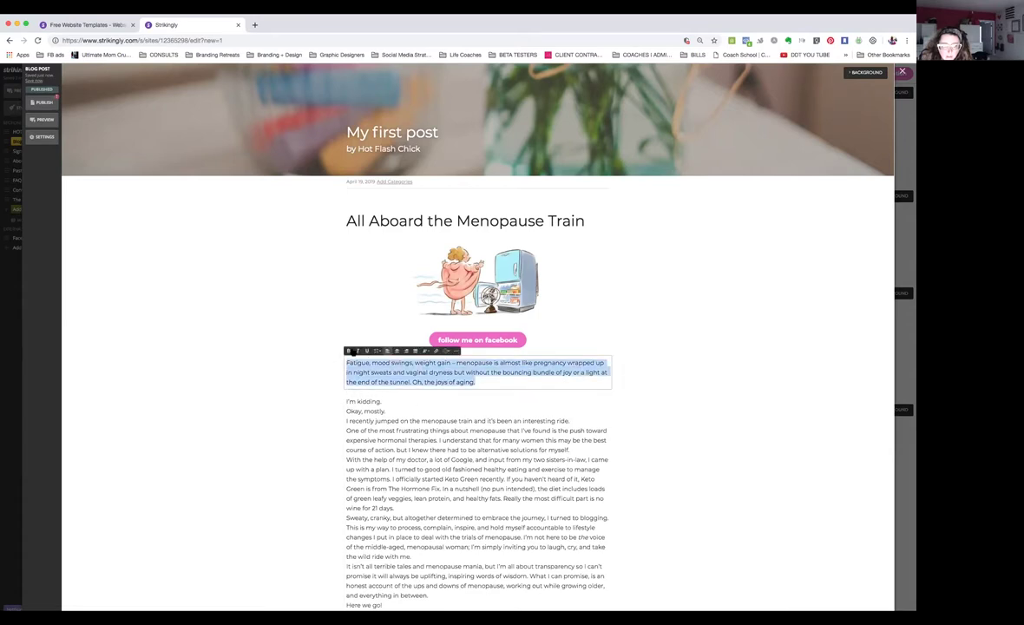
pyautogui.click(349, 351)
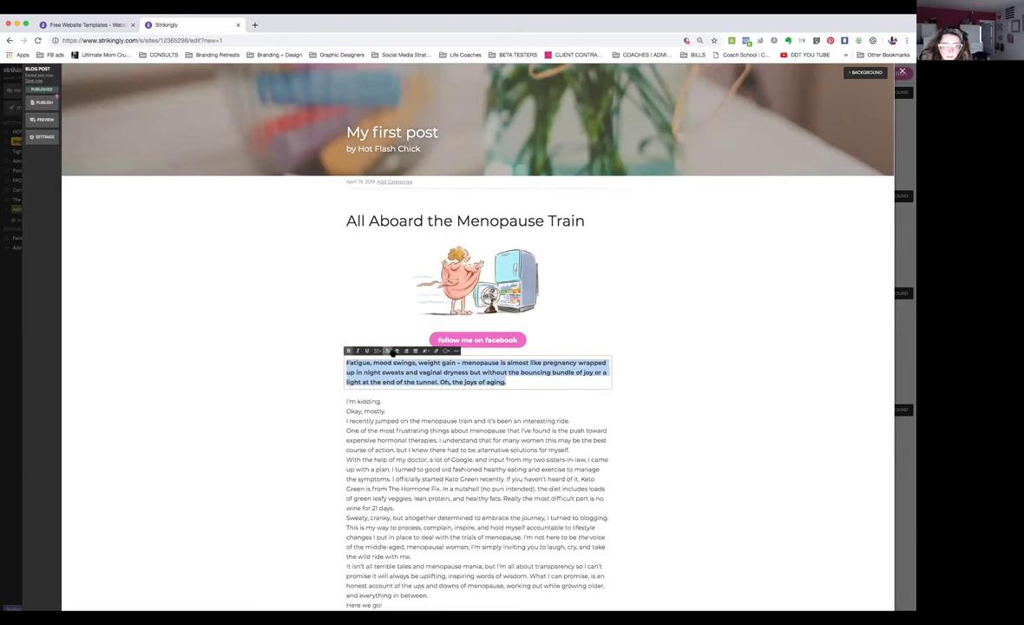
pyautogui.click(425, 351)
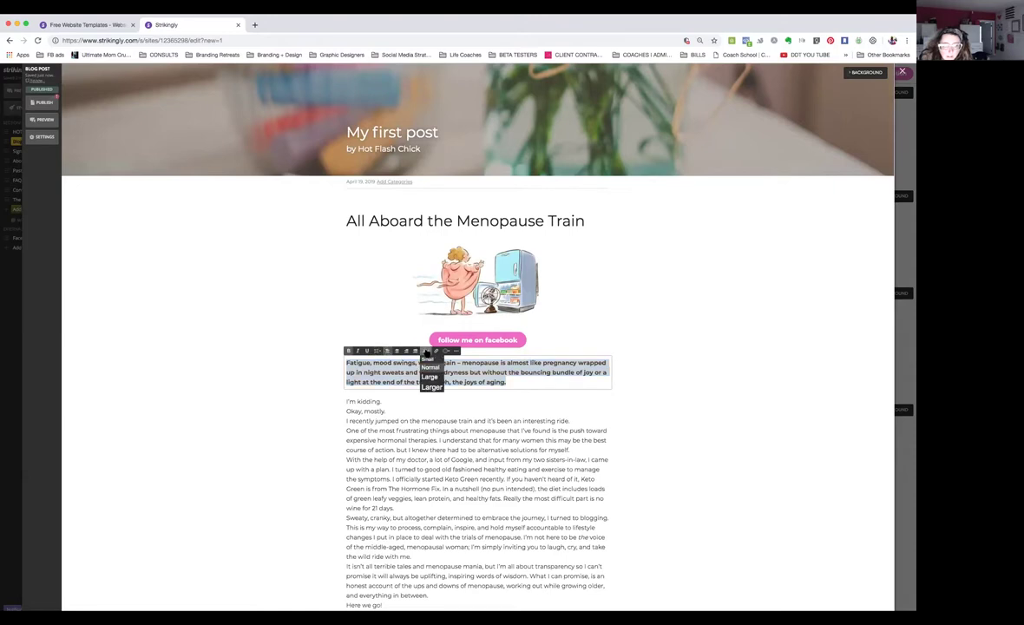
pyautogui.click(435, 350)
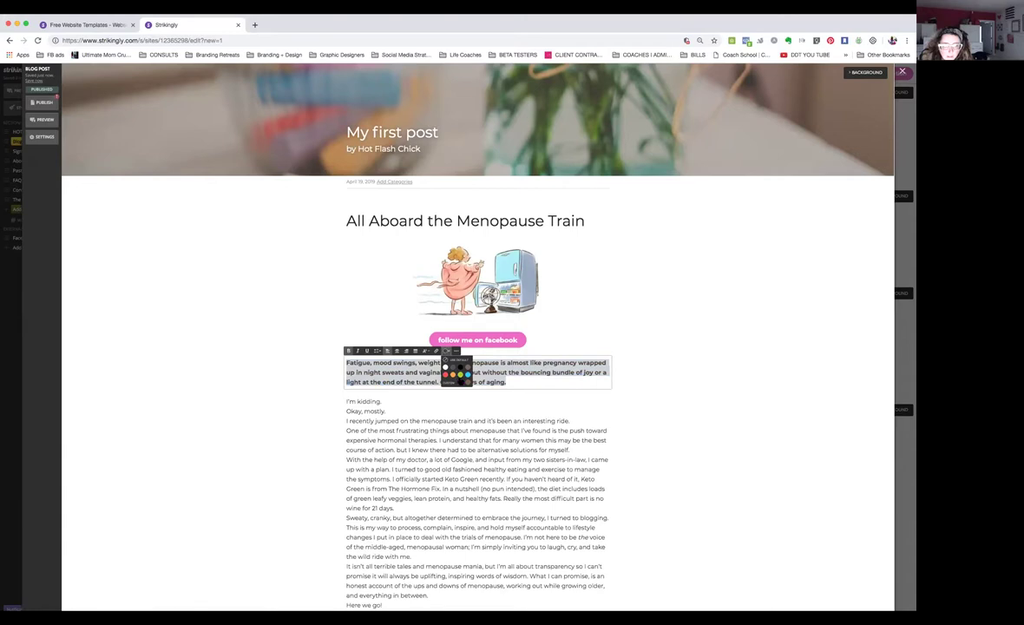
pyautogui.click(461, 379)
pyautogui.click(642, 361)
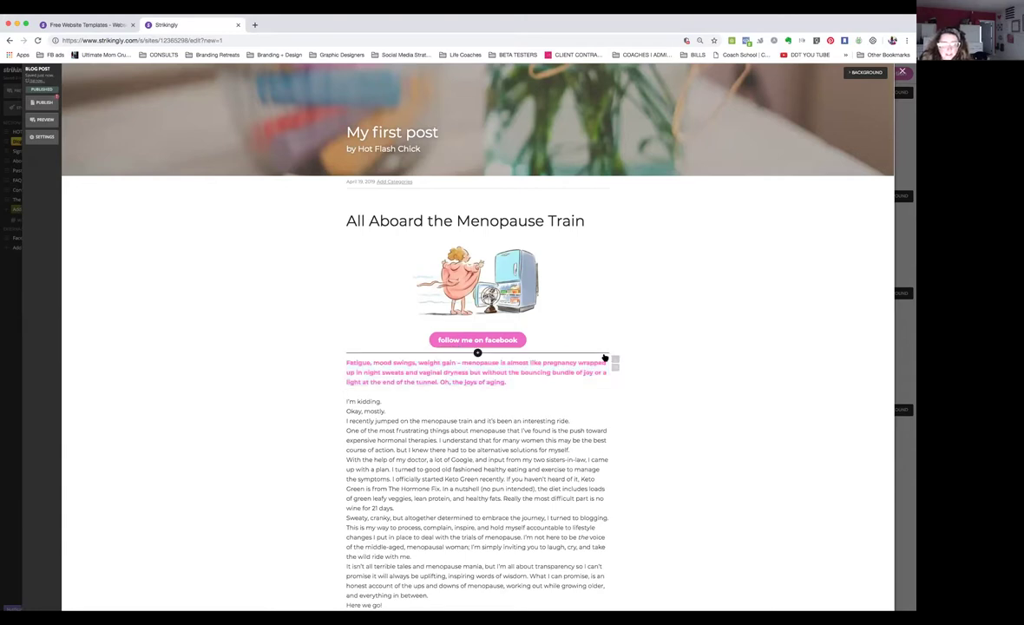
# - Insert a blank line after each of the first four paragraphs of the body text, from "I'm kidding." to "alternative solutions for myself."
pyautogui.click(402, 400)
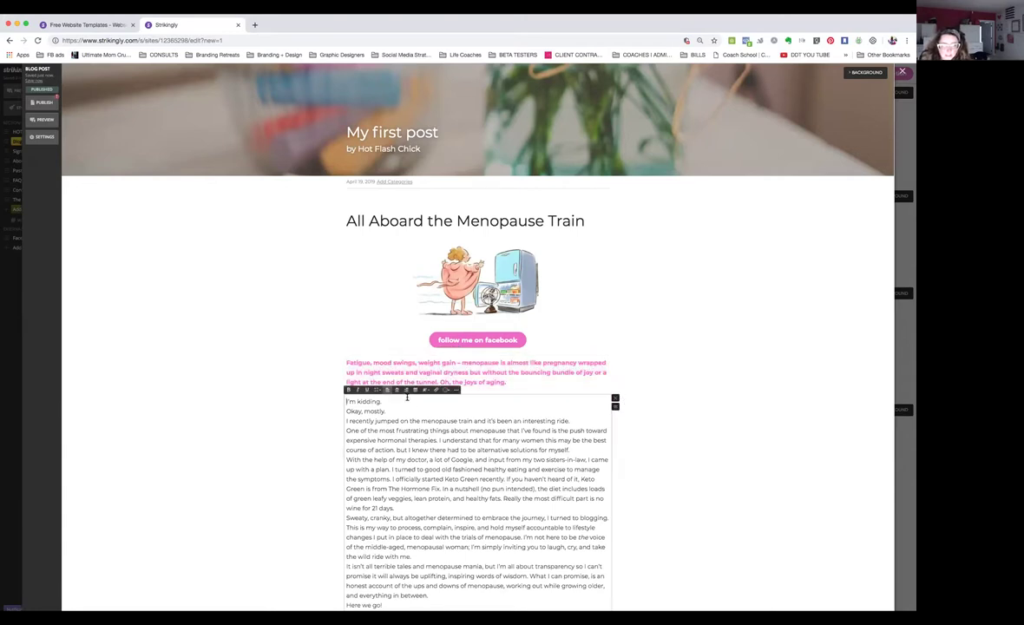
pyautogui.press('Return')
pyautogui.click(395, 420)
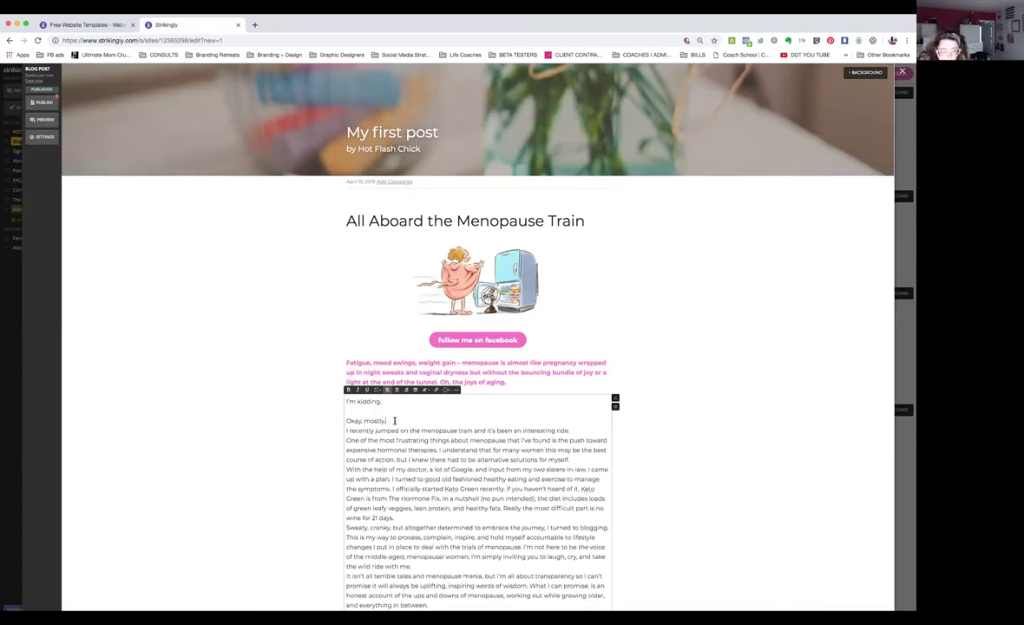
pyautogui.press('Return')
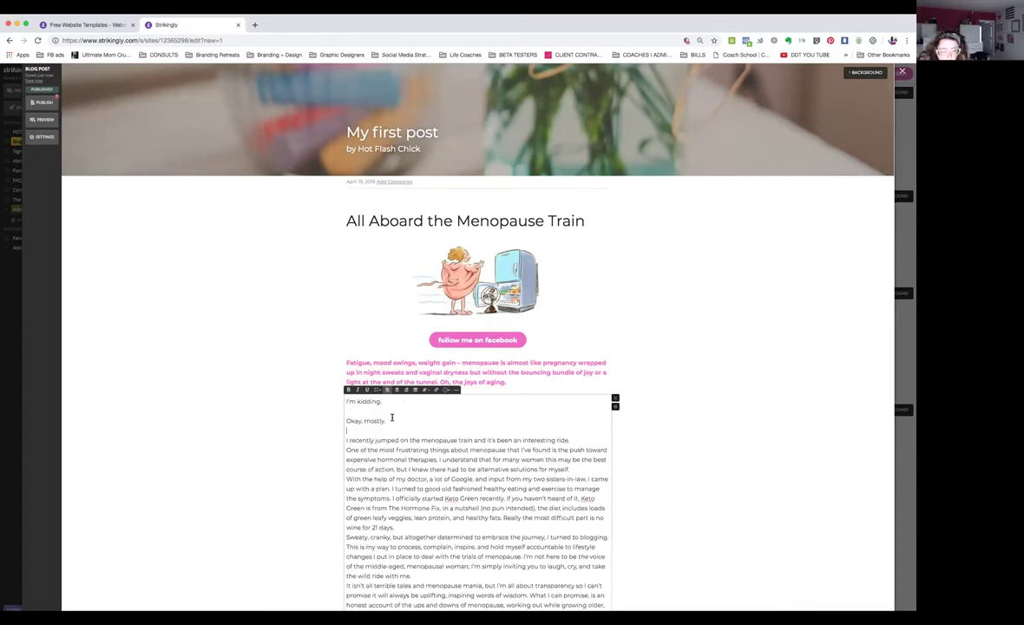
pyautogui.click(573, 439)
pyautogui.press('Return')
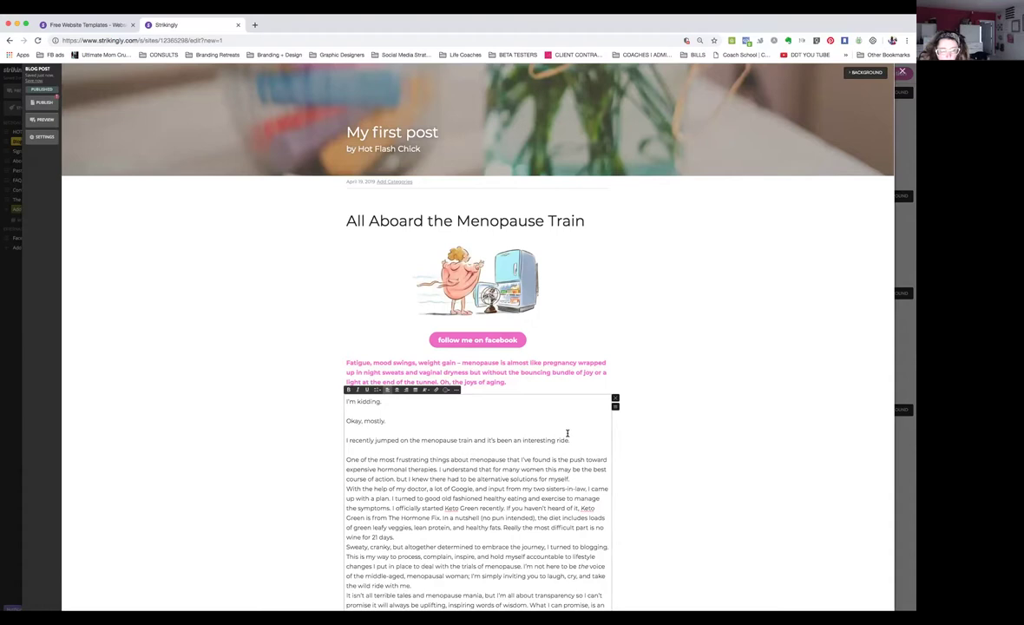
pyautogui.click(575, 478)
pyautogui.press('Return')
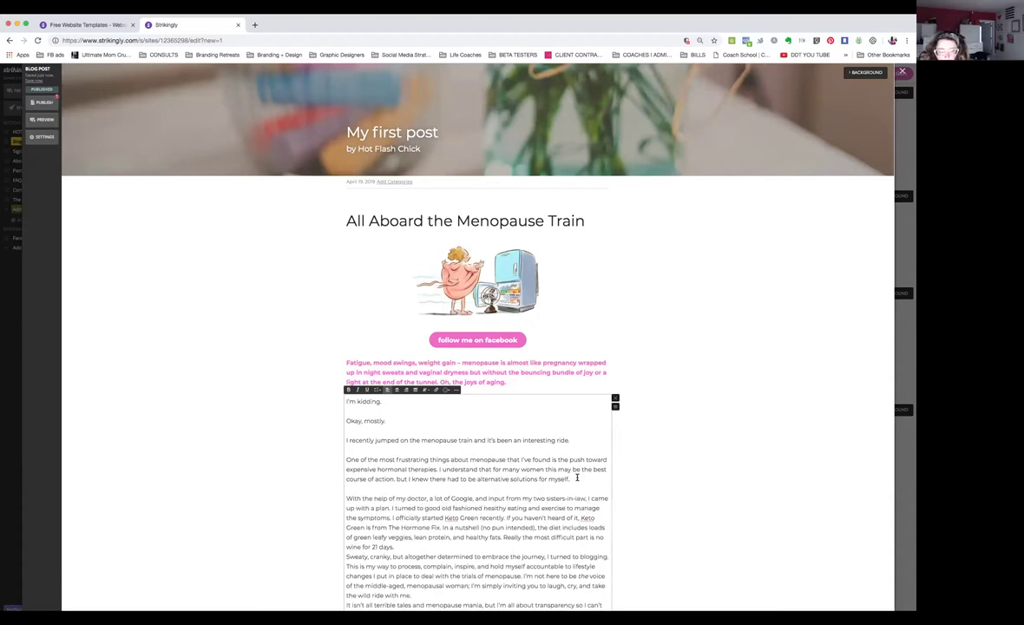
# - Make the sentence from "With the help of my doctor" to "came up with a plan." bold, Larger and pink
pyautogui.scroll(-4, 576, 477)
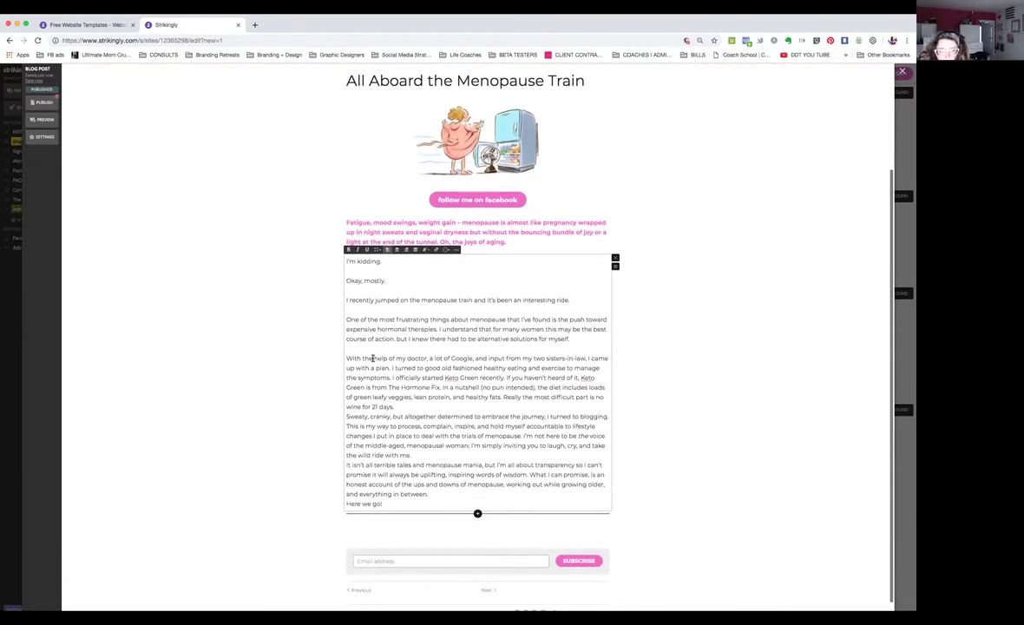
pyautogui.moveTo(346, 357); pyautogui.dragTo(392, 365)
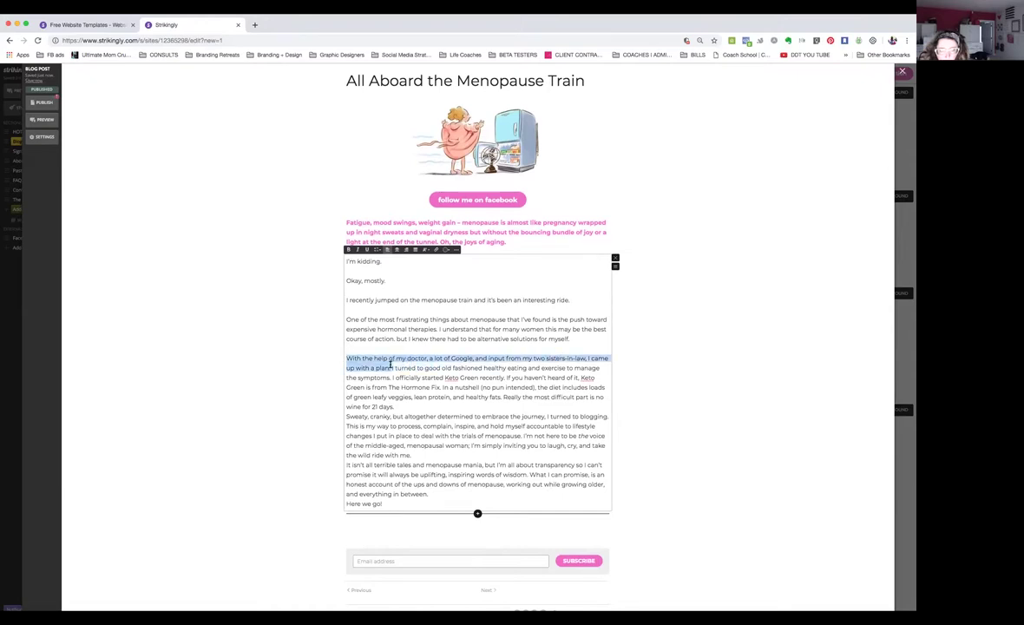
pyautogui.hotkey('ctrl', 'b')
pyautogui.click(425, 250)
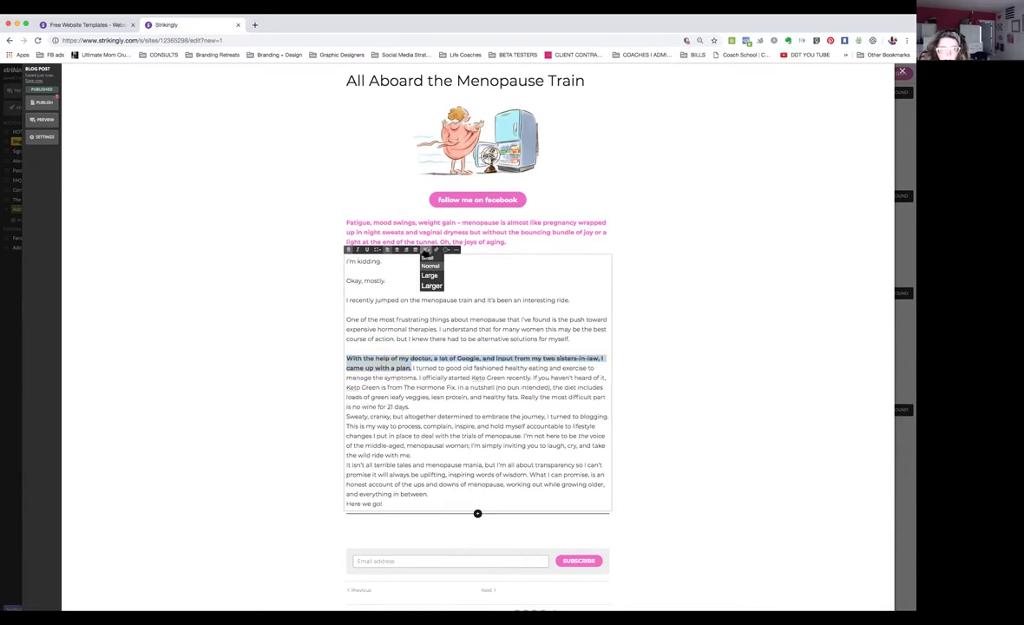
pyautogui.click(435, 283)
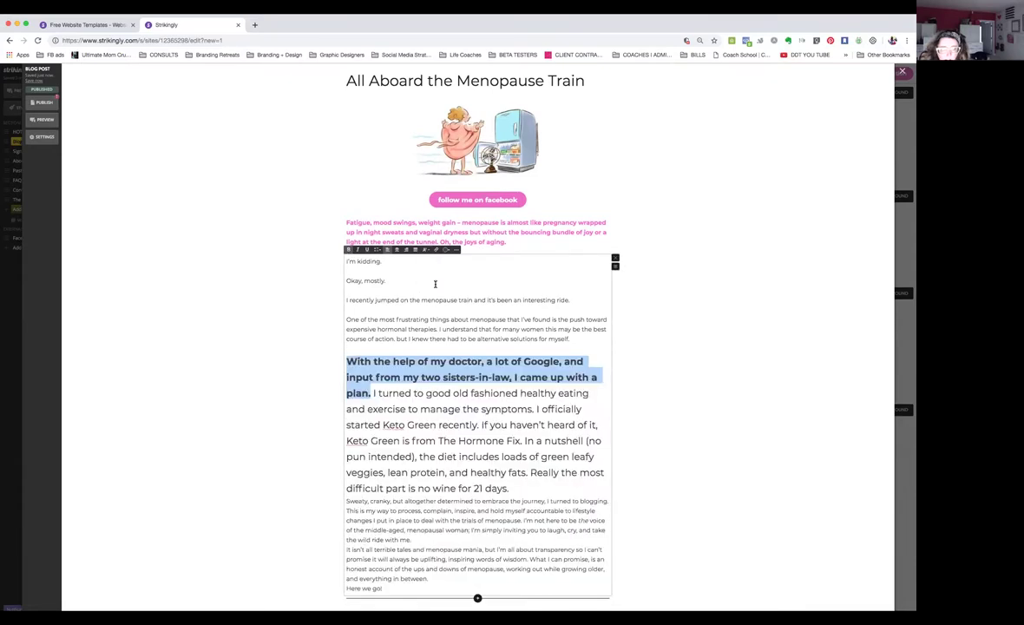
pyautogui.click(446, 249)
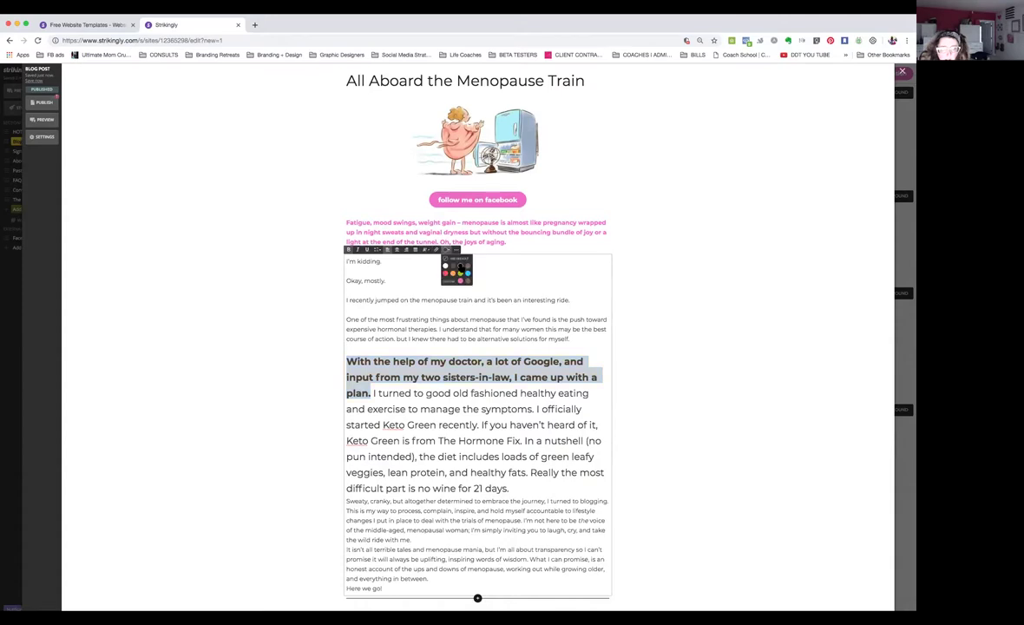
pyautogui.click(461, 280)
pyautogui.click(473, 393)
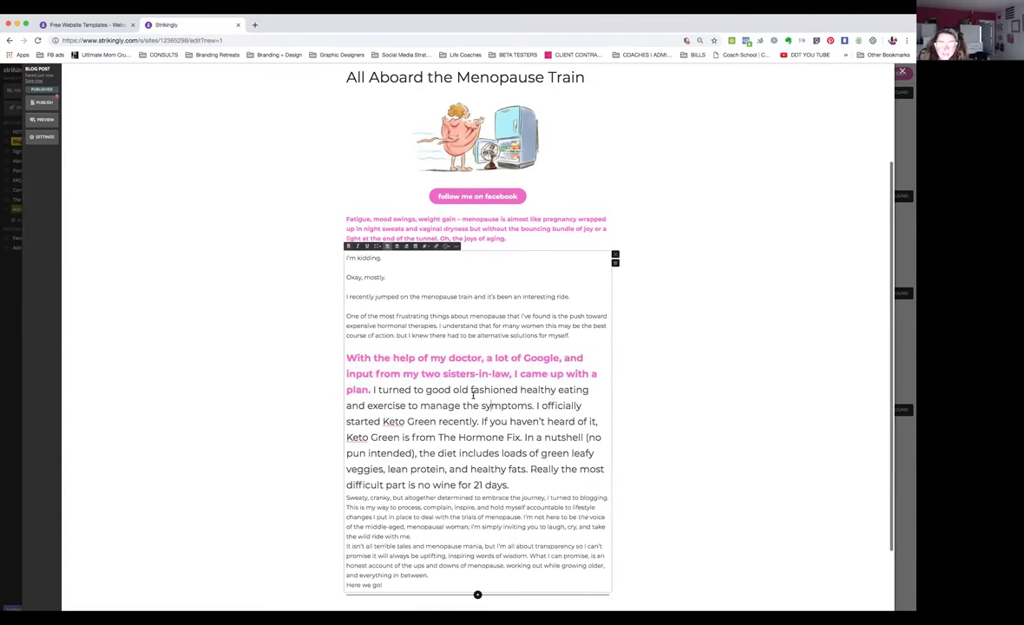
# - Separate "I turned to good old fashioned" from the pink sentence with a blank line, and add another after "21 days."
pyautogui.scroll(-2, 405, 338)
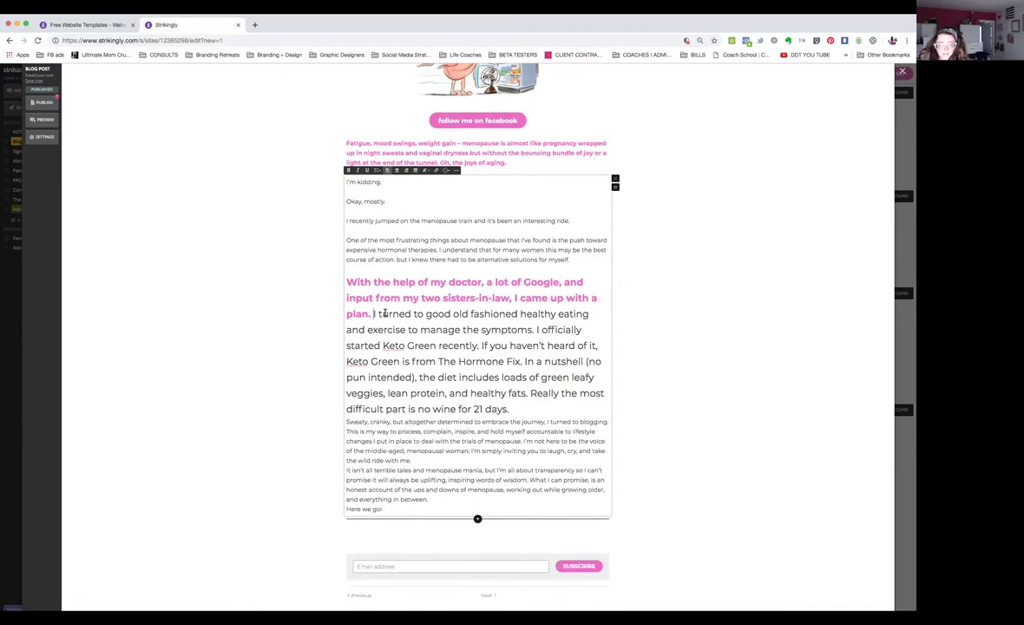
pyautogui.press('Return')
pyautogui.press('Return')
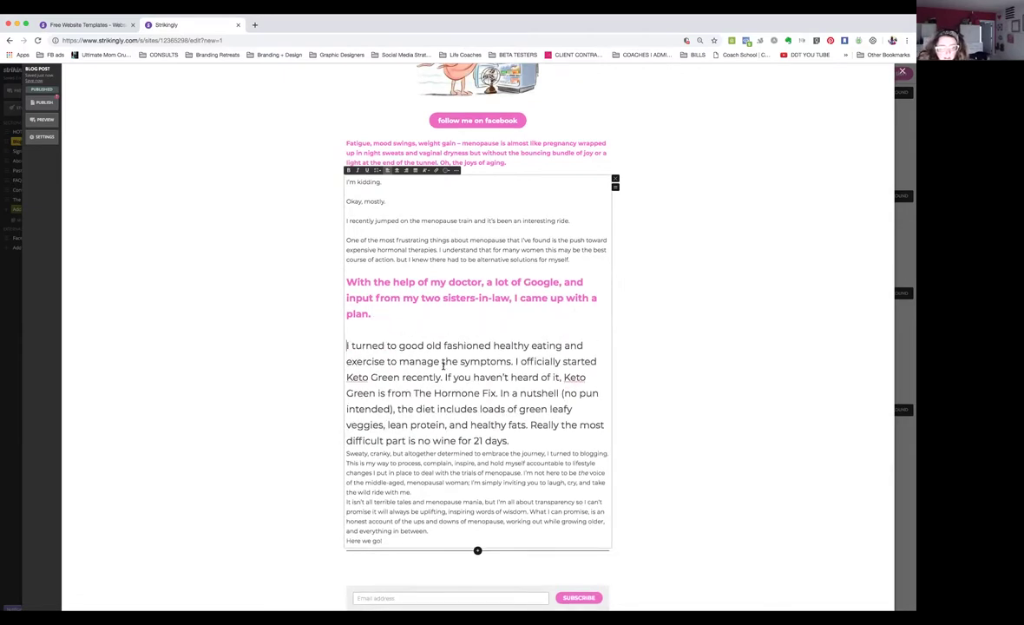
pyautogui.click(526, 443)
pyautogui.press('Return')
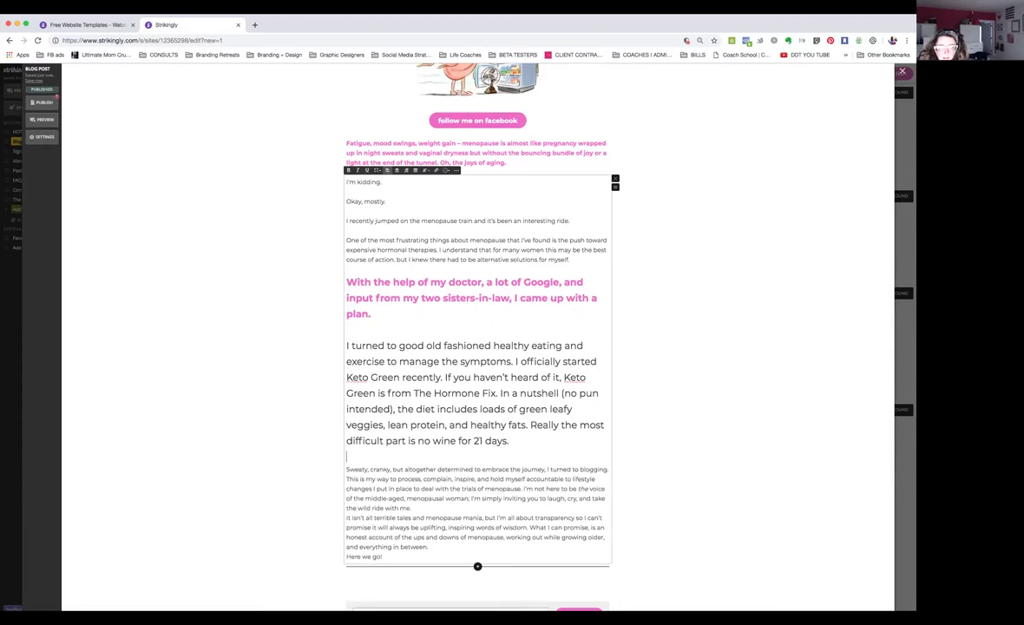
# - Set the text size of the paragraph from "I turned to good old fashioned" to "21 days." to Normal
pyautogui.moveTo(524, 442); pyautogui.dragTo(365, 289)
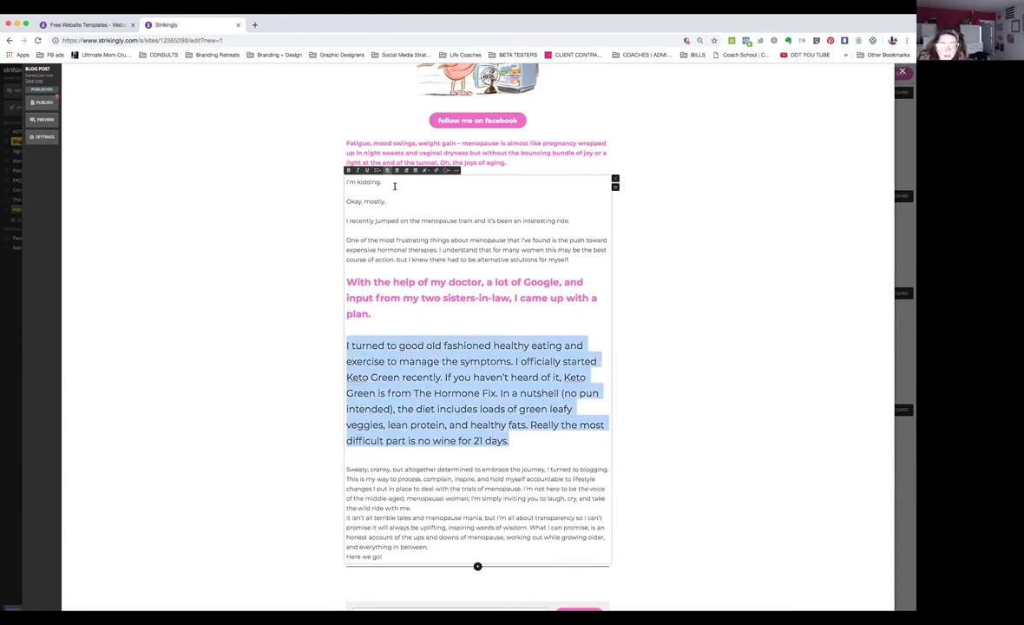
pyautogui.click(424, 170)
pyautogui.click(430, 186)
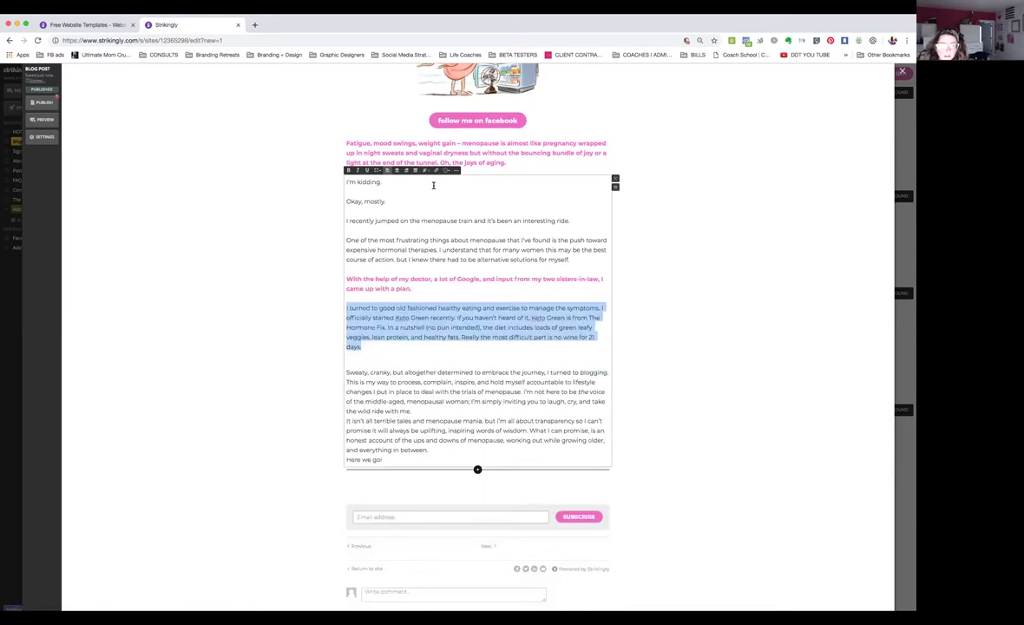
# - Replace the oversized blank line after "21 days." with a regular one and add a blank line after "wild ride with me."
pyautogui.click(365, 354)
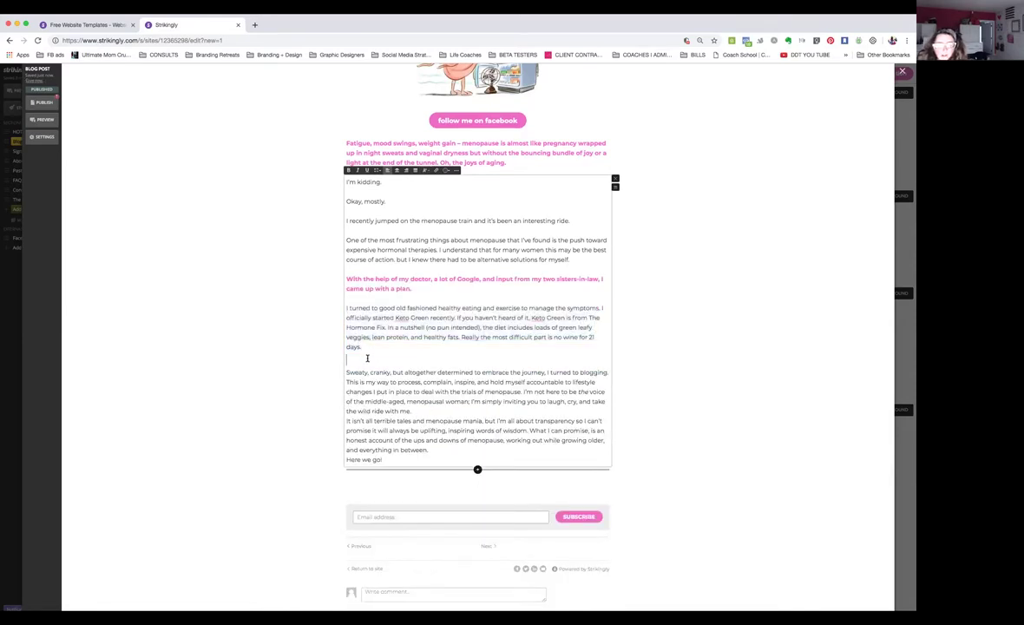
pyautogui.press('BackSpace')
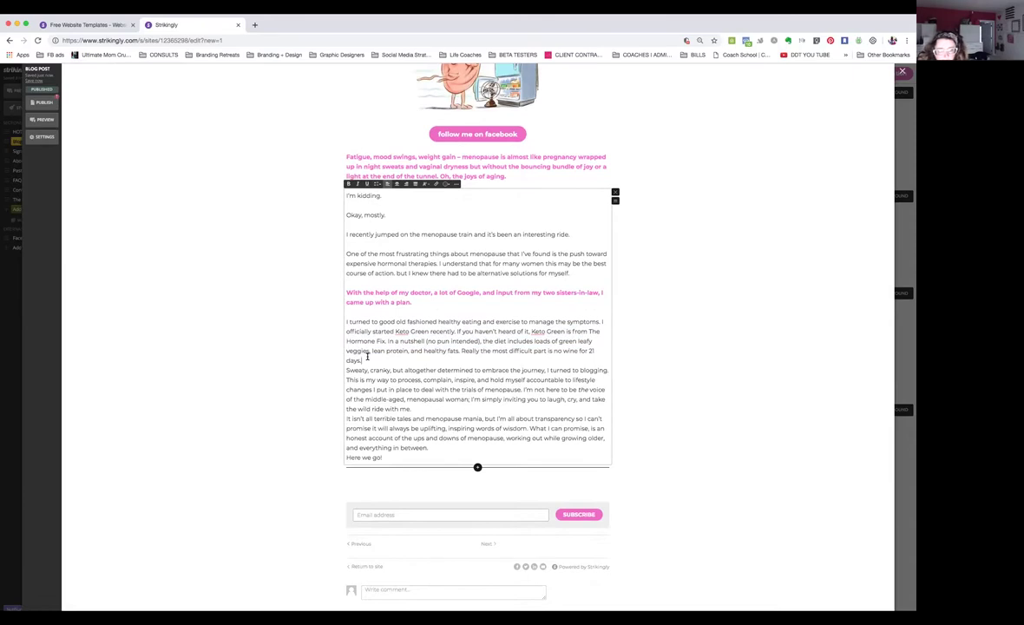
pyautogui.press('Return')
pyautogui.scroll(1, 425, 365)
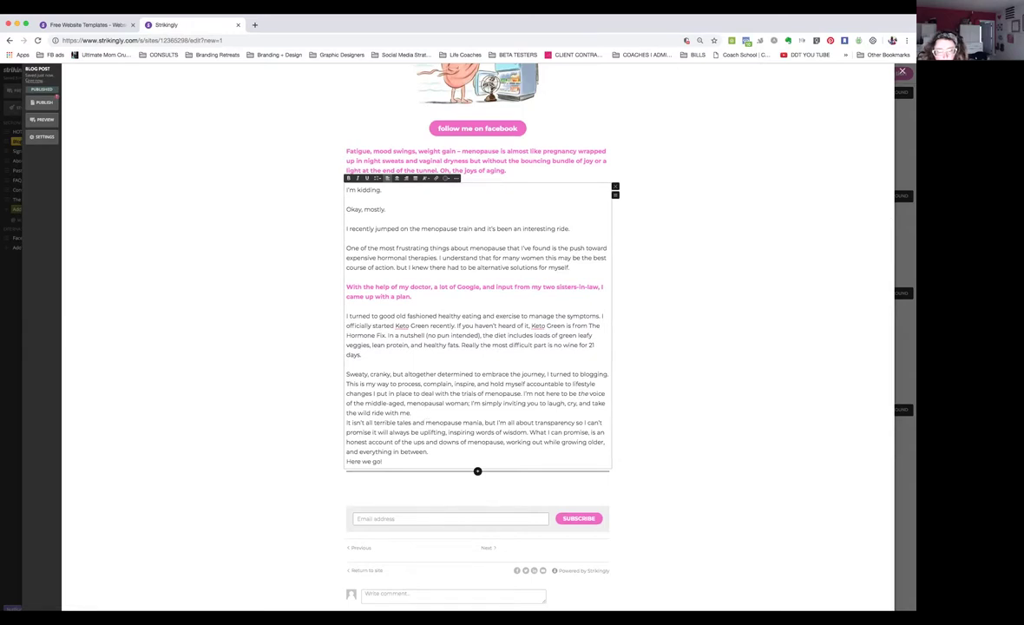
pyautogui.press('Return')
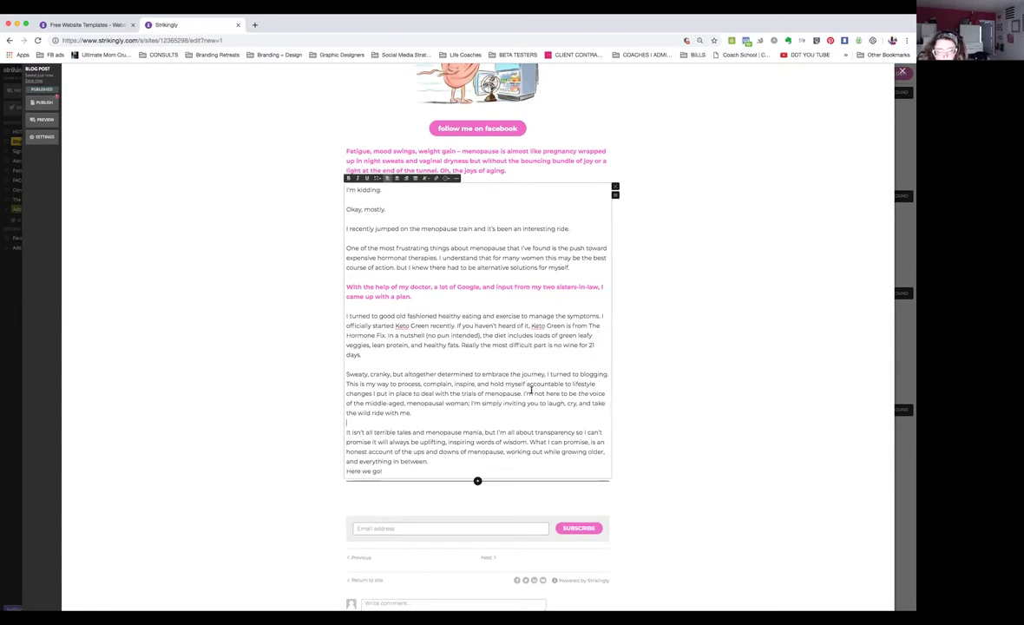
# - Bold the text from "I'm not here to be" to "wild ride with me." and insert a blank line before "Here we go!"
pyautogui.moveTo(523, 393); pyautogui.dragTo(545, 407)
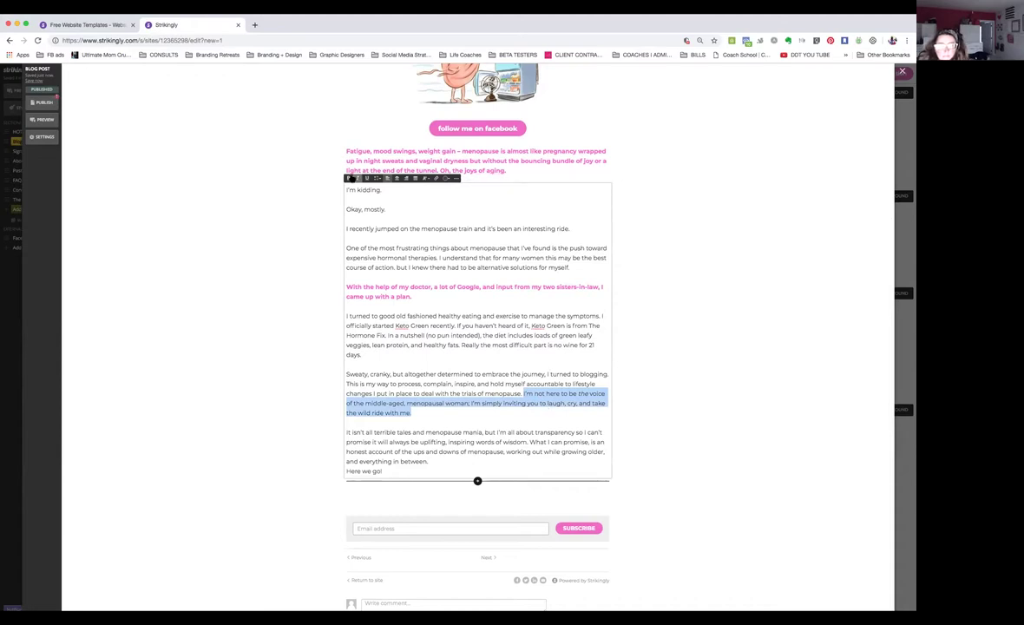
pyautogui.click(348, 178)
pyautogui.click(493, 420)
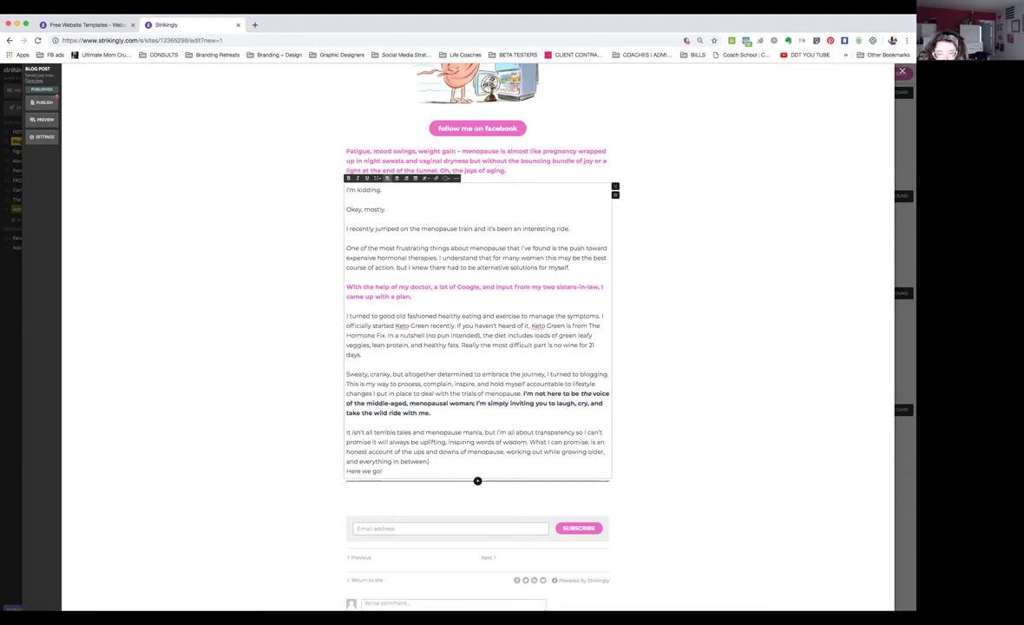
pyautogui.press('Return')
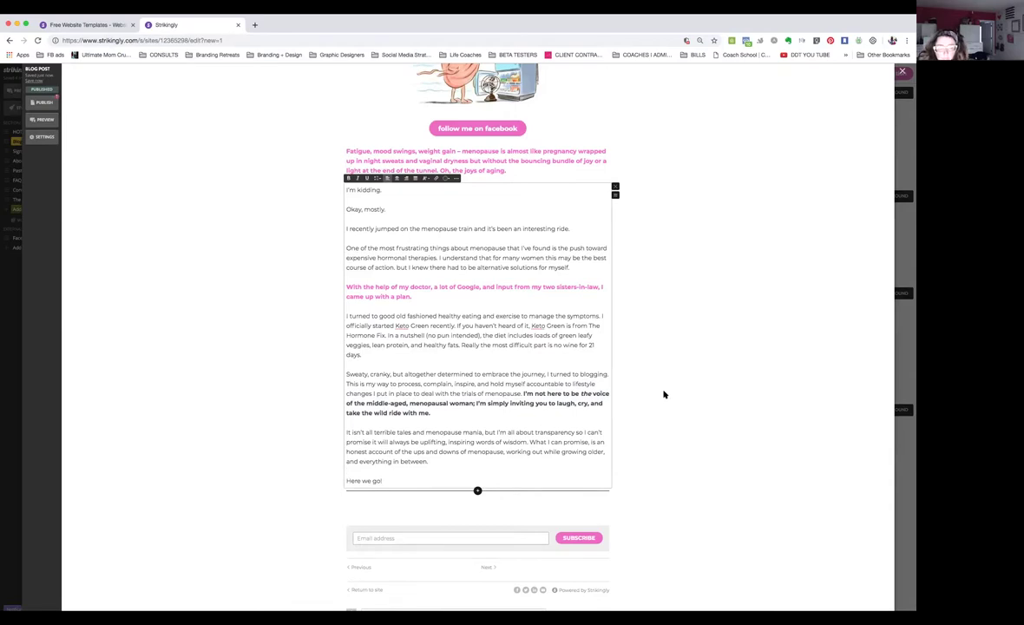
pyautogui.click(613, 368)
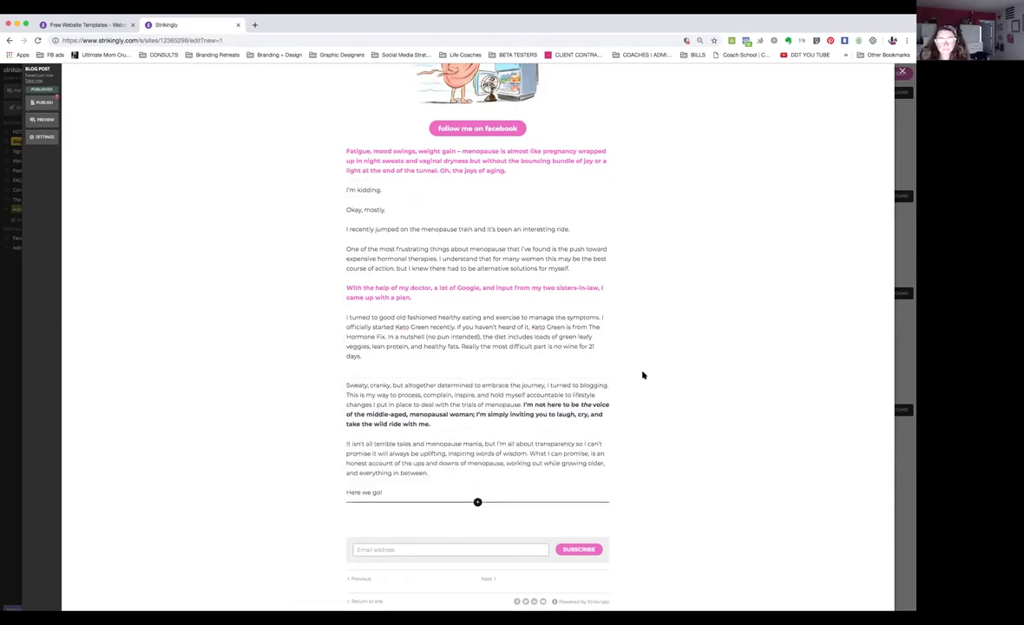
# - Change the end of the pink "With the help of my doctor" sentence to "came up with a plan..."
pyautogui.click(478, 286)
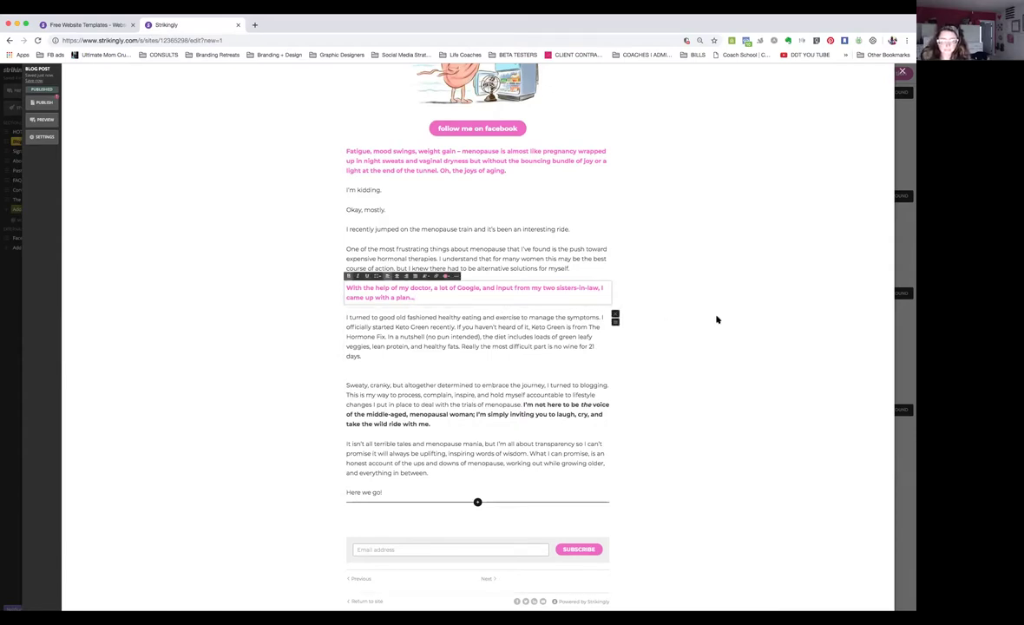
pyautogui.click(564, 327)
pyautogui.scroll(3, 563, 327)
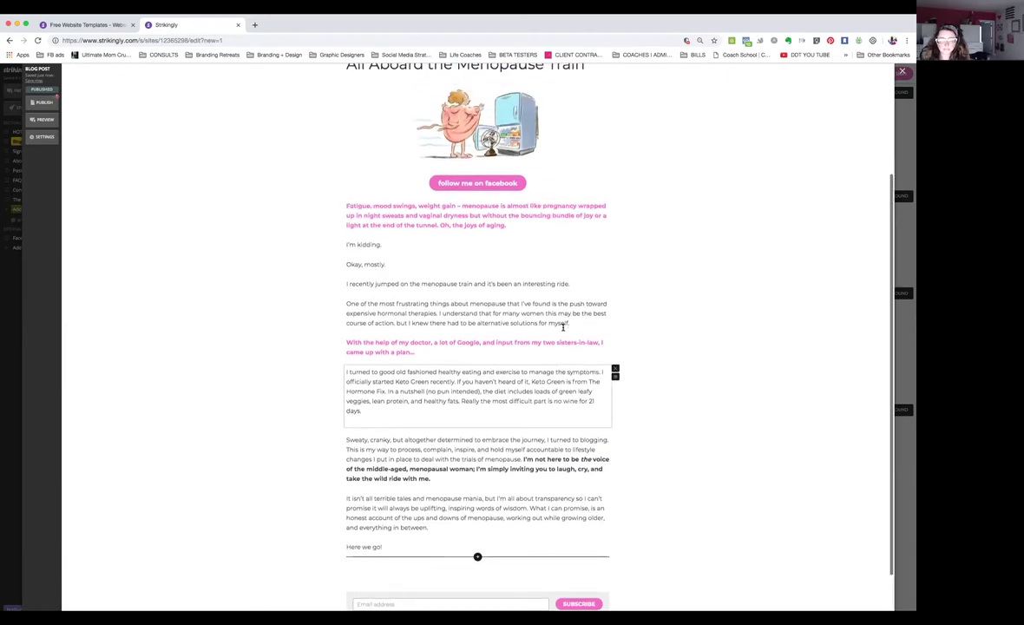
pyautogui.scroll(-4, 563, 327)
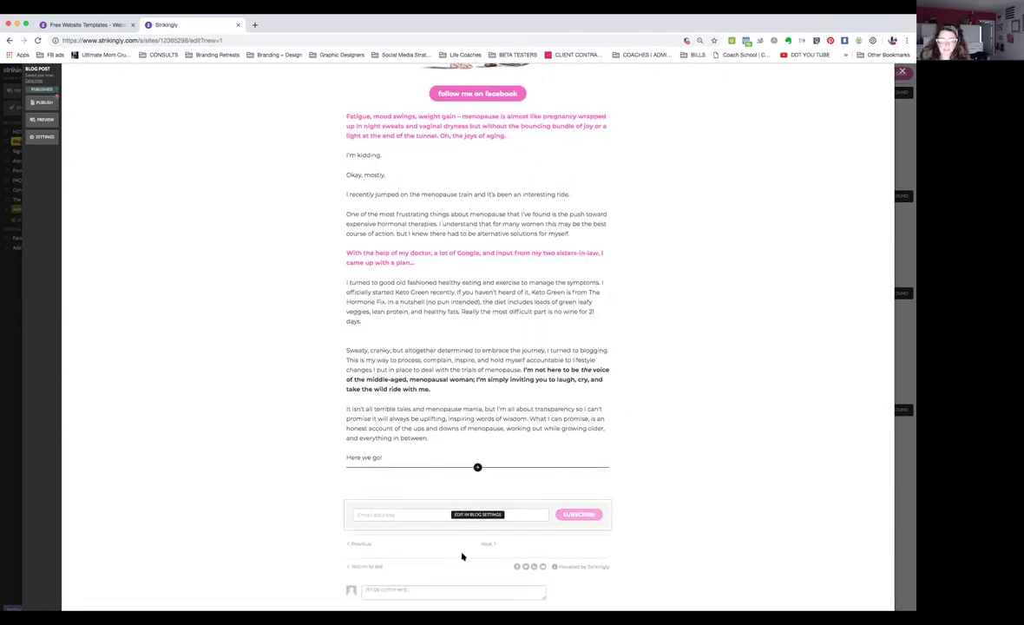
pyautogui.scroll(2, 615, 385)
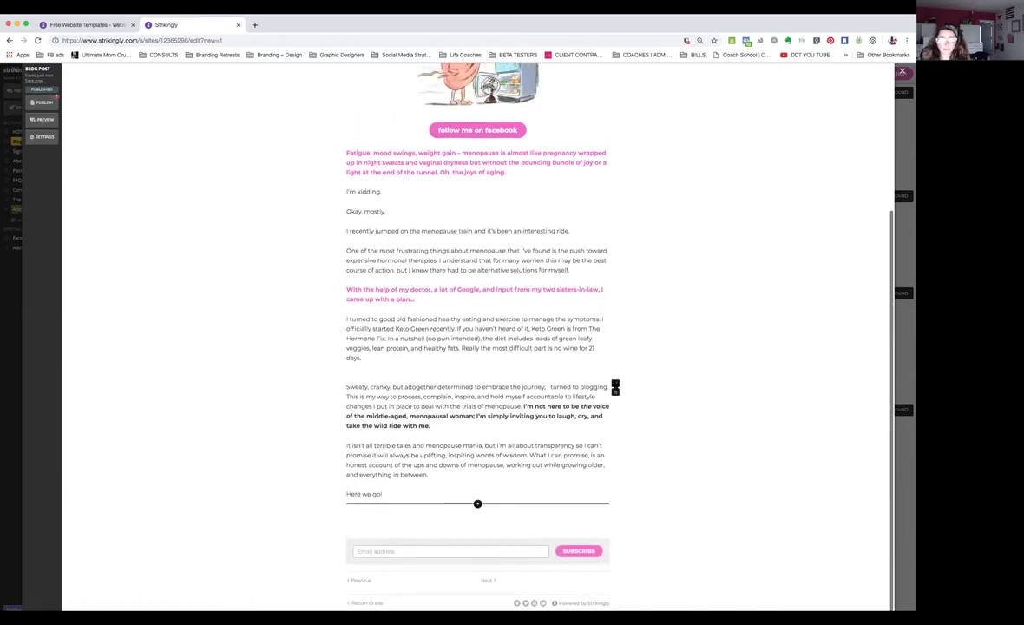
# - Move the "follow me on facebook" button to the end of the post, below "Here we go!"
pyautogui.scroll(5, 517, 187)
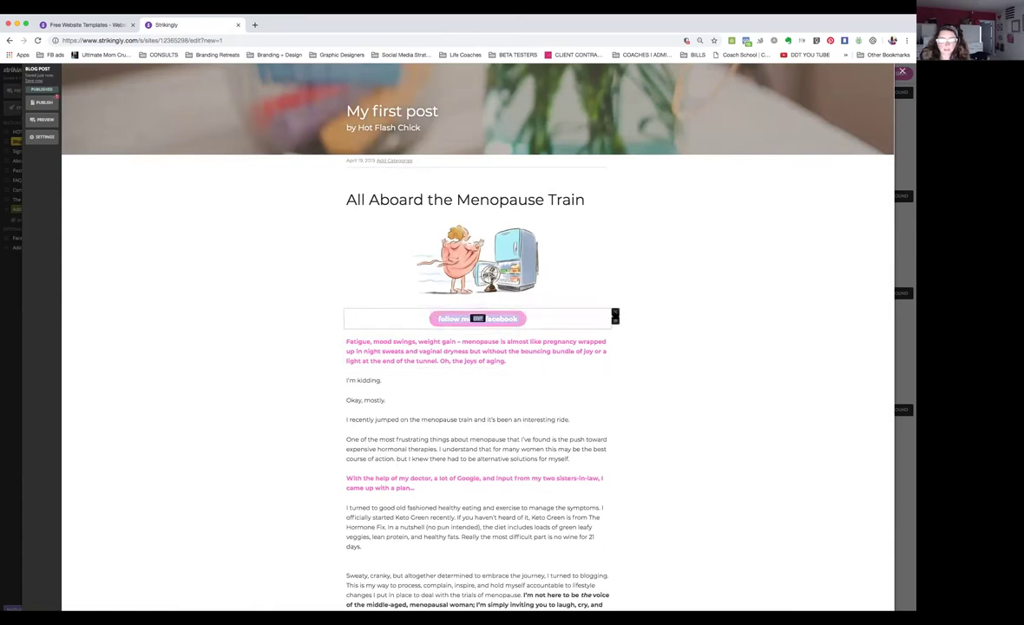
pyautogui.moveTo(615, 320); pyautogui.dragTo(598, 500)
pyautogui.scroll(-5, 598, 500)
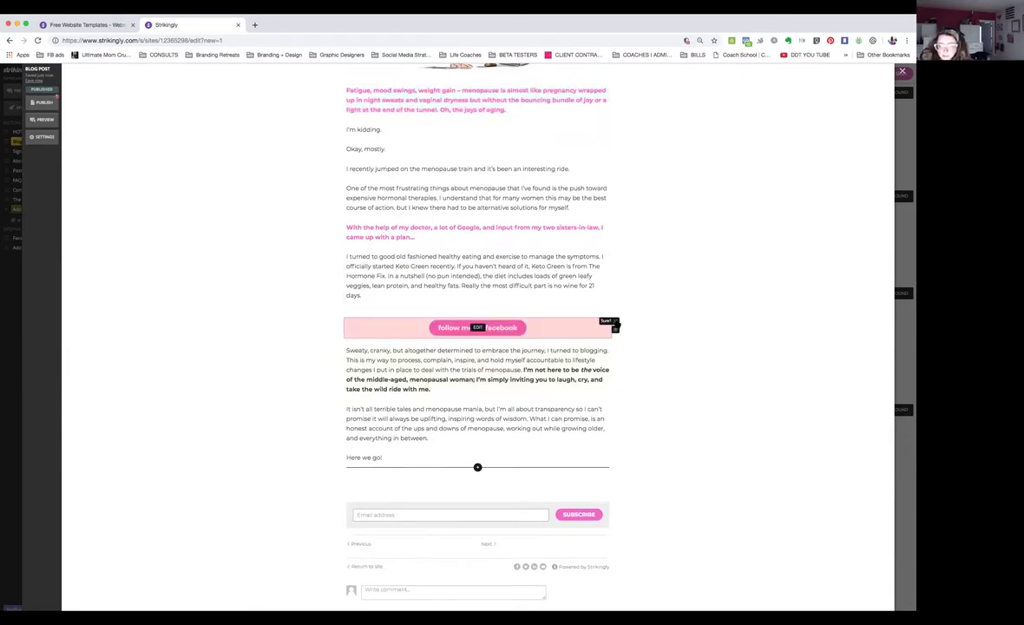
pyautogui.moveTo(614, 327); pyautogui.dragTo(642, 461)
pyautogui.scroll(-1, 642, 462)
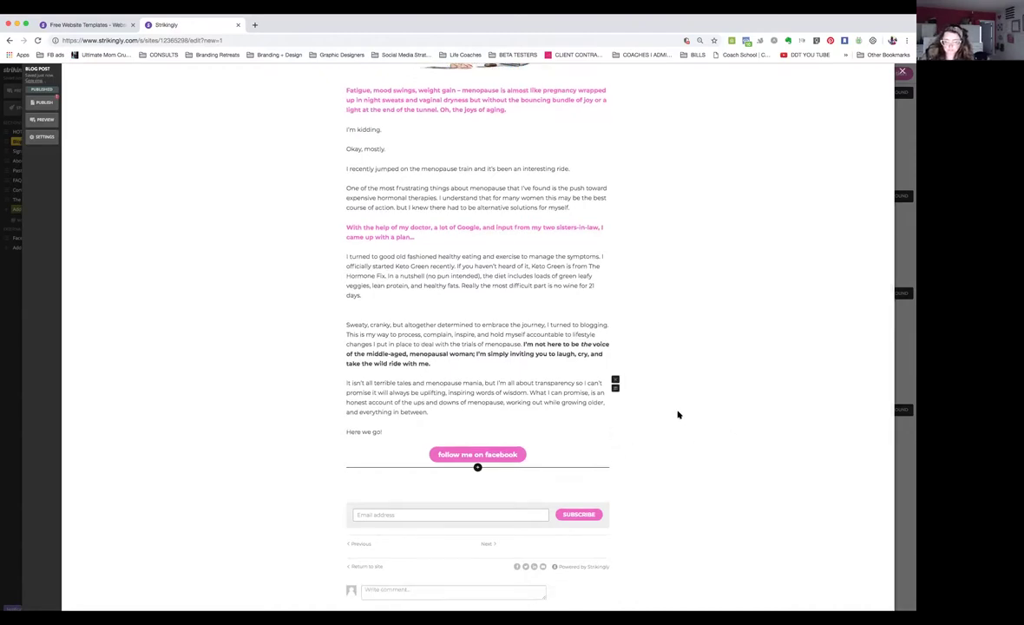
pyautogui.click(615, 448)
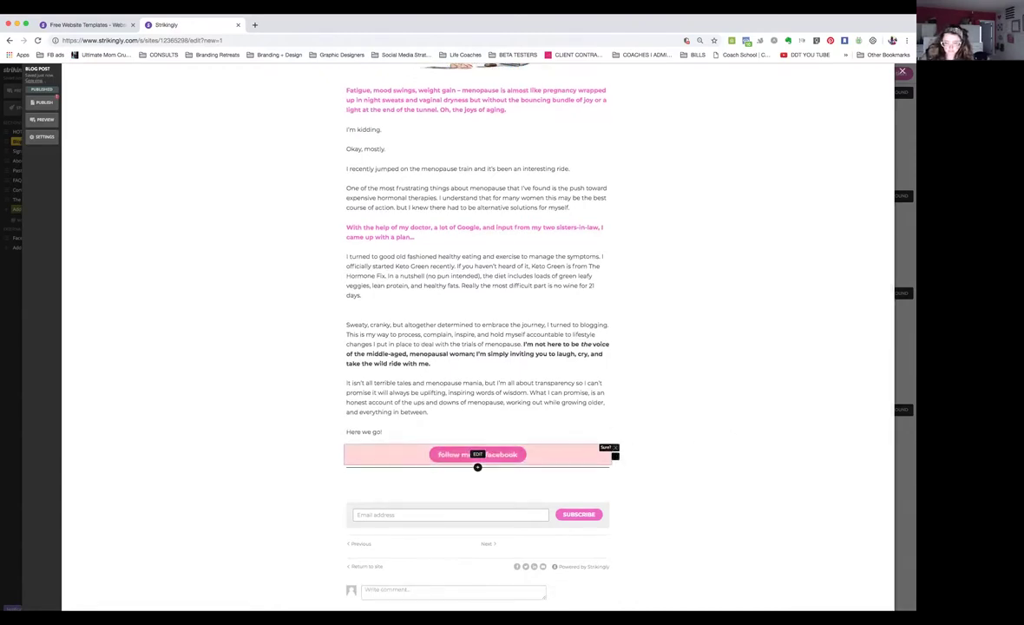
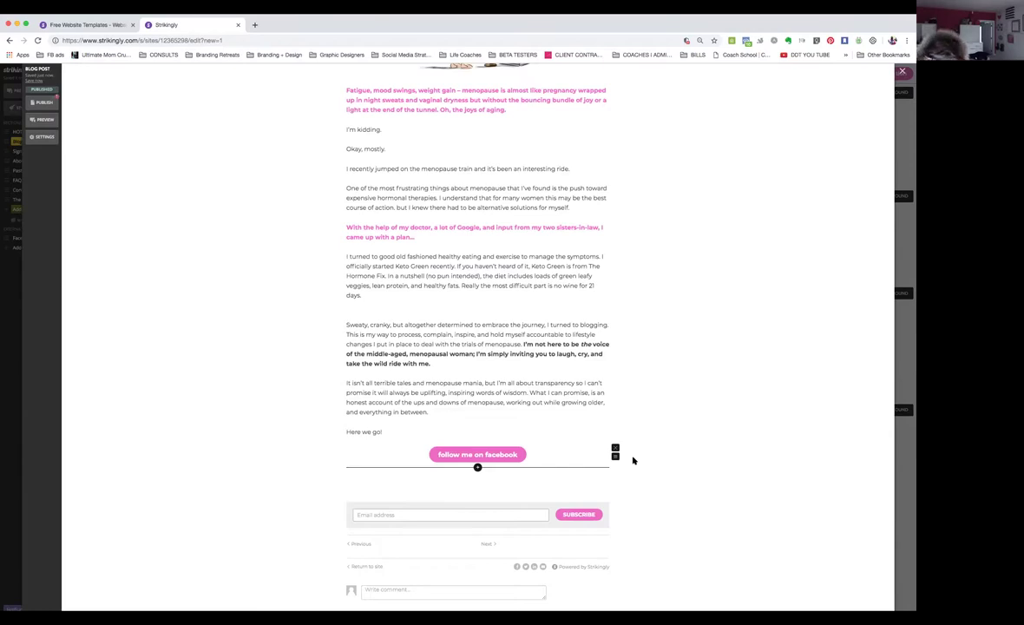
# - Change the button's text to "follow me on Instagram", link it to the blogger's Instagram profile URL and save it
pyautogui.click(478, 453)
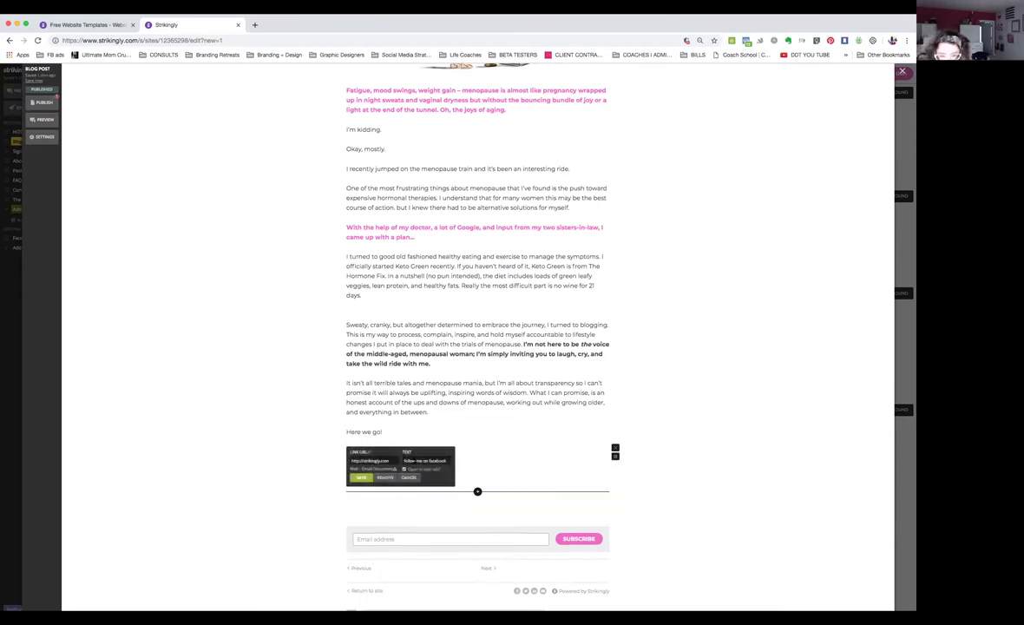
pyautogui.moveTo(428, 460); pyautogui.dragTo(472, 464)
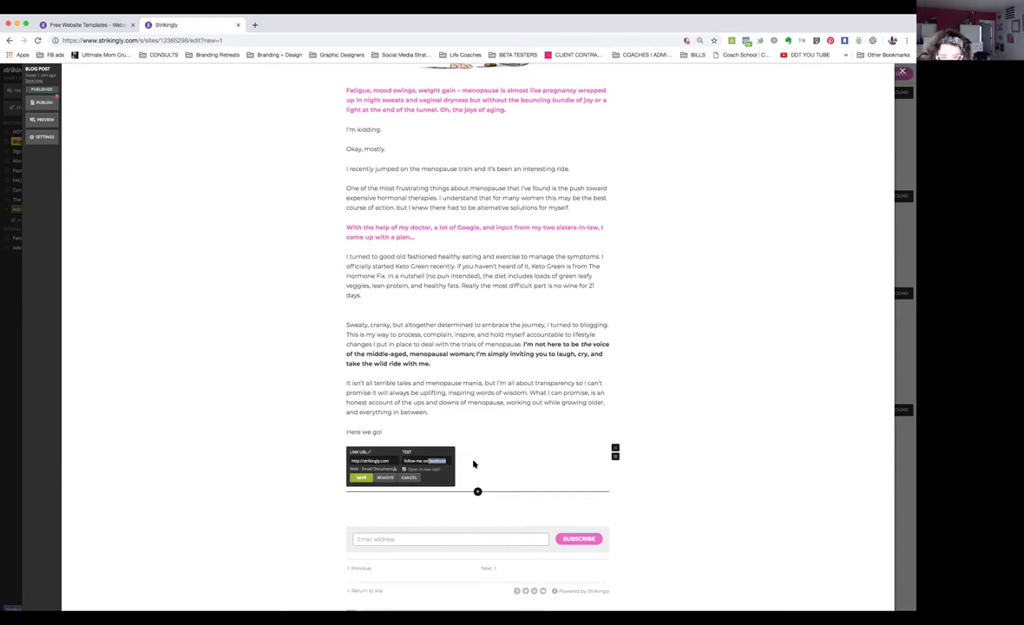
pyautogui.press('BackSpace')
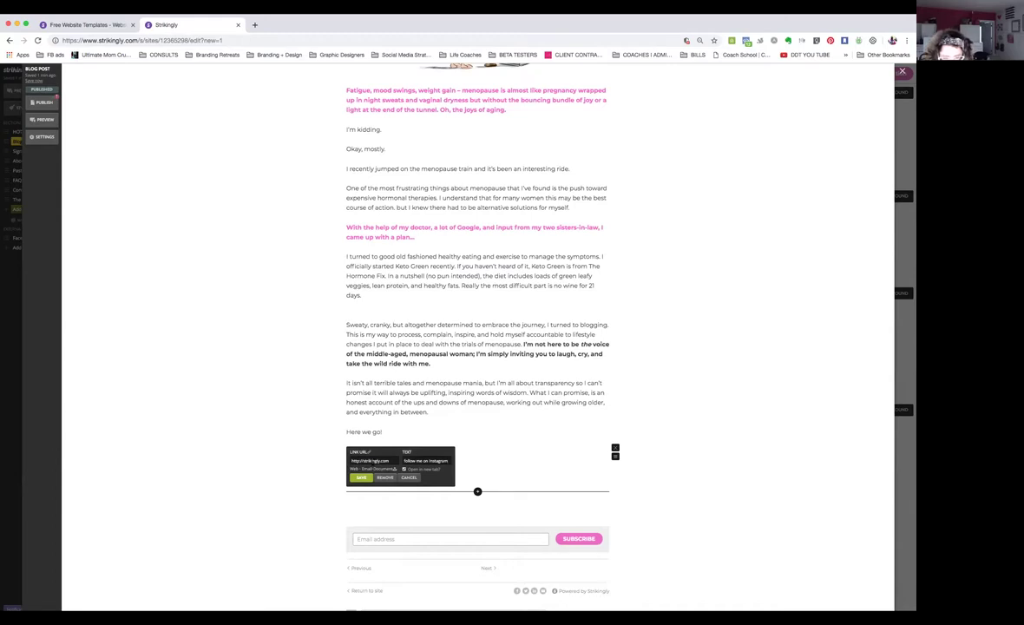
pyautogui.write('www')
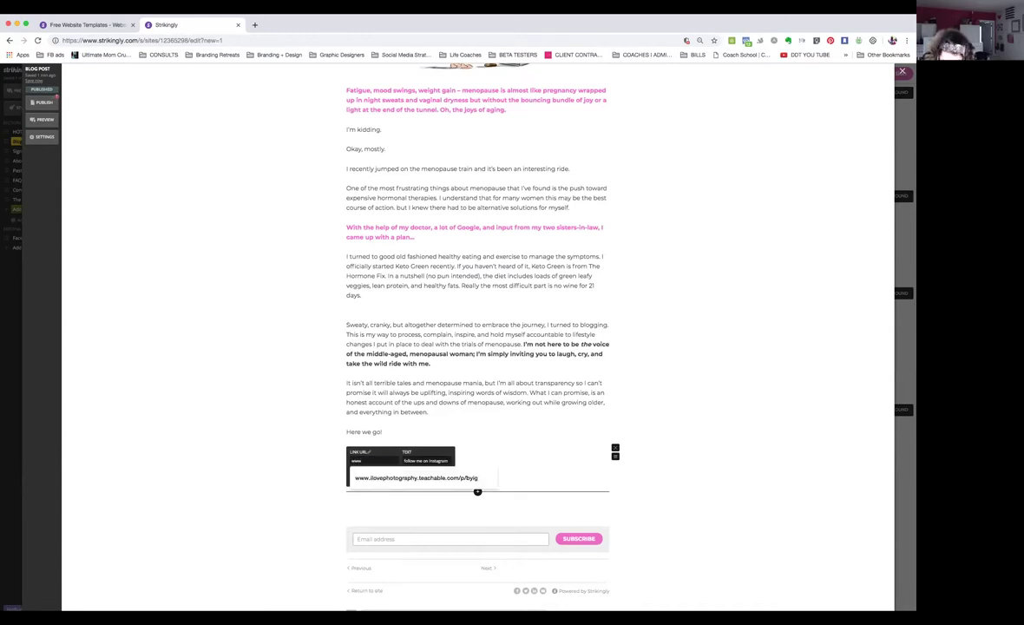
pyautogui.write('.instagram.com/diane')
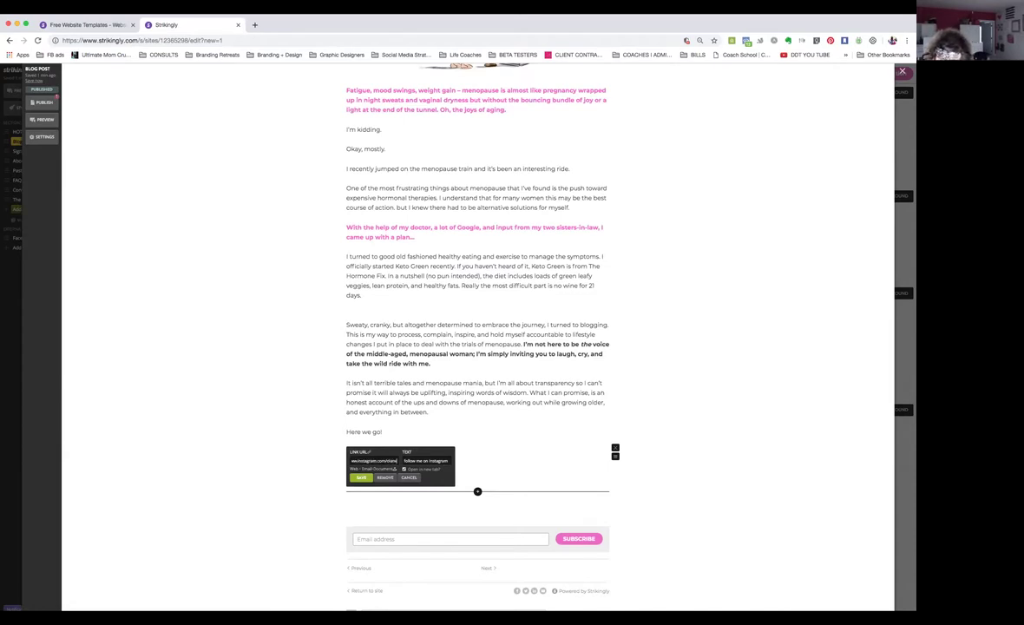
pyautogui.write('o')
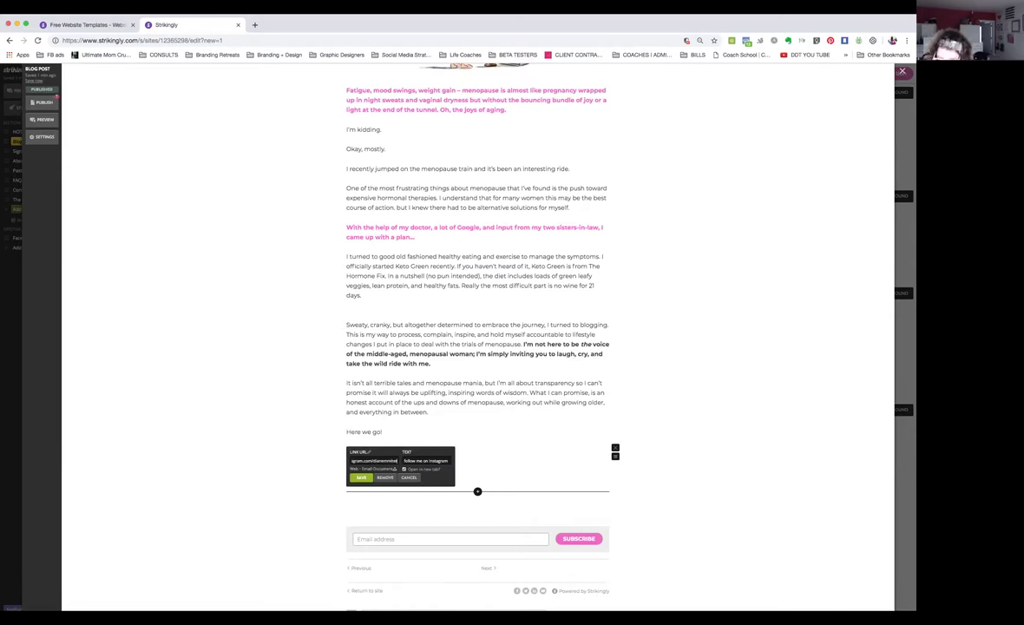
pyautogui.click(361, 477)
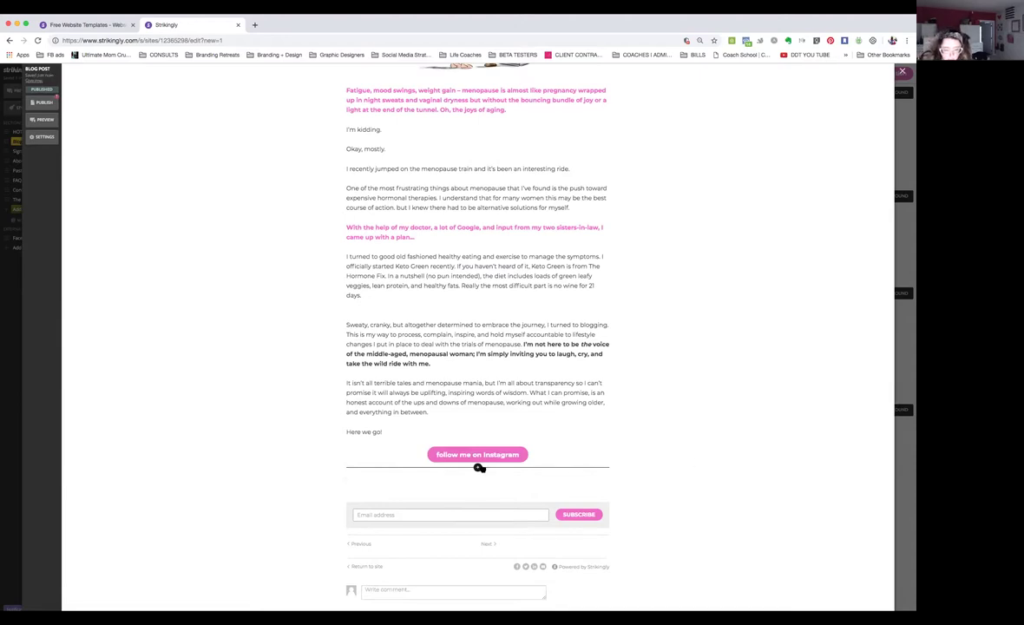
# - Add a heading reading "subscribe to my blog..." below the "follow me on Instagram" button
pyautogui.click(478, 469)
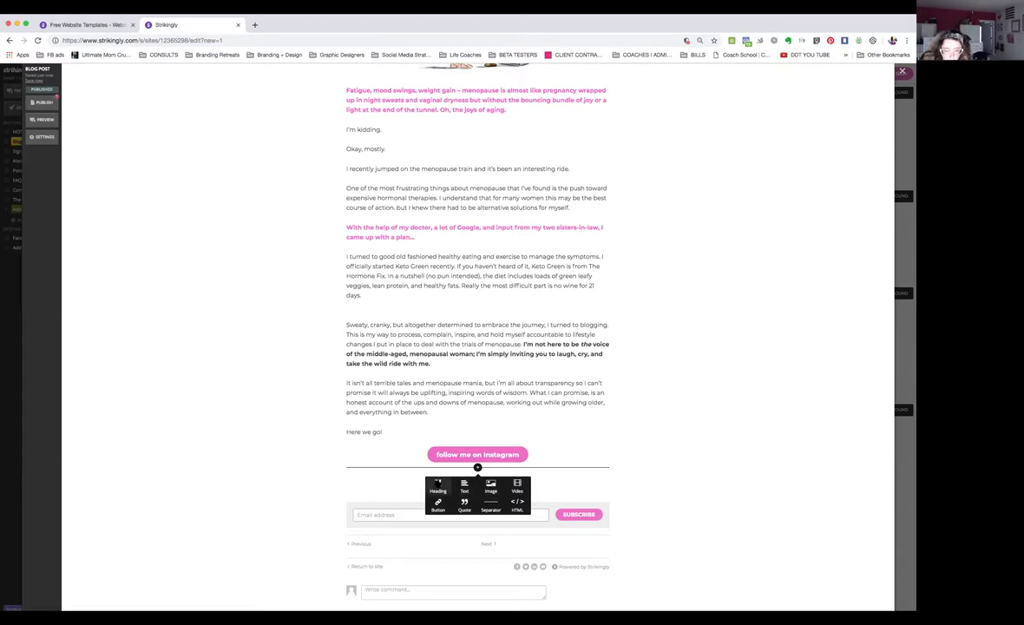
pyautogui.click(438, 483)
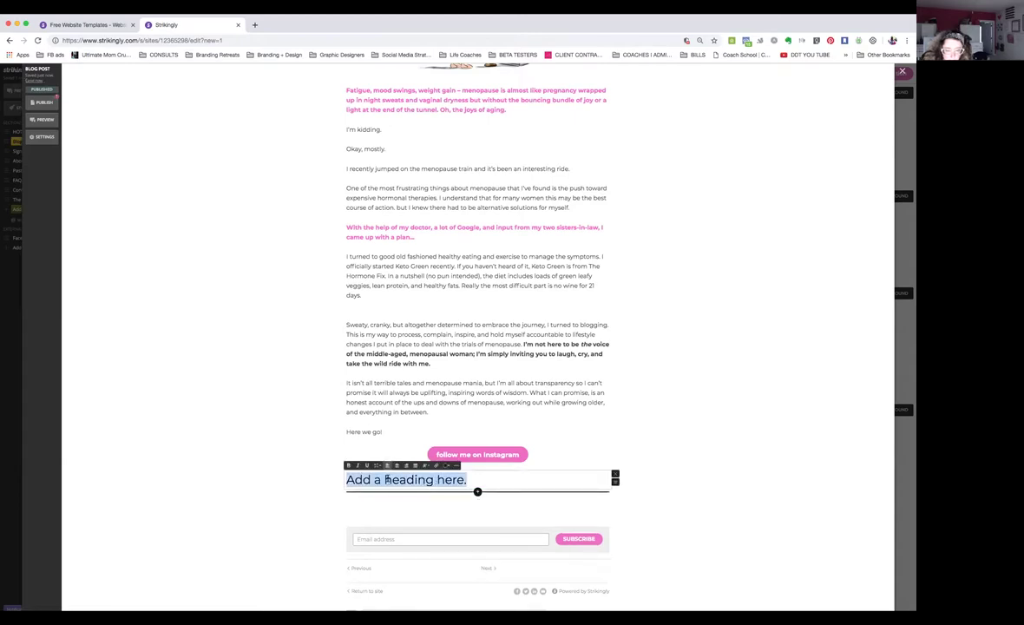
pyautogui.write('s')
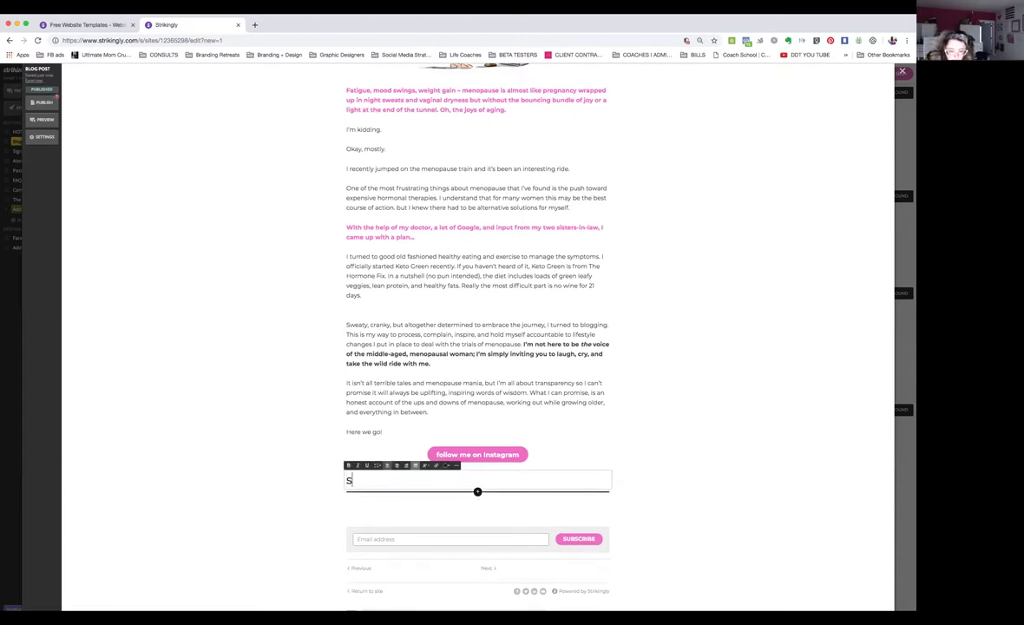
pyautogui.write('ubscr')
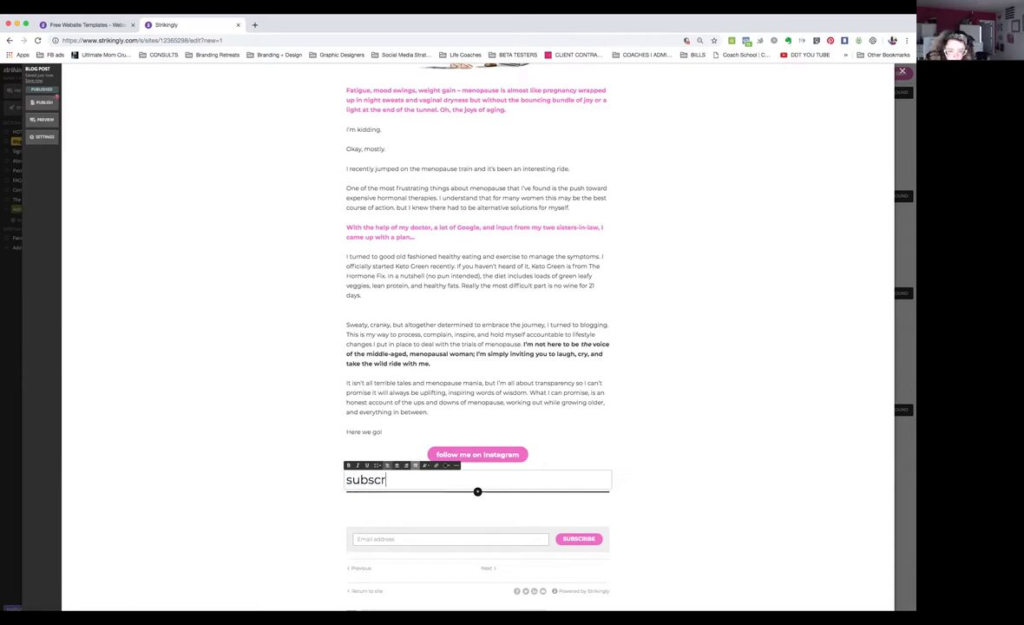
pyautogui.write('ibe to my')
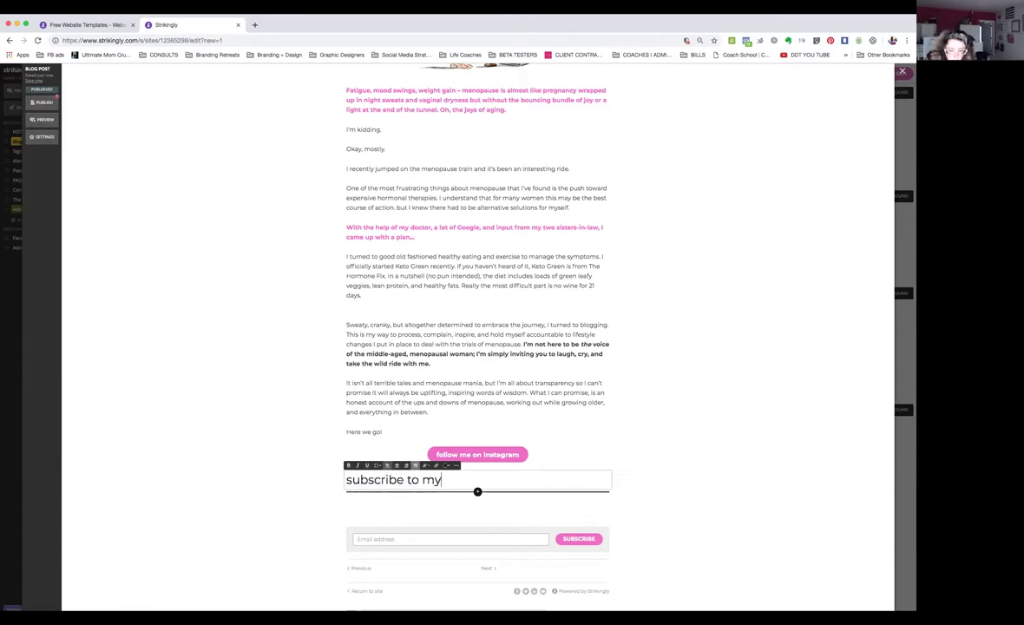
pyautogui.write(' blog...')
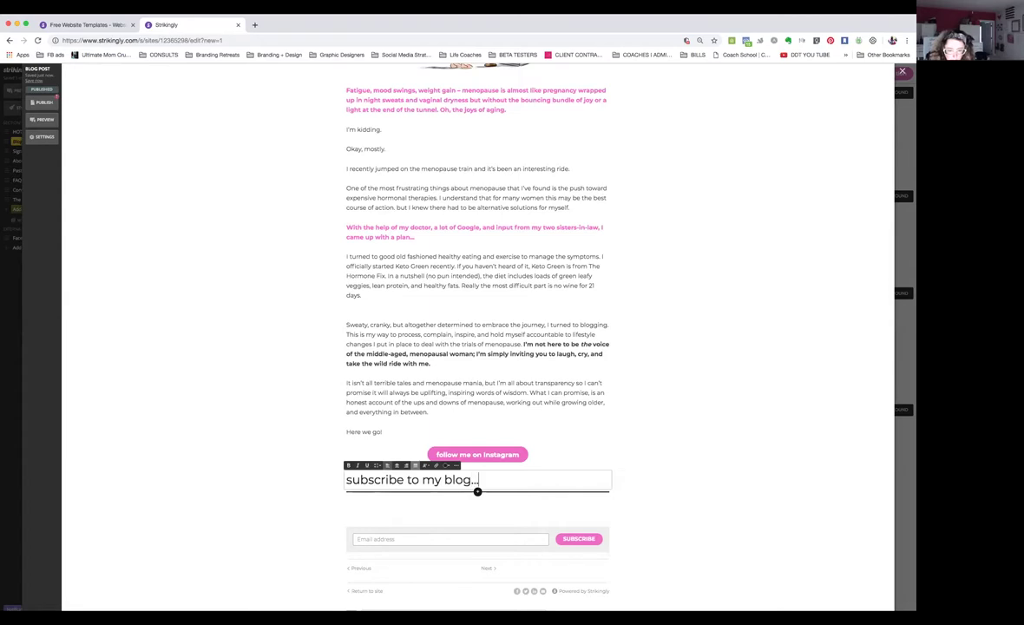
pyautogui.click(667, 452)
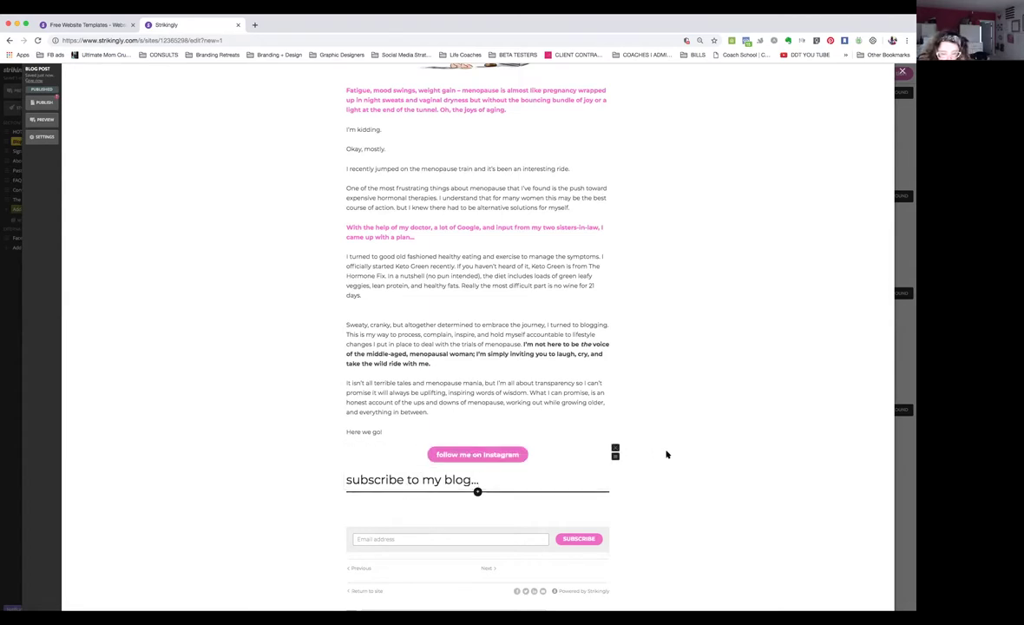
# - Set the "subscribe to my blog..." heading to the Small text size and align it right
pyautogui.tripleClick(473, 480)
pyautogui.click(424, 465)
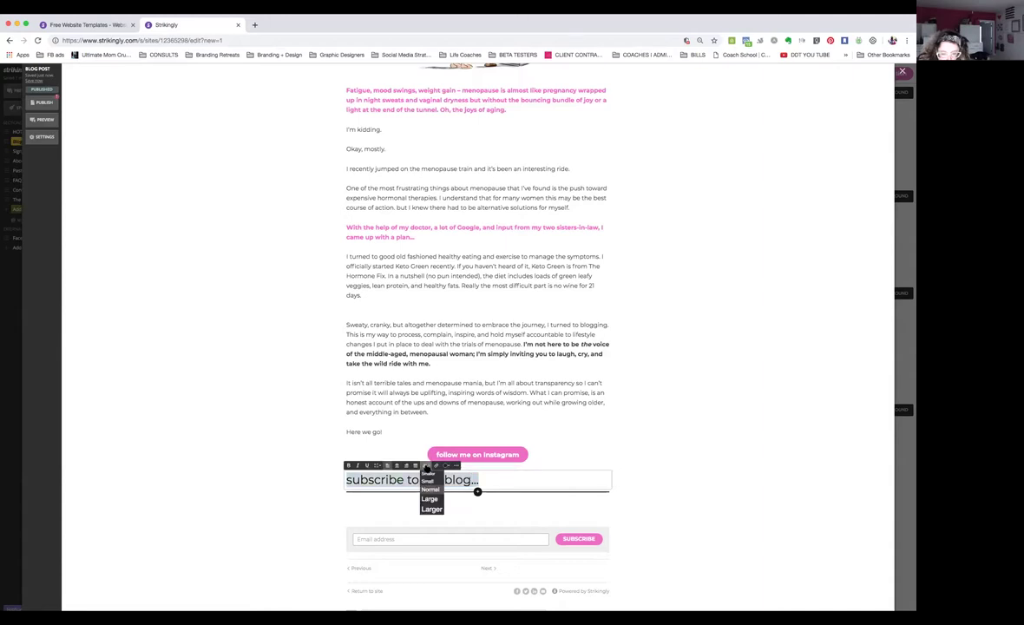
pyautogui.click(427, 480)
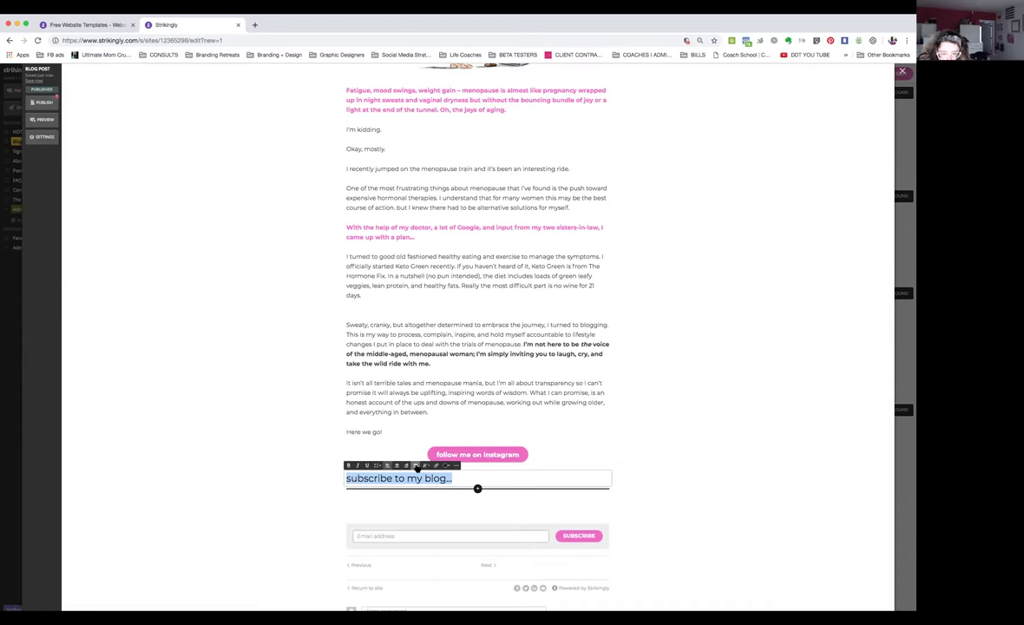
pyautogui.click(405, 465)
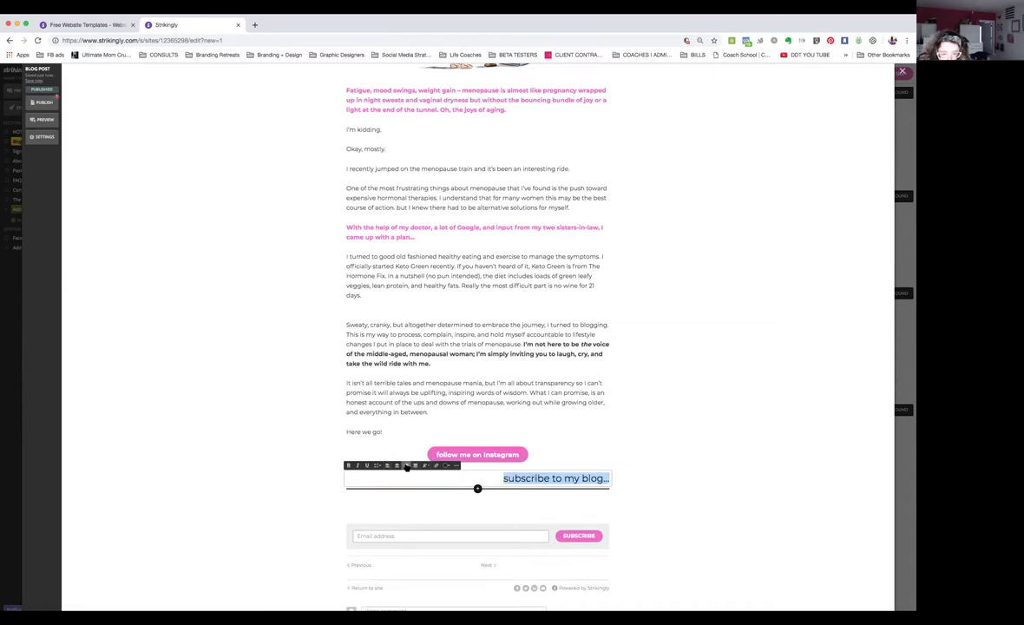
pyautogui.click(670, 489)
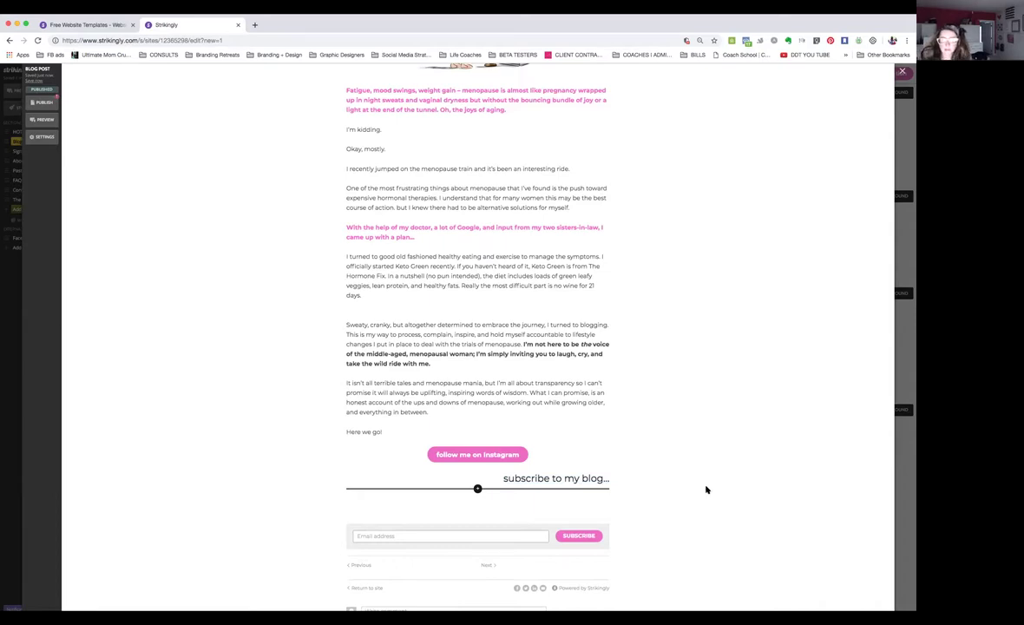
# - Open the blog settings from the post's email subscription form, save them and return to the site editor
pyautogui.scroll(-1, 677, 473)
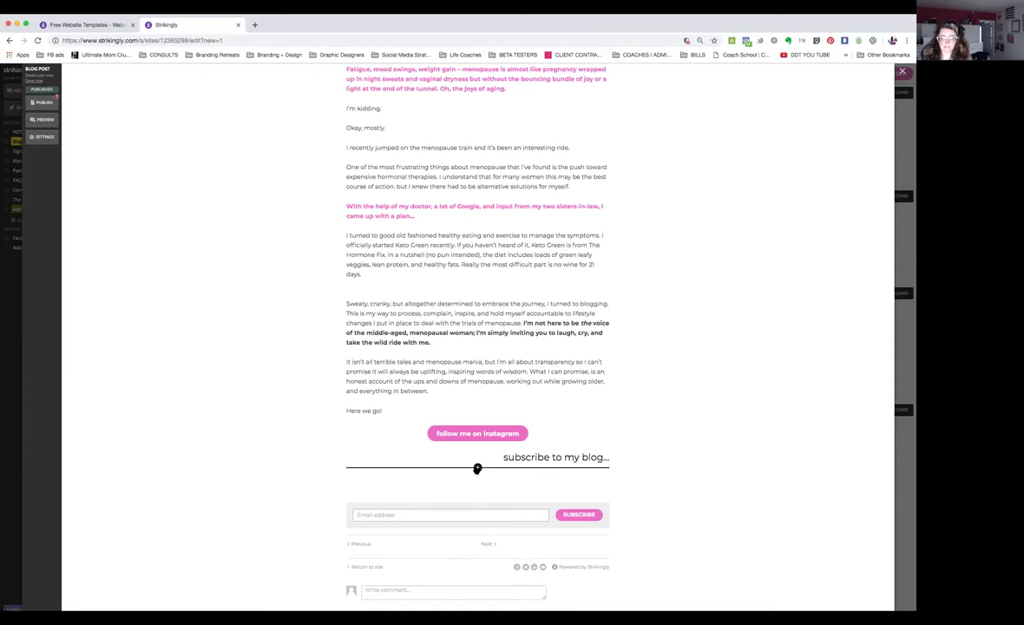
pyautogui.scroll(5, 478, 469)
pyautogui.scroll(-5, 477, 469)
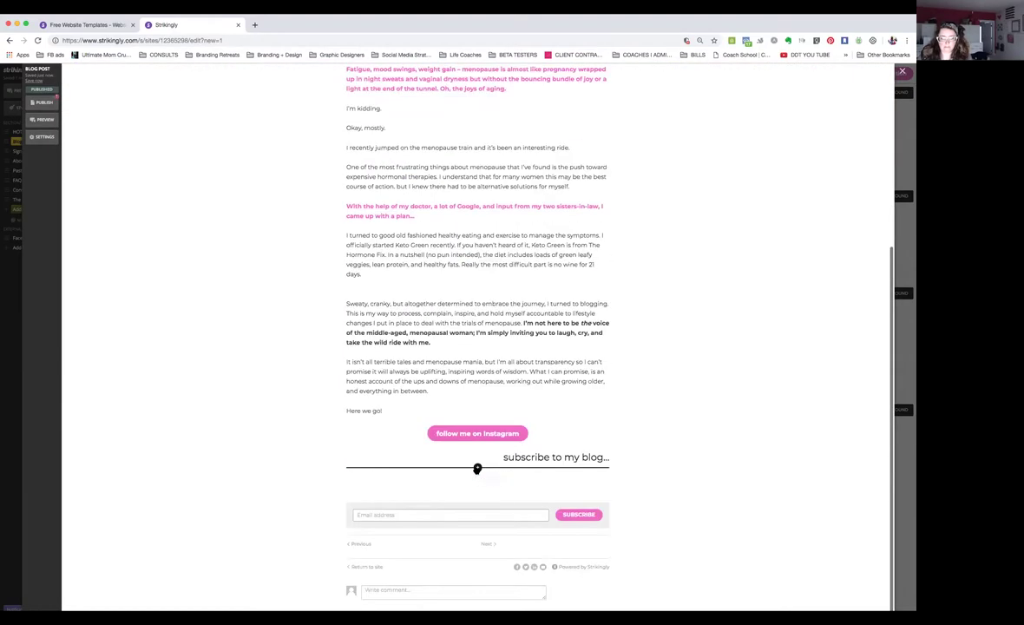
pyautogui.moveTo(607, 514)
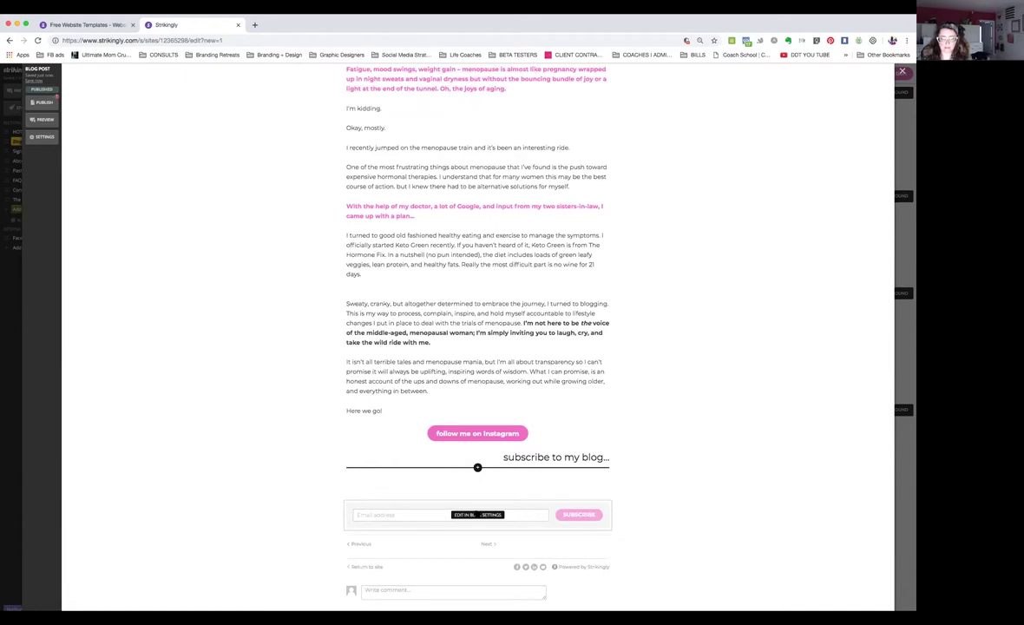
pyautogui.click(476, 514)
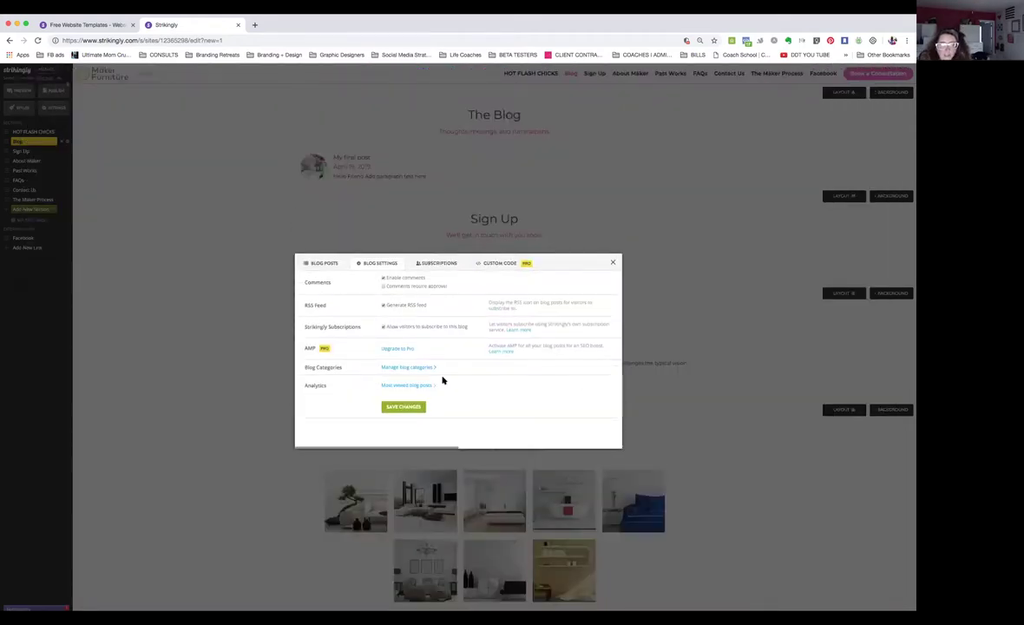
pyautogui.click(403, 407)
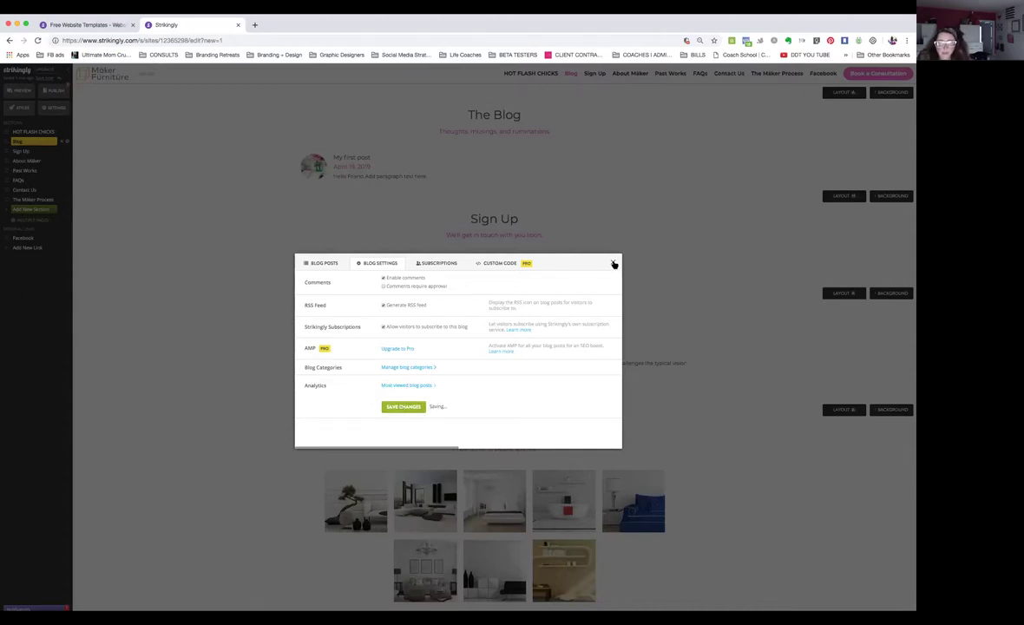
pyautogui.click(613, 262)
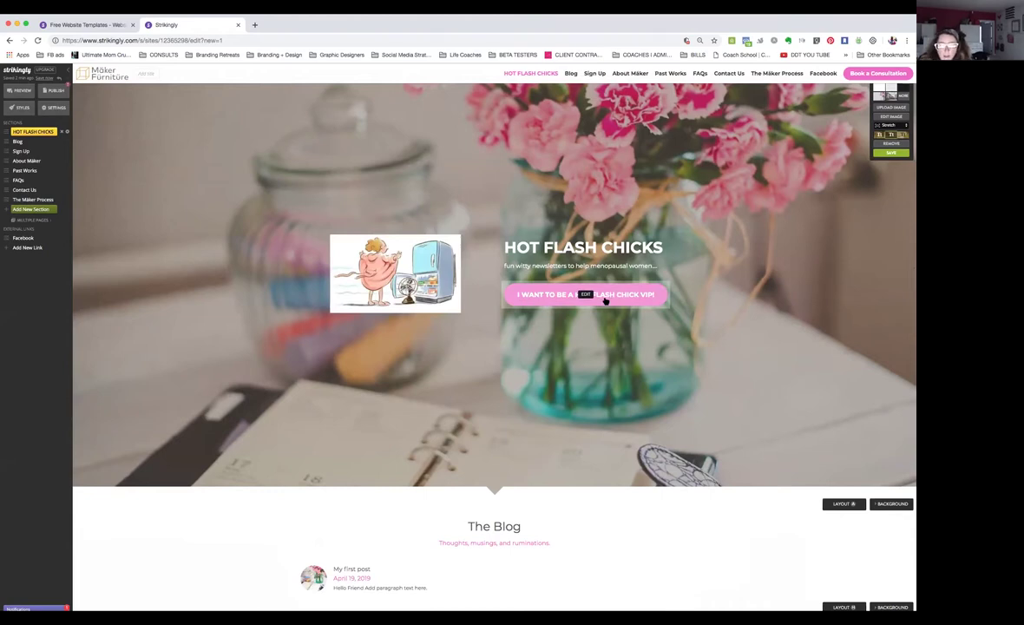
# - Remove the Mäker Furniture logo from the hero header and enter "HOTFLASHCHICKS.com" as the header title
pyautogui.scroll(-1, 409, 321)
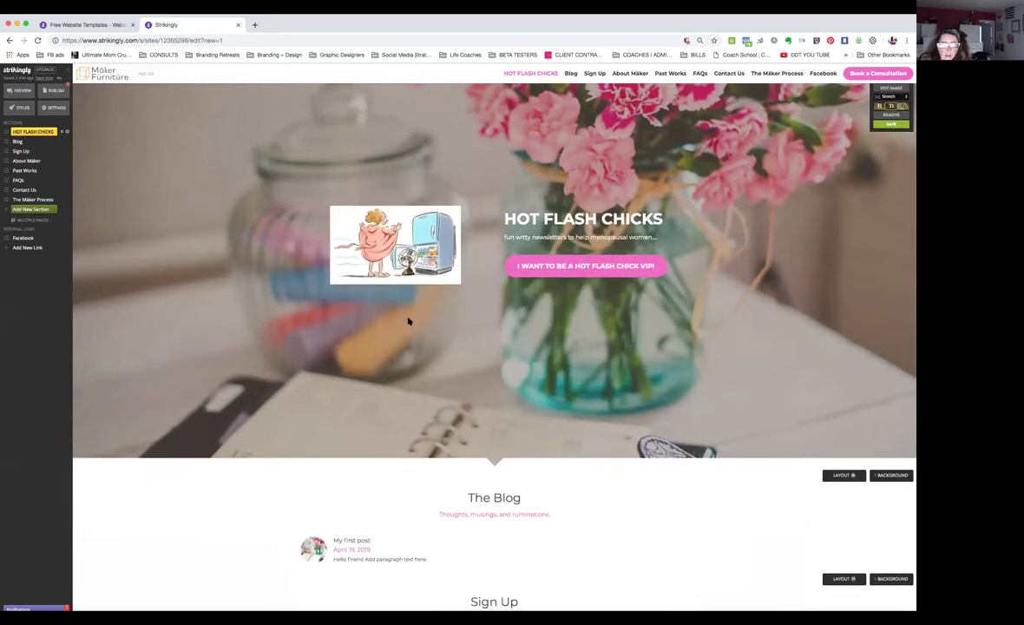
pyautogui.scroll(-5, 408, 321)
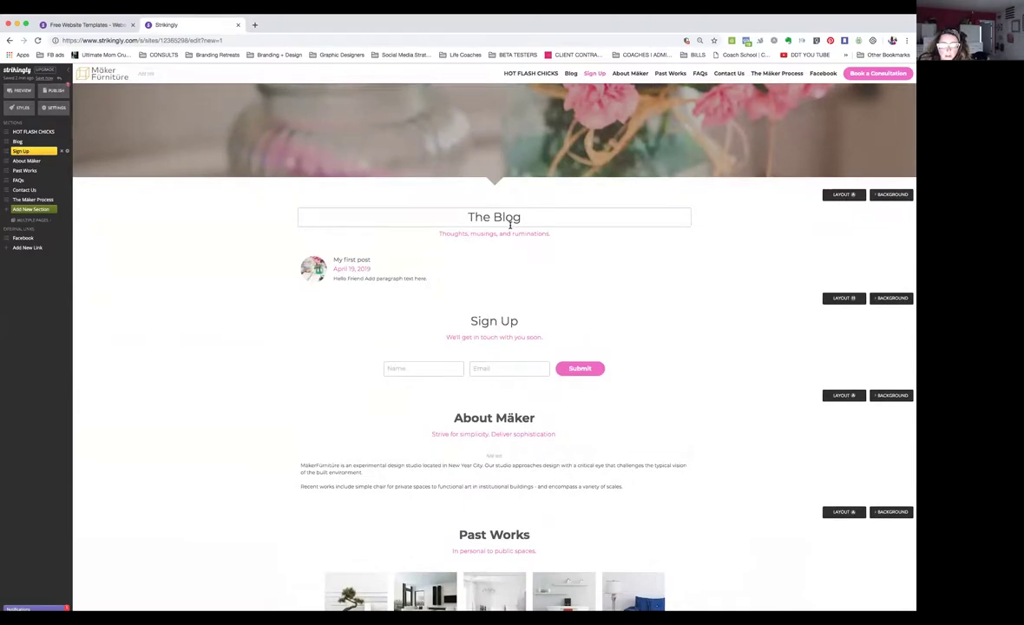
pyautogui.scroll(6, 511, 225)
pyautogui.scroll(-4, 511, 227)
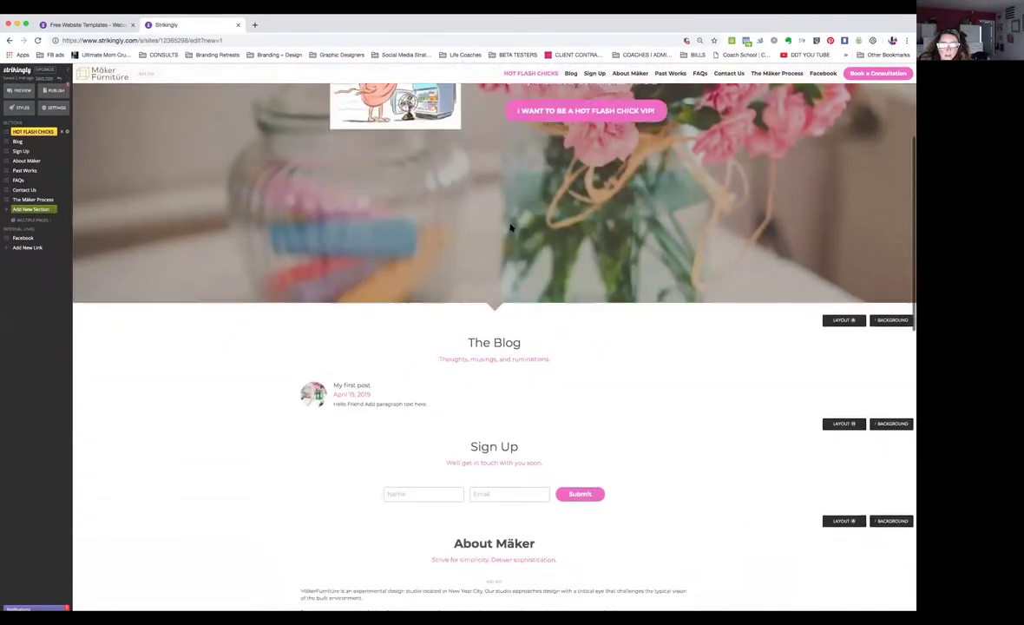
pyautogui.scroll(4, 217, 125)
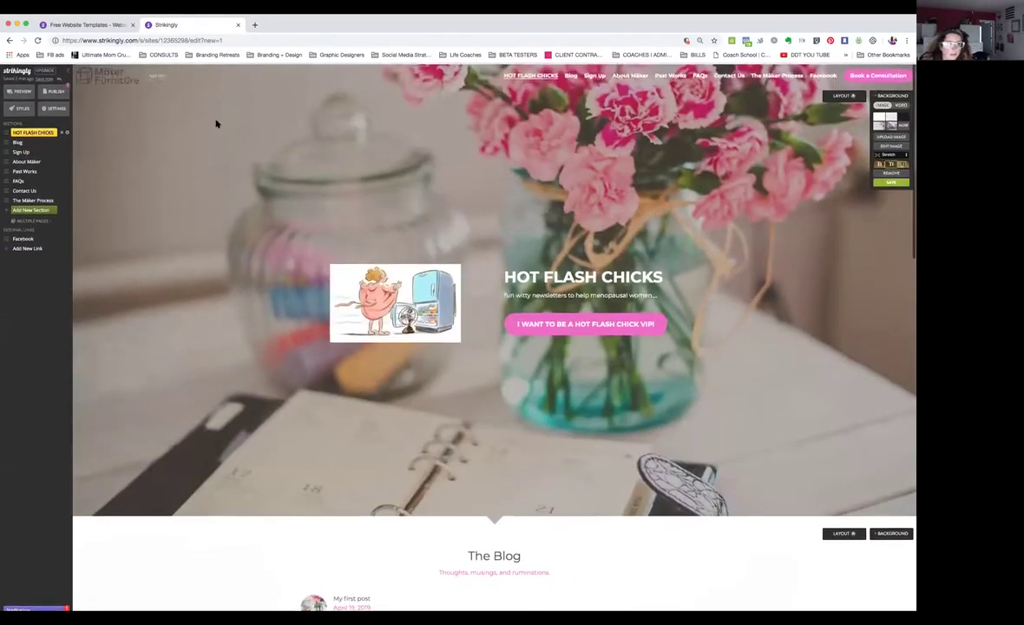
pyautogui.click(105, 74)
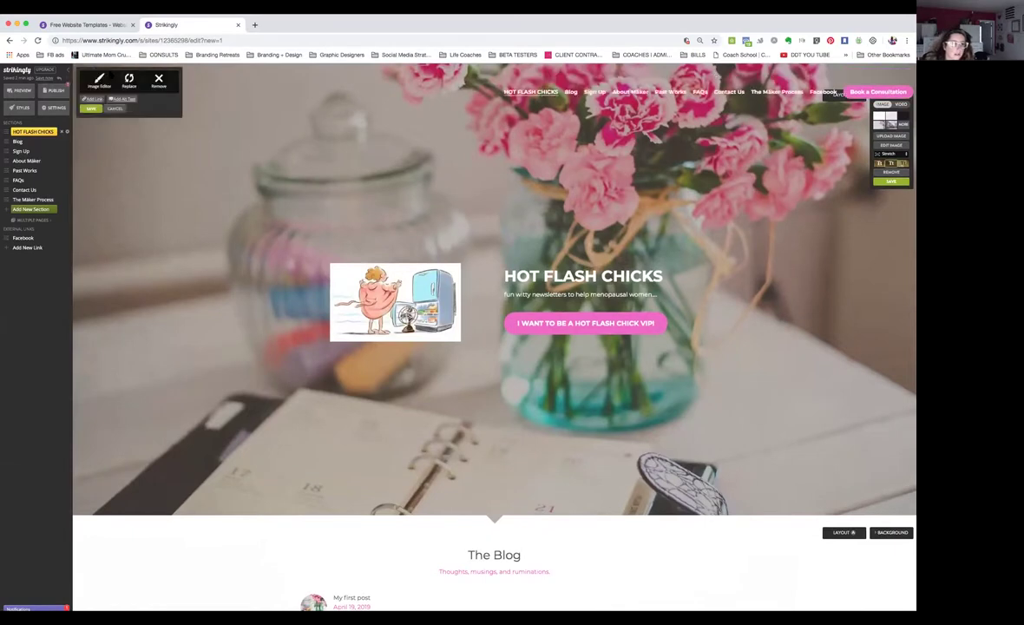
pyautogui.click(159, 80)
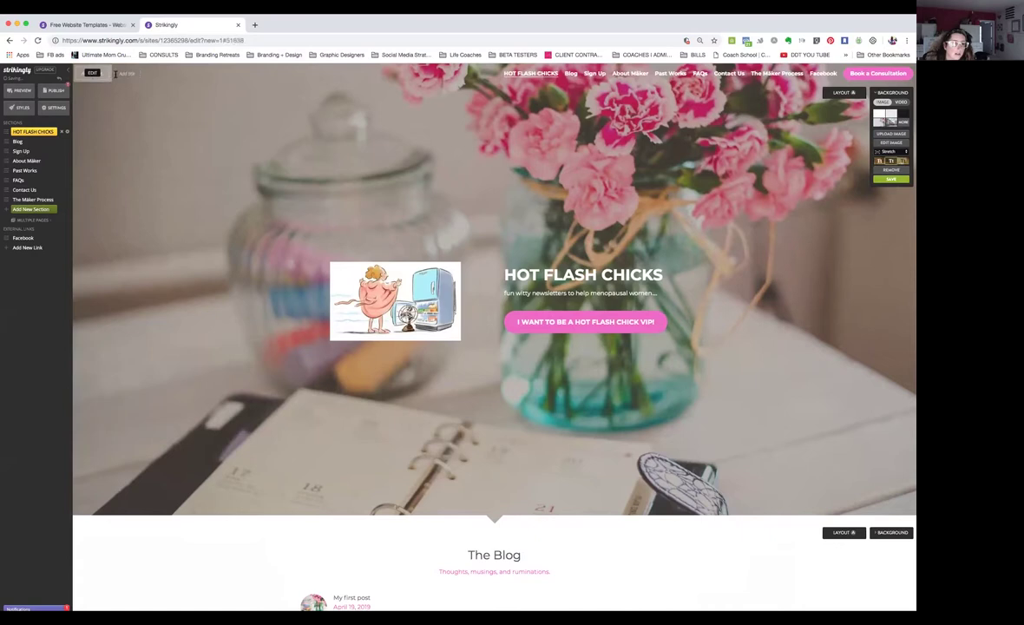
pyautogui.click(128, 75)
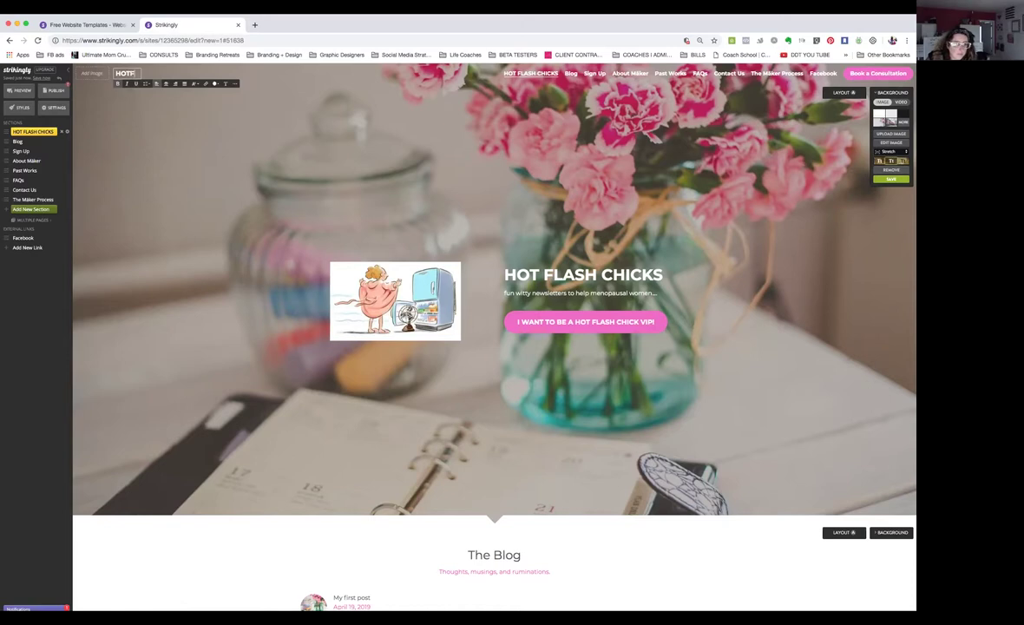
pyautogui.write('HOTFLASHCHICKS.com')
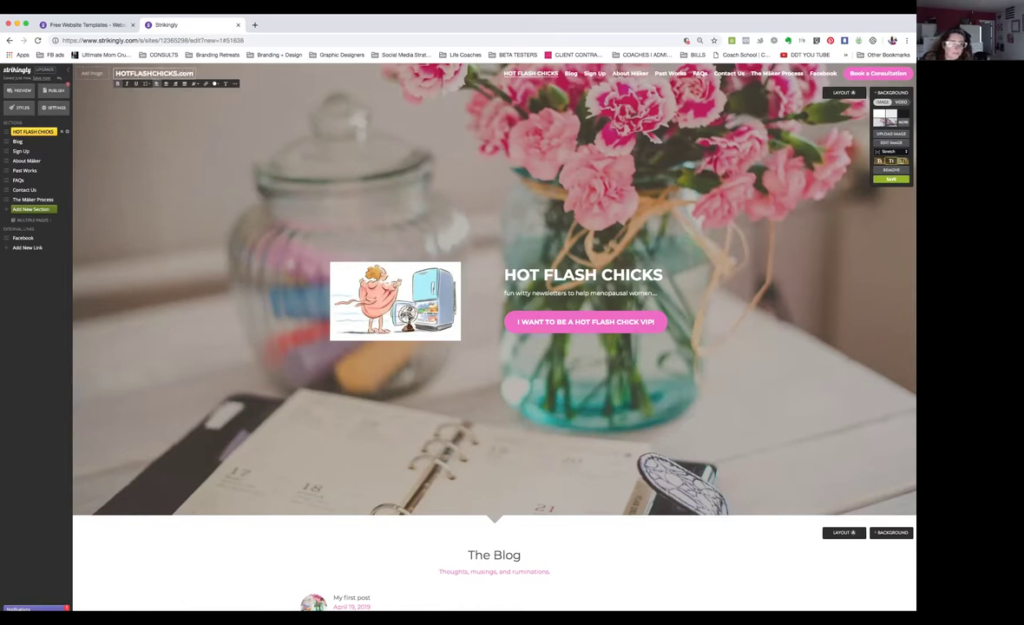
pyautogui.click(304, 149)
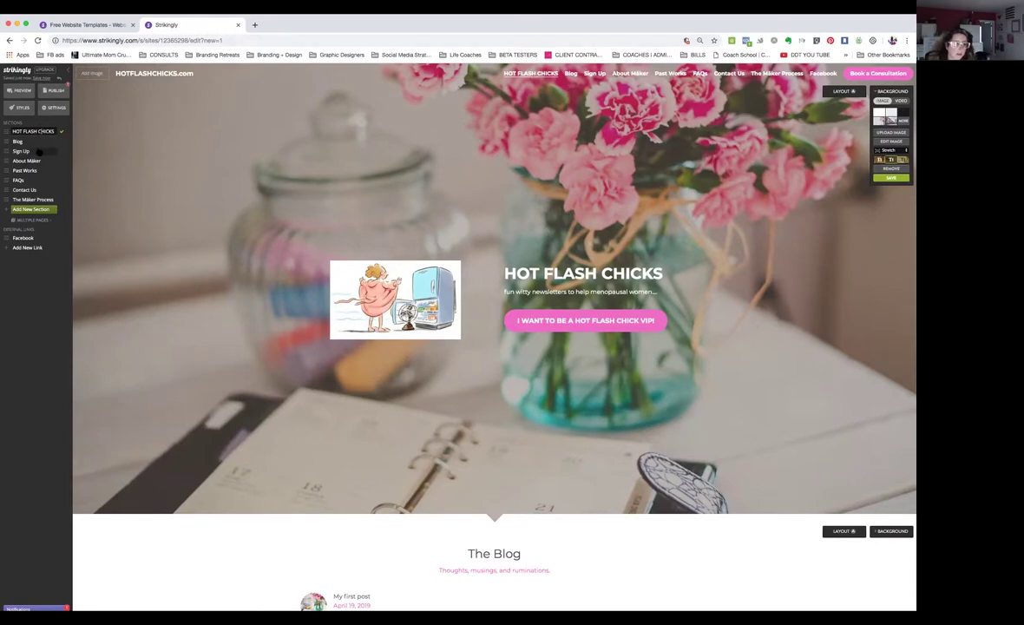
# - Hide the HOT FLASH CHICKS section from the site's navigation menu
pyautogui.click(39, 130)
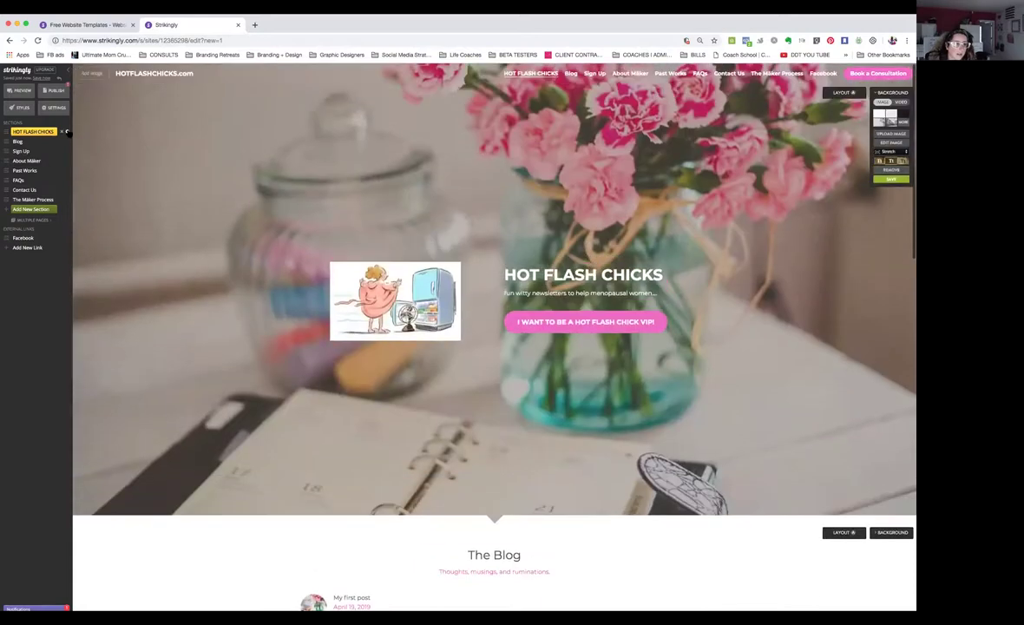
pyautogui.click(66, 131)
pyautogui.click(80, 130)
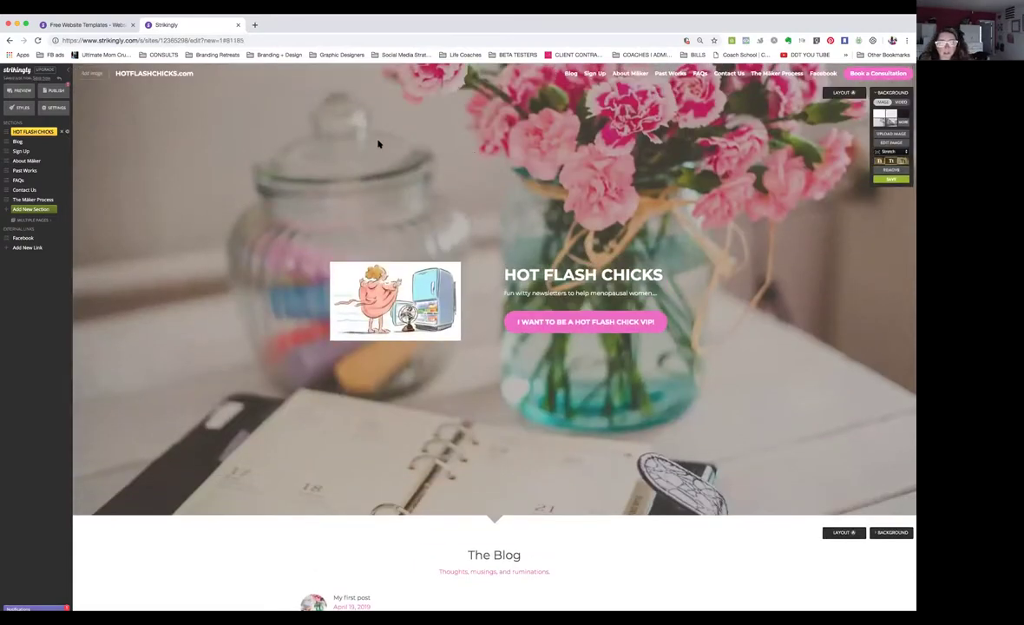
# - Move the Sign Up section to the start of the page, above the HOT FLASH CHICKS section
pyautogui.scroll(-3, 595, 206)
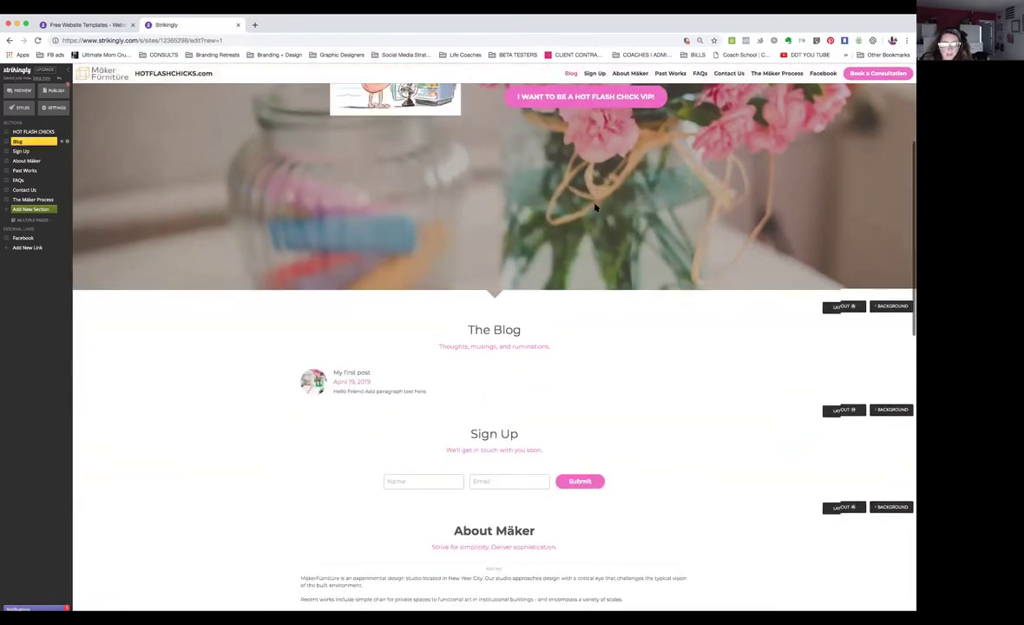
pyautogui.scroll(-10, 596, 207)
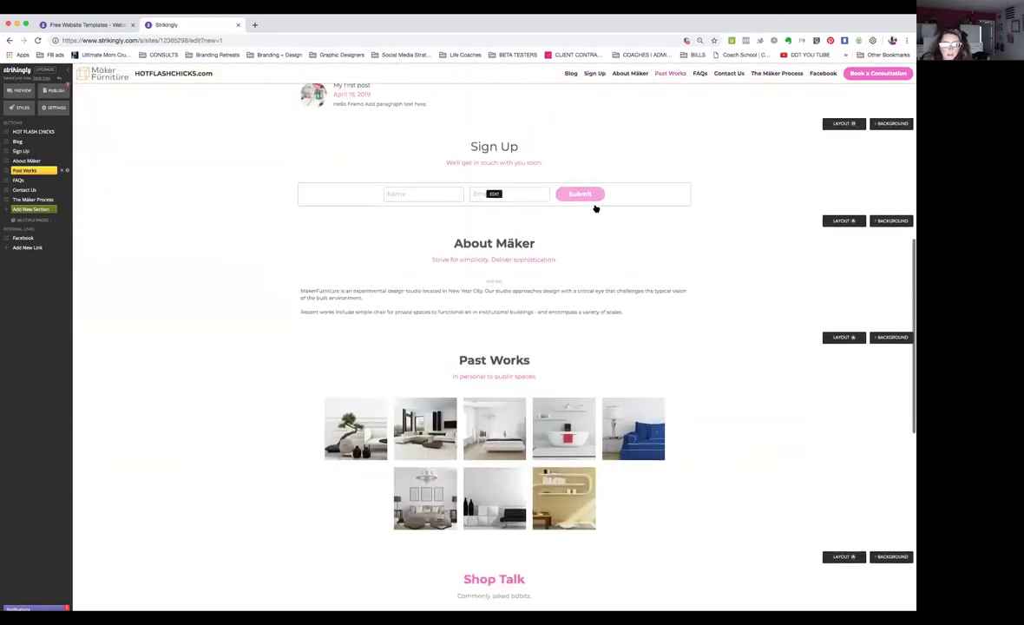
pyautogui.scroll(8, 595, 209)
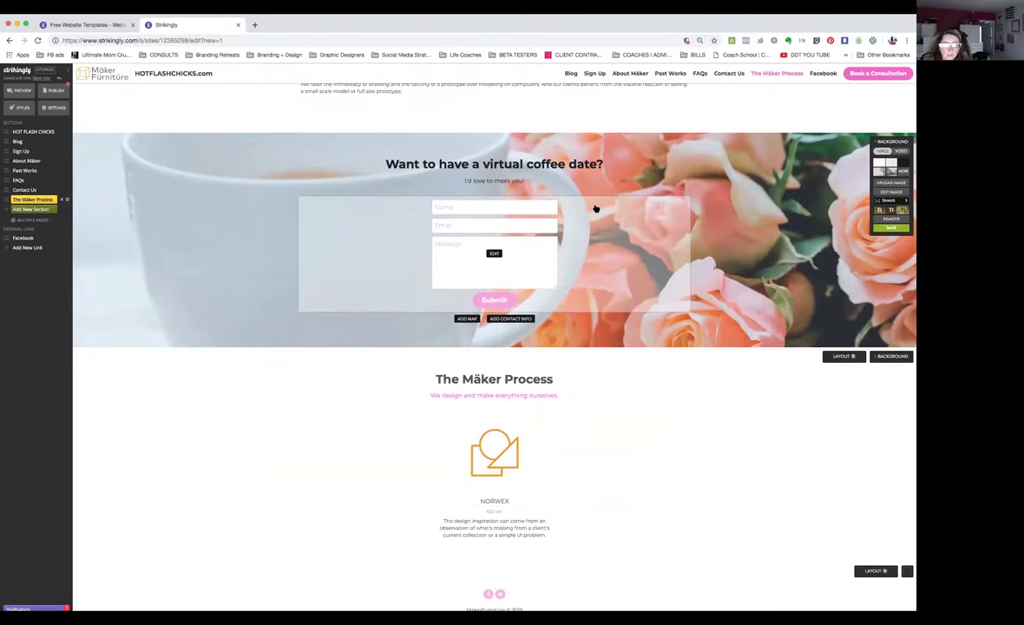
pyautogui.scroll(5, 595, 205)
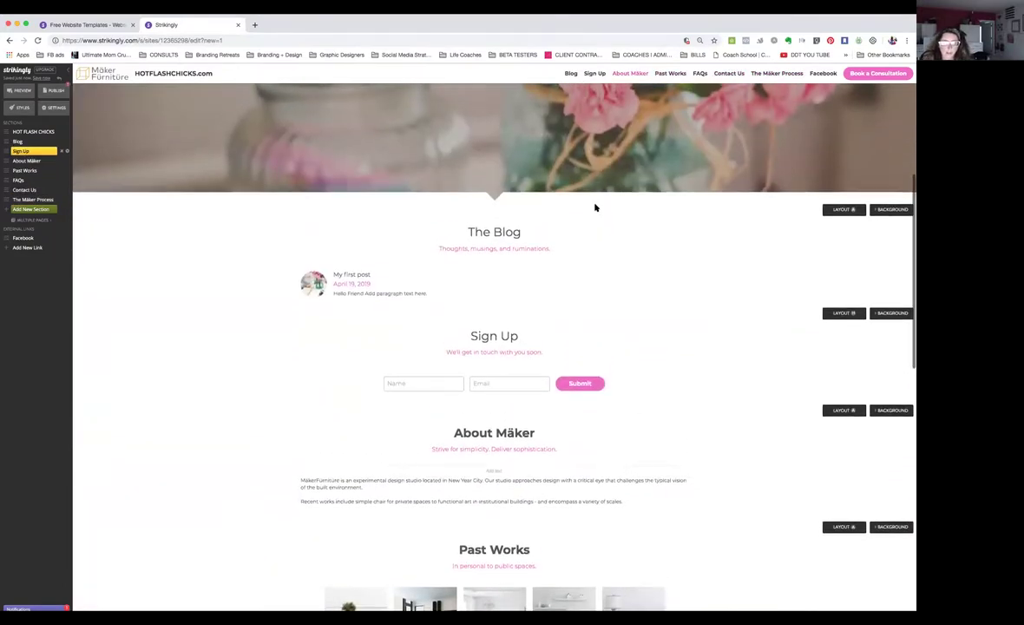
pyautogui.scroll(2, 596, 209)
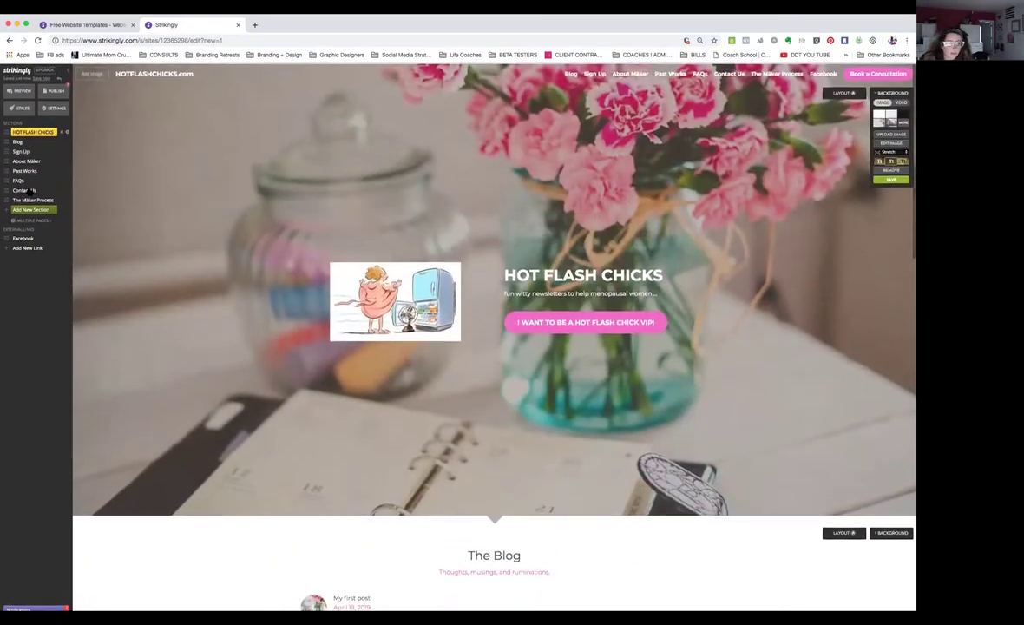
pyautogui.moveTo(7, 151); pyautogui.dragTo(11, 131)
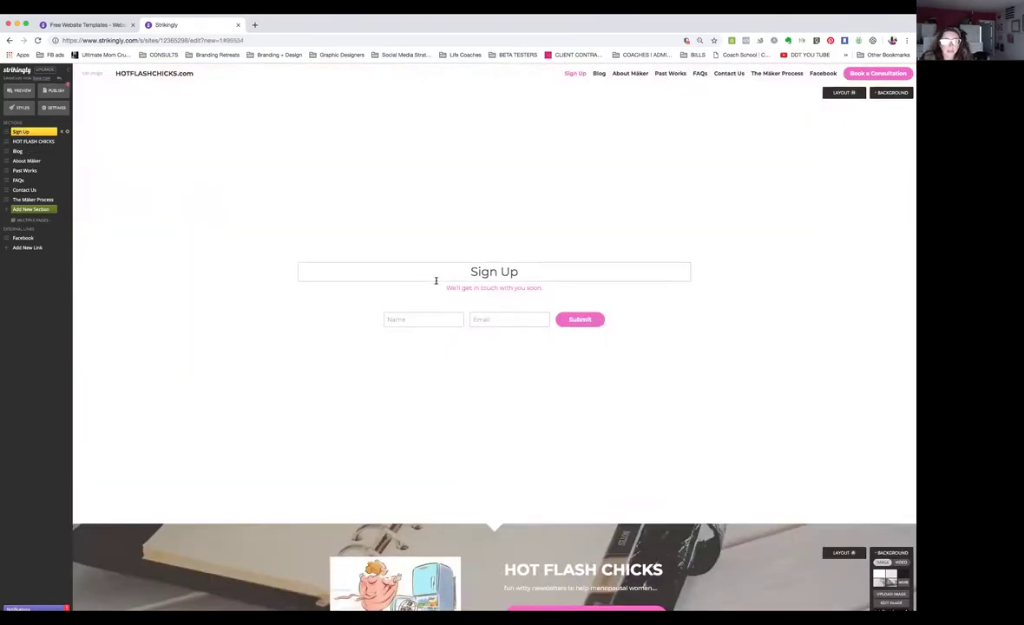
pyautogui.scroll(-3, 470, 263)
pyautogui.scroll(3, 469, 263)
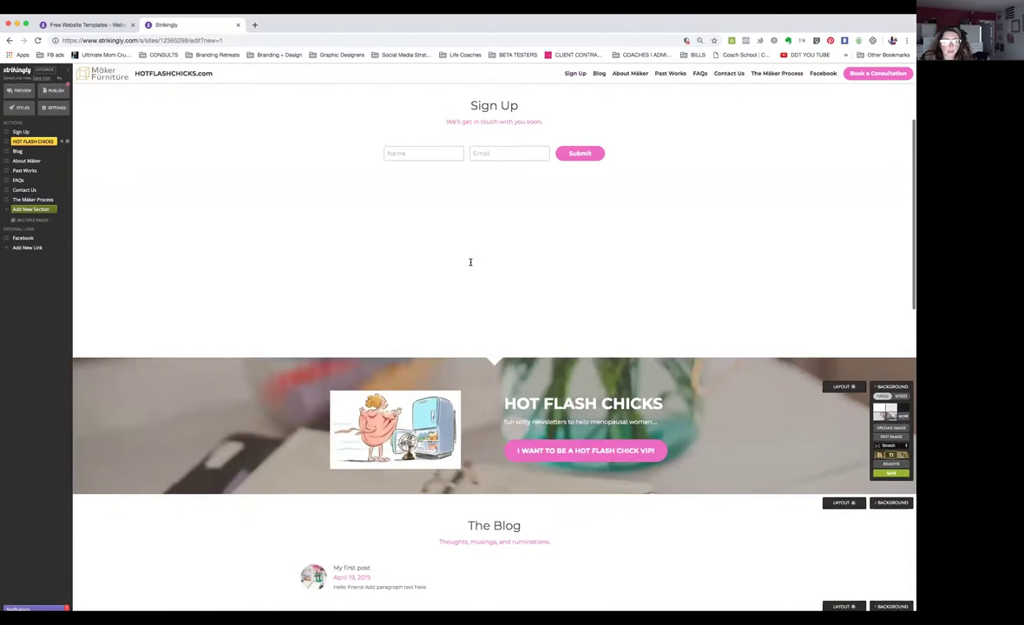
# - Move the Sign Up section to the end of the page, below The Mäker Process section
pyautogui.scroll(-7, 469, 263)
pyautogui.scroll(10, 470, 263)
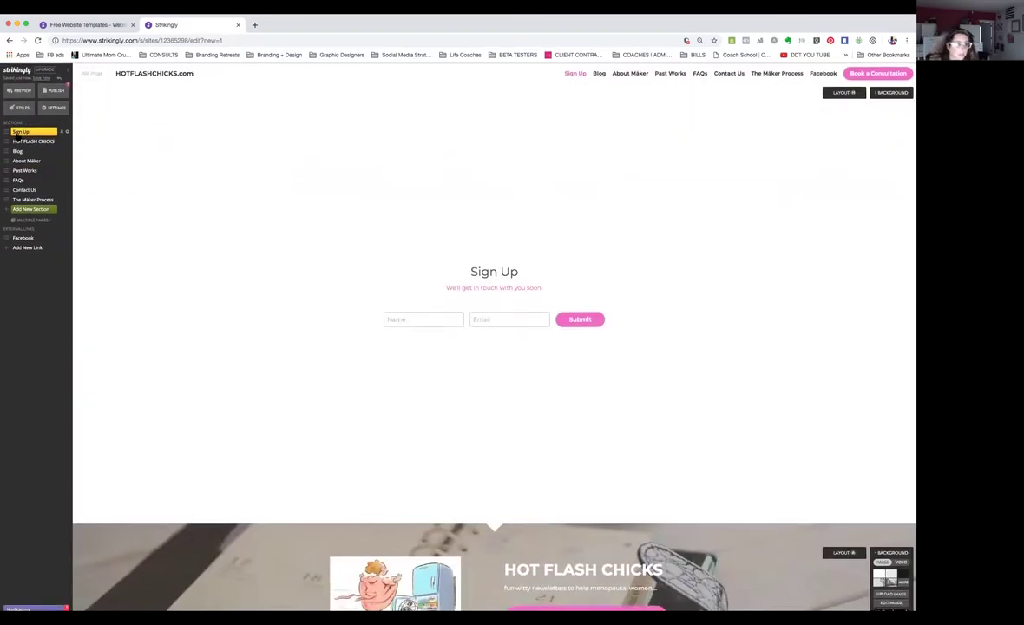
pyautogui.moveTo(17, 131); pyautogui.dragTo(24, 200)
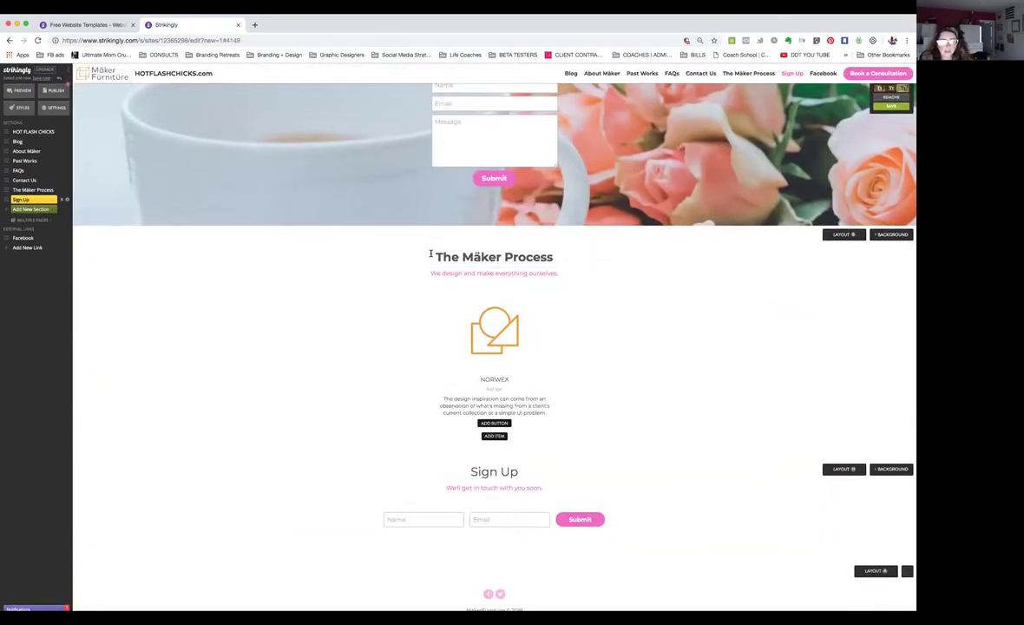
# - Replace the NORWEX item's icon with the image "Screen Shot 2019-04-19 at 5.58.43 PM" from the Desktop folder
pyautogui.click(492, 333)
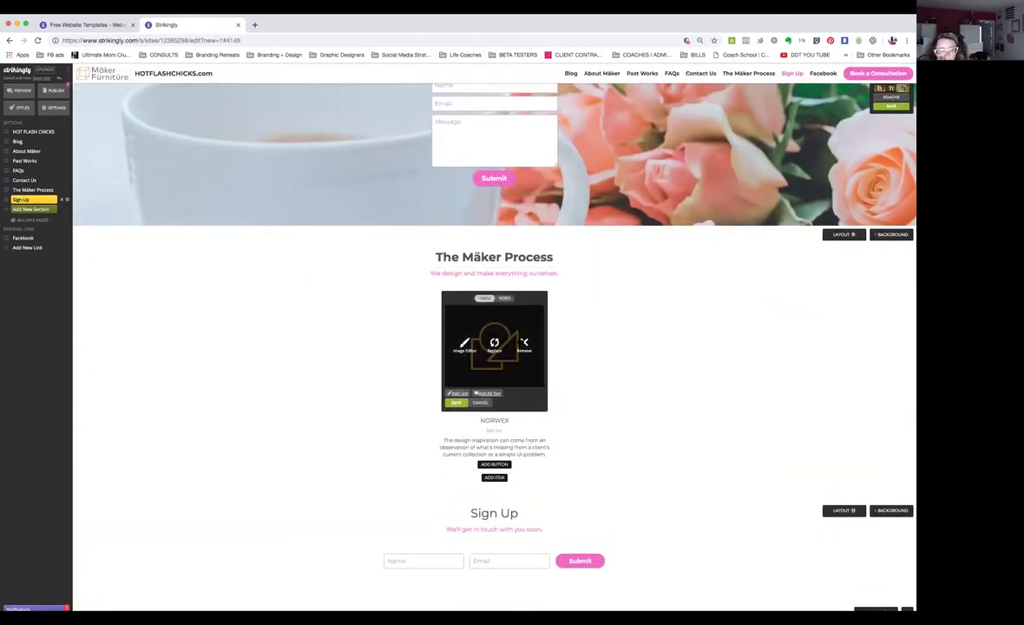
pyautogui.click(494, 344)
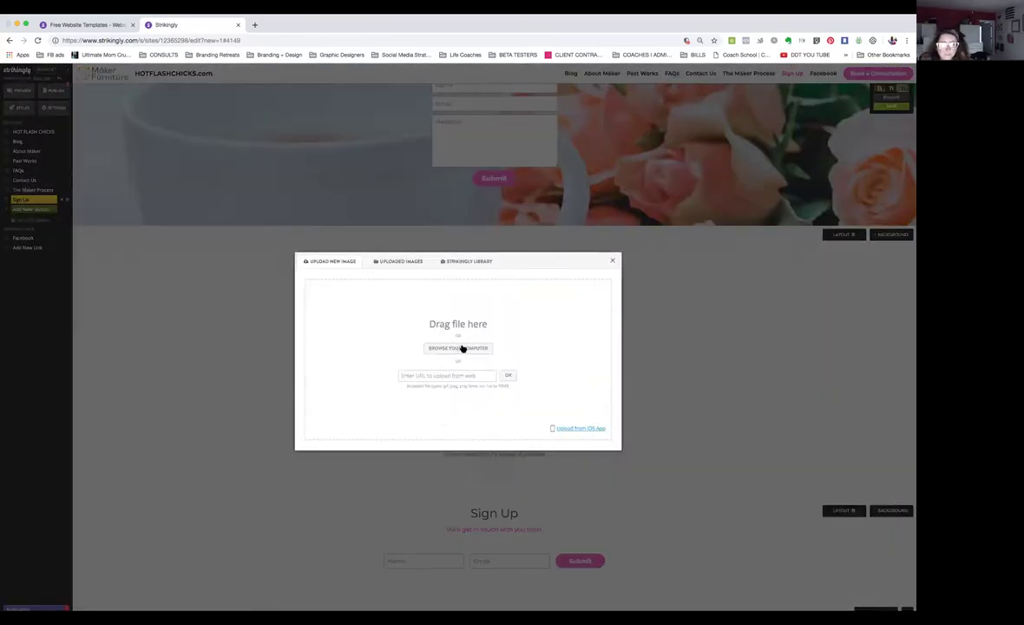
pyautogui.click(463, 347)
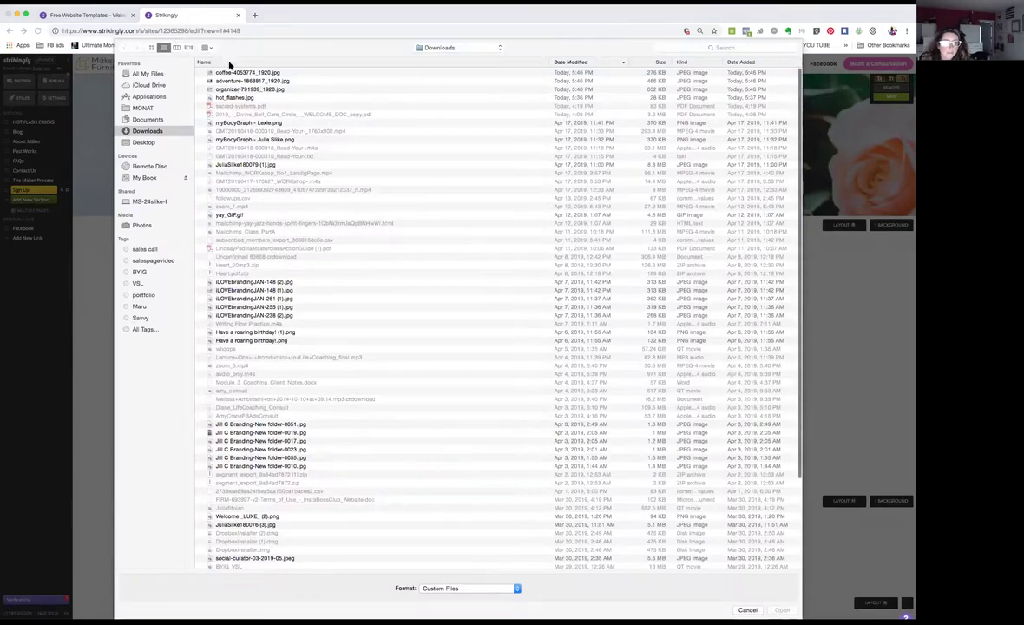
pyautogui.click(146, 141)
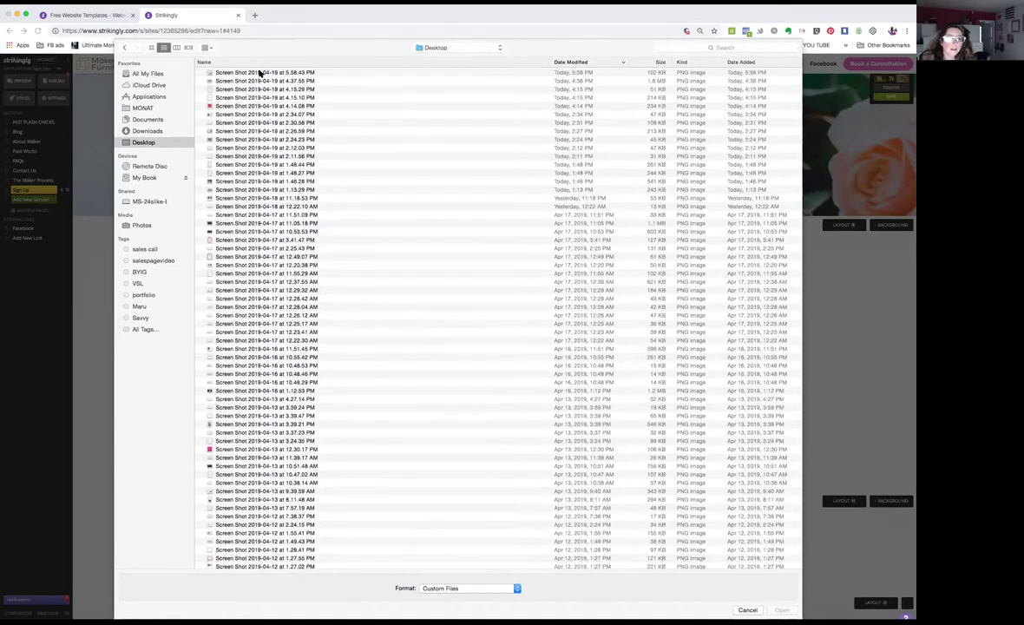
pyautogui.click(259, 73)
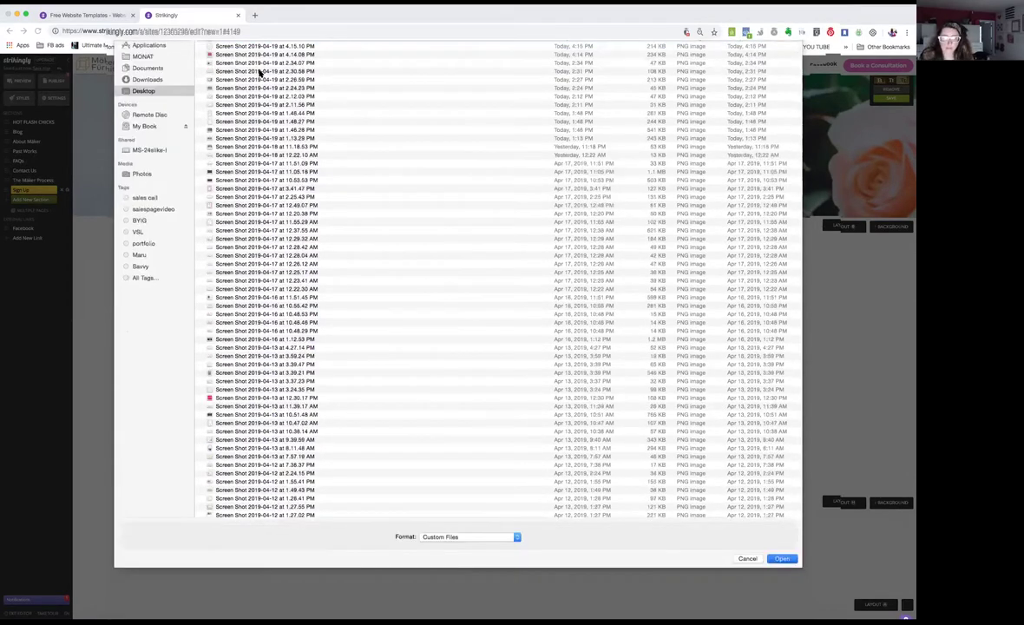
pyautogui.doubleClick(260, 73)
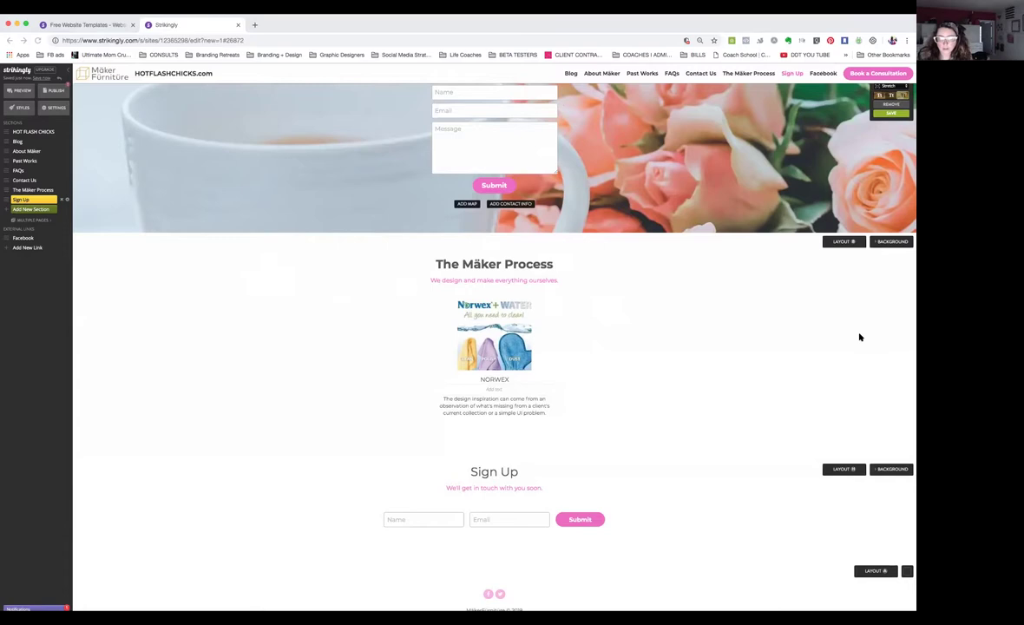
# - Add a button beneath the NORWEX item's description
pyautogui.click(603, 301)
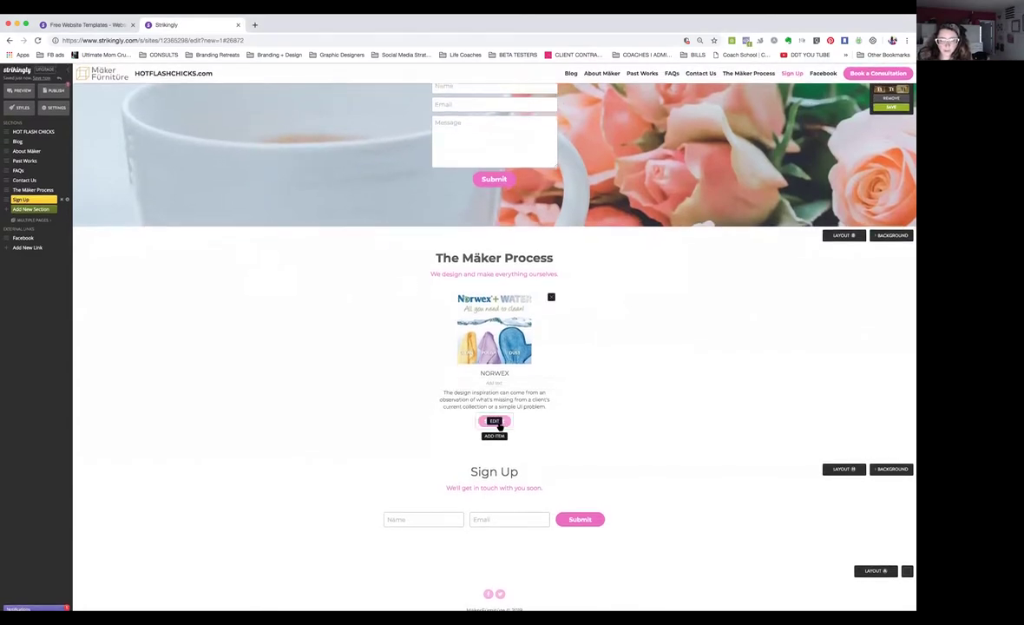
pyautogui.click(494, 422)
# - Change the About Mäker section's heading to "About ME"
pyautogui.scroll(20, 608, 414)
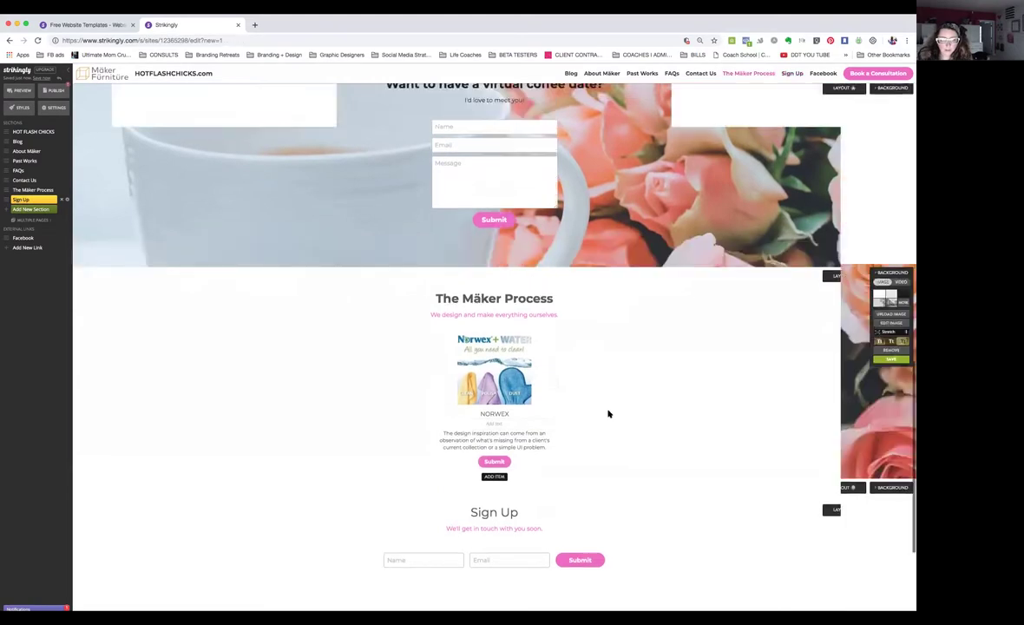
pyautogui.scroll(-1, 601, 414)
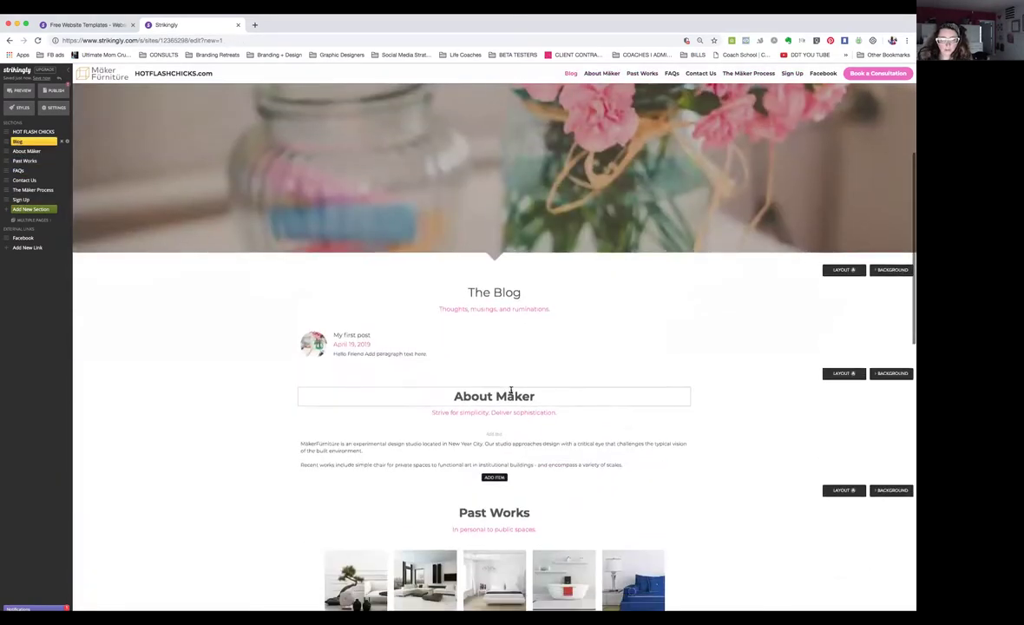
pyautogui.doubleClick(520, 393)
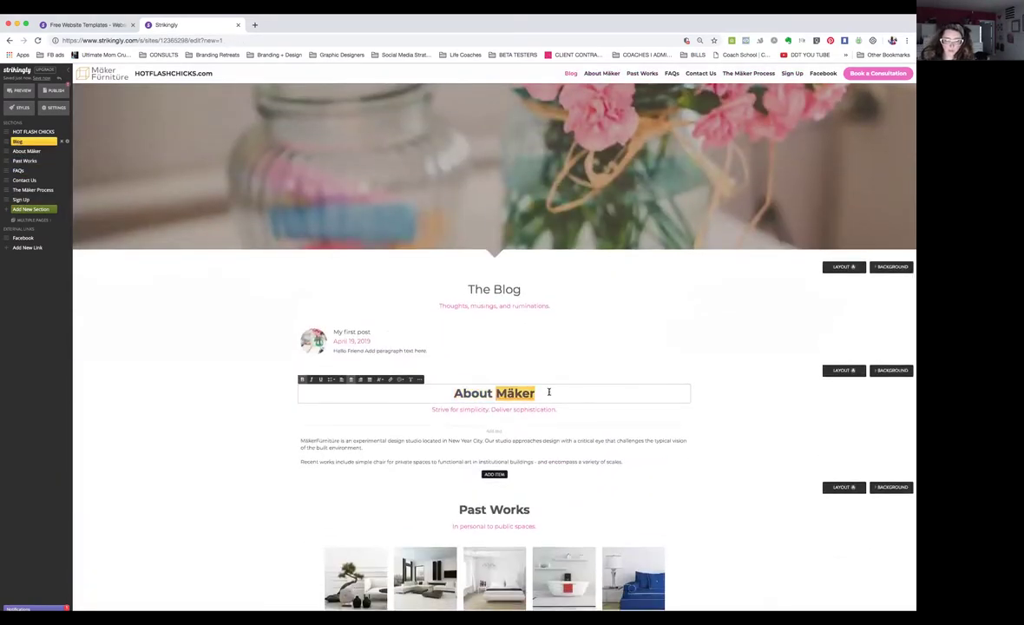
pyautogui.write('ME')
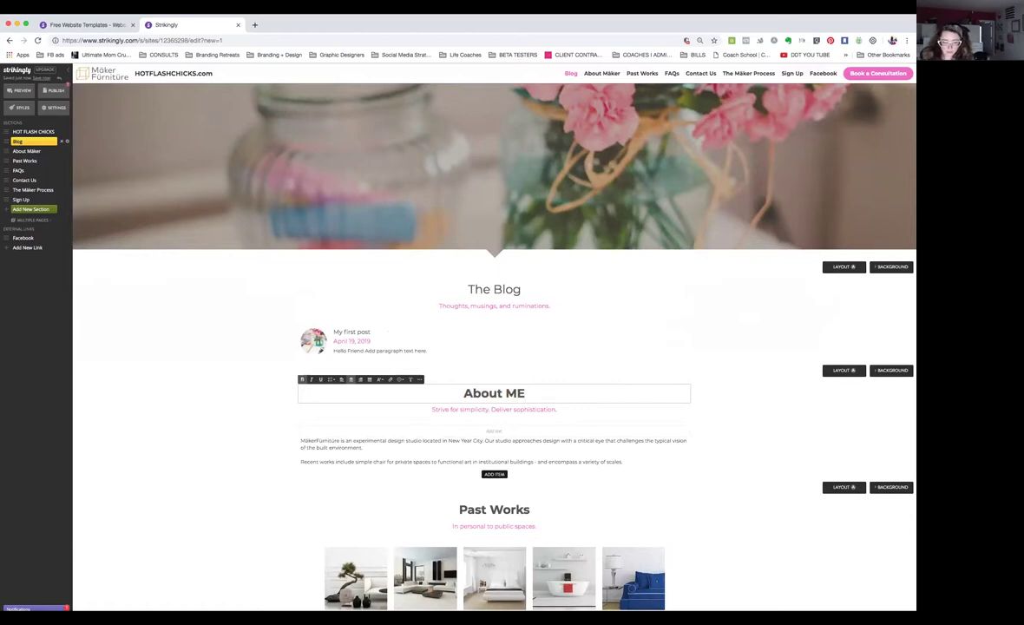
pyautogui.tripleClick(474, 409)
pyautogui.write("There's all this talk about getting through the years gracefully. I'm just trying to get through life with a great sense of humor. I find there's often no better coping mechanism than razor-sharp wit and a strong support system. Luckily I have both. I'm Diane – menopause positive woman, night sweater, mother of two, Peloton fanatic, and lifetime holistic health junkie. You've wandered upon my little corner of the internet and I'm so happy to have you. As many women do, I face a battery of symptoms from menopause. Hot flashes so intense my hair melts to my skin in sweater weather, irritability, depression, off-kilter hormones, and the dreaded weight gain. I'm a fervent believer that menopause can be managed without expensive hormone therapies and spend a great deal of free time researching alternative solutions. With the help of my doctor and my two sisters-in-law, I've developed a plan to conquer the symptoms of menopause. It comes right down to good old diet and exercise; more specifically, Green Keto, kickboxing, and the (somewhat daunting) Peloton bike. When I'm not misdirecting the course of menopause, you'll find me busy as a bee at work in project management. When I'm not at work, I'm almost definitely hanging out with my supportive, too-handsome husband and our two dogs, Loki and Freya. I'd like to like long walks on the beach but haven't quite made it there yet. To be quite honest, who knows if I ever will. Thank you for taking the journey with me. If nothing else, I hope you get a bit of inspiration or a chuckle every now and then. After all, what's life without a laugh or three?!")
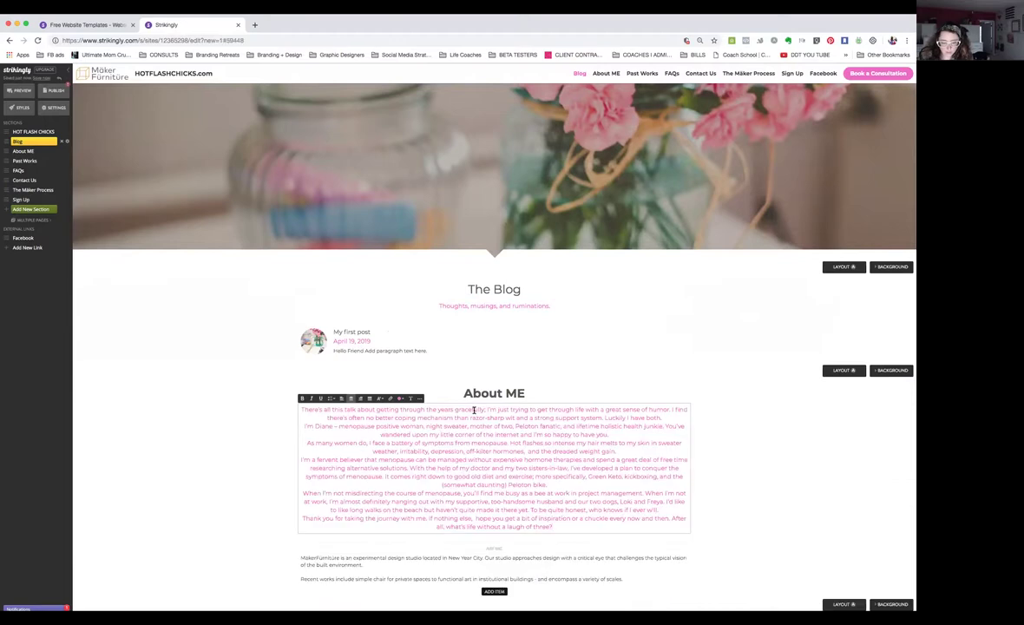
pyautogui.press('super+z')
pyautogui.press('super+z')
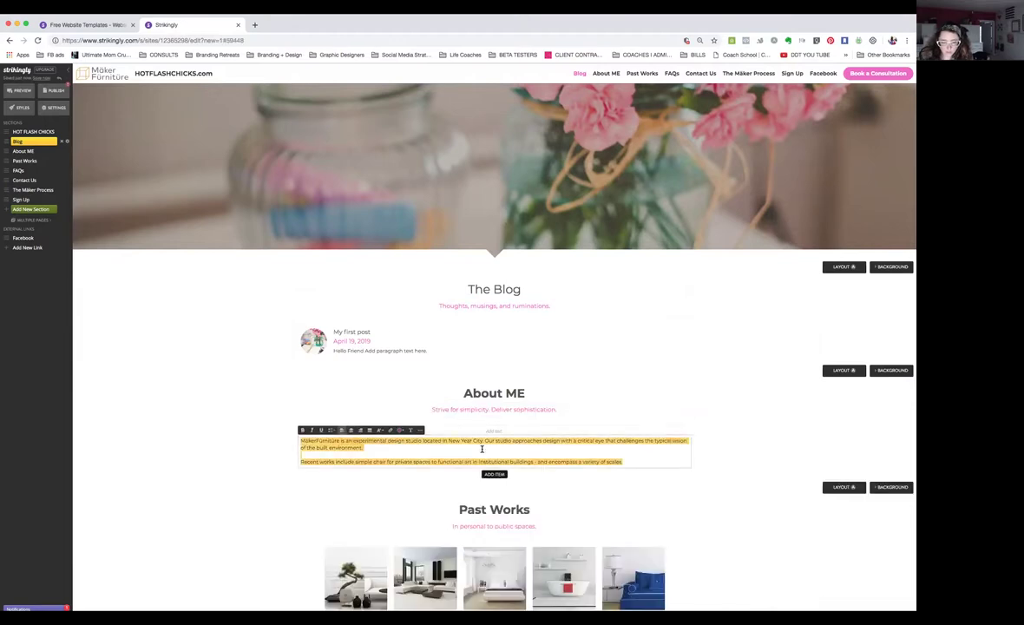
# - Replace the placeholder About ME body text with the owner's bio and cut its opening paragraph out of the body
pyautogui.write("There's all this talk about getting through the years gracefully. I'm just trying to get through life with a great sense of humor. I find there's often no better coping mechanism than razor-sharp wit and a strong support system. Luckily I have both. I'm Diane – menopause positive woman, night sweater, mother of two, Peloton fanatic, and lifetime holistic health junkie. You've wandered upon my little corner of the internet and I'm so happy to have you. As many women do, I face a battery of symptoms from menopause. Hot flashes so intense my hair melts to my skin in sweater weather, irritability, depression, off-kilter hormones, and the dreaded weight gain. I'm a fervent believer that menopause can be managed without expensive hormone therapies and spend a great deal of free time researching alternative solutions. With the help of my doctor and my two sisters-in-law, I've developed a plan to conquer the symptoms of menopause. It comes right down to good old diet and exercise; more specifically, Green Keto, kickboxing, and the (somewhat daunting) Peloton bike. When I'm not misdirecting the course of menopause, you'll find me busy as a bee at work in project management. When I'm not at work, I'm almost definitely hanging out with my supportive, too-handsome husband and our two dogs, Loki and Freya. I'd like to like long walks on the beach but haven't quite made it there yet. To be quite honest, who knows if I ever will. Thank you for taking the journey with me. If nothing else, hope you get a bit of inspiration or a chuckle every now and then. After all, what's life without a laugh or three?")
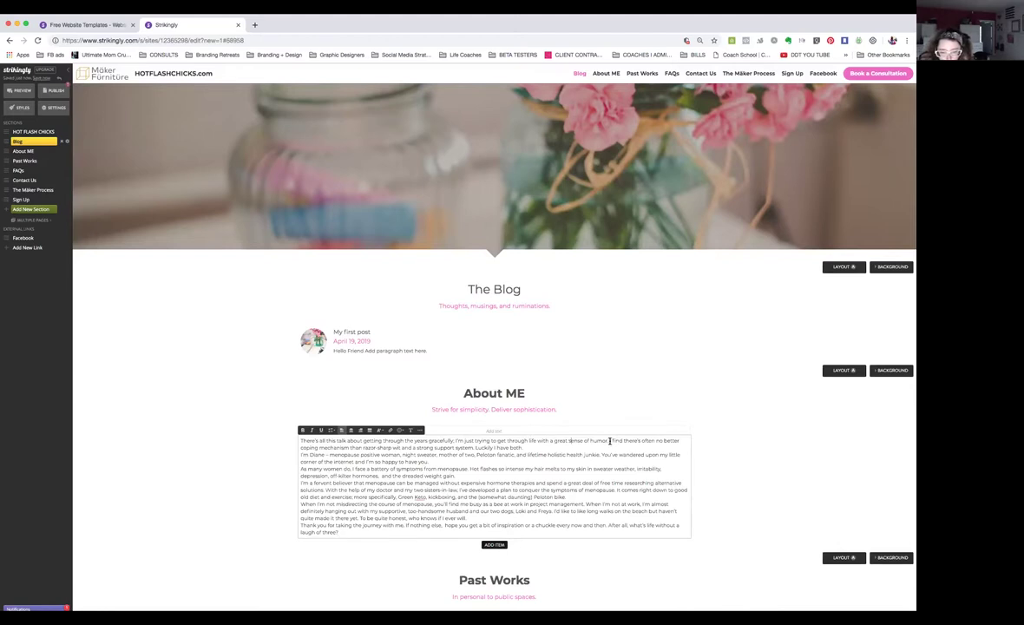
pyautogui.moveTo(534, 445); pyautogui.dragTo(289, 443)
pyautogui.hotkey('ctrl', 'x')
# - Replace the About ME tagline with the cut opening paragraph of the bio and left-align it
pyautogui.click(475, 409)
pyautogui.tripleClick(475, 409)
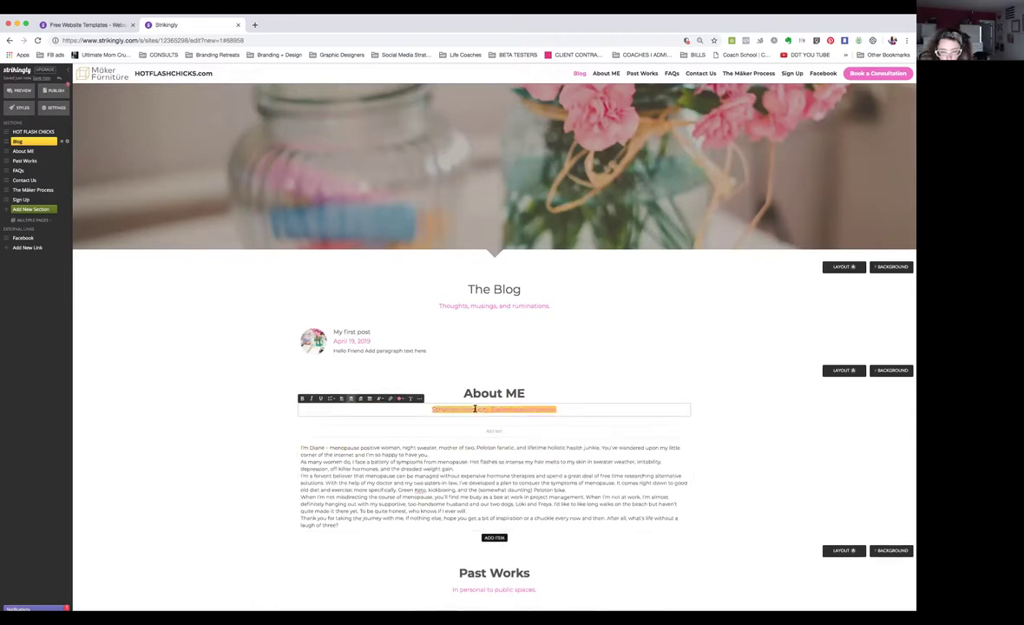
pyautogui.hotkey('ctrl', 'v')
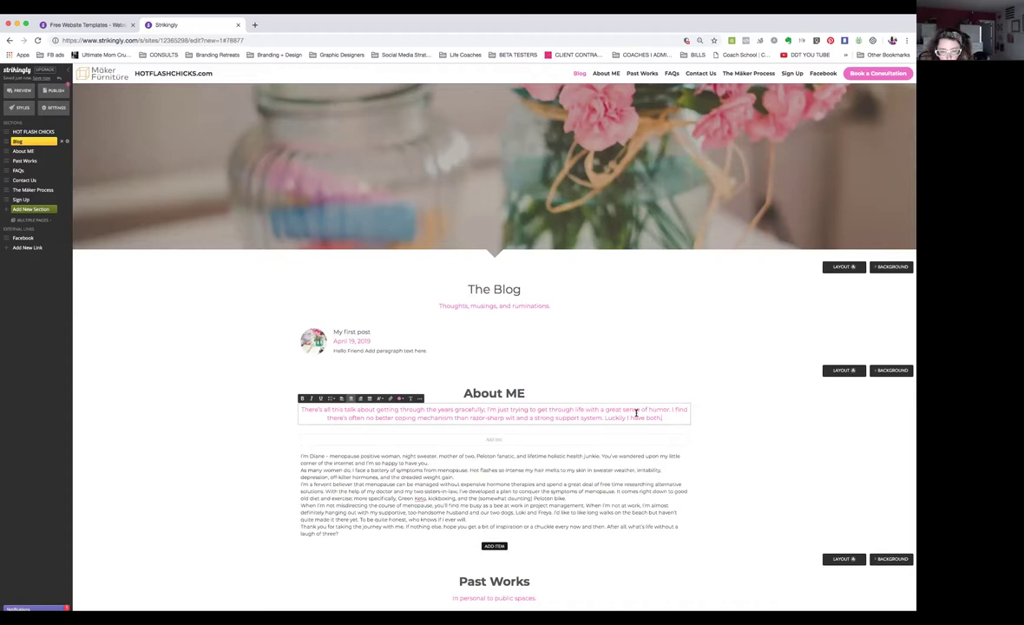
pyautogui.moveTo(668, 417); pyautogui.dragTo(272, 386)
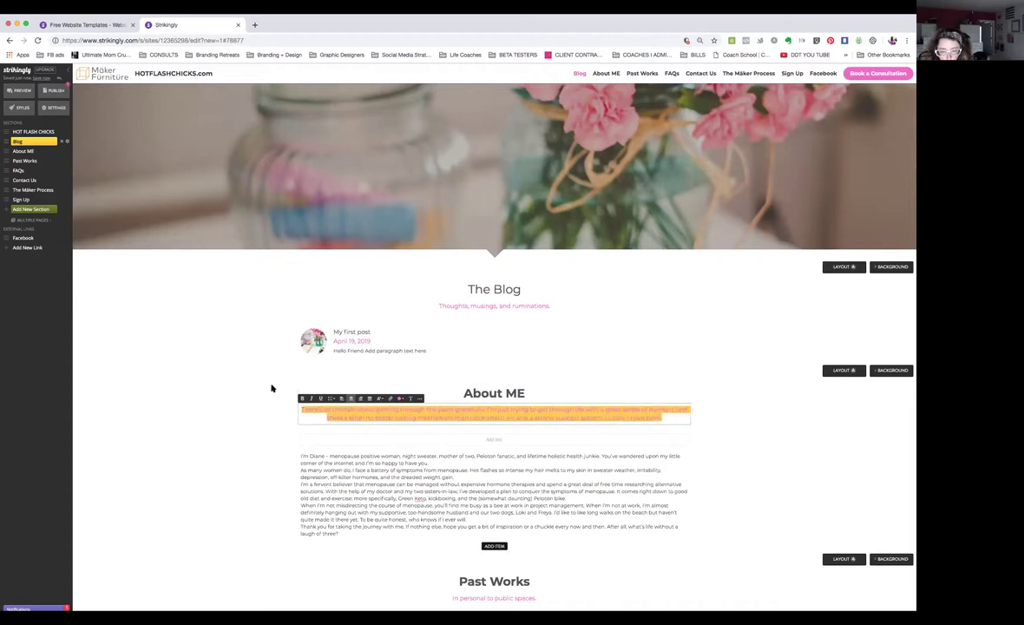
pyautogui.click(342, 398)
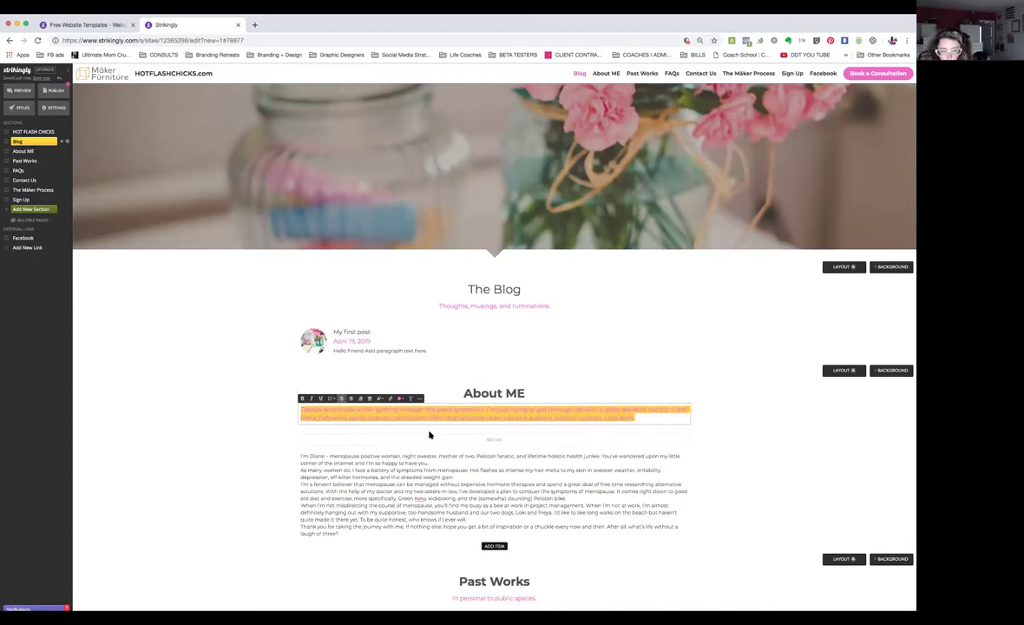
# - Move the remaining bio text from the About ME body into the empty text field directly above it
pyautogui.click(425, 466)
pyautogui.tripleClick(426, 466)
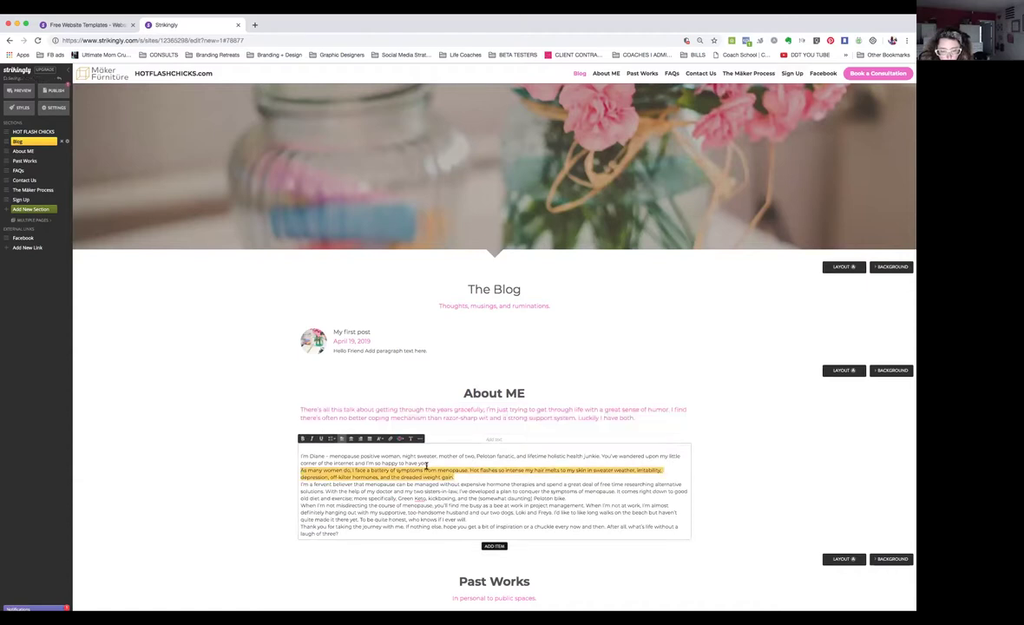
pyautogui.hotkey('ctrl', 'a')
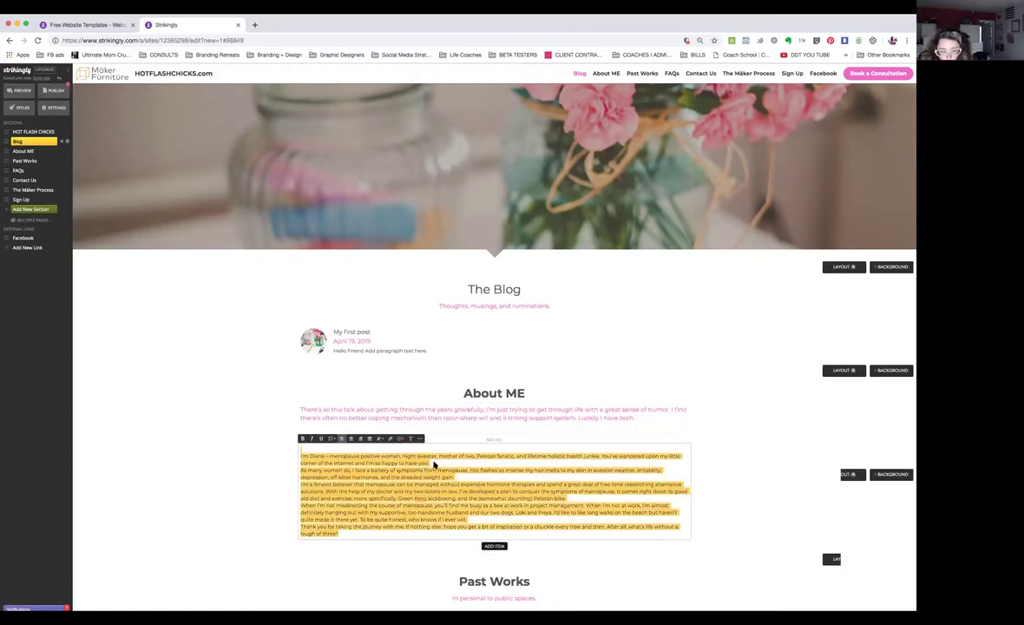
pyautogui.press('BackSpace')
pyautogui.hotkey('ctrl', 'v')
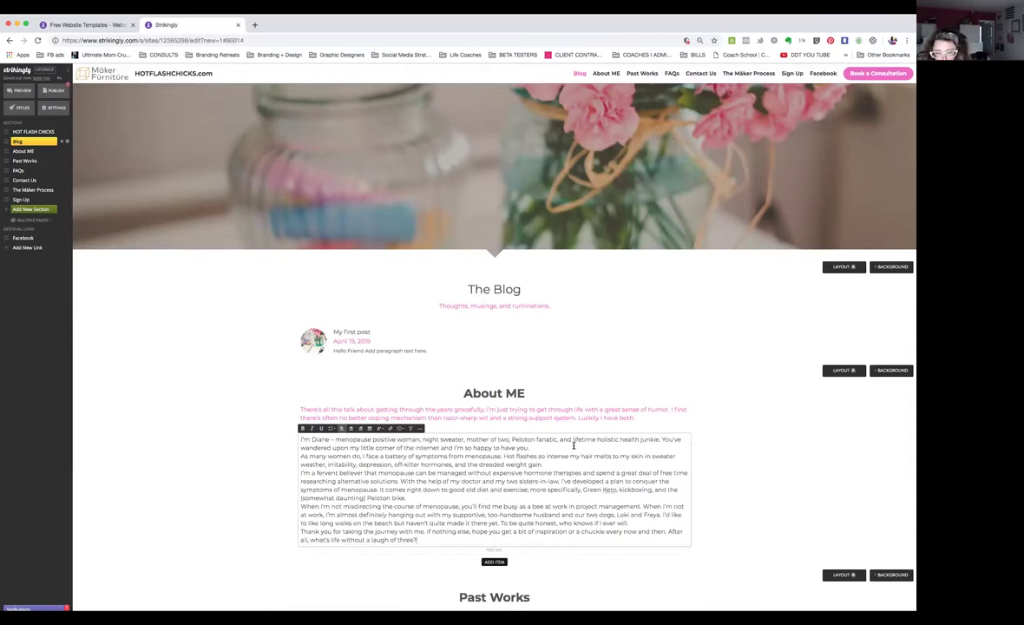
# - Separate the paragraphs of the About ME bio with blank lines and finish editing the text
pyautogui.click(562, 446)
pyautogui.press('Return')
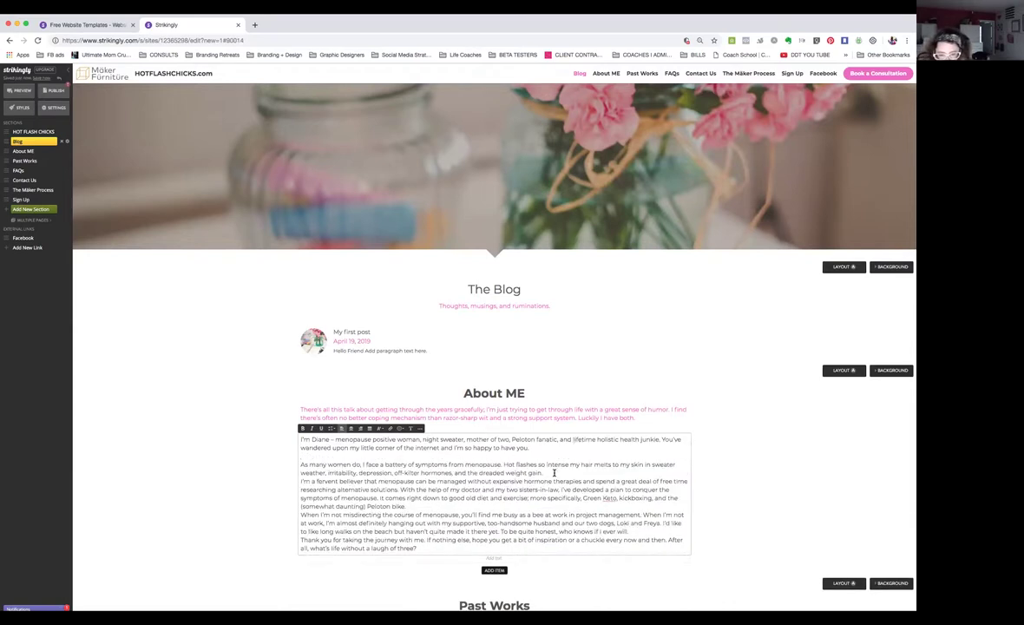
pyautogui.click(554, 473)
pyautogui.press('Return')
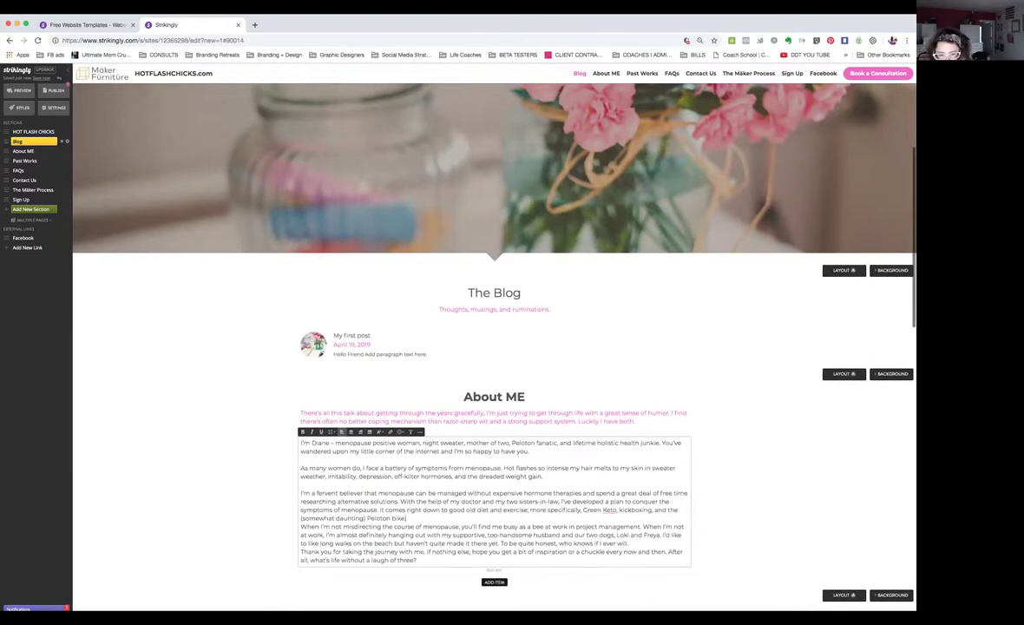
pyautogui.press('Return')
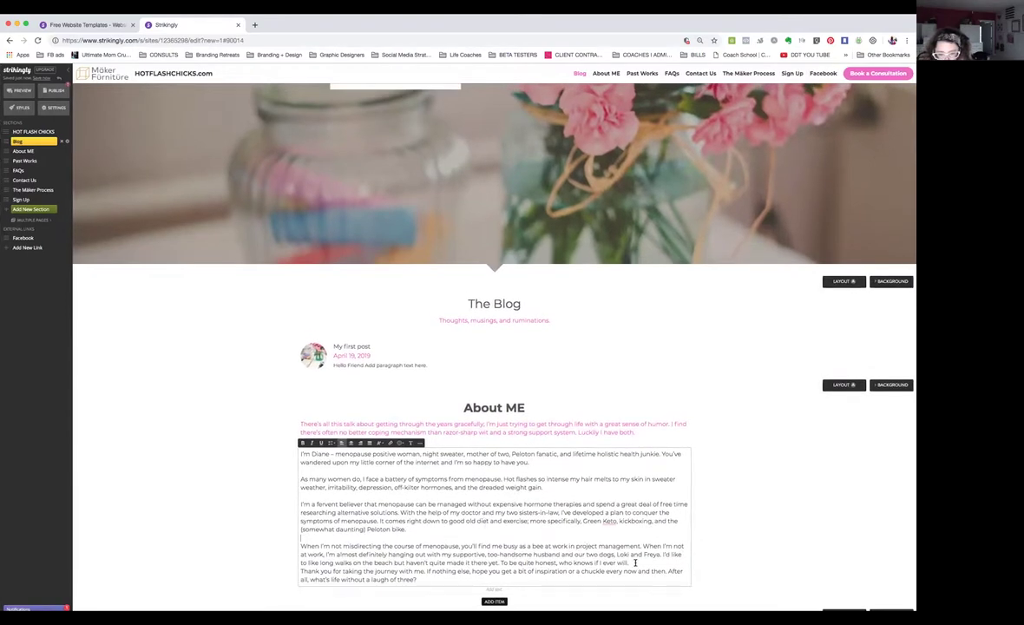
pyautogui.click(636, 562)
pyautogui.press('Return')
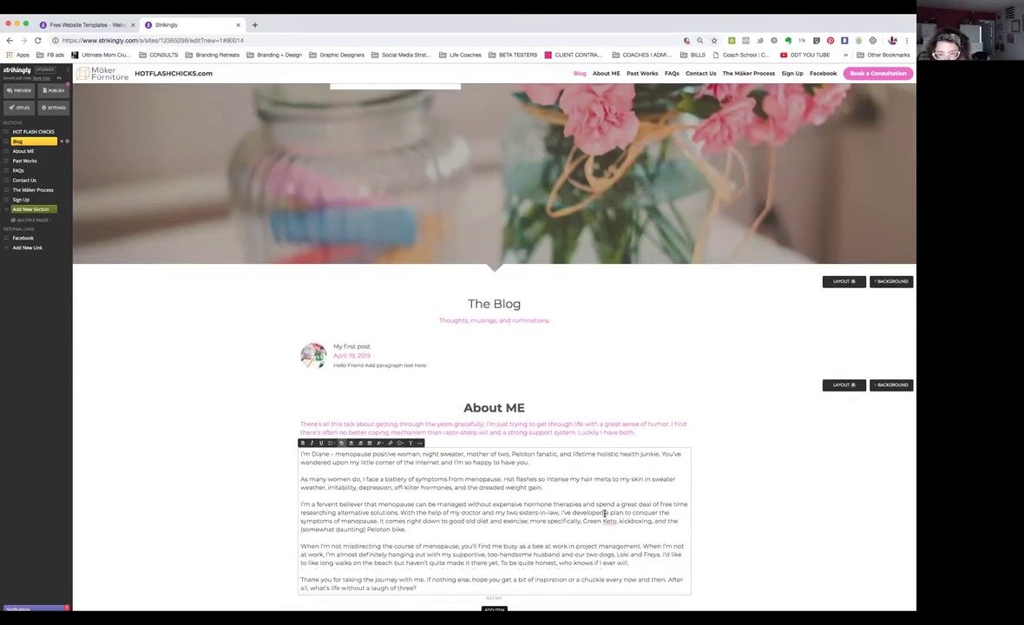
pyautogui.scroll(-3, 605, 513)
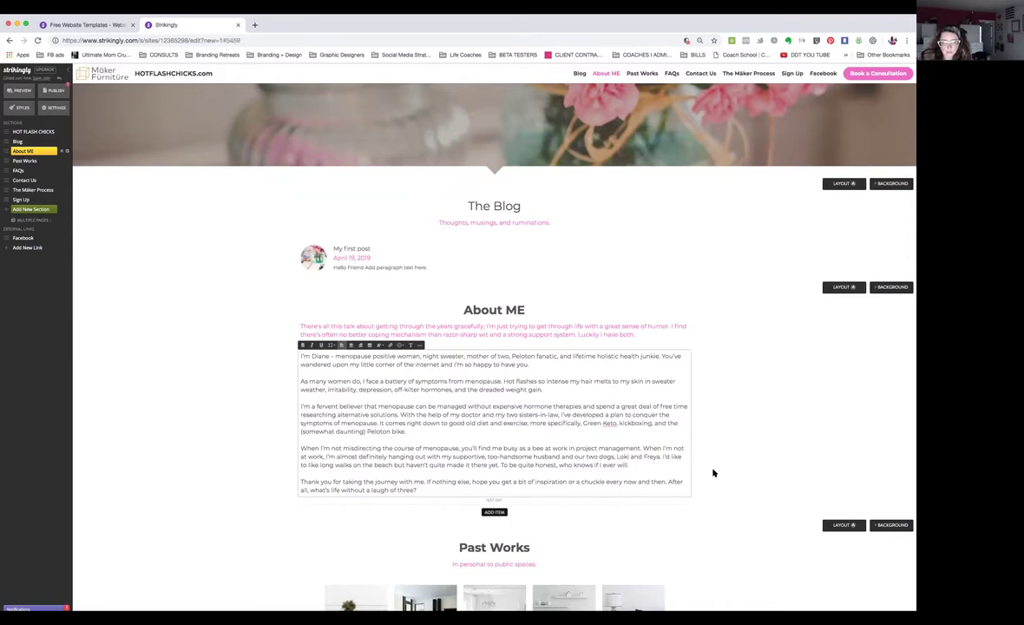
pyautogui.click(712, 472)
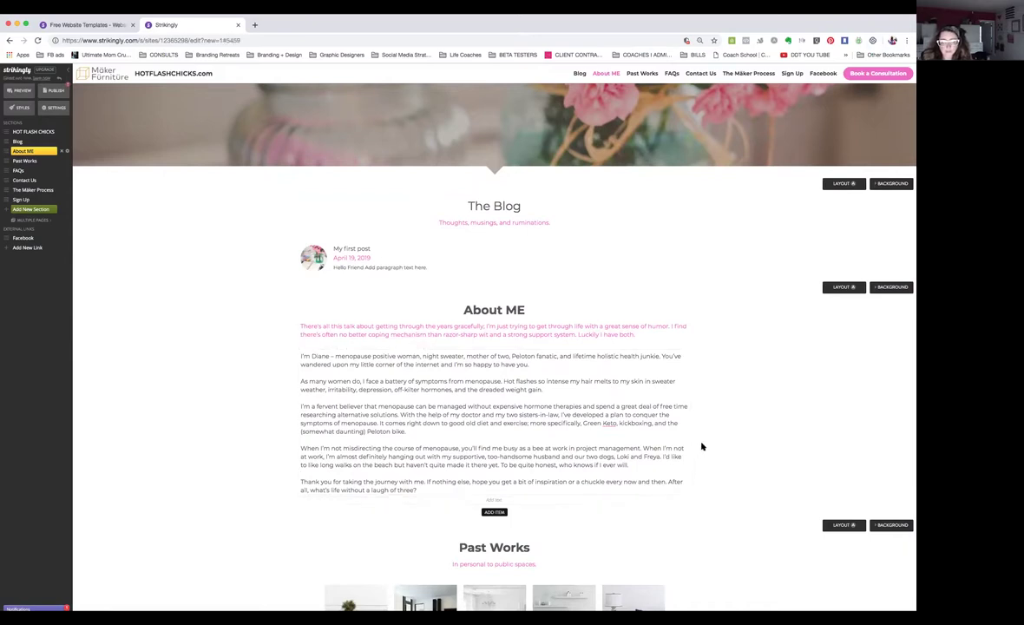
# - Delete the Past Works section from the site
pyautogui.scroll(-5, 702, 446)
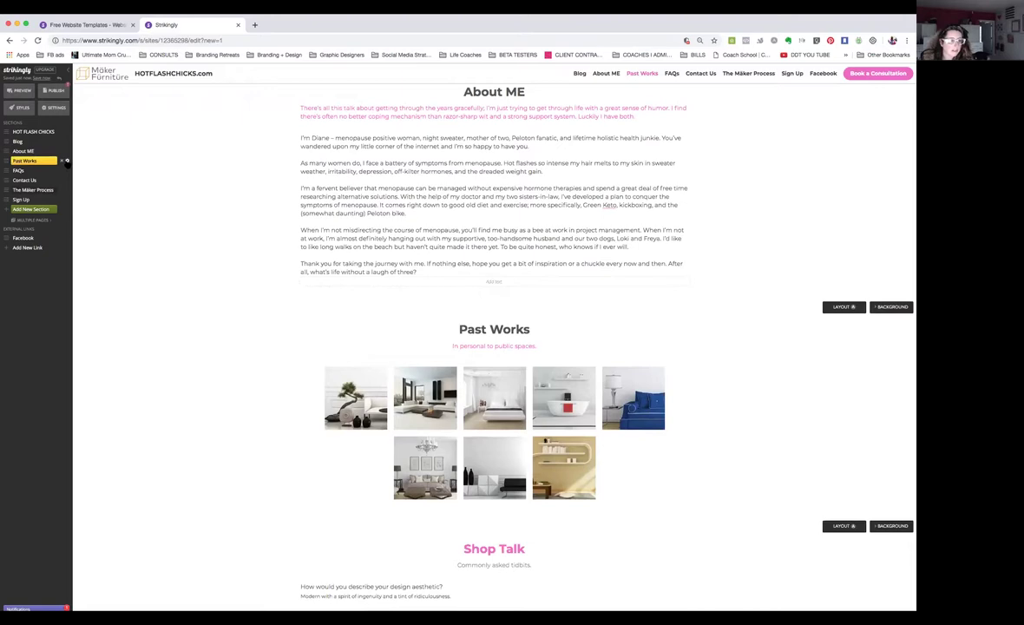
pyautogui.click(67, 161)
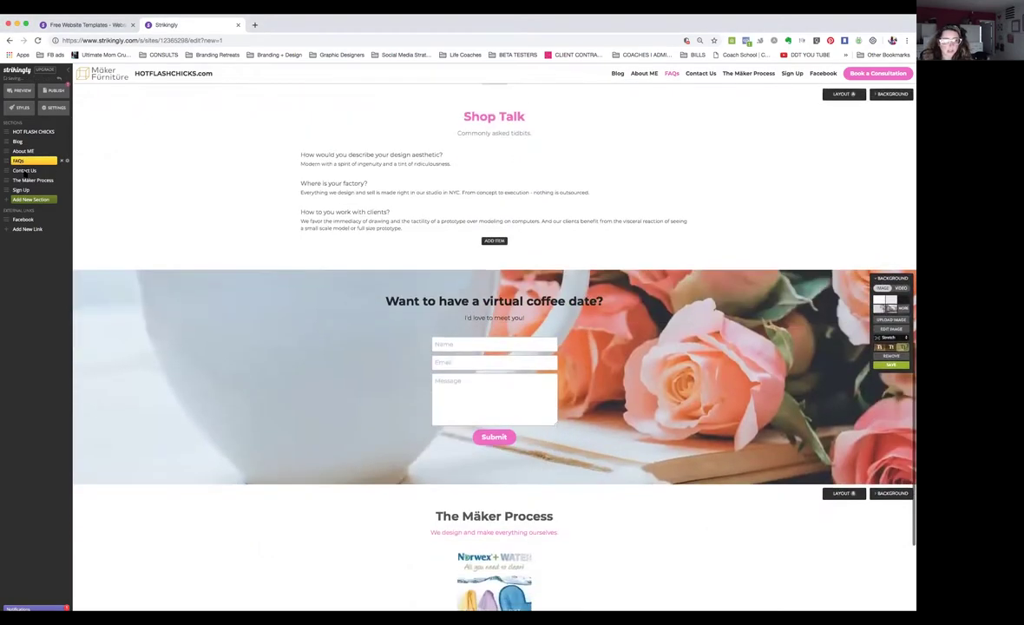
# - Browse the templates offered for a new section without adding one
pyautogui.click(36, 200)
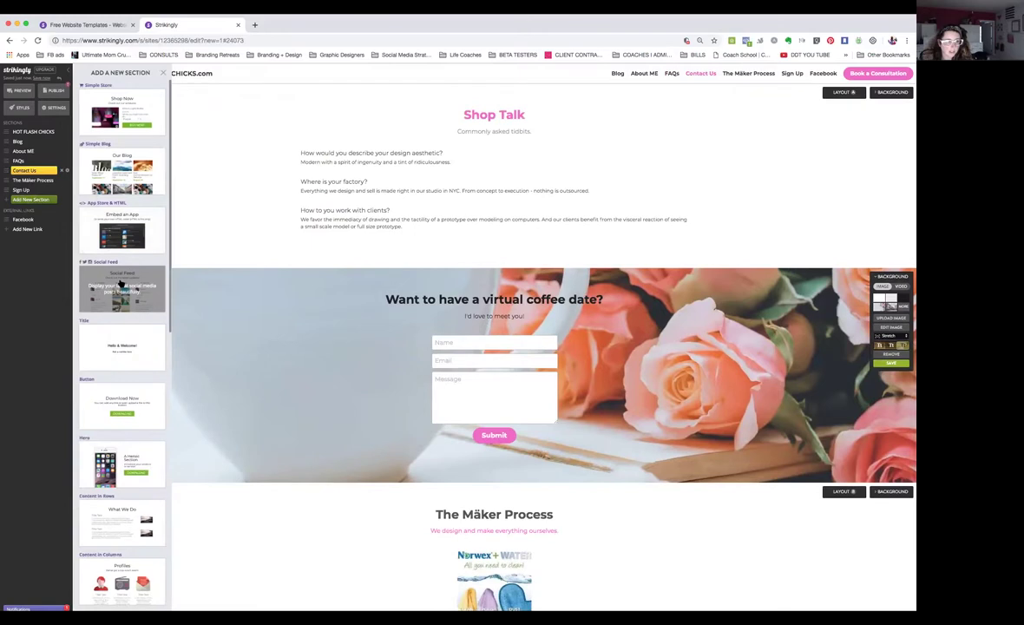
pyautogui.scroll(-6, 135, 314)
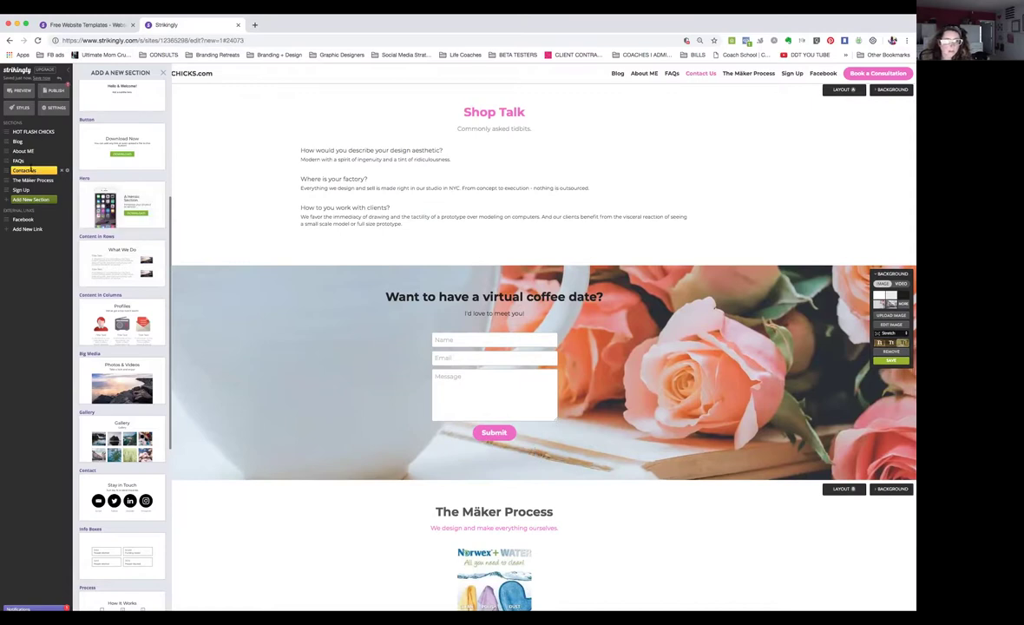
pyautogui.click(164, 71)
# - Replace The Mäker Process section heading with "These keep my hot flashes in check..."
pyautogui.scroll(-3, 476, 371)
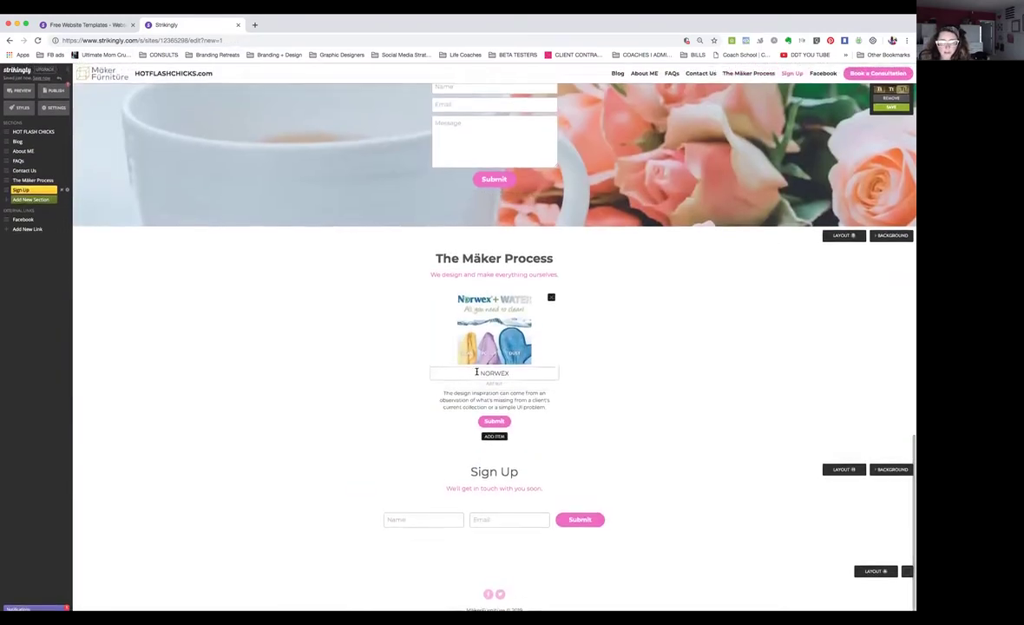
pyautogui.click(476, 259)
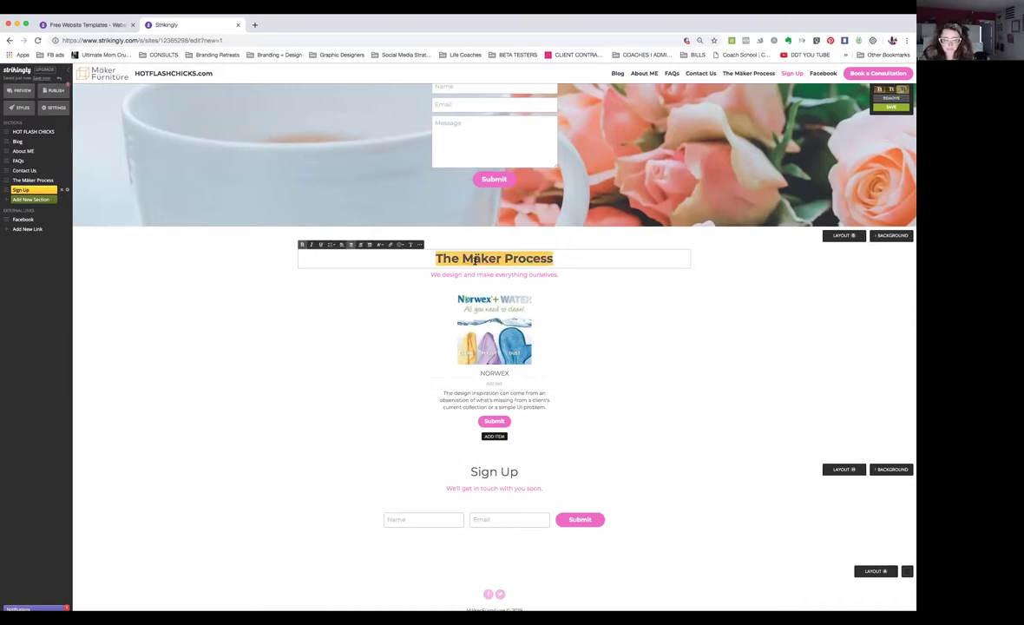
pyautogui.write('Th')
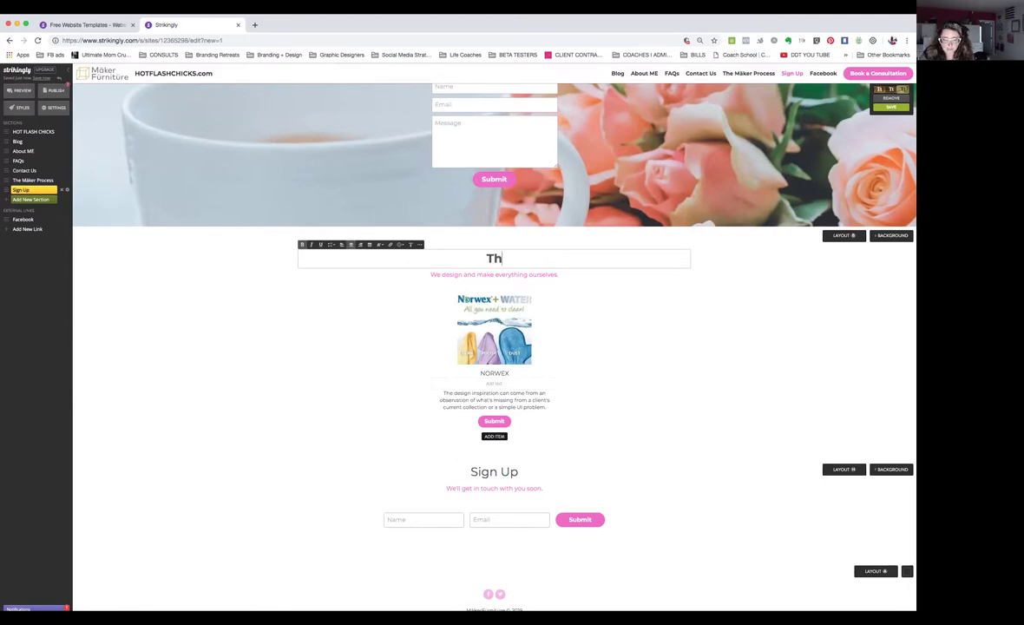
pyautogui.write('e')
pyautogui.press('BackSpace')
pyautogui.write('se')
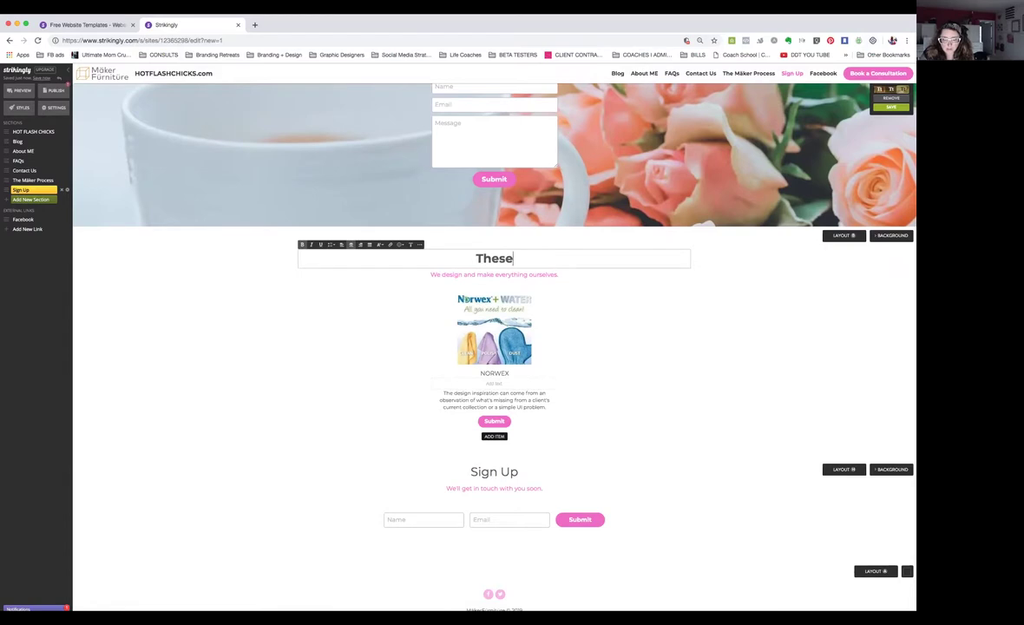
pyautogui.write(' keep my ')
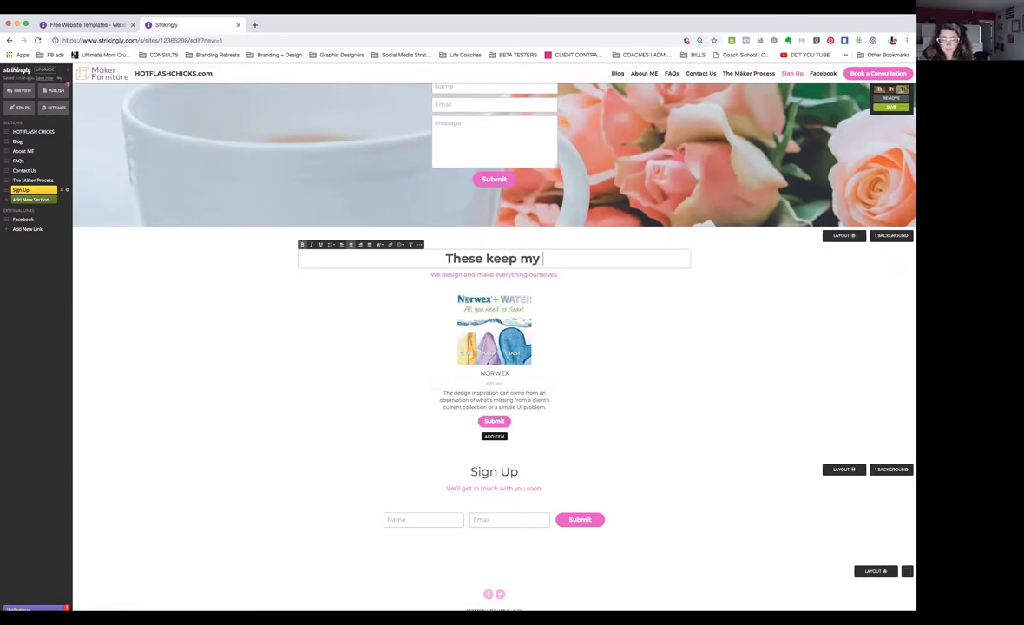
pyautogui.write('hot fla')
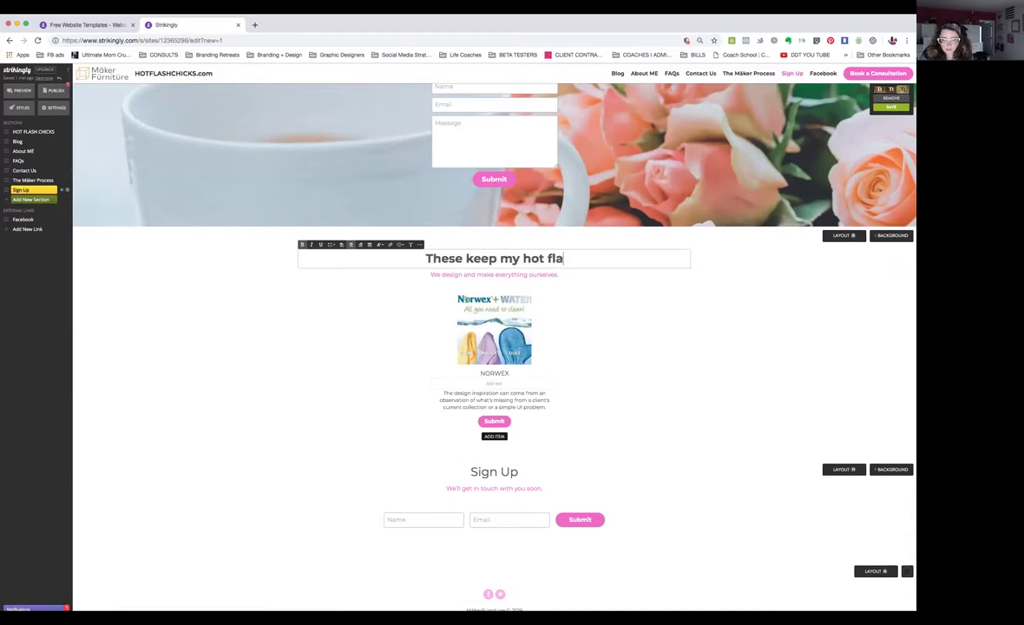
pyautogui.write('shes in check...')
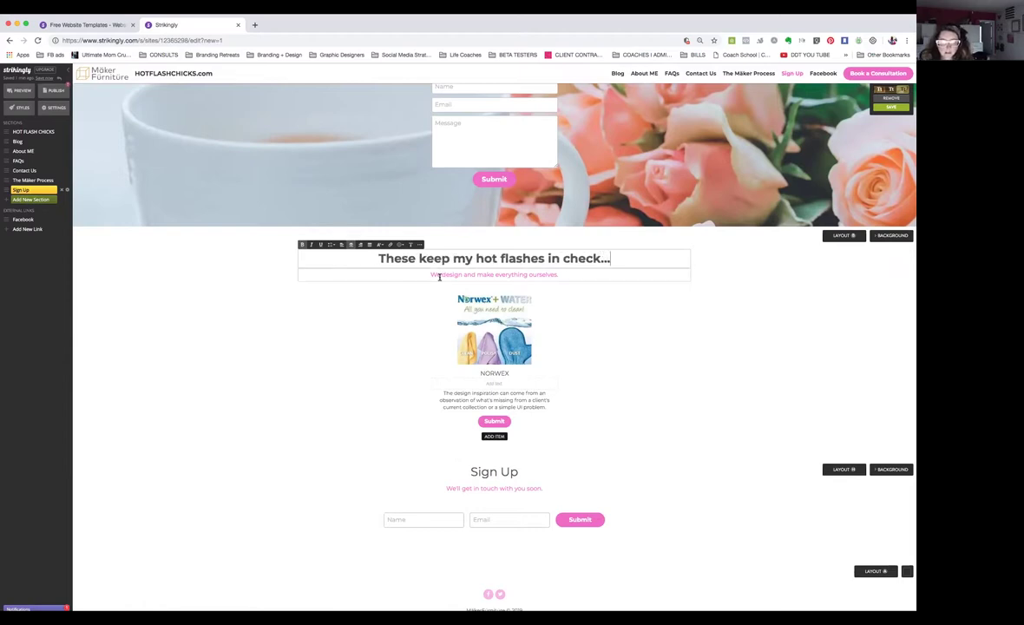
# - Replace the subtitle under the hot flashes heading with "I don't know what'd I'd do without my hot flash rags!"
pyautogui.click(439, 276)
pyautogui.write('I don')
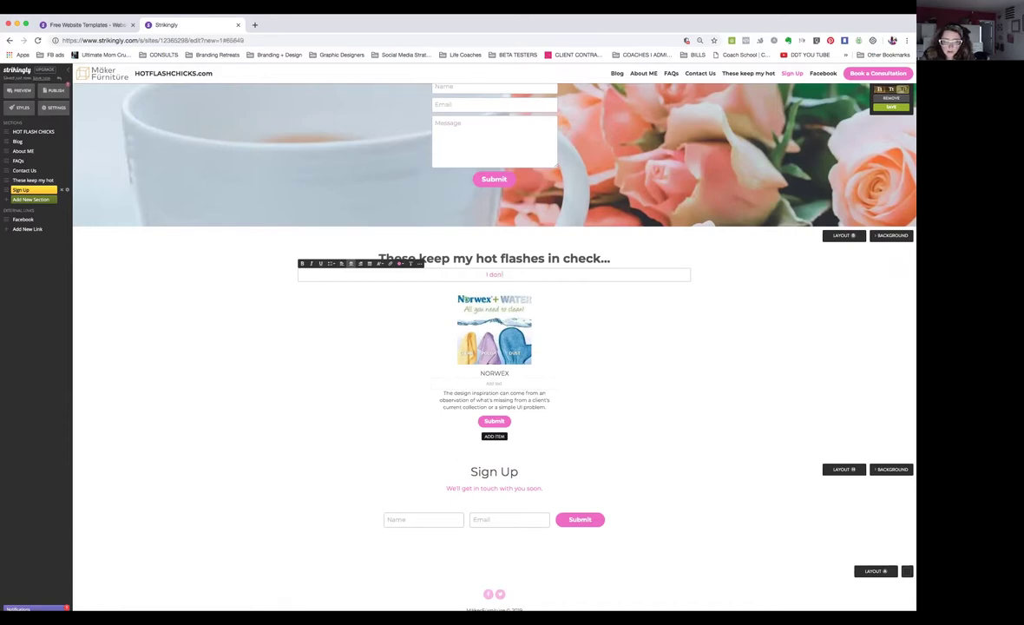
pyautogui.write("'t kow")
pyautogui.press('BackSpace')
pyautogui.press('BackSpace')
pyautogui.write('n')
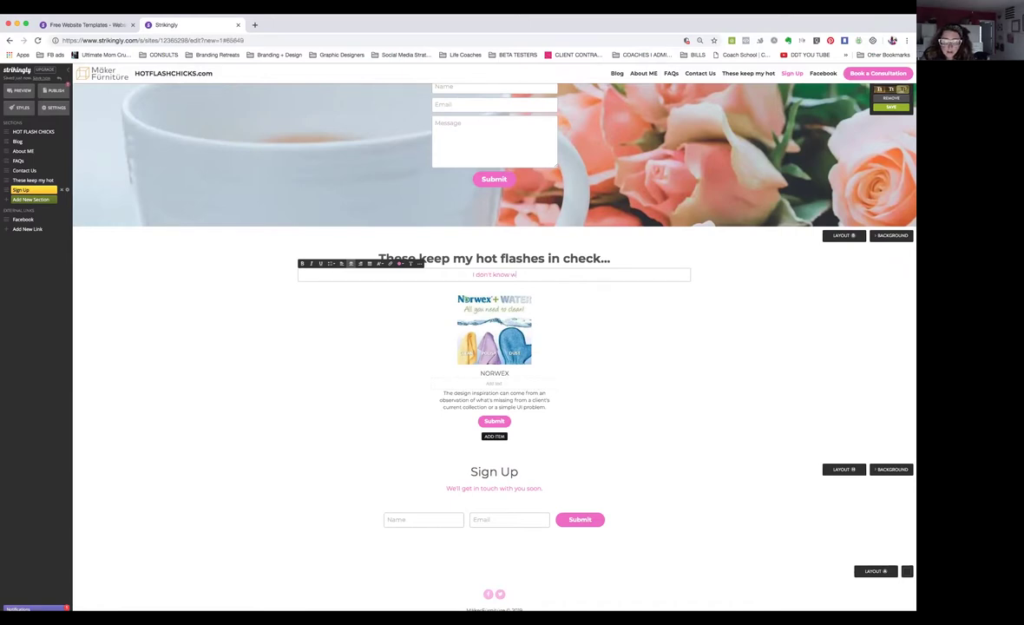
pyautogui.write("ow what's I'd do without my hot flash! rags")
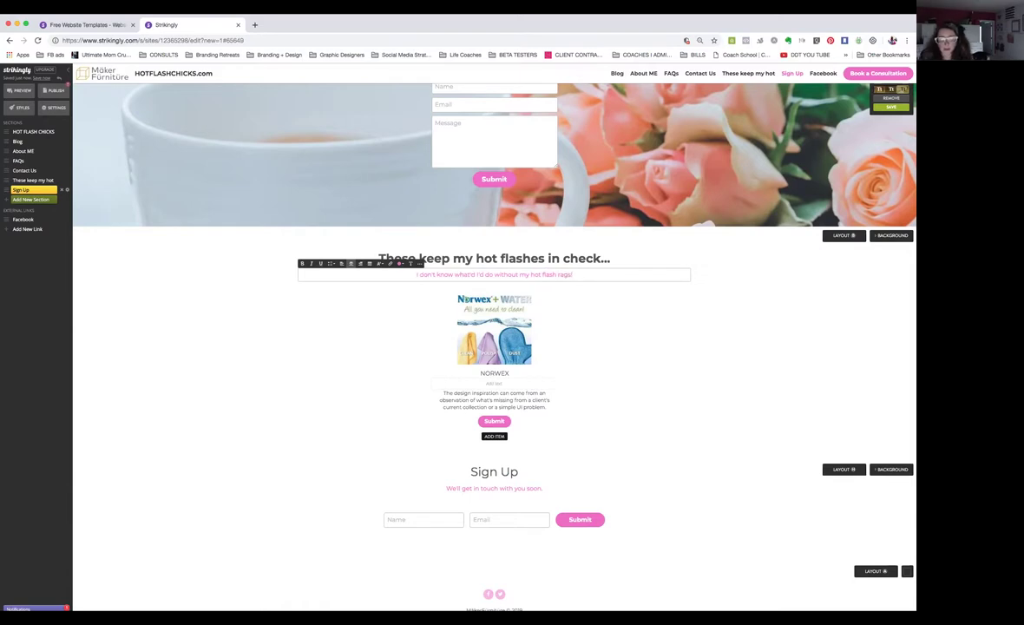
# - Delete the placeholder description of the NORWEX item and paste the Norwex shop address as its button's link
pyautogui.tripleClick(512, 400)
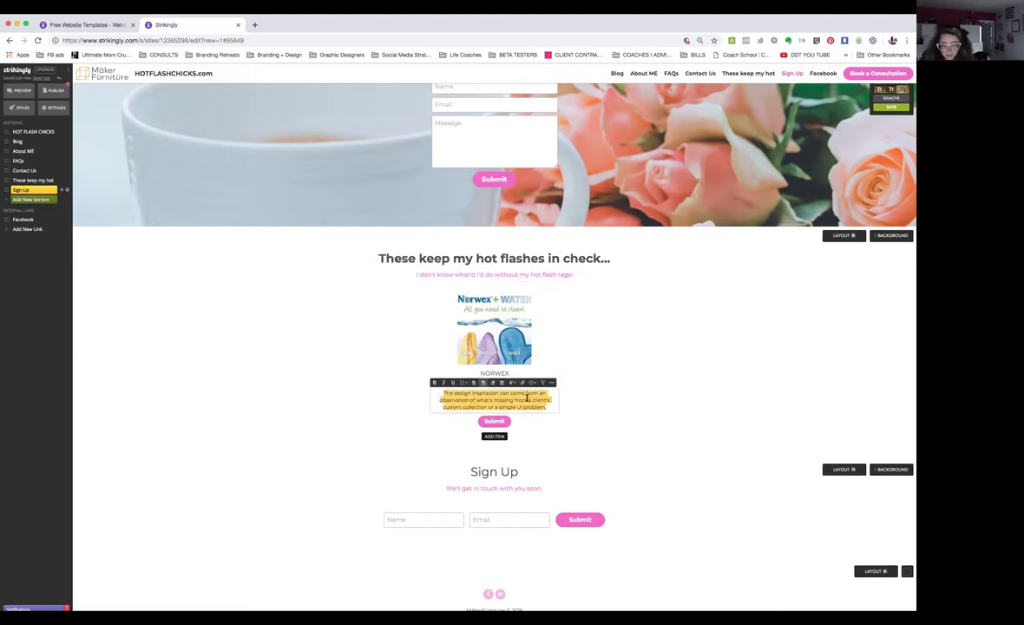
pyautogui.press('BackSpace')
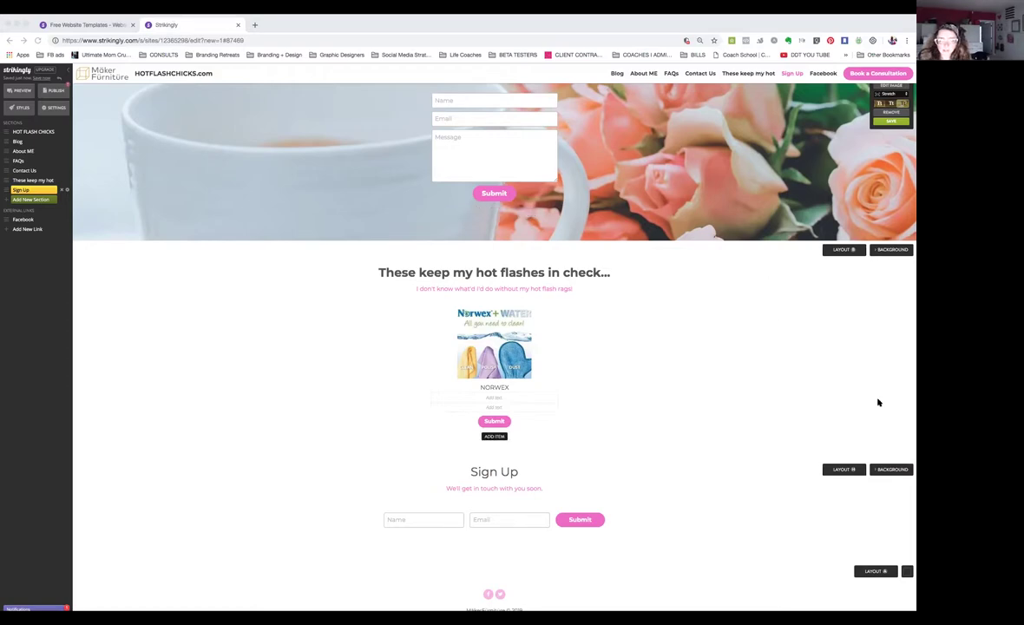
pyautogui.click(494, 421)
pyautogui.click(476, 415)
pyautogui.press('super+v')
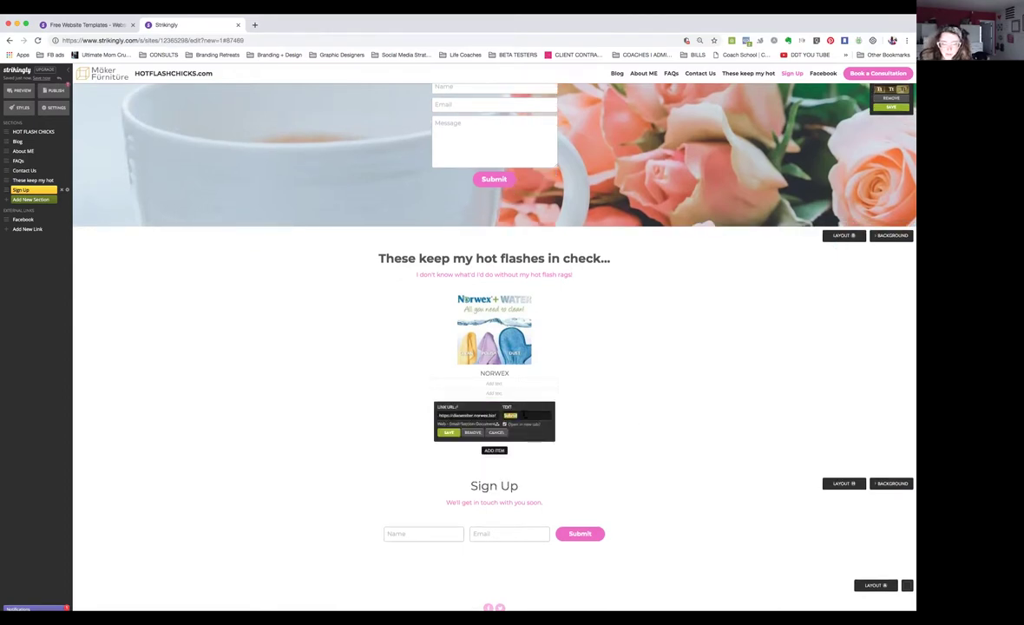
# - Label the NORWEX item's button "SHOP HERE" and save the button settings
pyautogui.write('Sh')
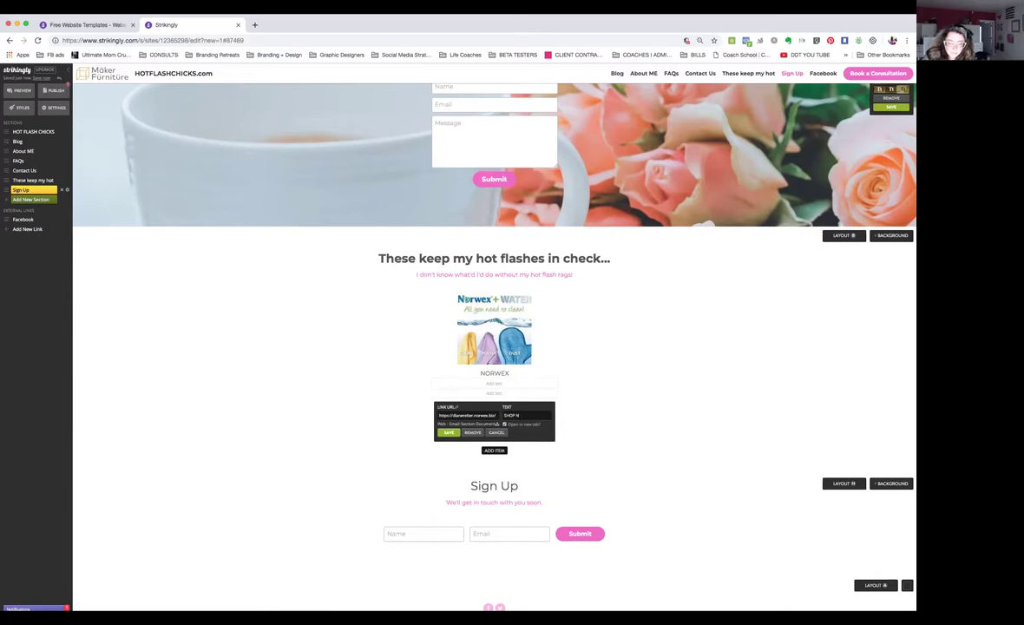
pyautogui.press('super+a')
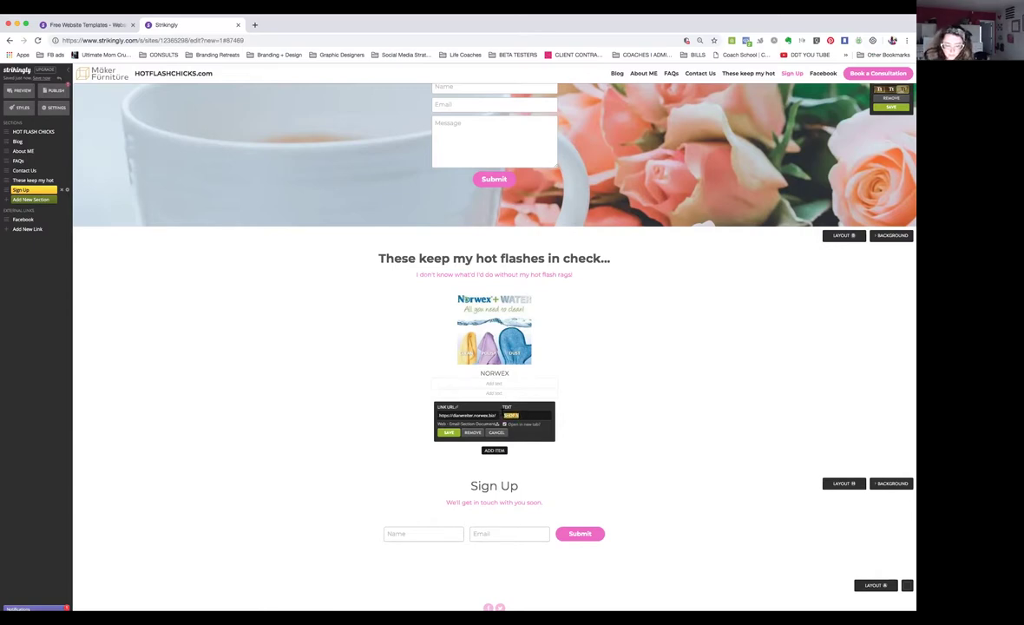
pyautogui.write('SHOP')
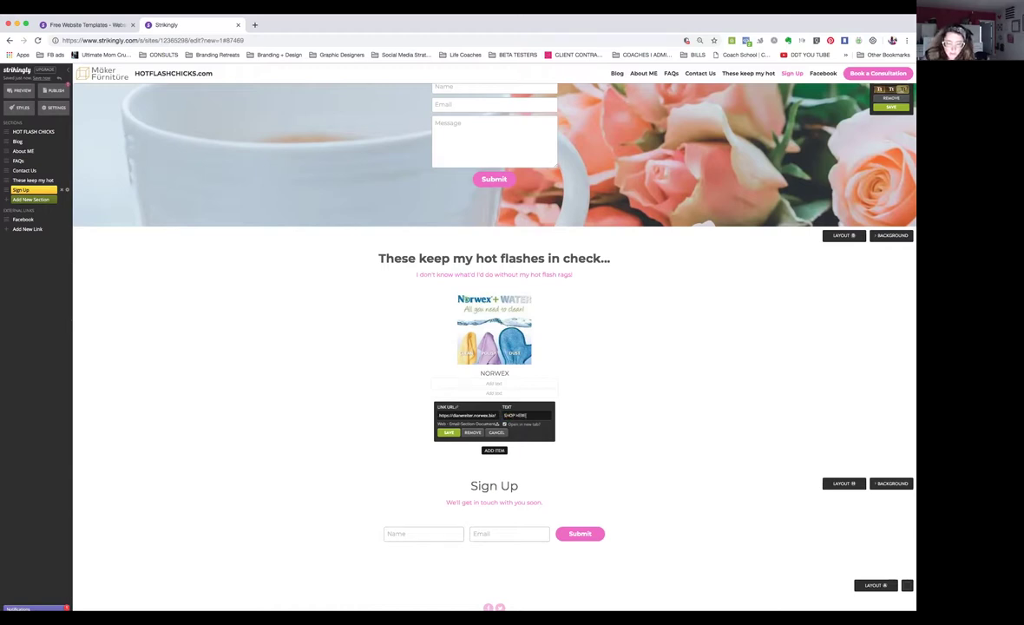
pyautogui.click(448, 432)
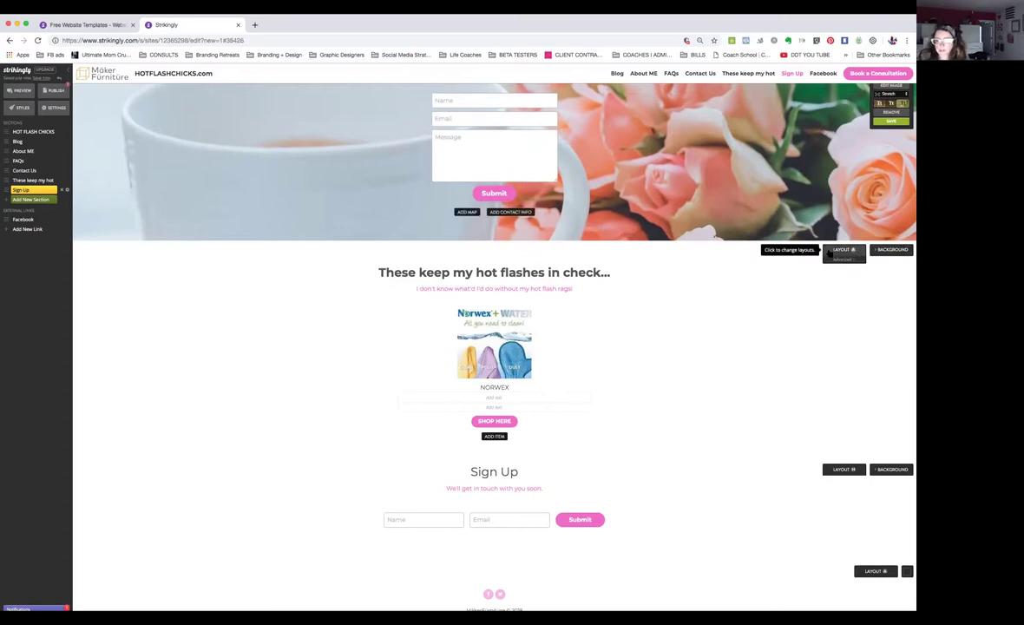
# - Upload heart-1407248_1920.jpg from Downloads and apply it as the background image of the hot flashes product section
pyautogui.click(899, 251)
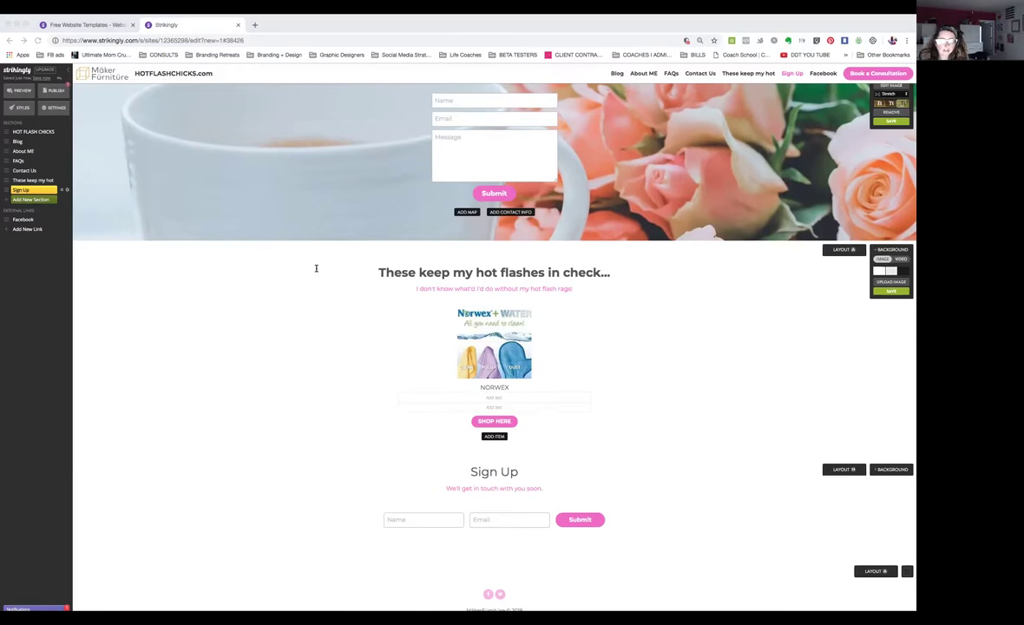
pyautogui.click(857, 370)
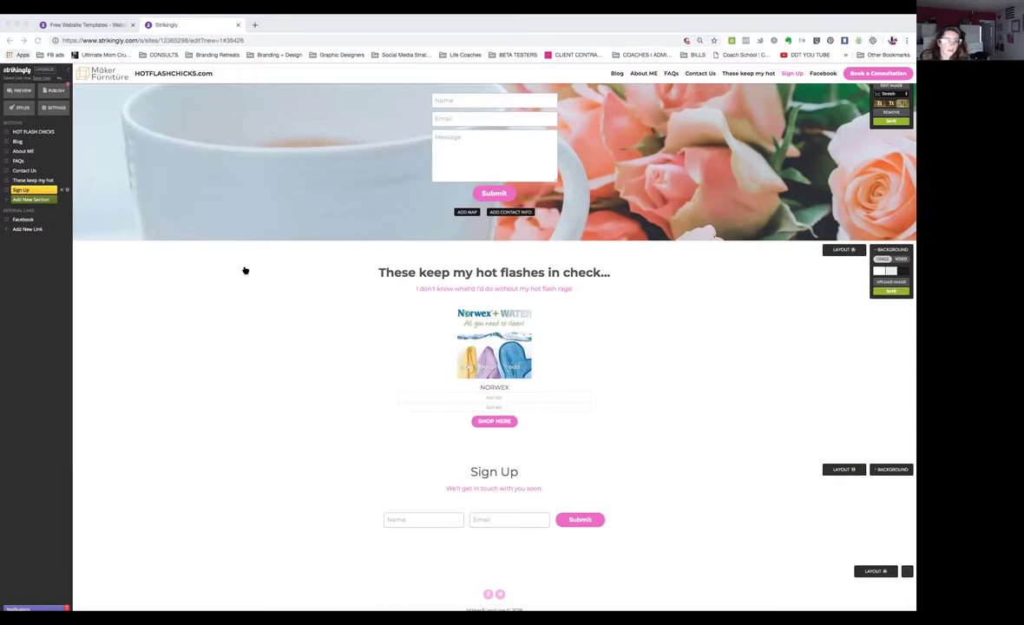
pyautogui.click(871, 414)
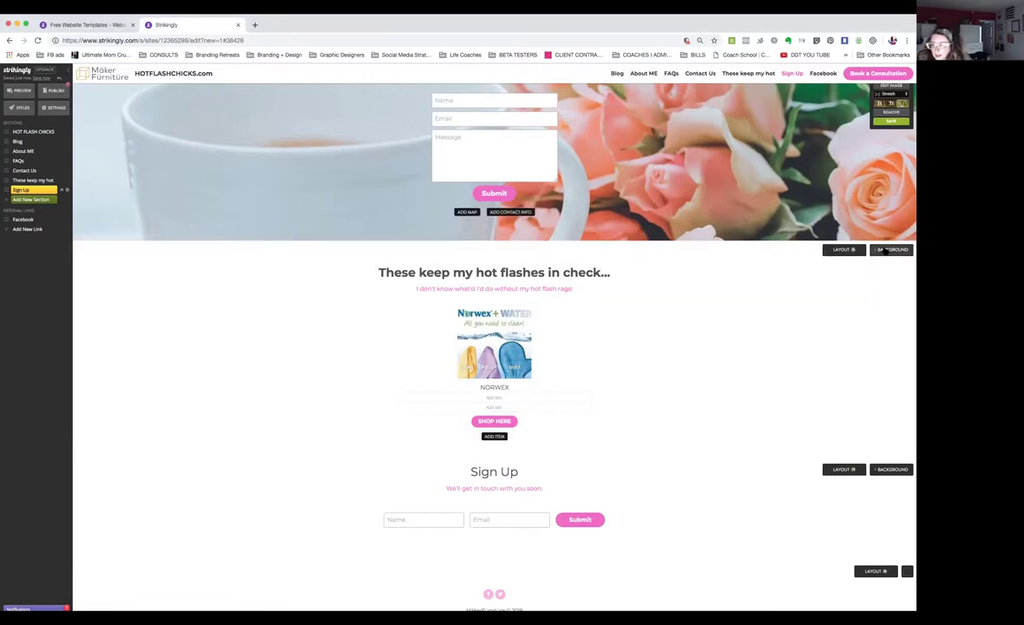
pyautogui.click(891, 291)
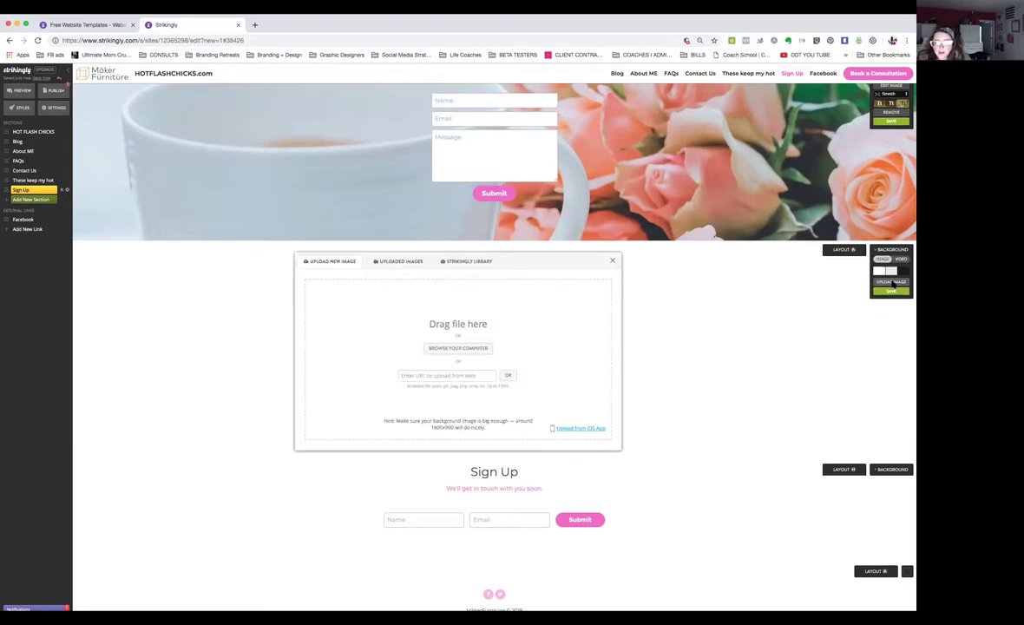
pyautogui.click(402, 262)
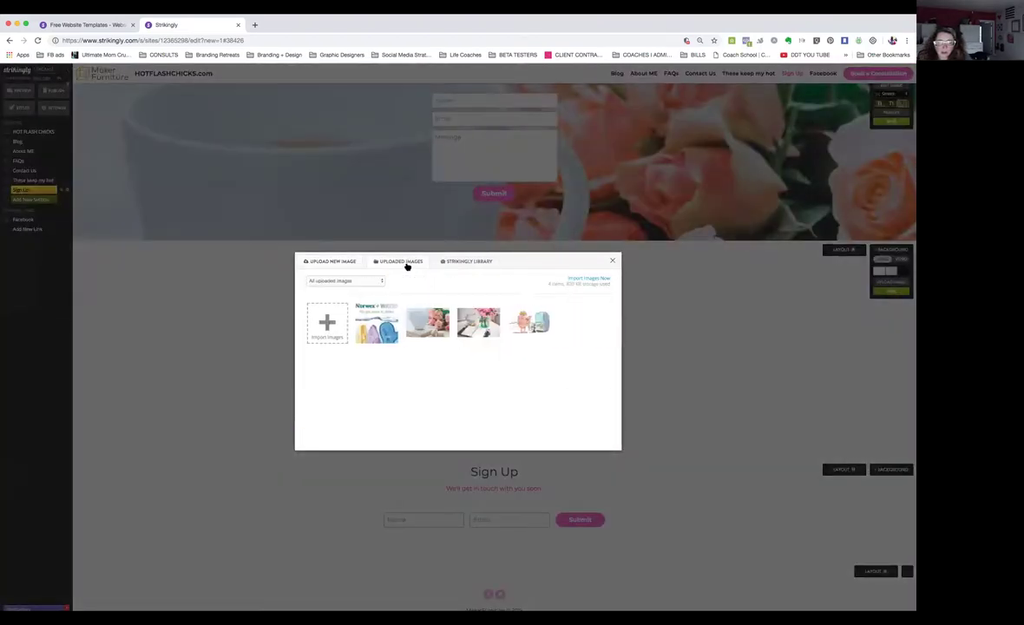
pyautogui.click(326, 327)
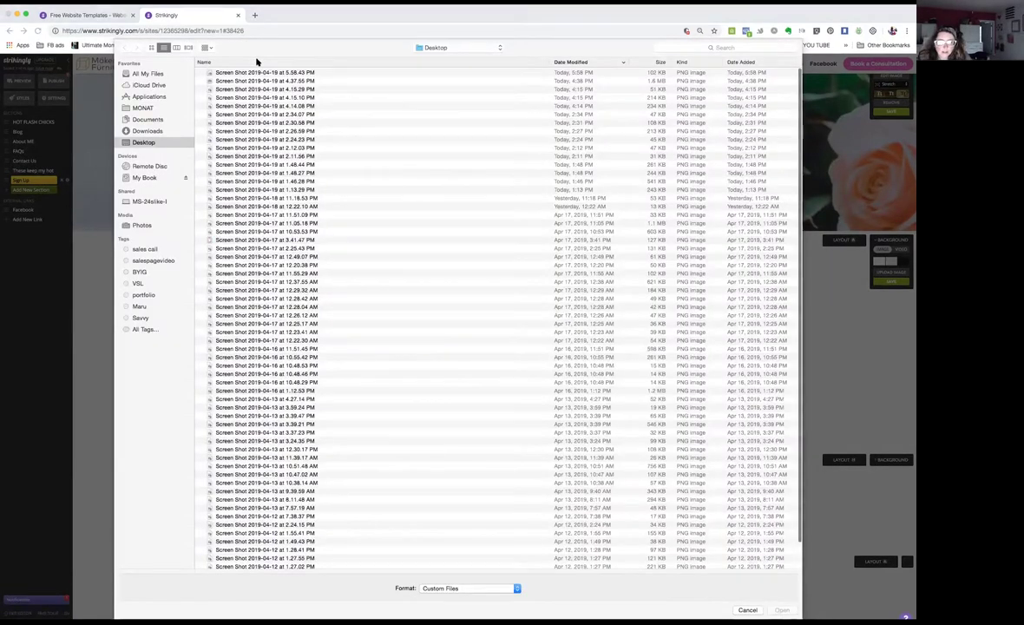
pyautogui.click(146, 131)
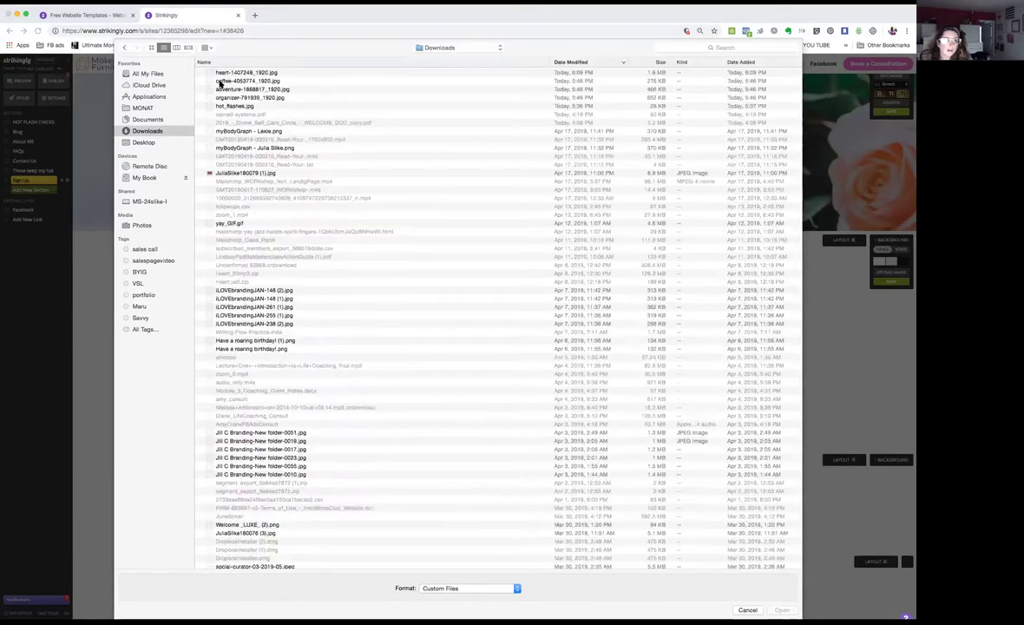
pyautogui.click(237, 74)
pyautogui.doubleClick(238, 74)
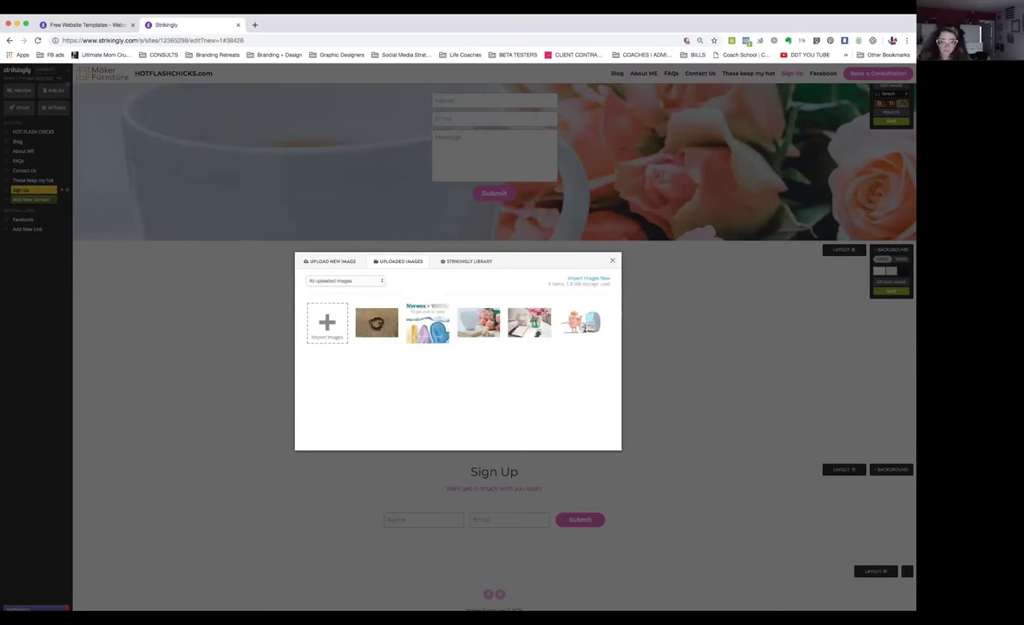
pyautogui.click(380, 328)
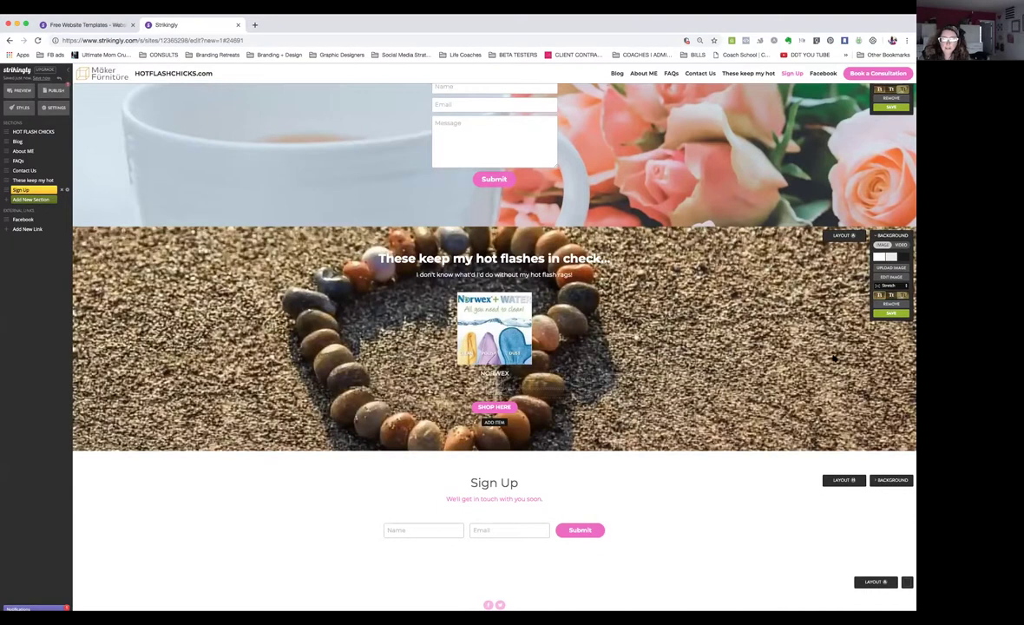
pyautogui.click(892, 297)
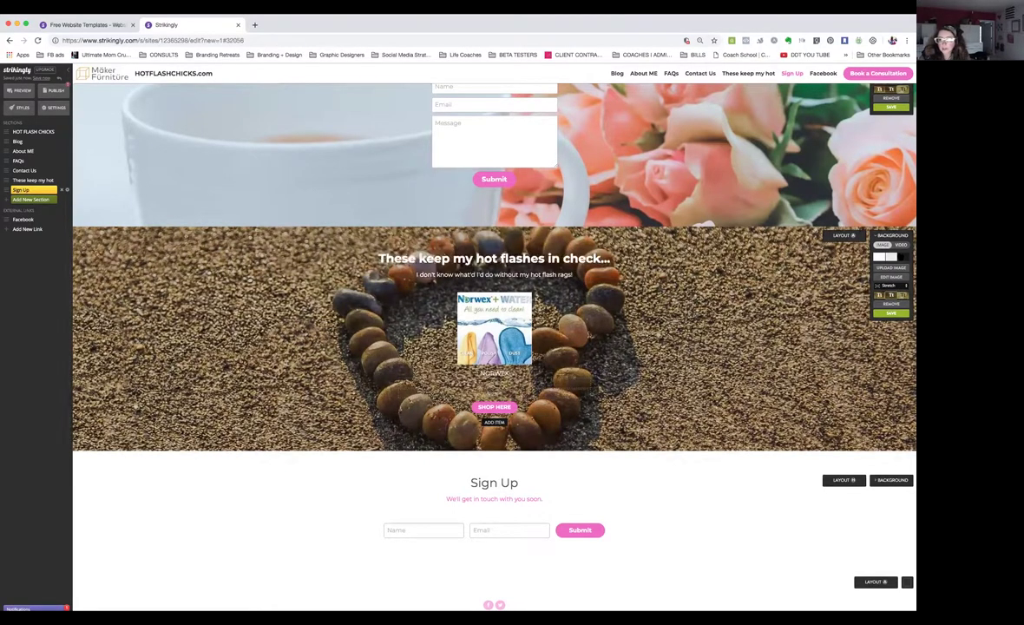
# - Search the Strikingly image library for "water" and look through the images for a section background
pyautogui.click(891, 267)
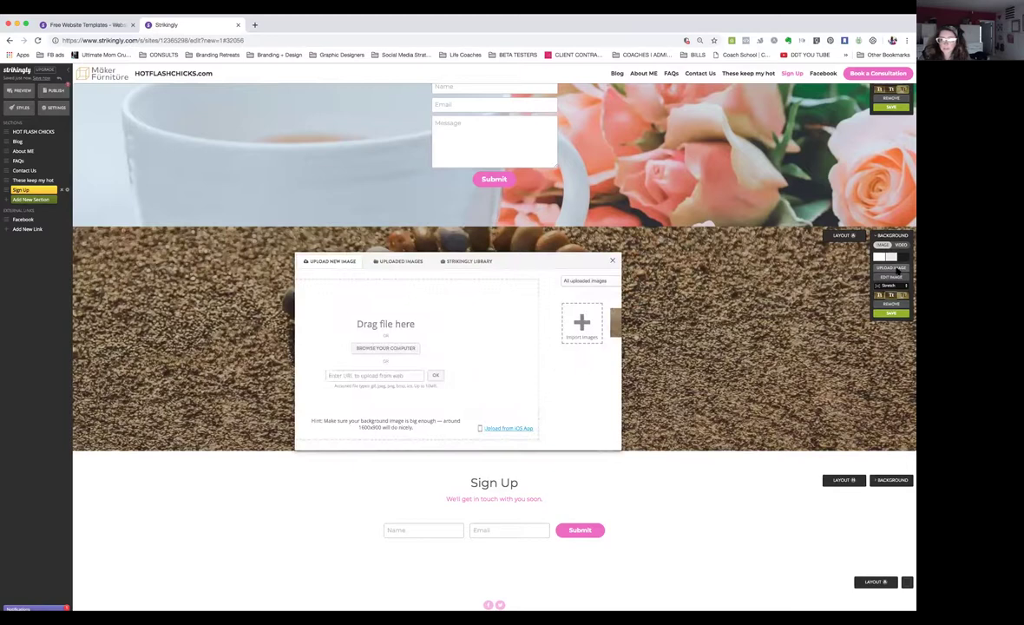
pyautogui.click(467, 261)
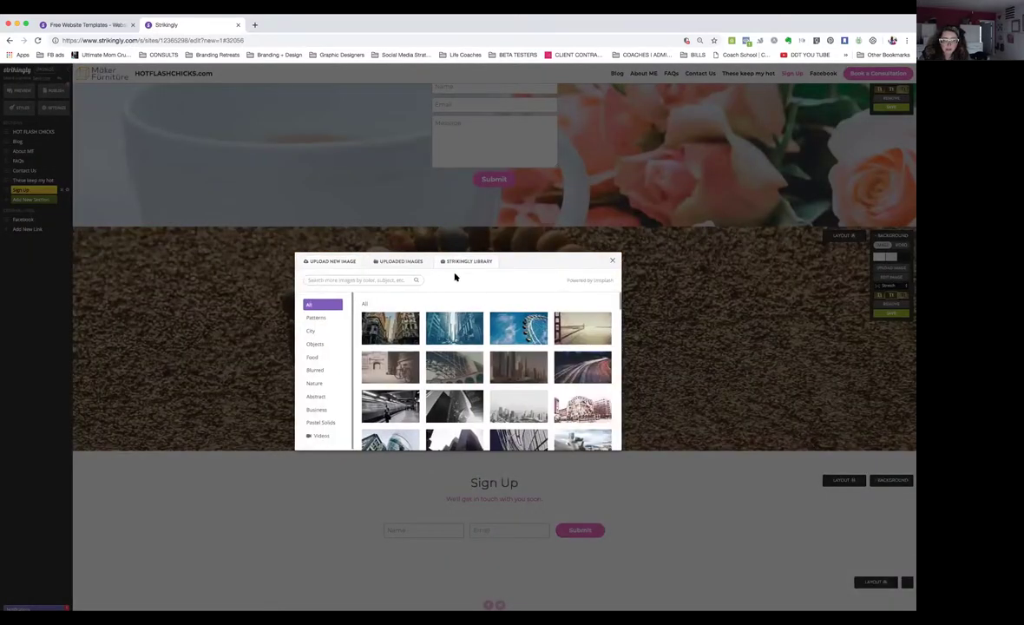
pyautogui.click(369, 279)
pyautogui.write('water')
pyautogui.press('Return')
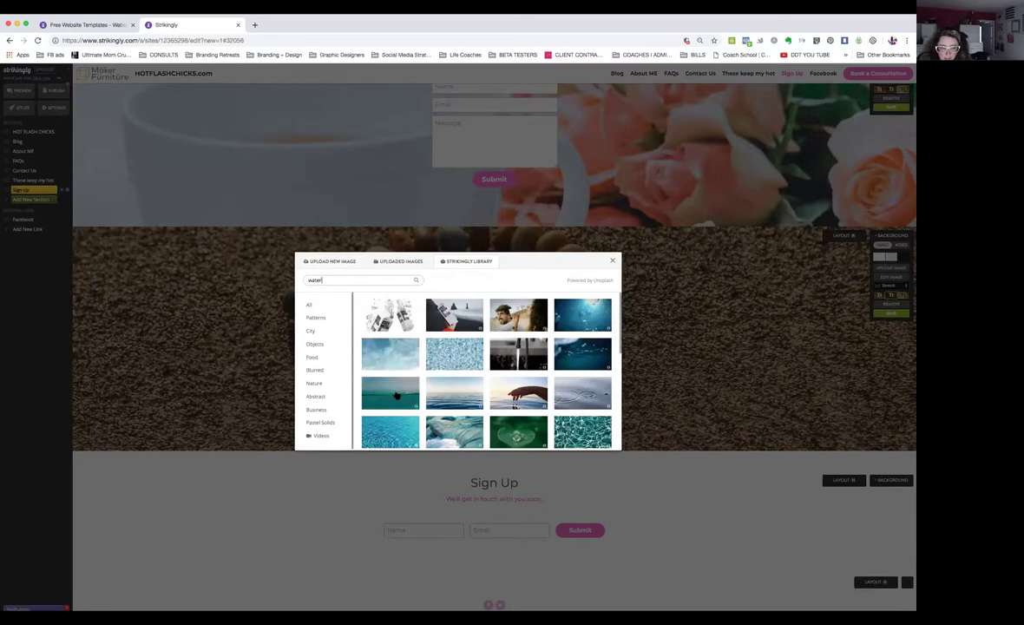
pyautogui.scroll(-2, 400, 392)
pyautogui.scroll(-1, 400, 393)
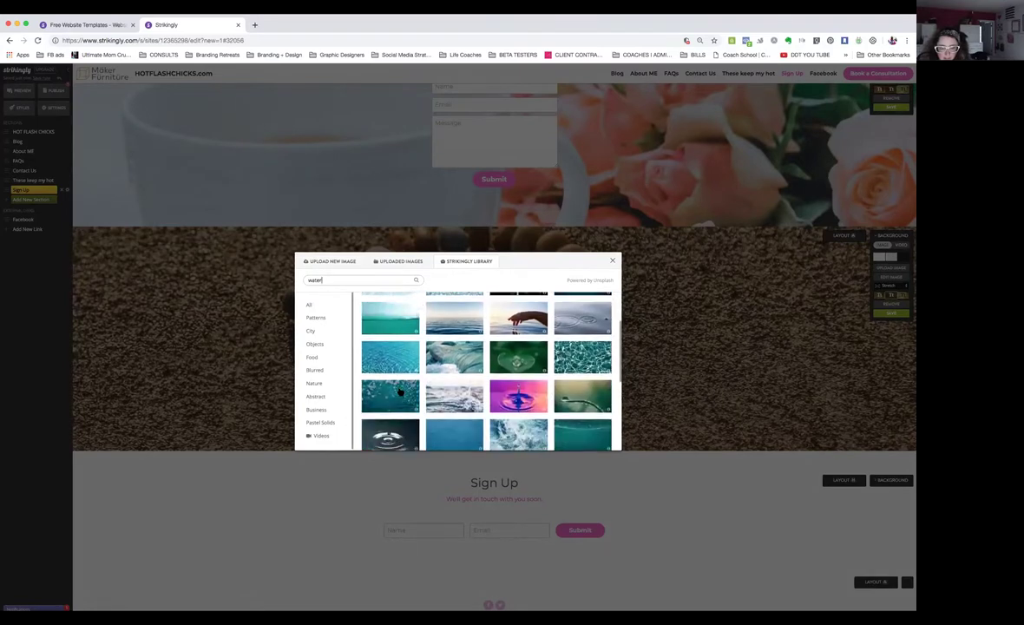
pyautogui.scroll(3, 400, 392)
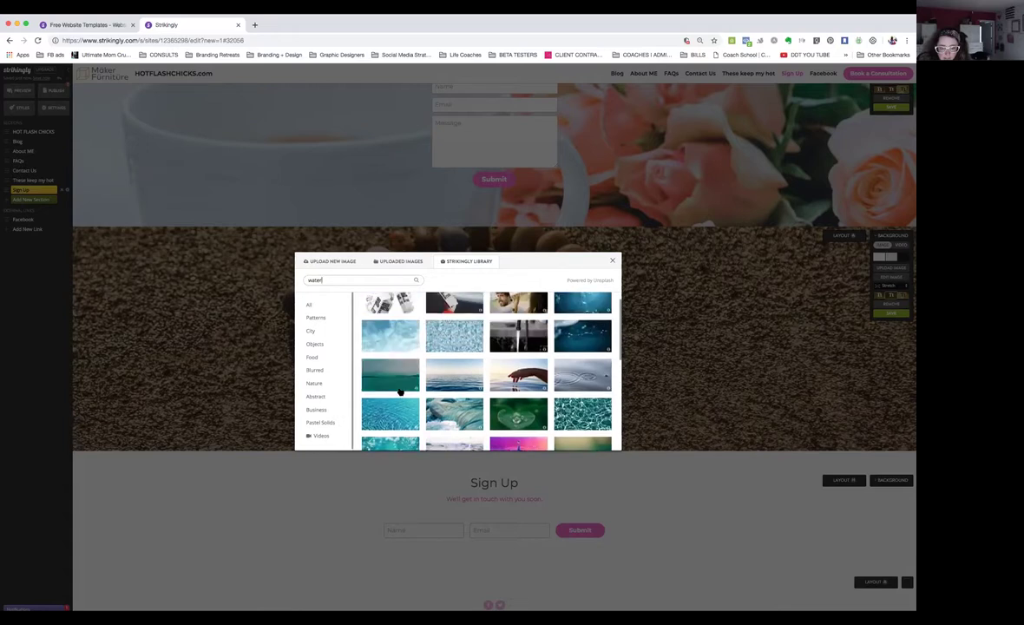
# - Apply the beige wood-grain image from the library's Patterns category as the background of the hot flashes product section
pyautogui.click(318, 318)
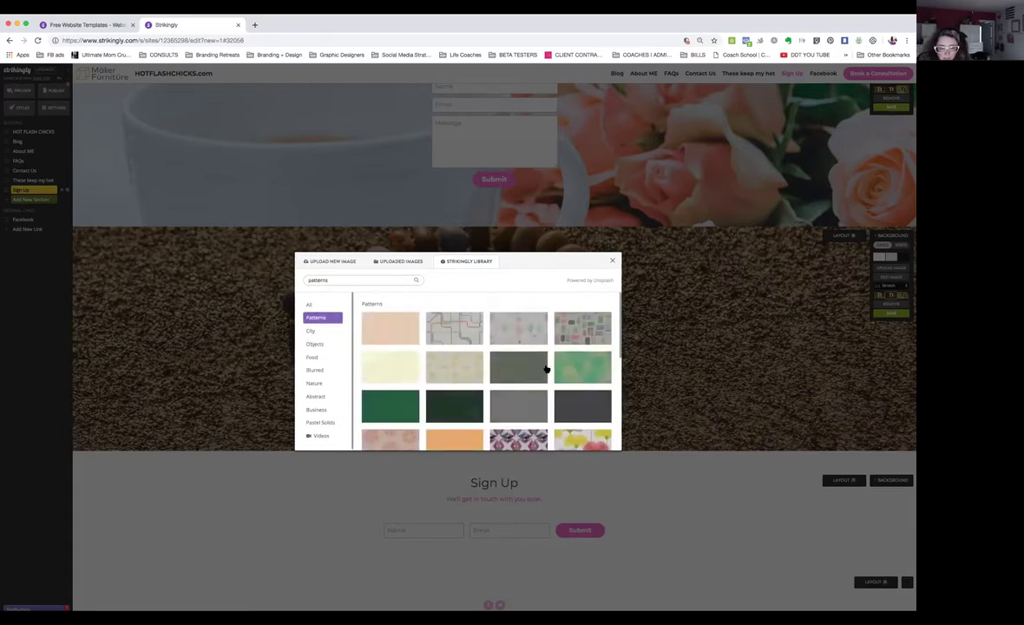
pyautogui.click(389, 320)
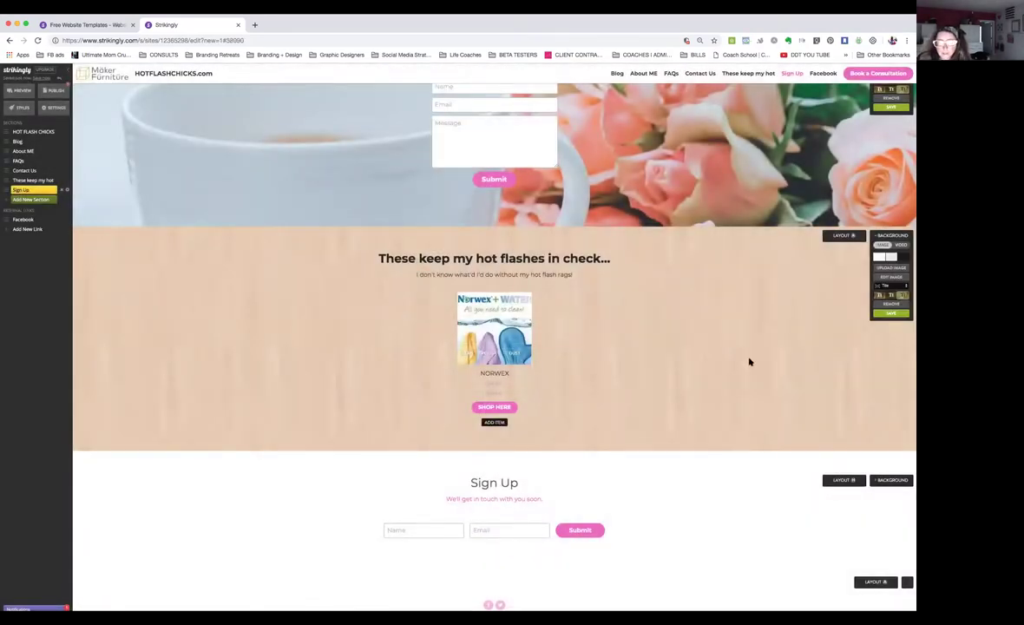
pyautogui.scroll(3, 747, 360)
pyautogui.scroll(-3, 750, 362)
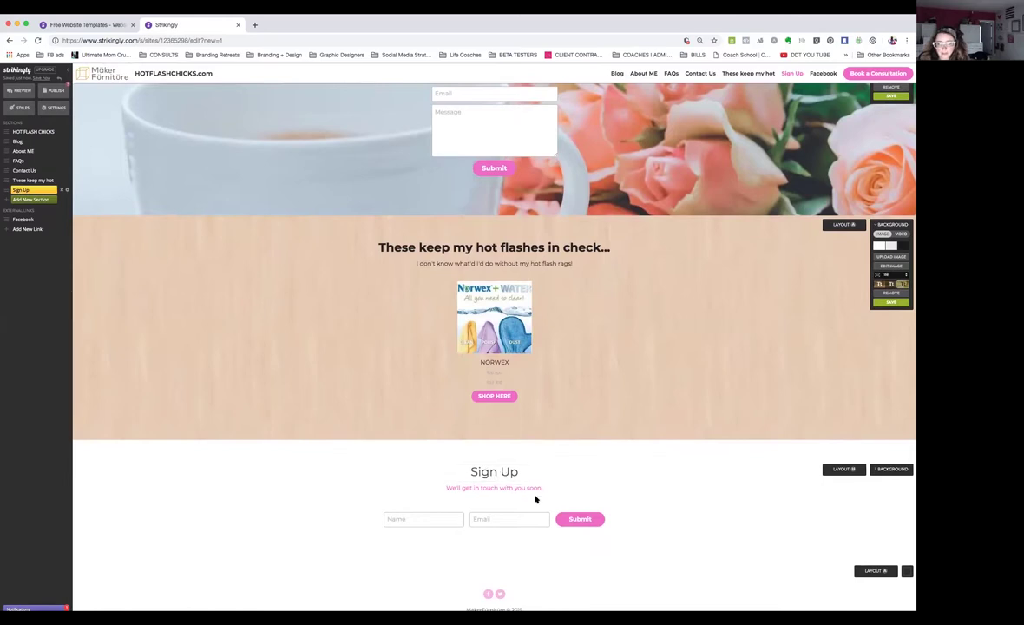
# - Delete the FAQs section with the Shop Talk questions from the site and confirm the removal
pyautogui.scroll(5, 541, 488)
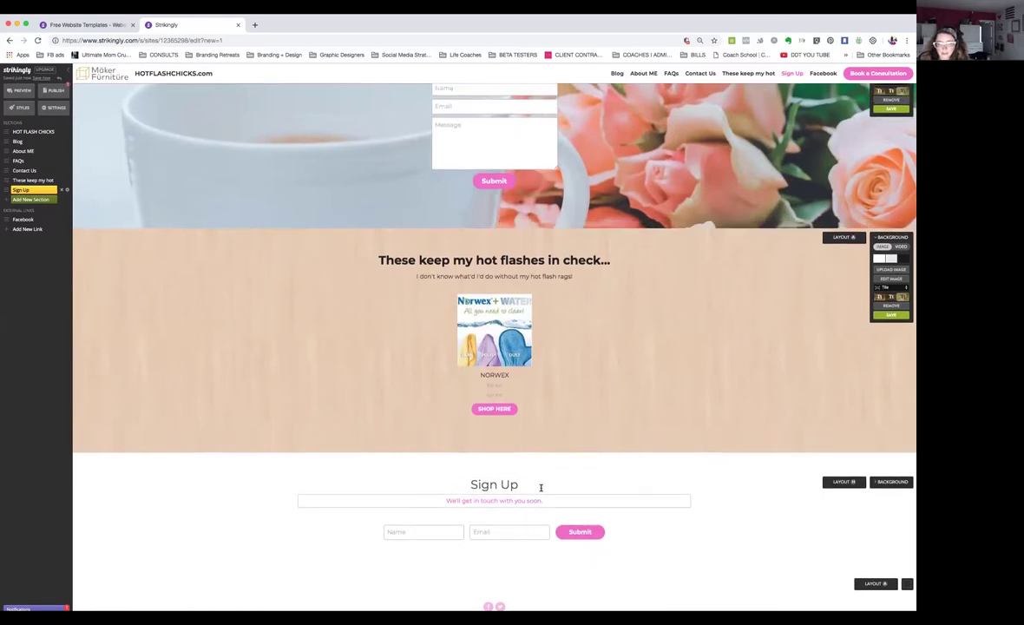
pyautogui.scroll(3, 540, 491)
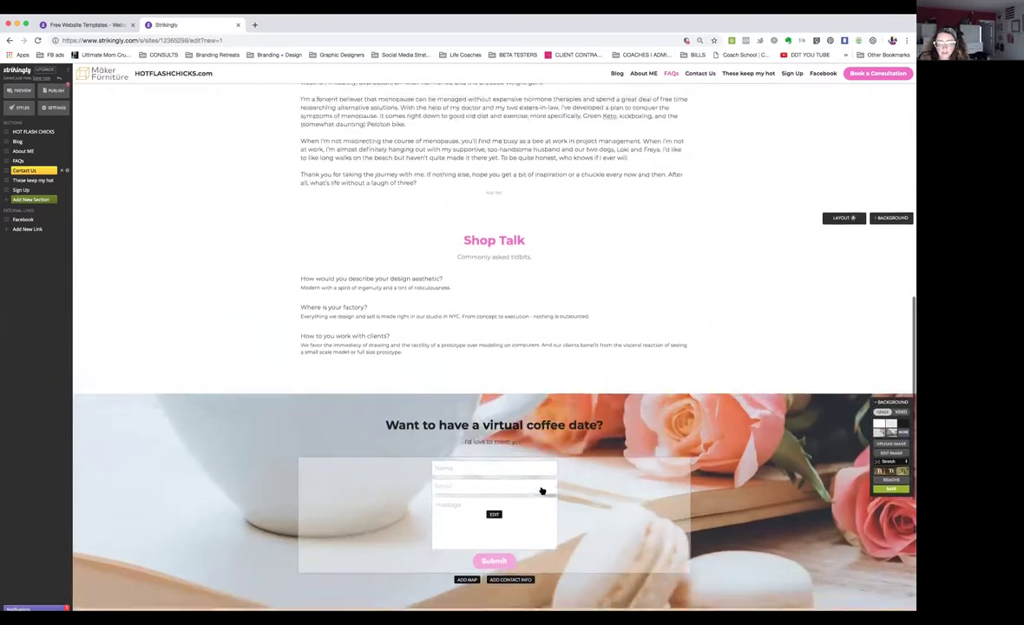
pyautogui.scroll(2, 541, 488)
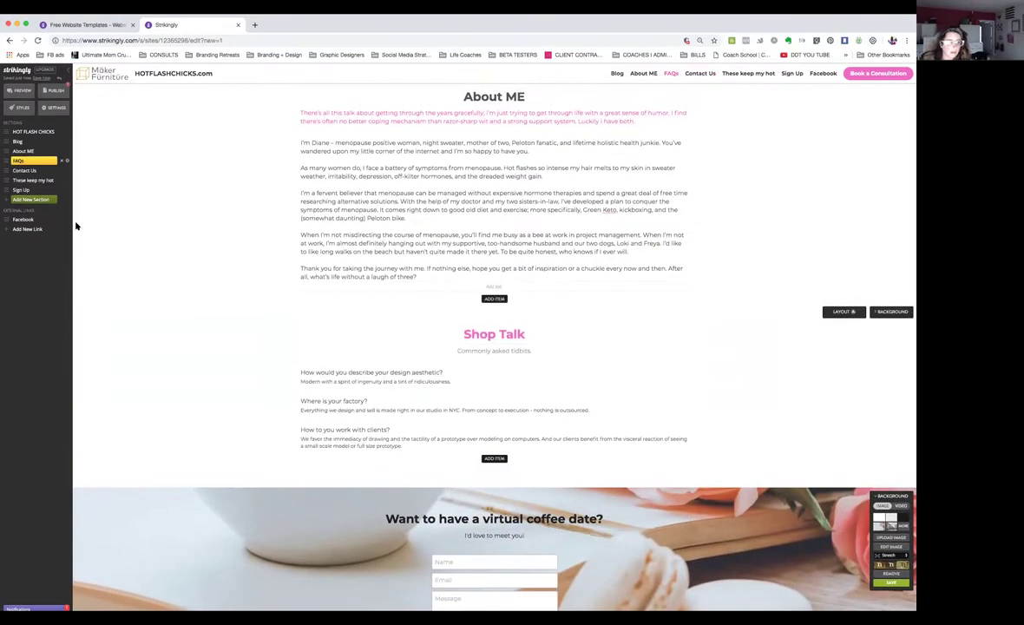
pyautogui.click(26, 170)
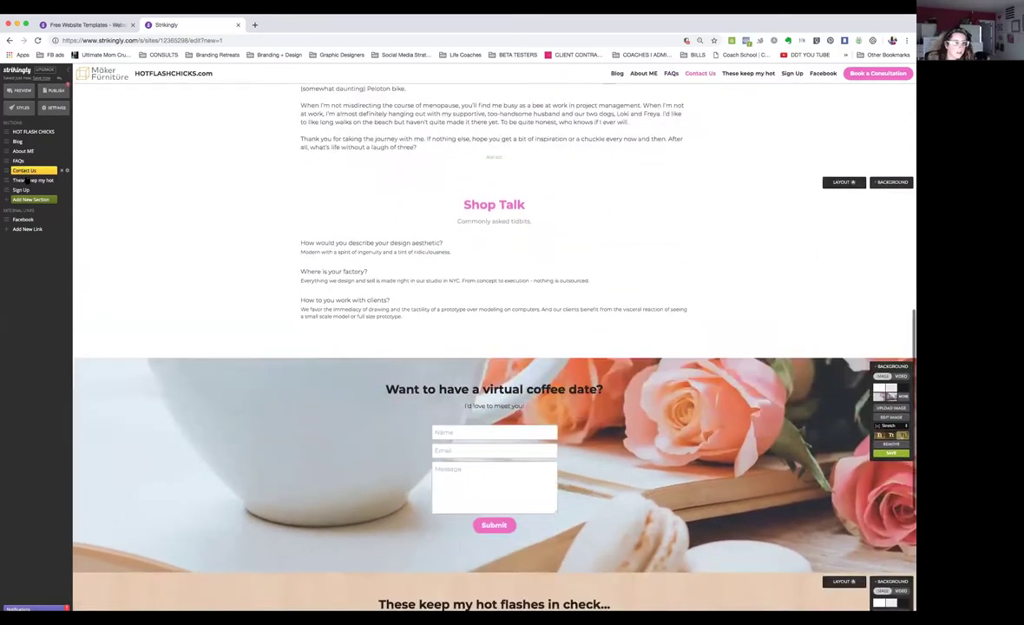
pyautogui.click(28, 180)
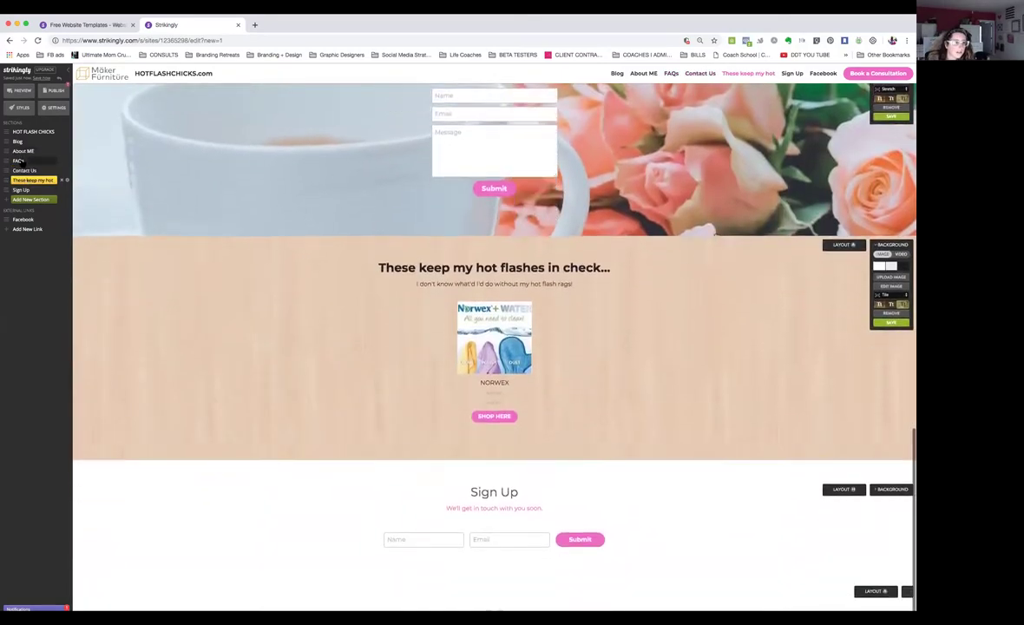
pyautogui.click(19, 160)
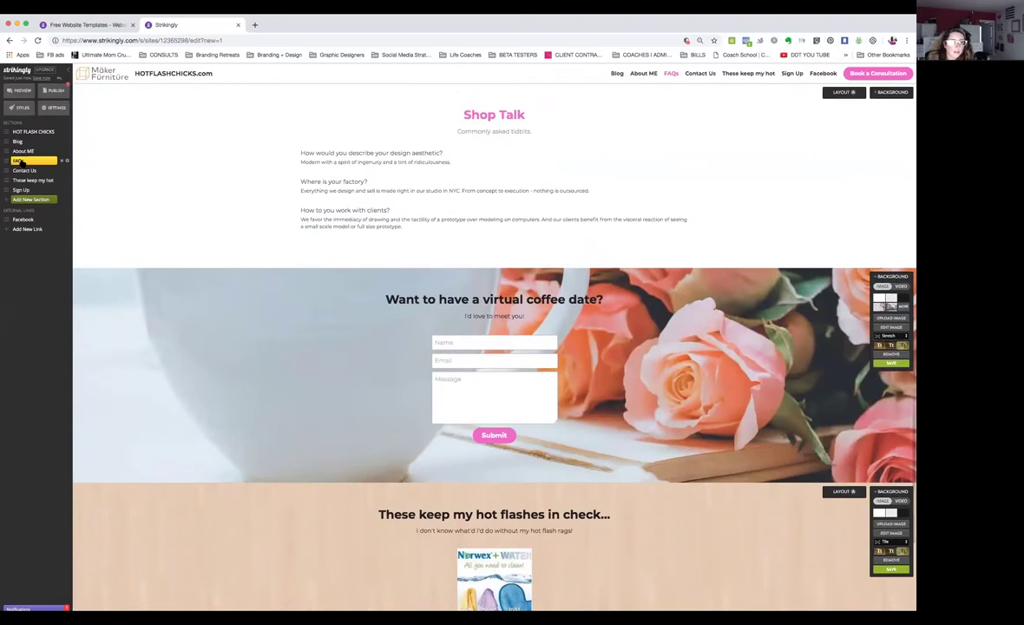
pyautogui.click(63, 161)
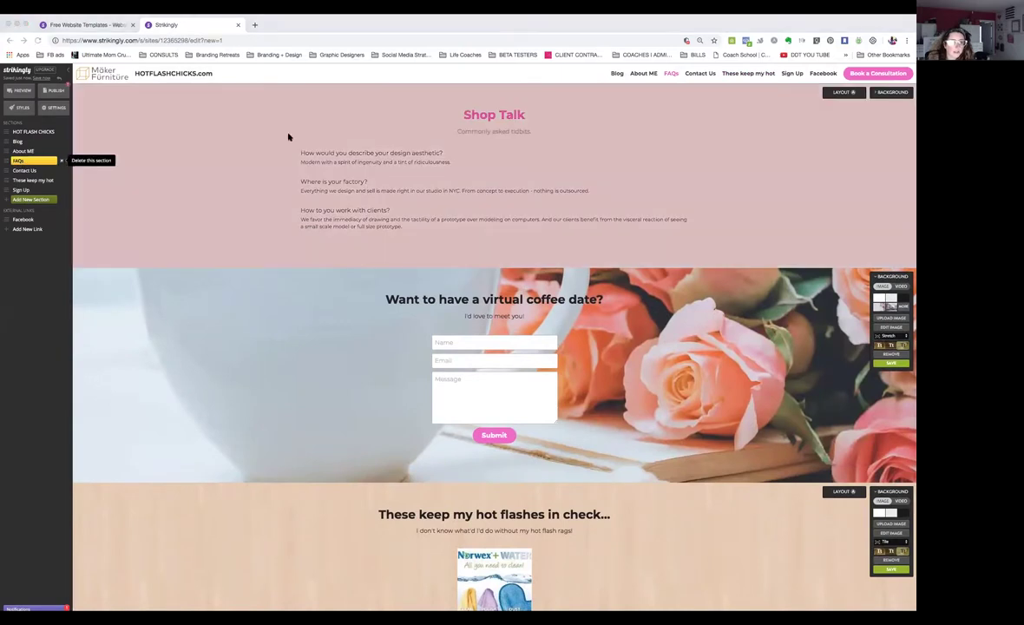
pyautogui.click(545, 90)
# - Rename the Contact Us section as "coffee date" in the site navigation
pyautogui.scroll(10, 547, 200)
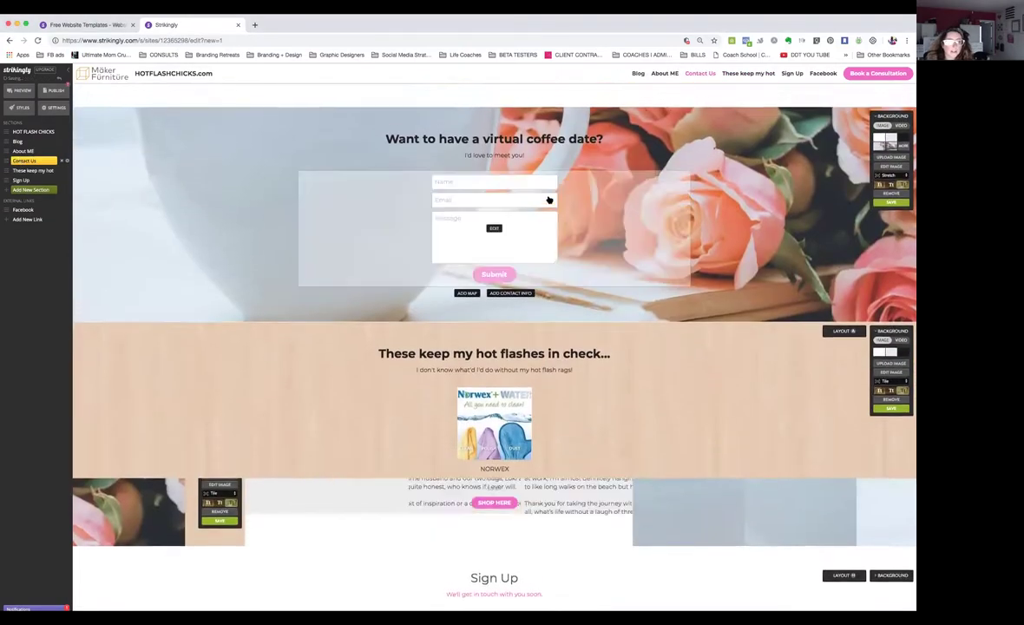
pyautogui.scroll(5, 548, 199)
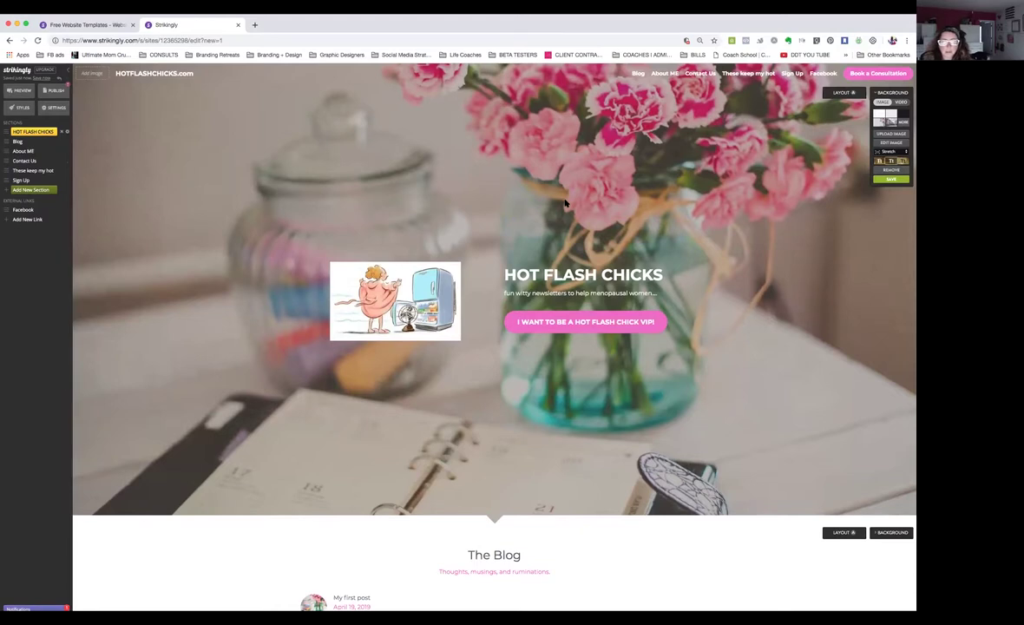
pyautogui.click(692, 74)
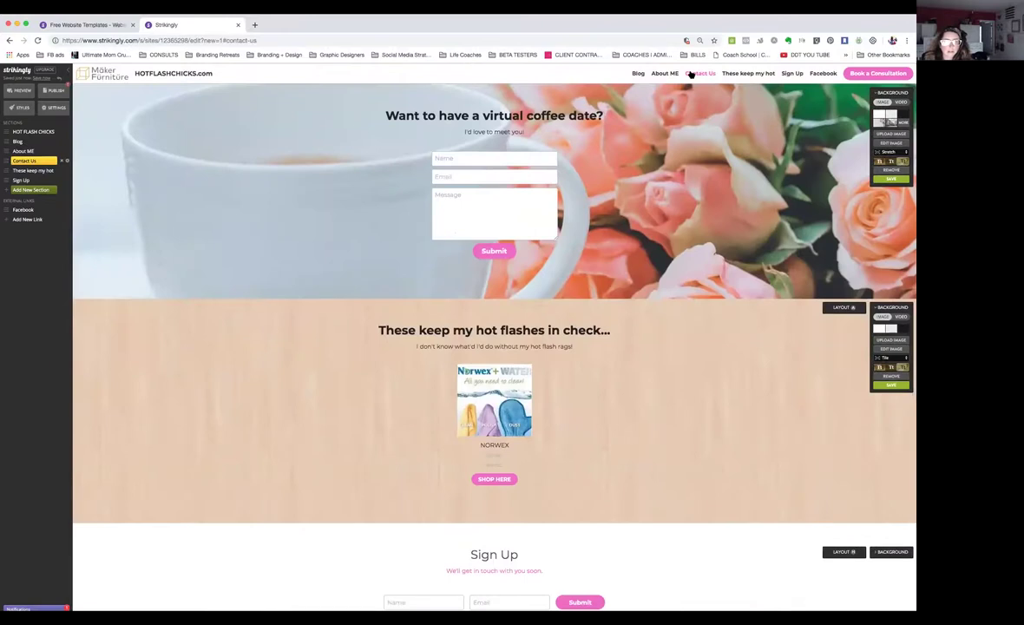
pyautogui.click(35, 161)
pyautogui.moveTo(37, 161); pyautogui.dragTo(12, 161)
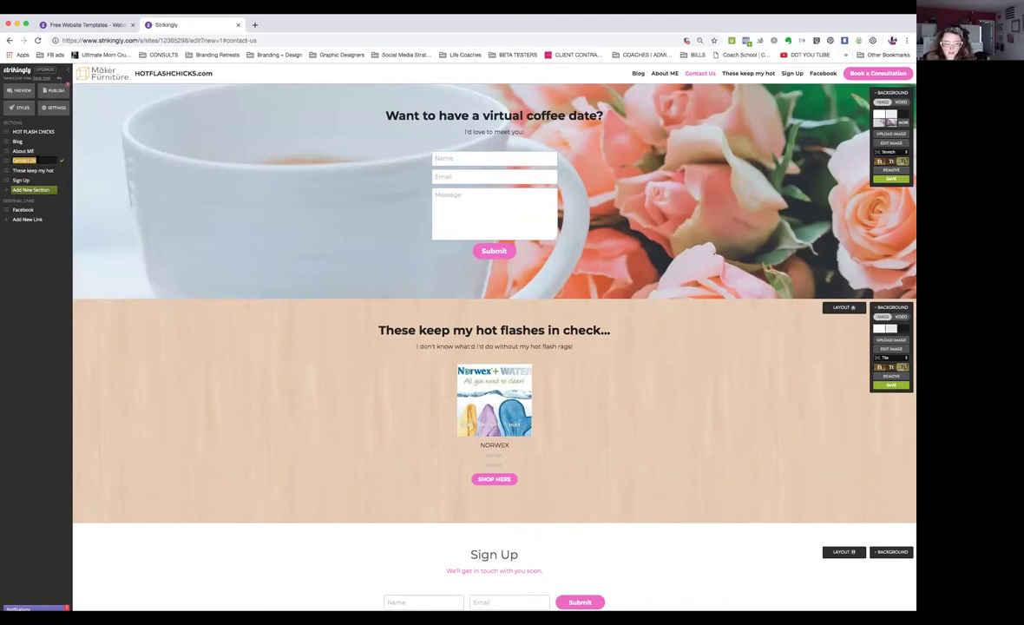
pyautogui.write('coffe')
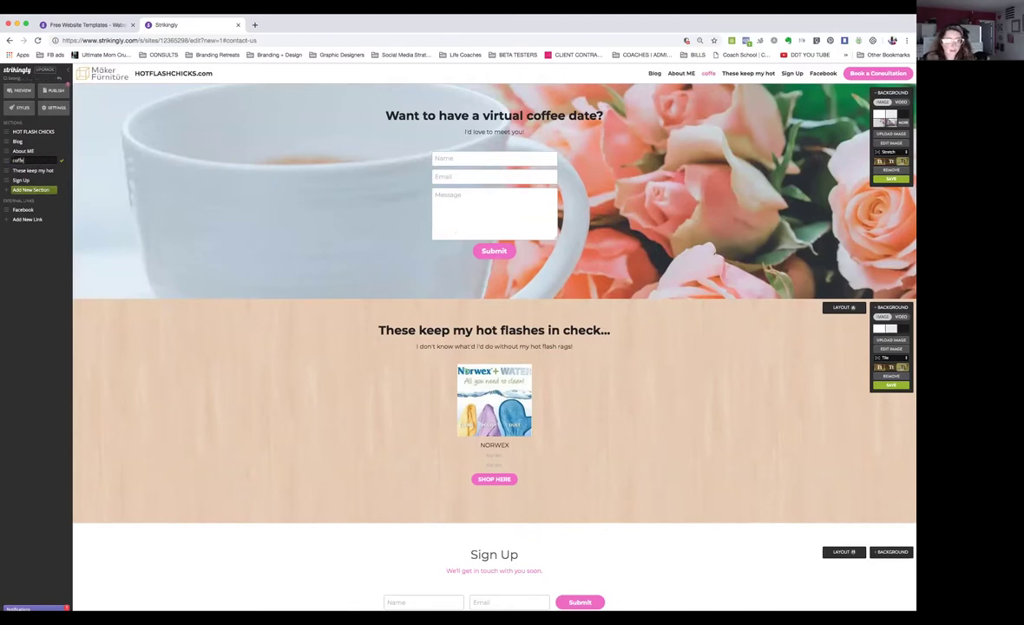
pyautogui.write('e date')
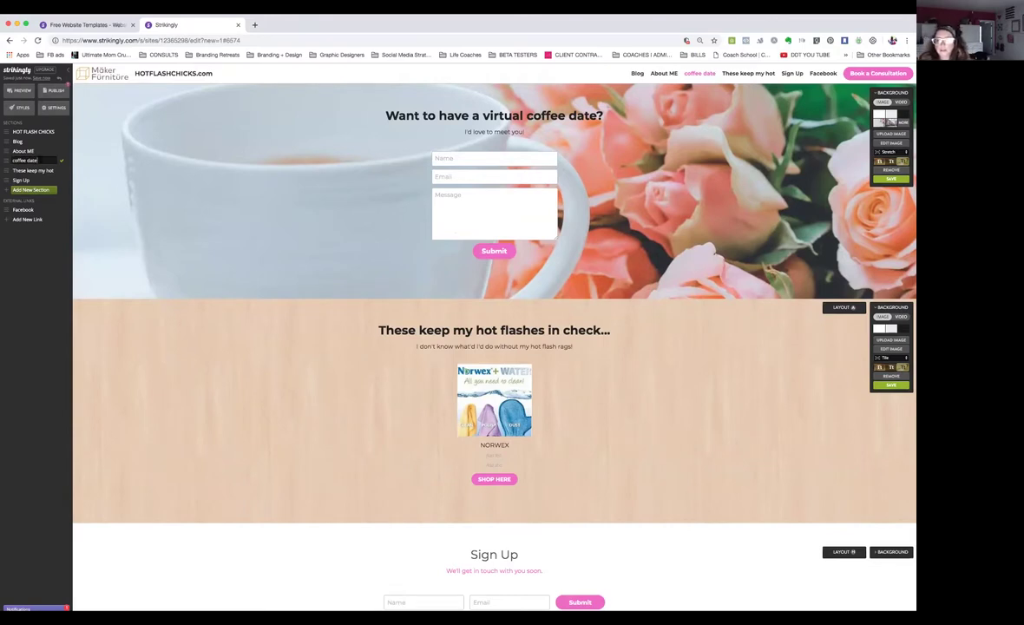
# - Rename the "These keep my hot" section as "norwex" in the site navigation
pyautogui.click(37, 172)
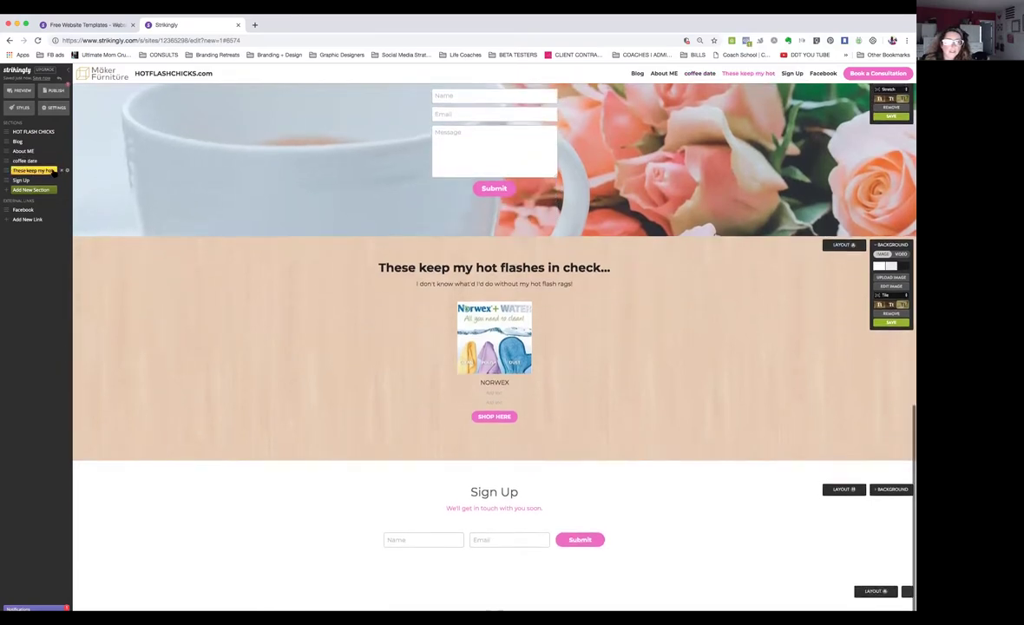
pyautogui.click(50, 171)
pyautogui.tripleClick(48, 170)
pyautogui.write('norwe')
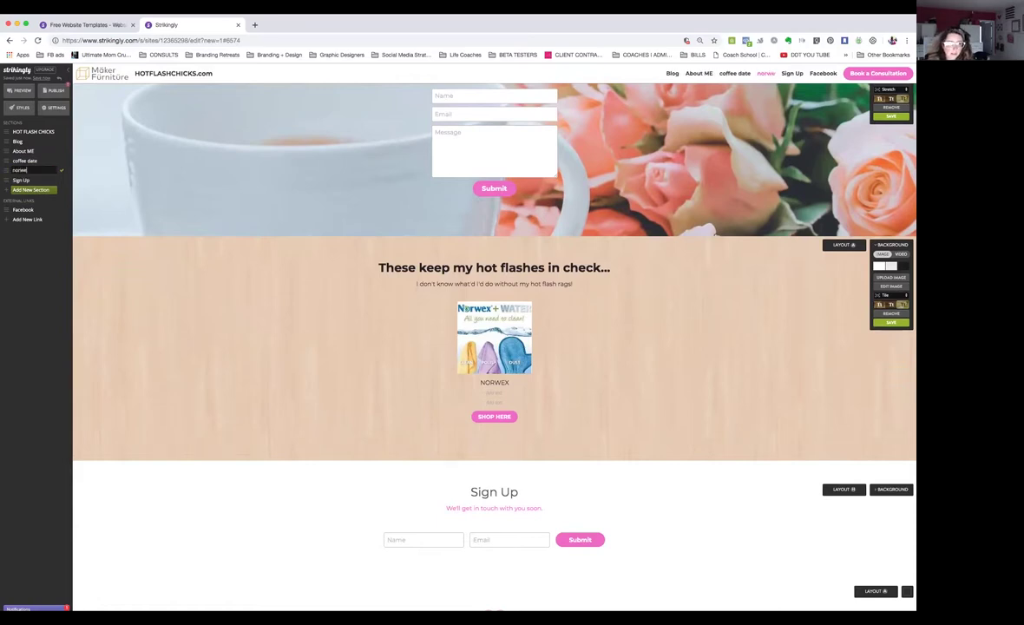
pyautogui.write('x')
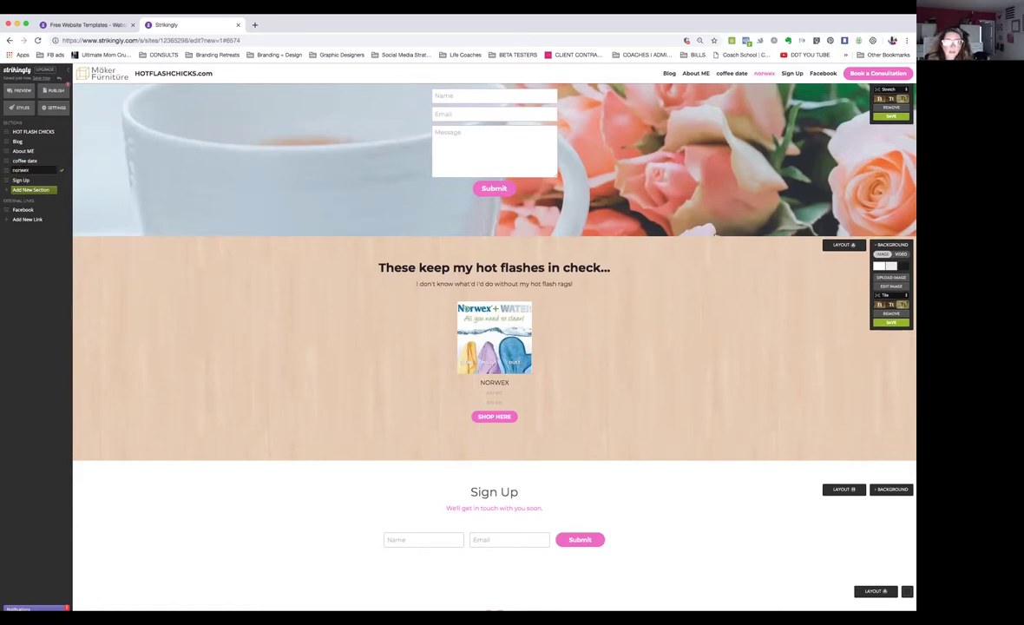
# - Rename the Sign Up section as "newsletter" in the site navigation
pyautogui.click(29, 180)
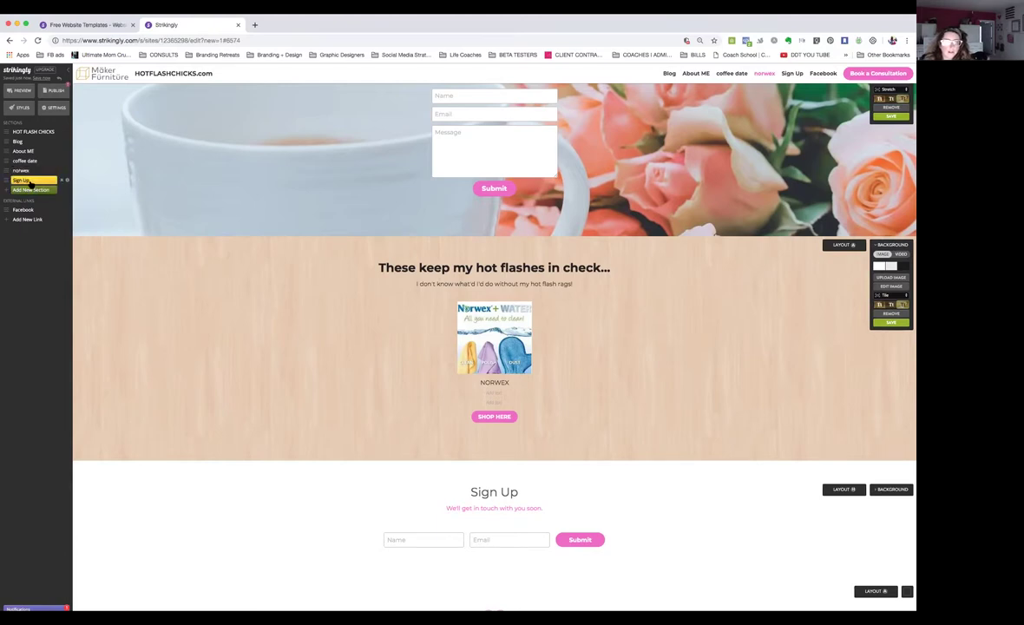
pyautogui.click(26, 179)
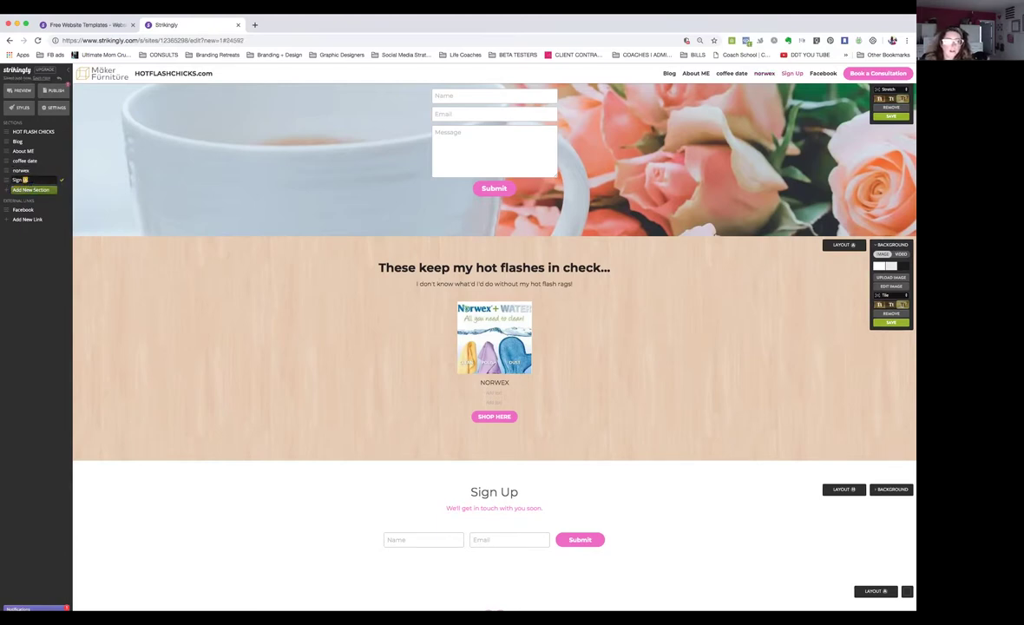
pyautogui.write('newsl')
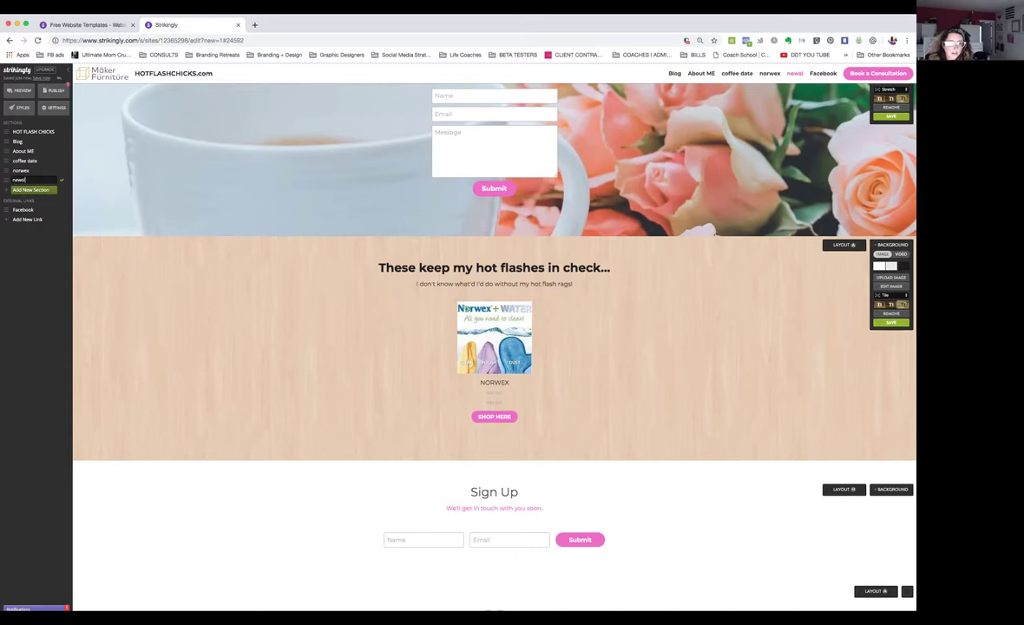
pyautogui.write('etter')
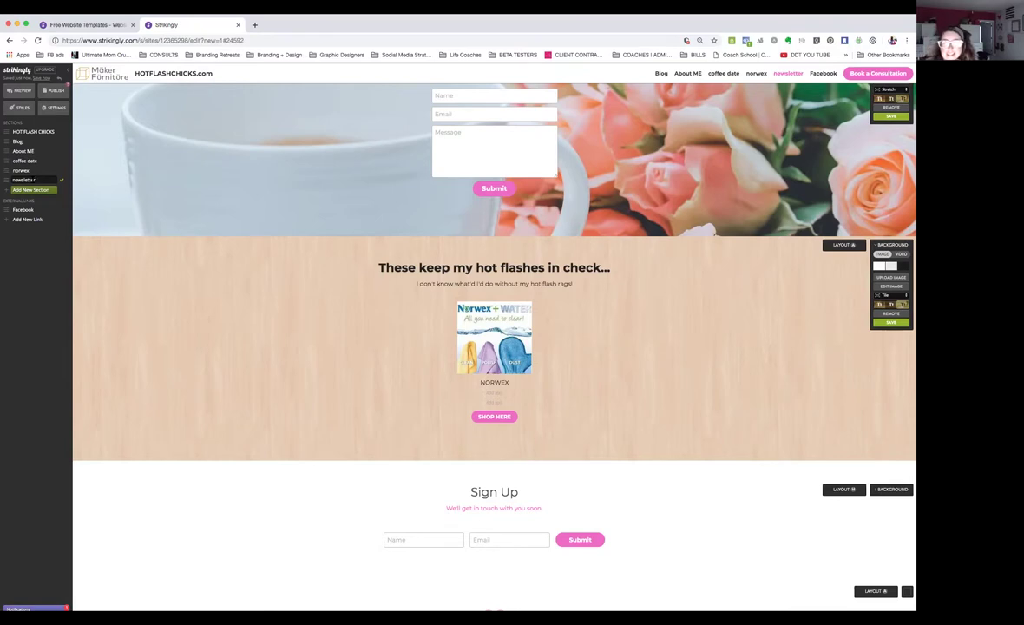
# - Open the Facebook external link's settings and add another external link below it
pyautogui.click(23, 209)
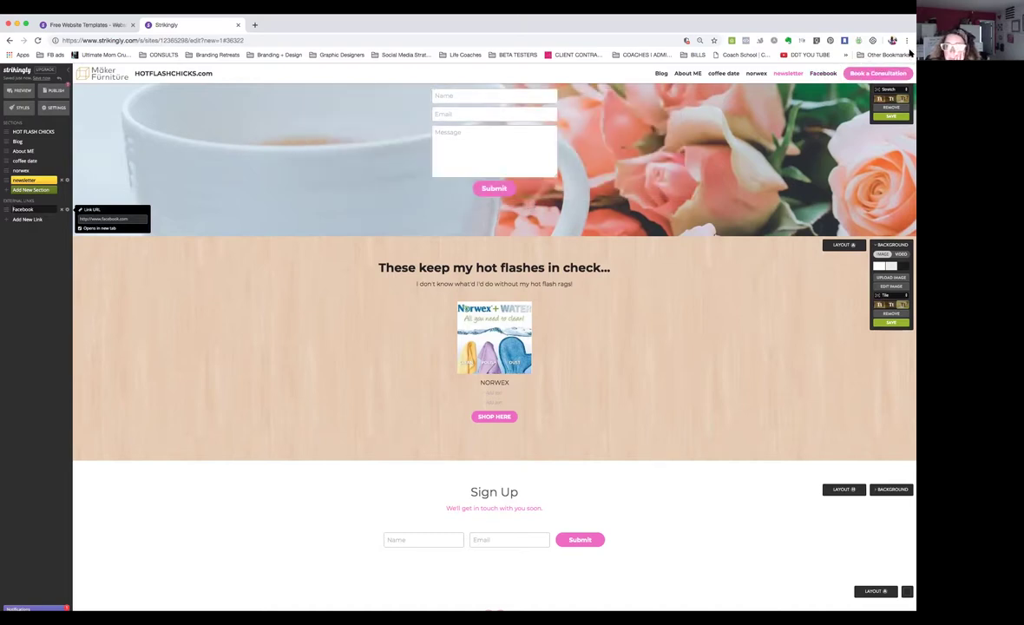
pyautogui.click(27, 221)
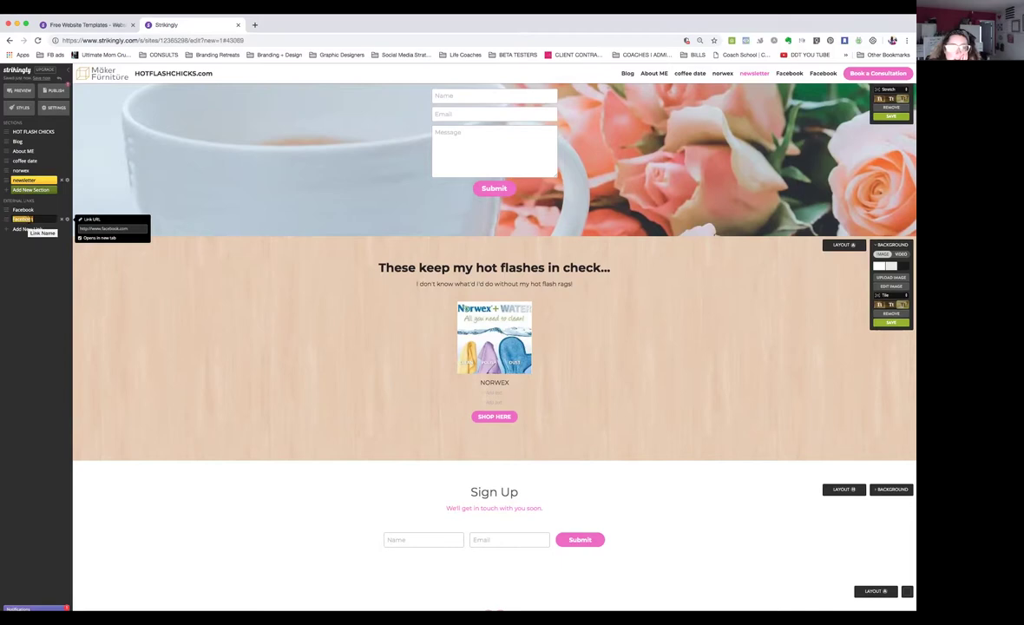
# - Open the header's "Book a Consultation" button for editing
pyautogui.click(876, 74)
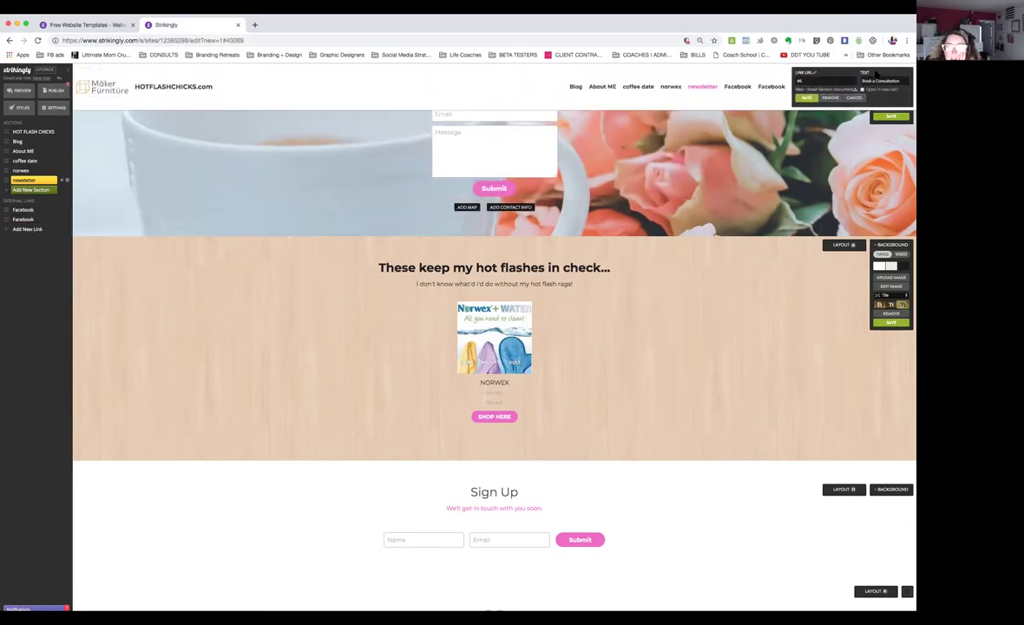